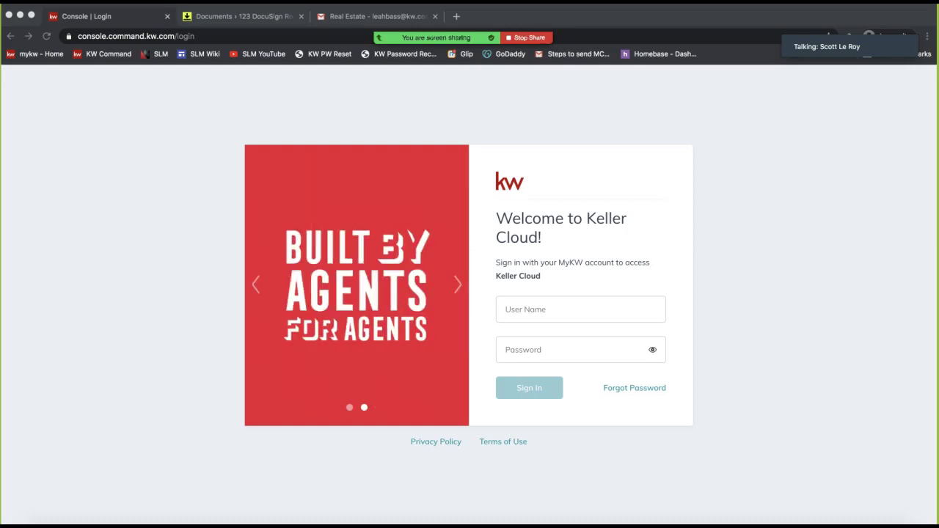
Fill in the agent's saved login, switch the address to agent.kw.com, and sign in
click(533, 309)
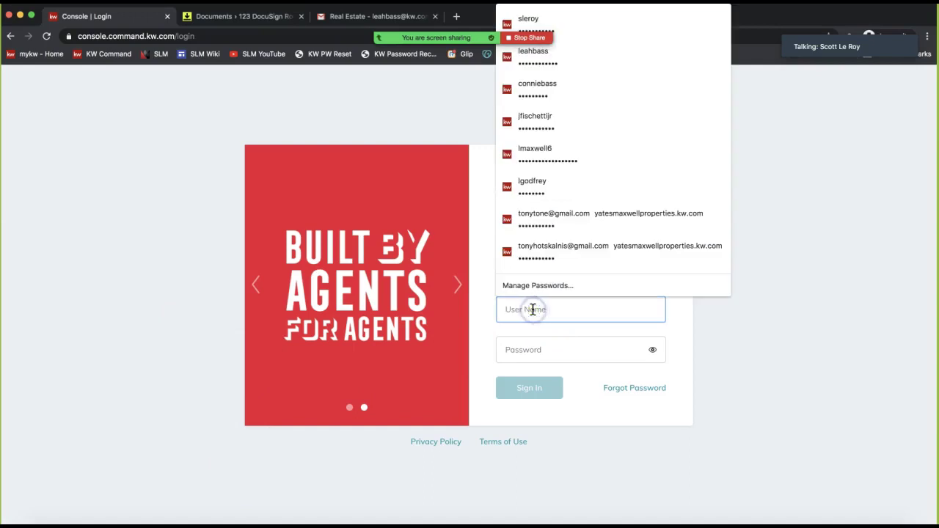
click(576, 342)
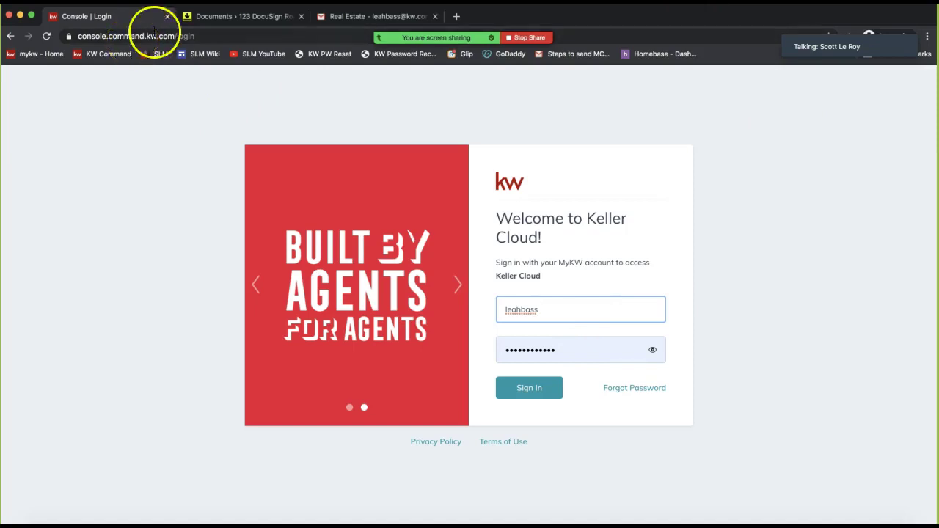
mouse_move(465, 38)
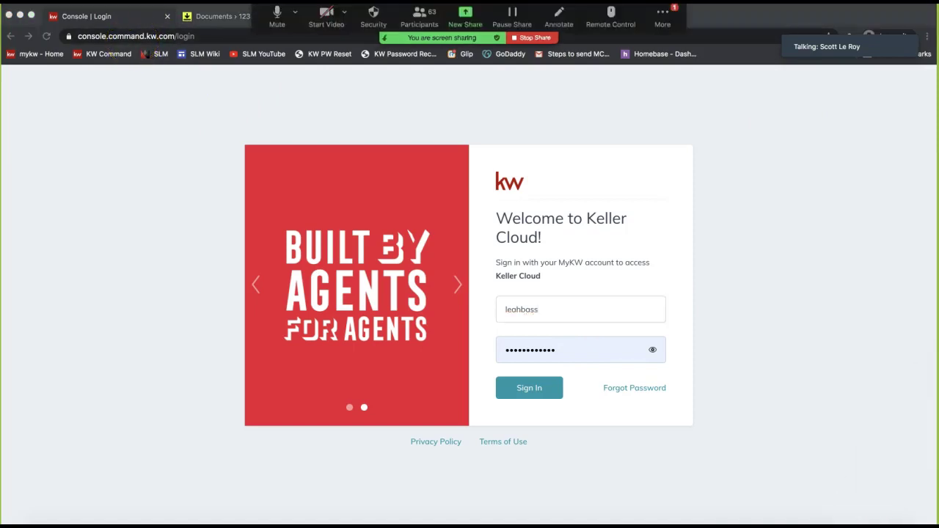
click(187, 36)
text(agen)
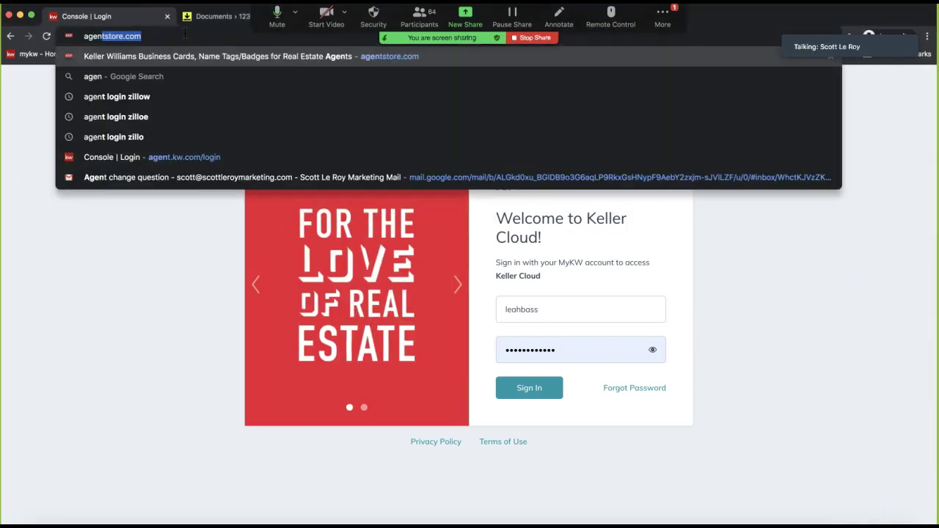
text(t.kw.com)
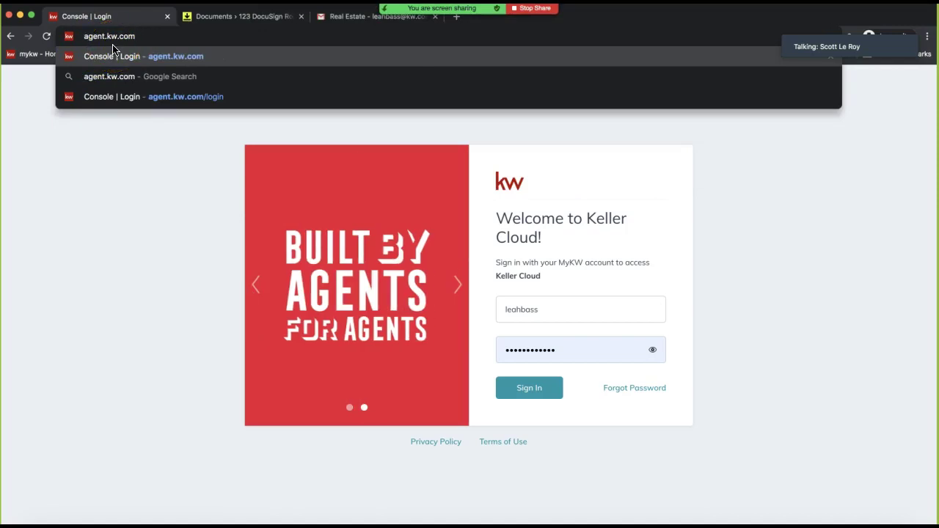
click(103, 183)
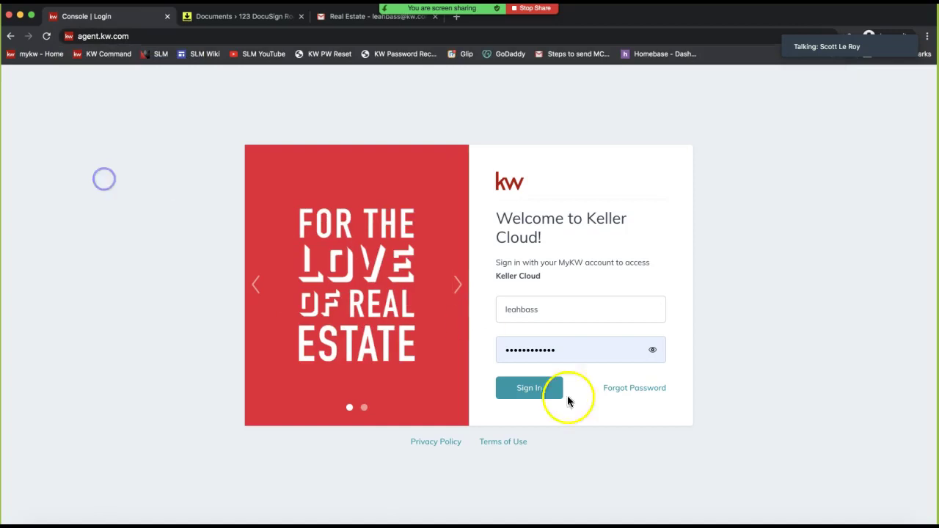
click(534, 401)
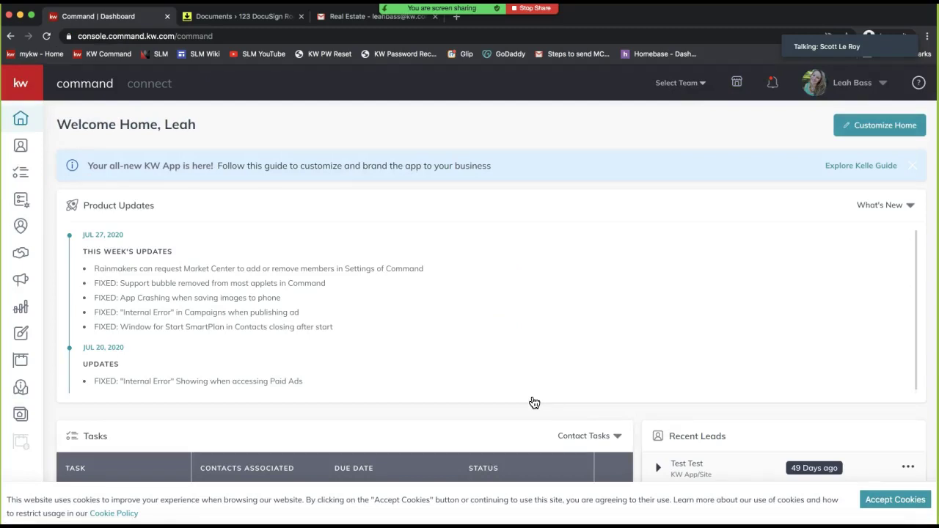
Accept the KW Command cookie notice and bring up the Zoom group chat
click(873, 500)
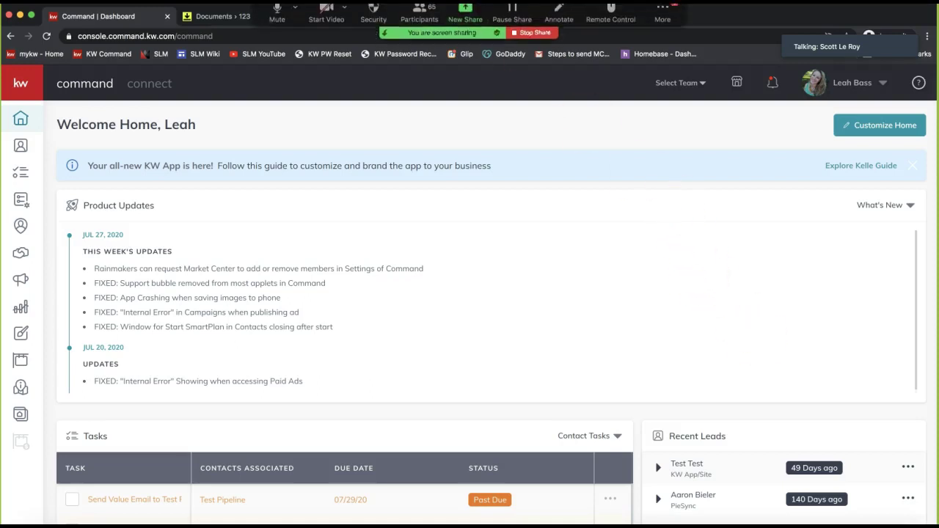
click(660, 16)
click(672, 46)
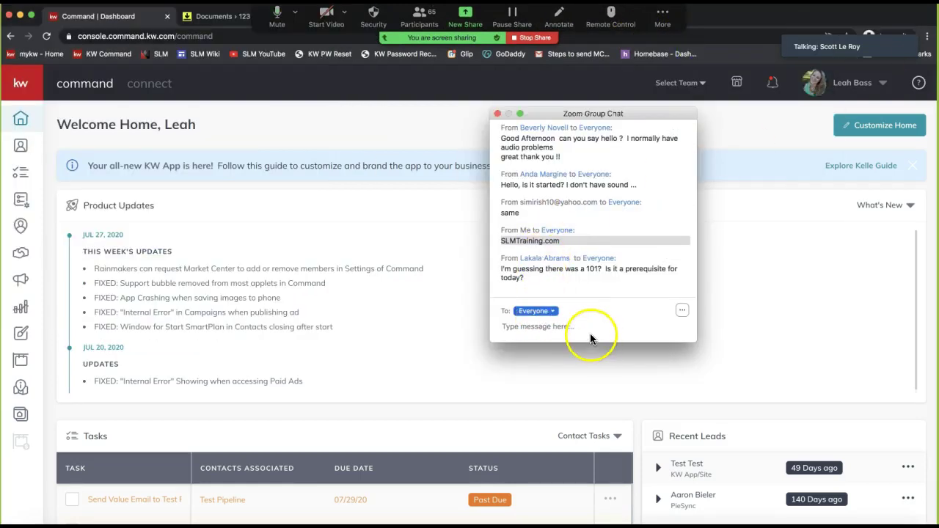
Send the support e-mail address to everyone in the Zoom chat, then close the chat
click(560, 334)
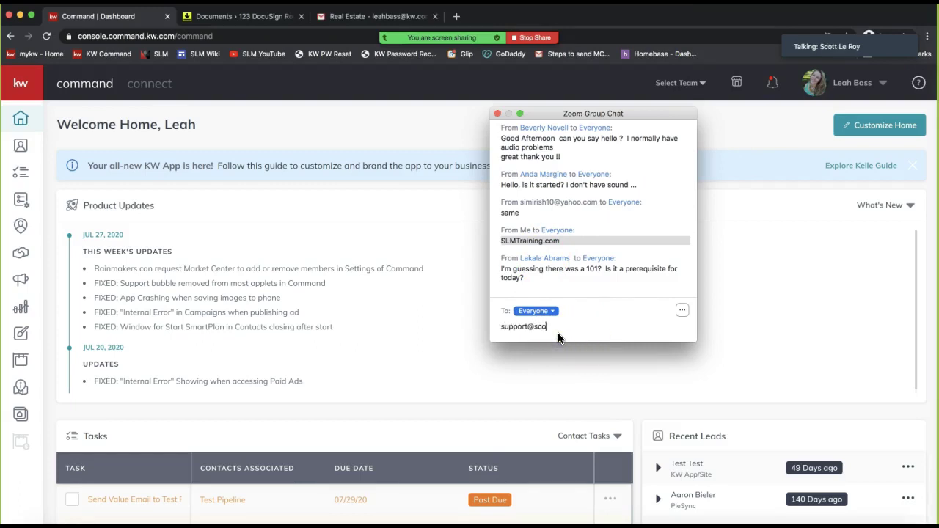
key(Return)
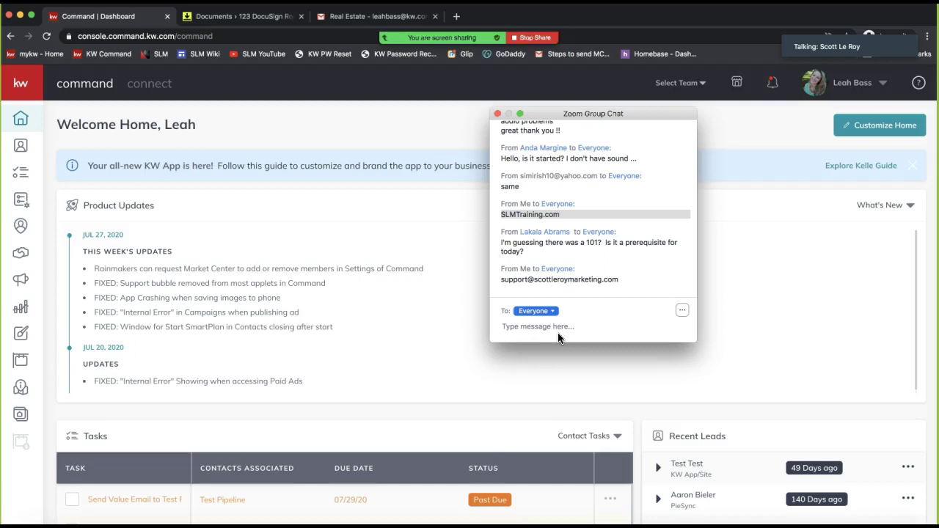
click(497, 115)
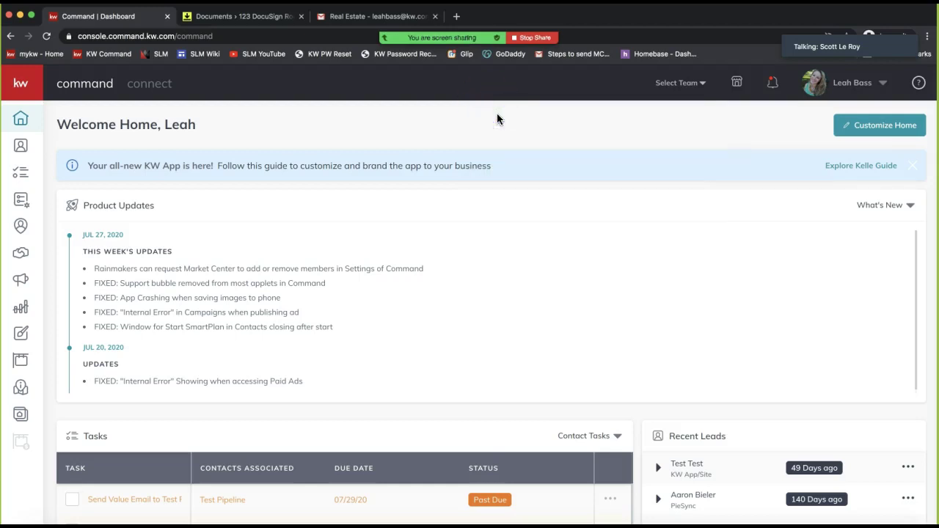
Move the reopened Zoom chat off screen and open the profile's account menu
click(547, 21)
mouse_move(446, 38)
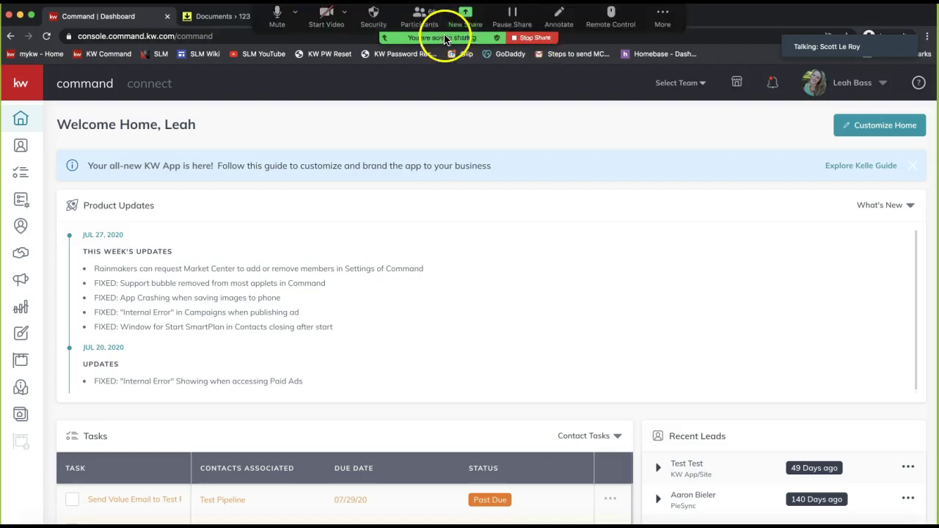
click(662, 21)
click(680, 48)
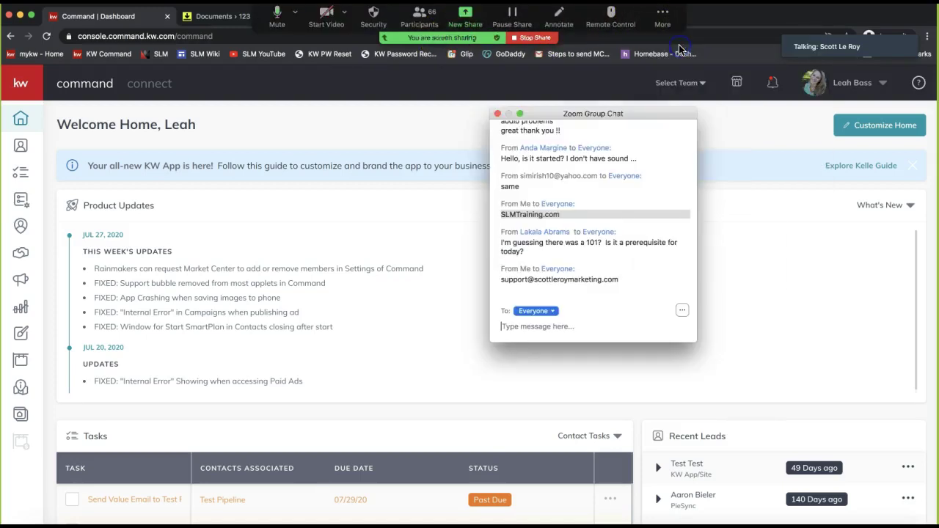
drag(580, 114, 938, 114)
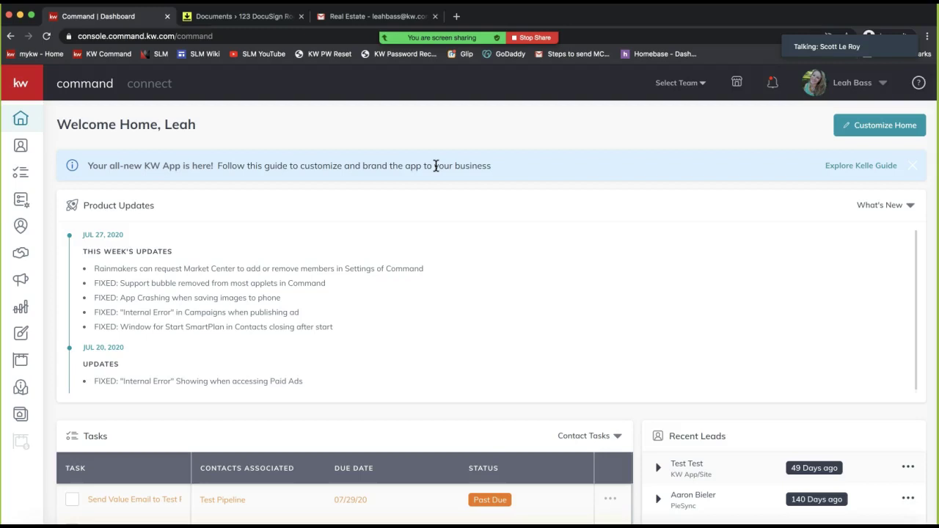
click(853, 83)
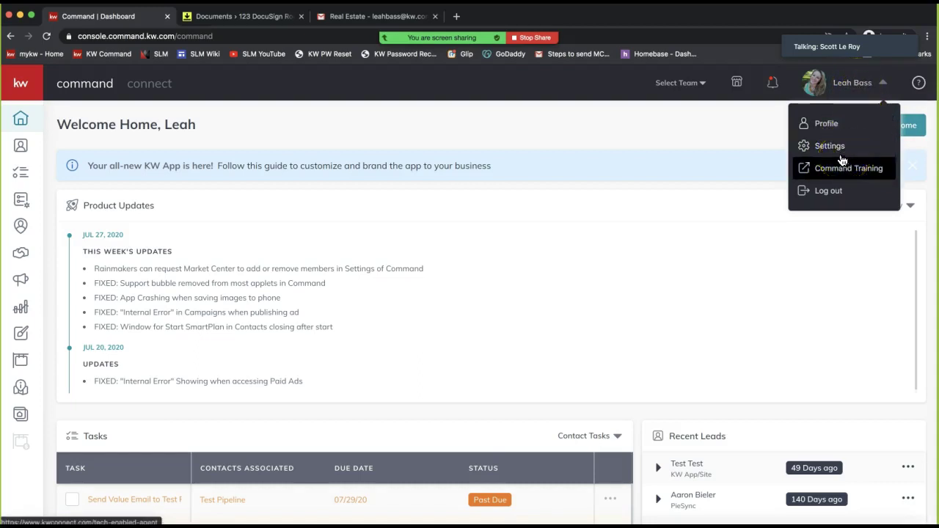
Open account settings and highlight the Connected Apps heading
click(835, 156)
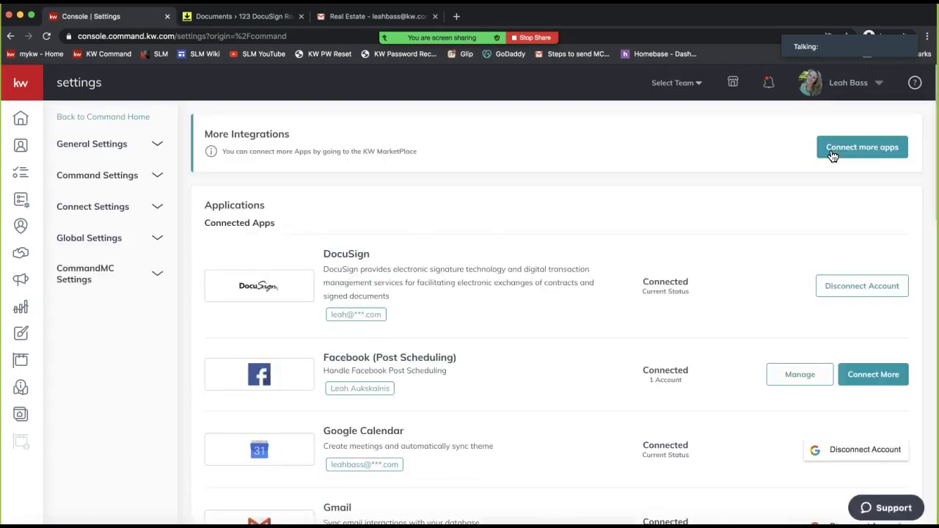
double_click(259, 220)
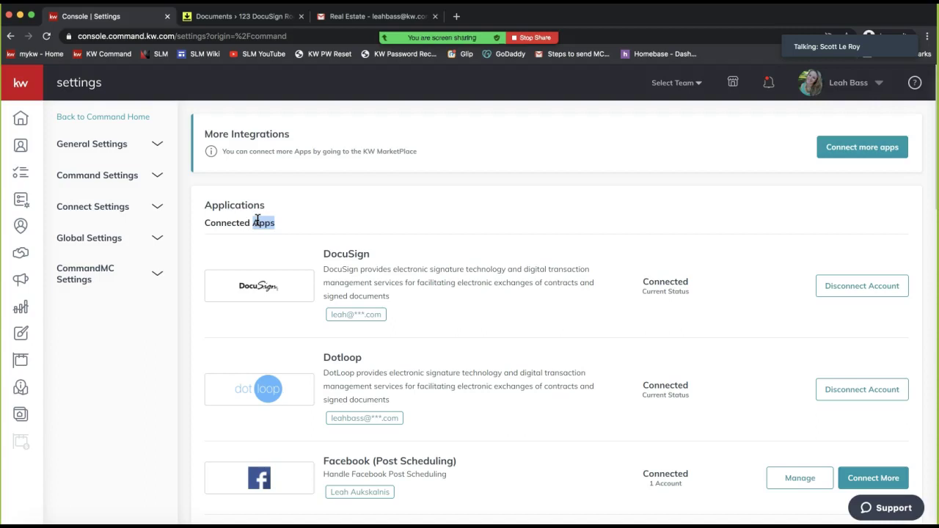
scroll(529, 217, down, 3)
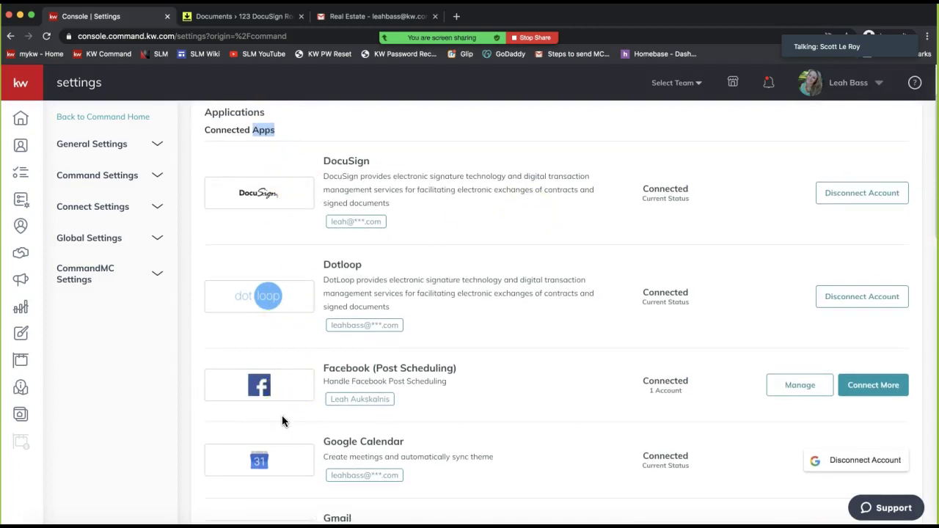
scroll(487, 345, up, 2)
double_click(229, 205)
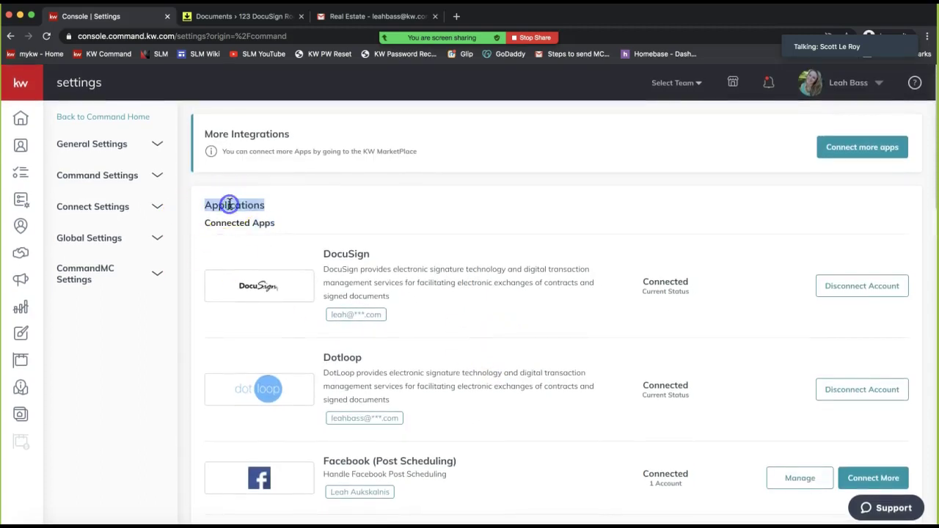
triple_click(220, 223)
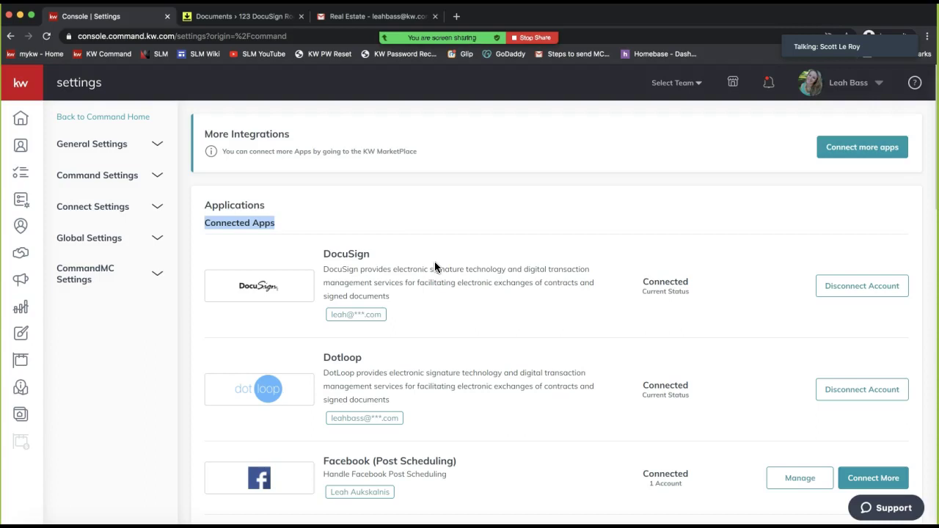
scroll(435, 263, down, 1)
scroll(420, 263, down, 1)
Point out DocuSign's Connected status, start the Office 365 connection, and show the Docusign Links document
double_click(343, 217)
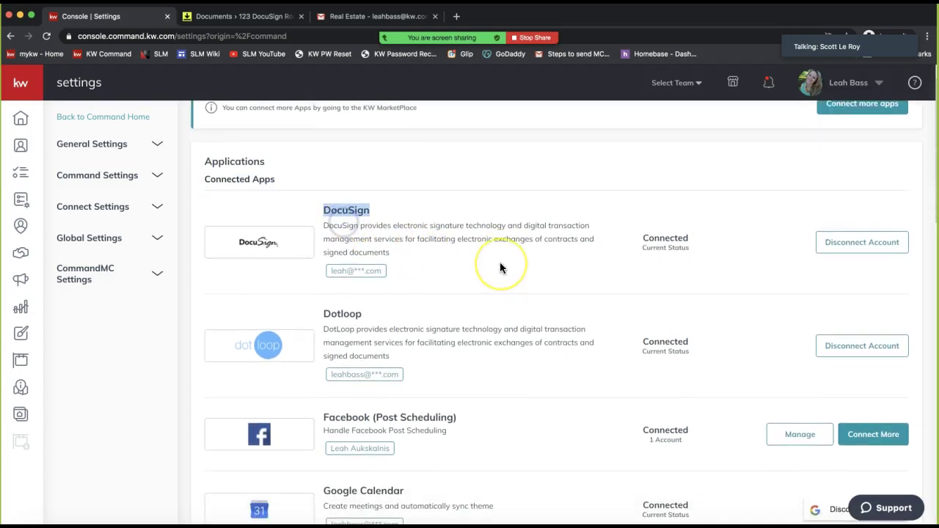
scroll(500, 266, down, 3)
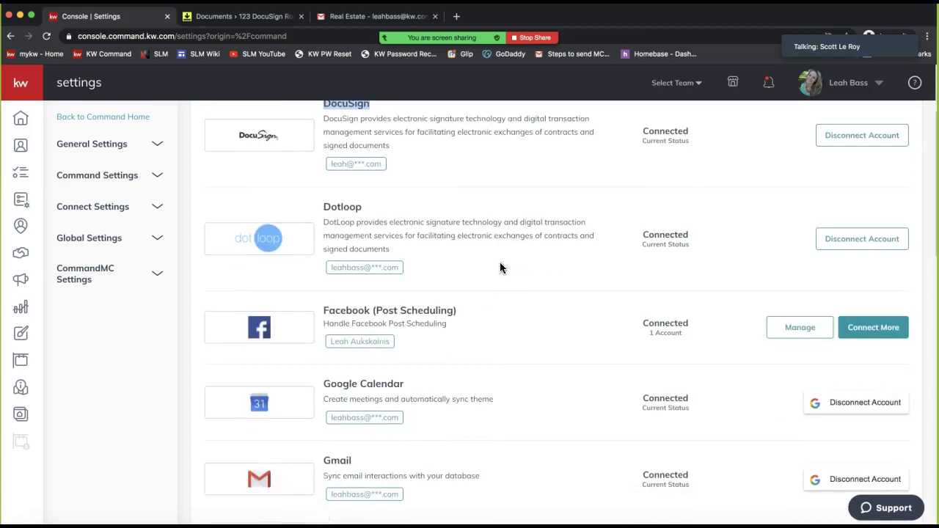
scroll(501, 268, down, 2)
scroll(499, 266, up, 3)
double_click(660, 233)
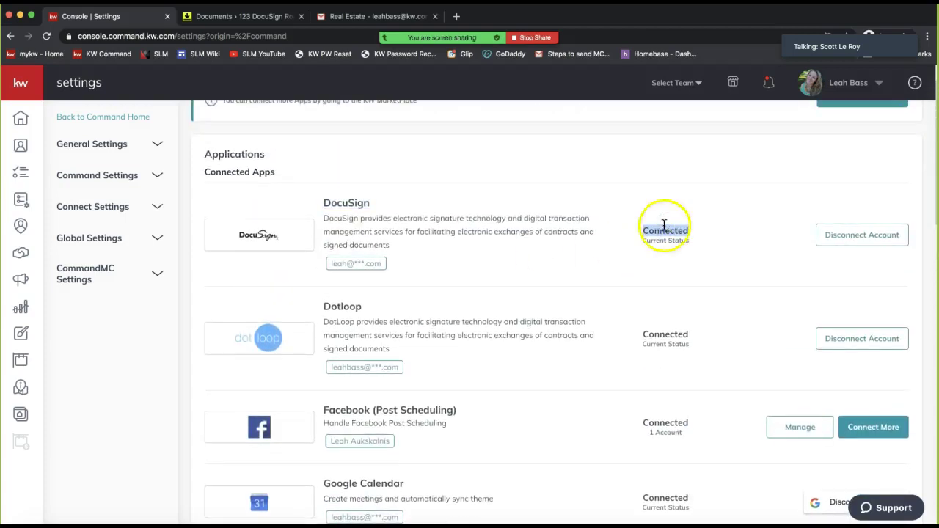
drag(210, 173, 280, 175)
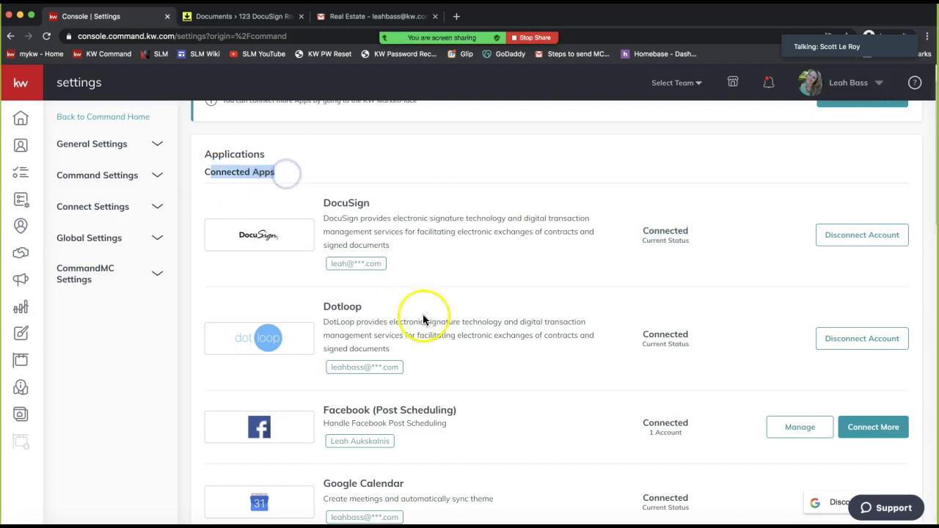
double_click(640, 230)
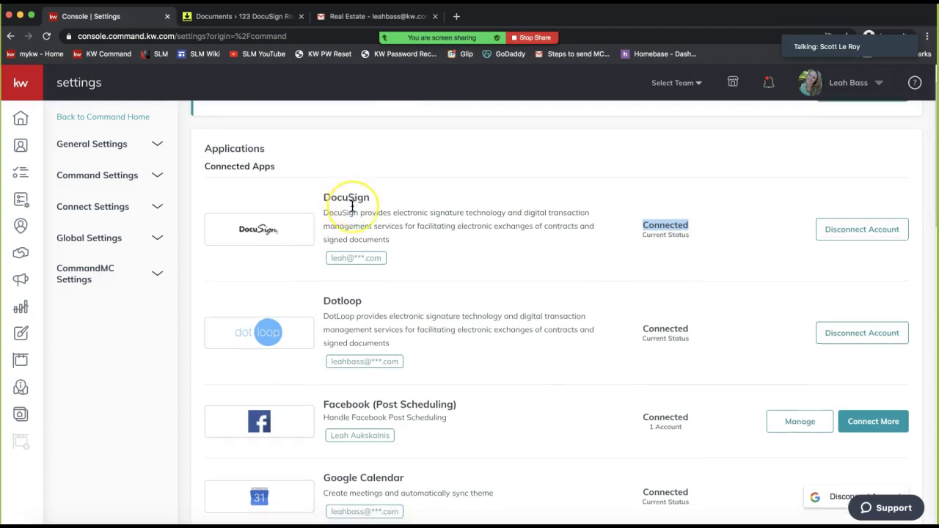
scroll(352, 205, down, 5)
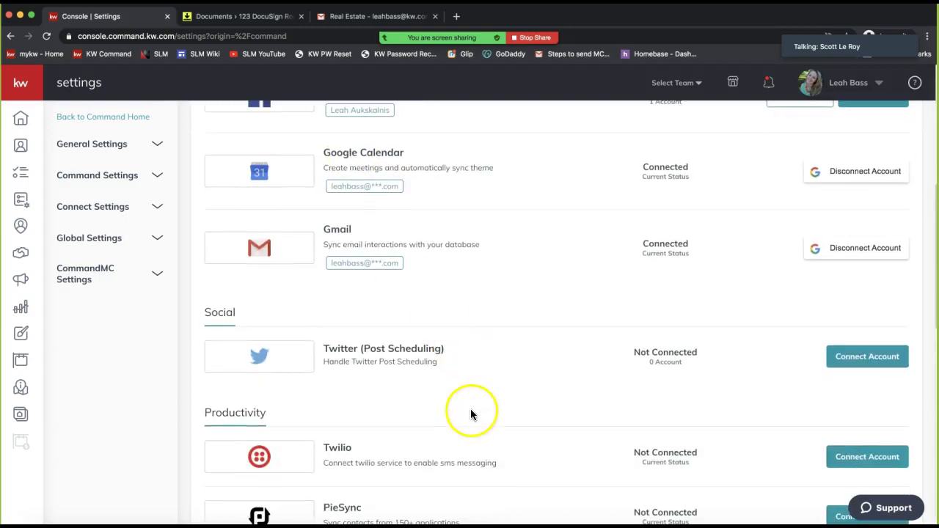
scroll(470, 409, down, 1)
scroll(534, 501, down, 1)
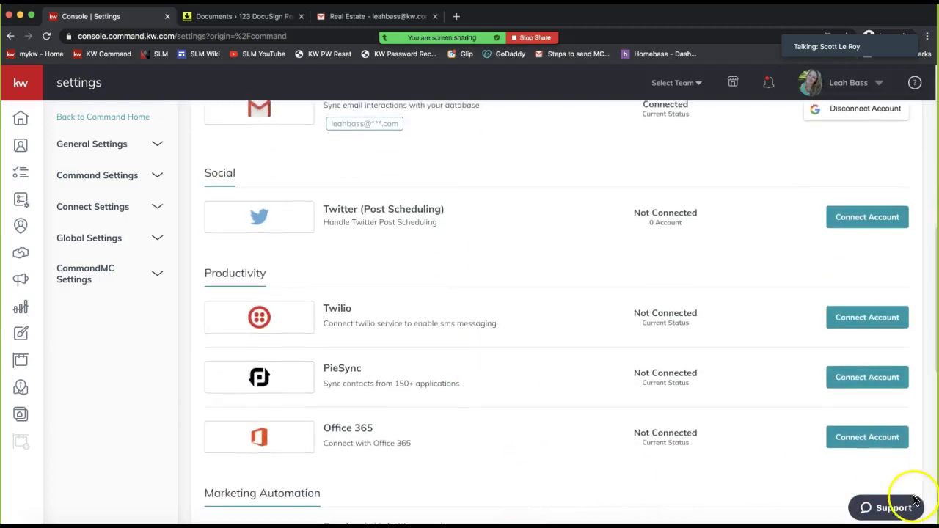
click(866, 440)
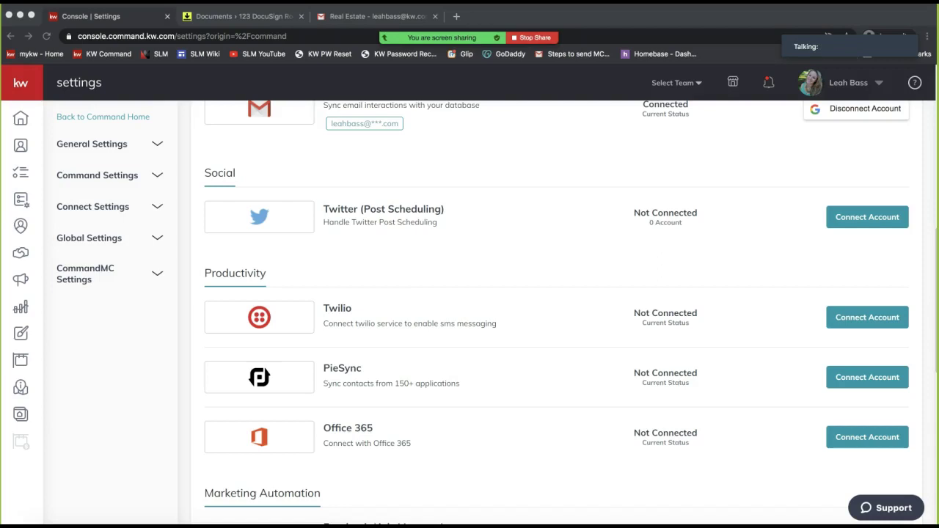
drag(938, 220, 456, 12)
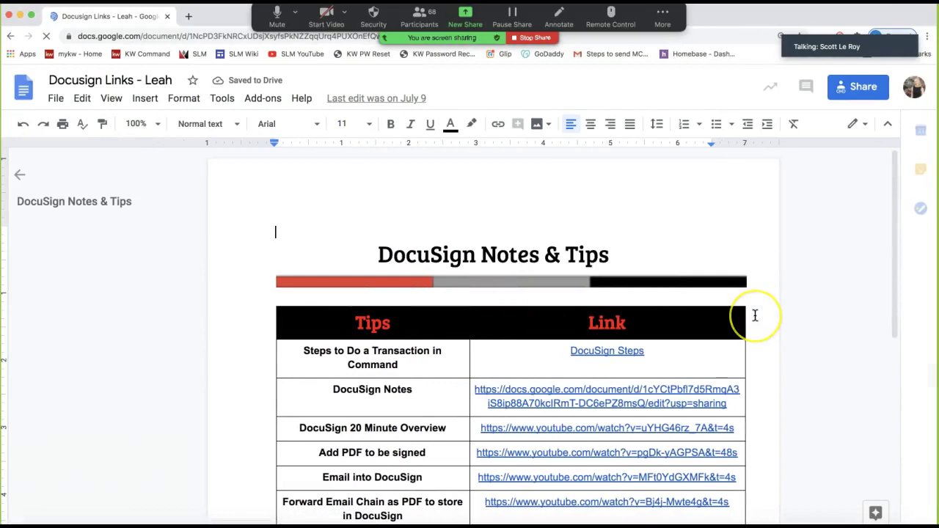
scroll(754, 316, down, 2)
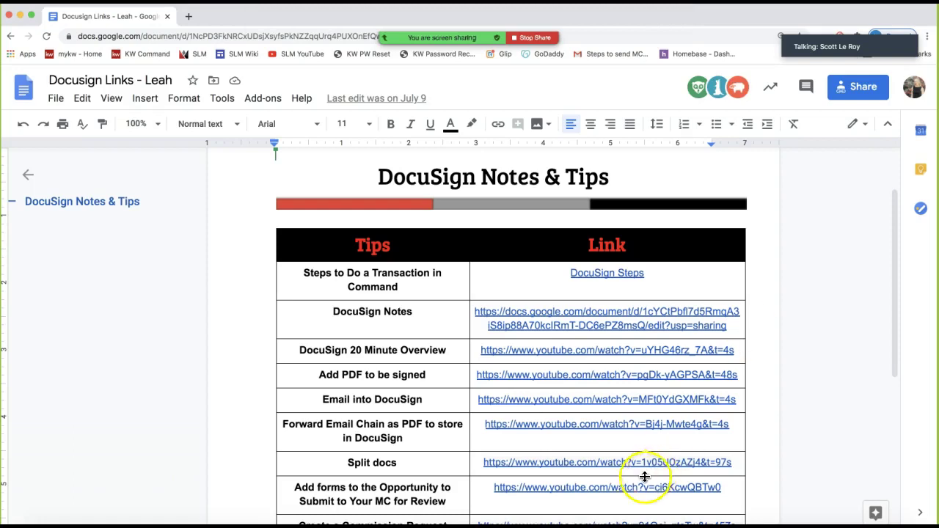
scroll(601, 372, down, 3)
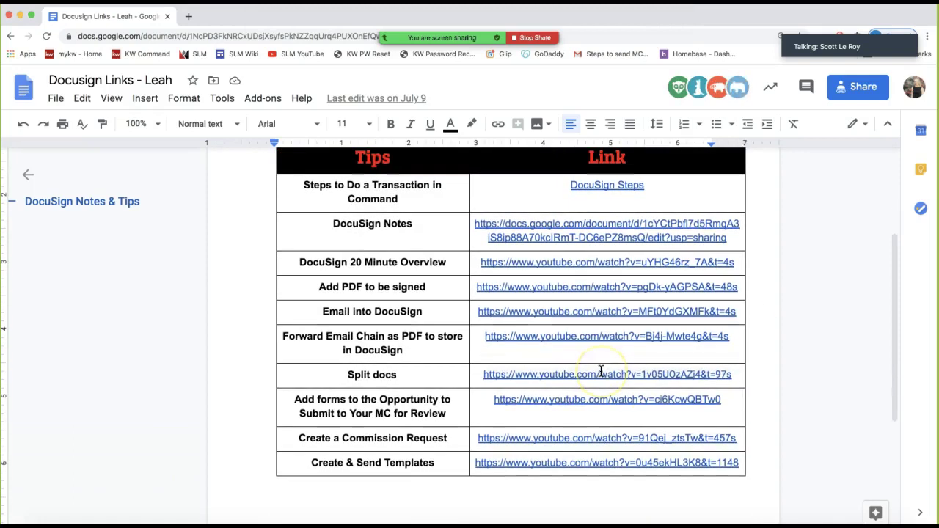
click(323, 463)
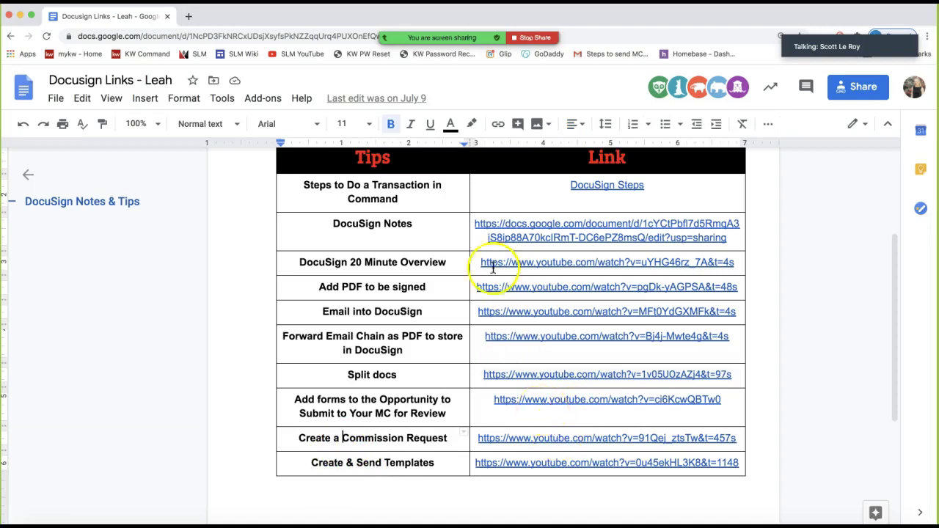
click(522, 224)
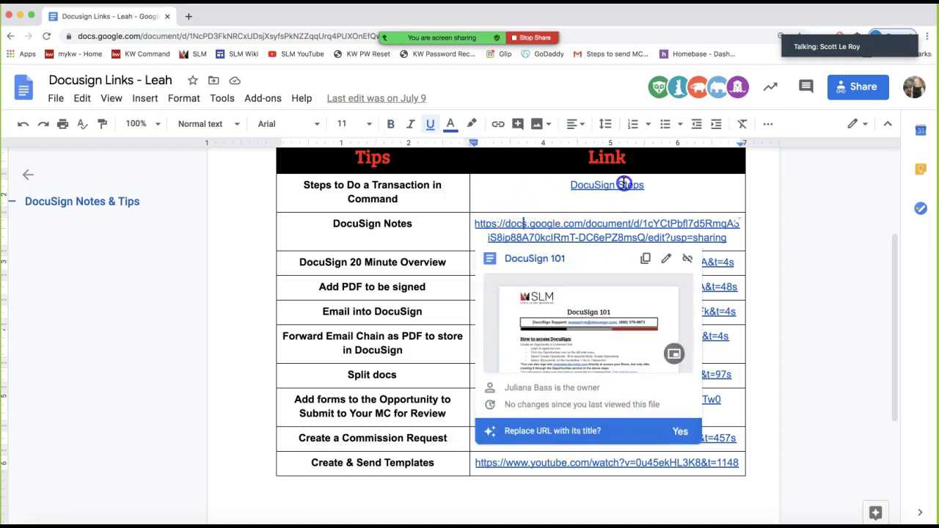
click(592, 189)
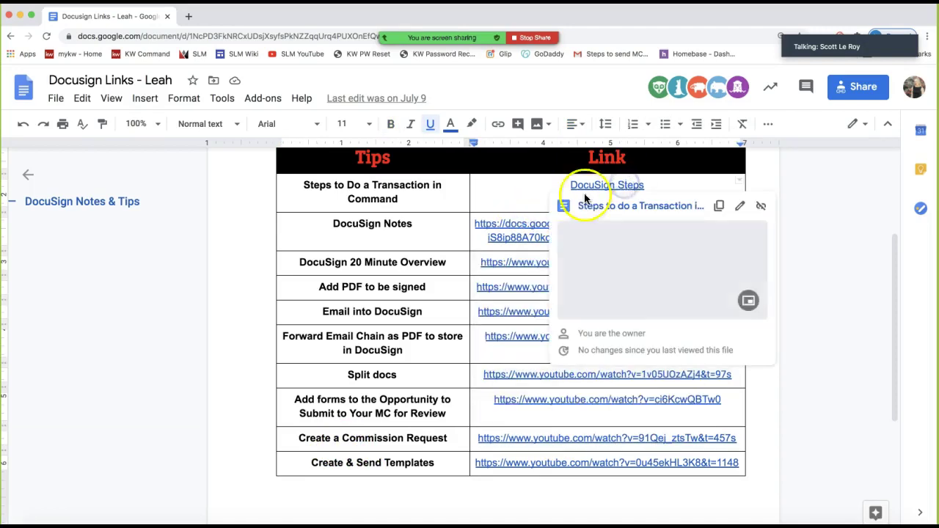
click(525, 231)
click(440, 212)
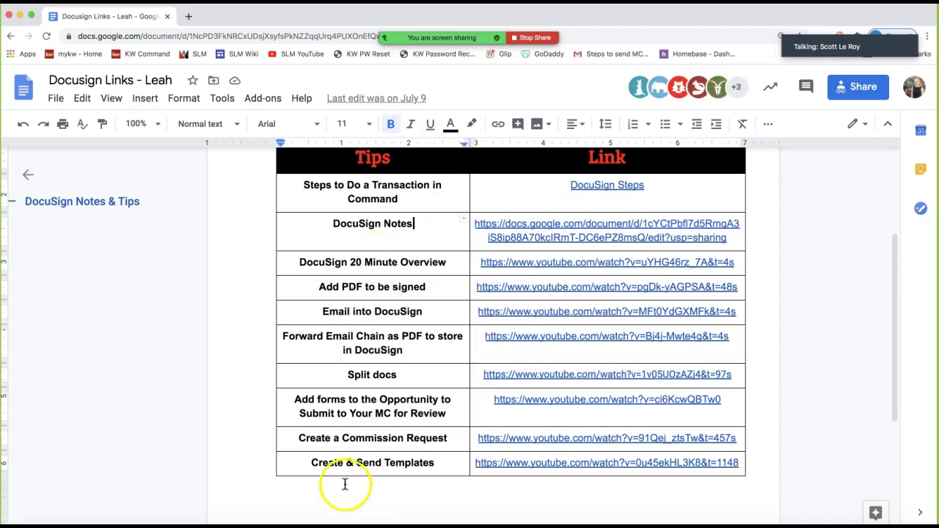
Move the Google Docs window aside and point out DocuSign among KW Command's connected apps
click(20, 16)
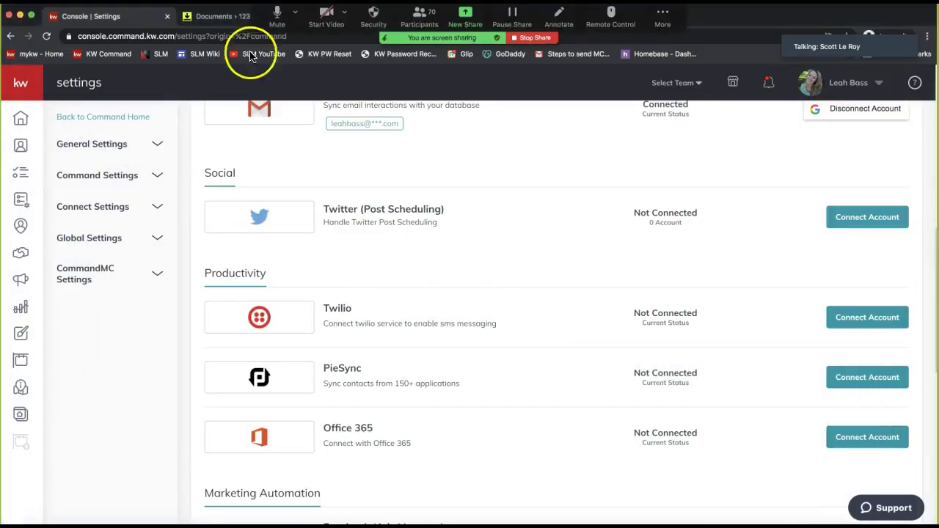
click(849, 524)
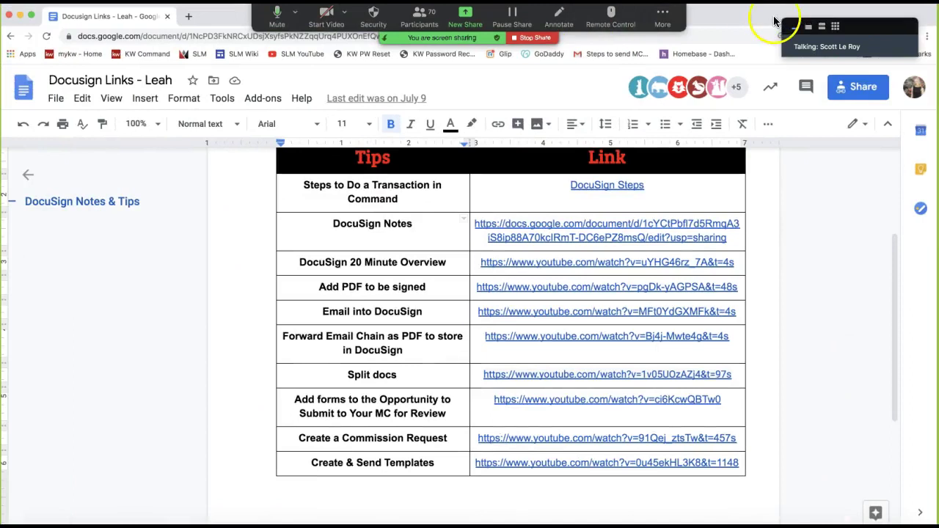
drag(798, 13, 938, 13)
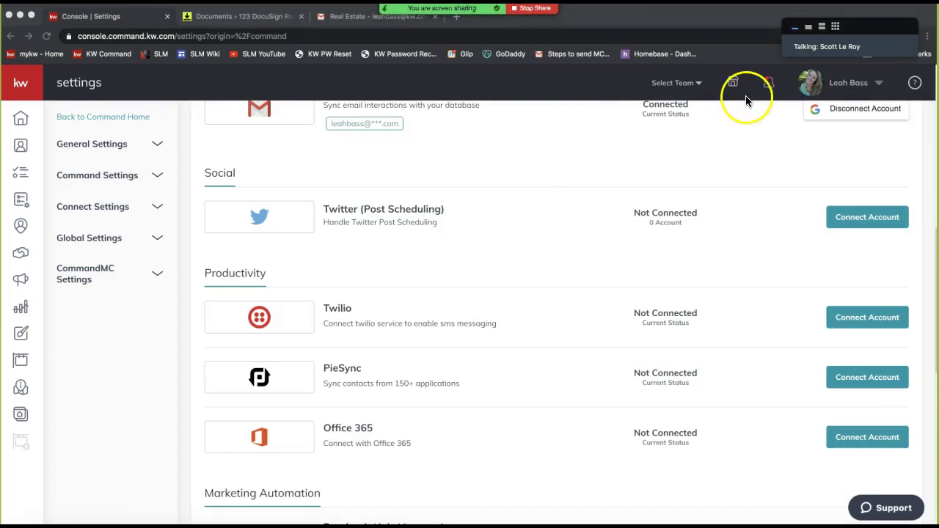
click(278, 163)
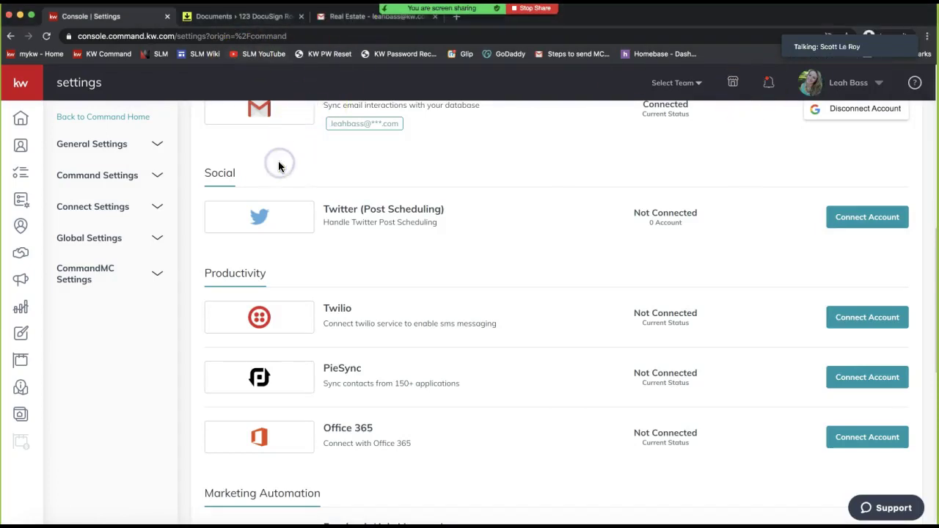
scroll(278, 161, up, 10)
double_click(341, 253)
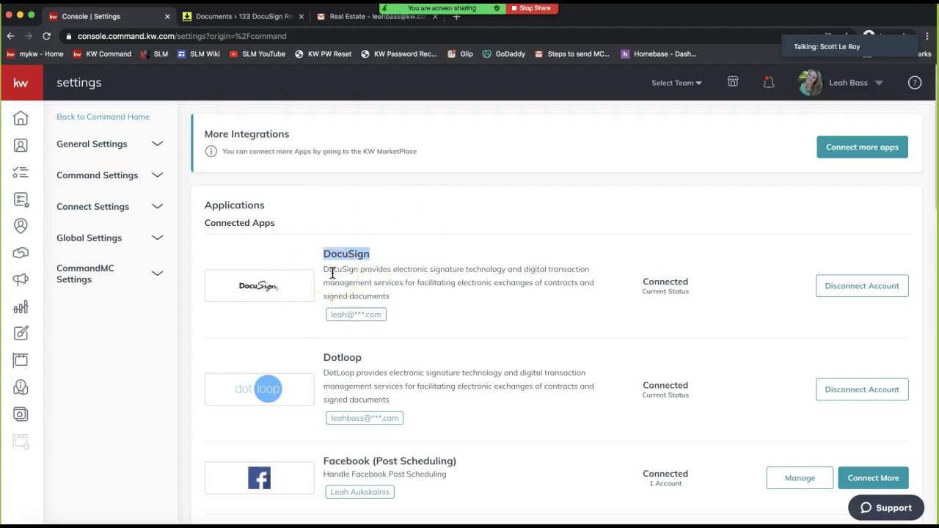
Open and reload the Contacts page listing 1307 contacts
click(21, 146)
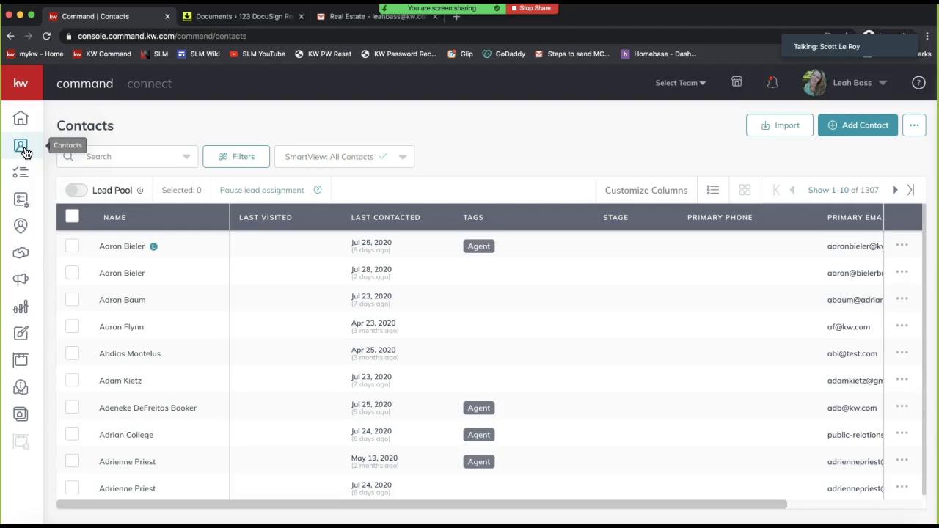
click(27, 153)
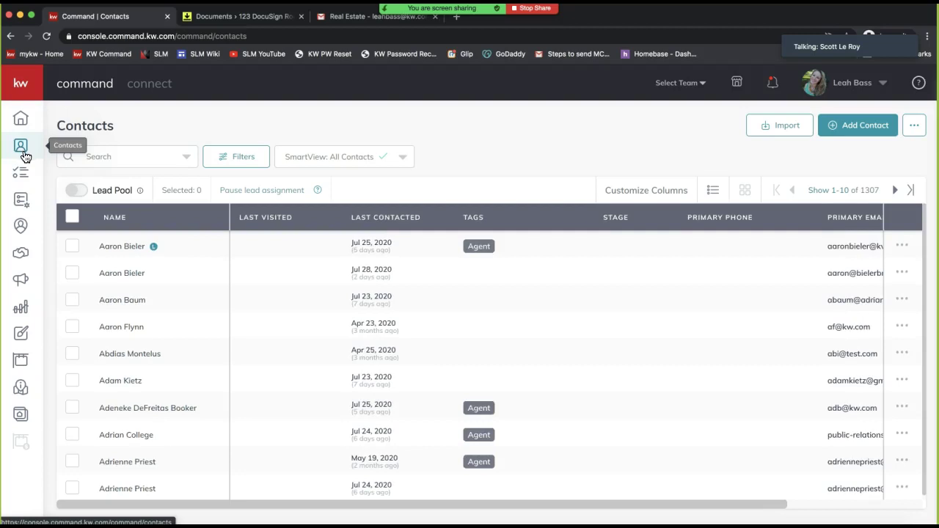
Search the contacts for the seller's name and open the first matching record
click(155, 157)
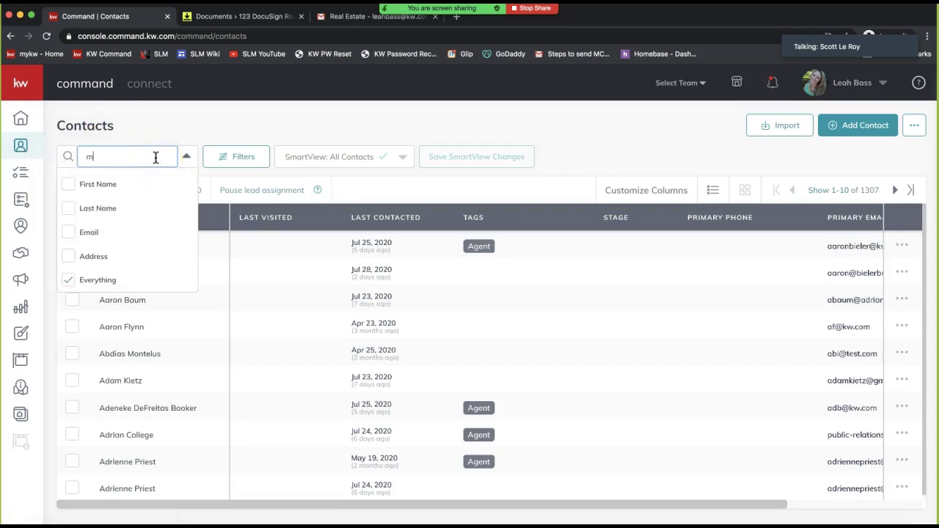
key(BackSpace)
key(BackSpace)
key(BackSpace)
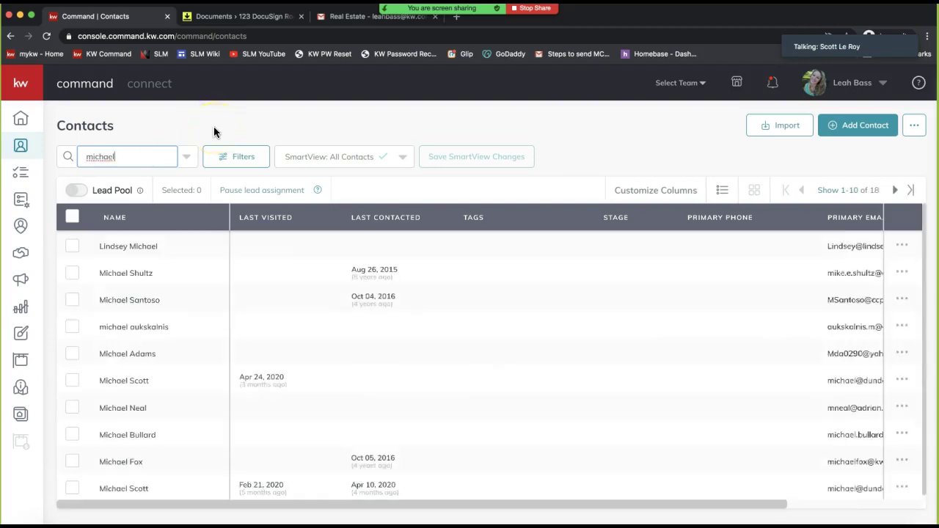
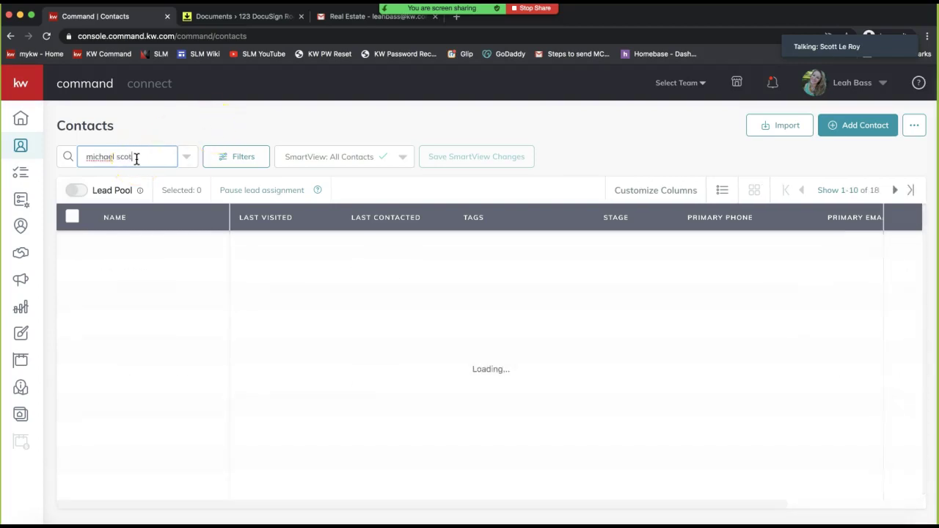
click(859, 132)
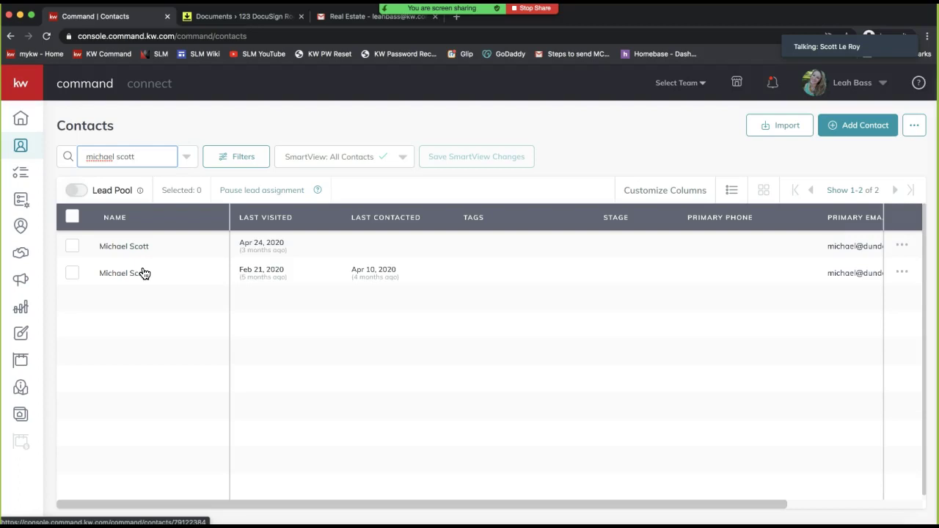
triple_click(139, 158)
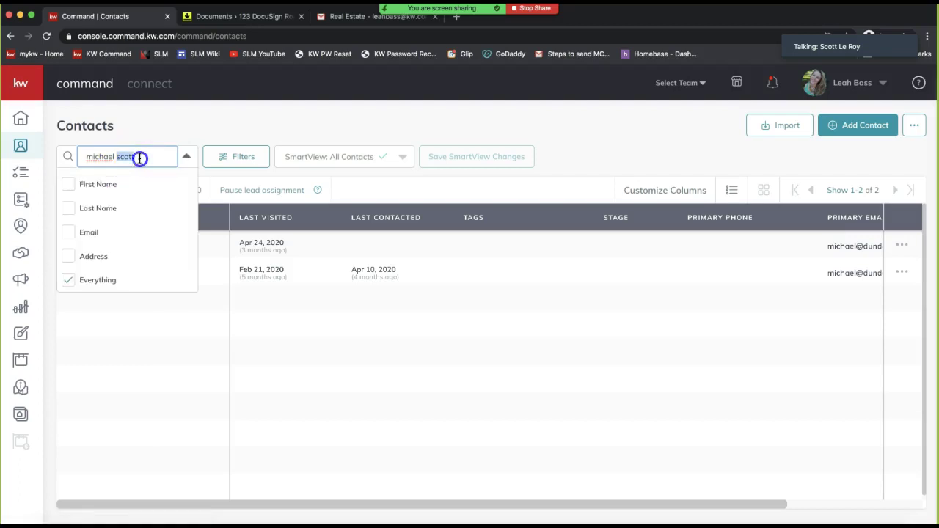
click(145, 137)
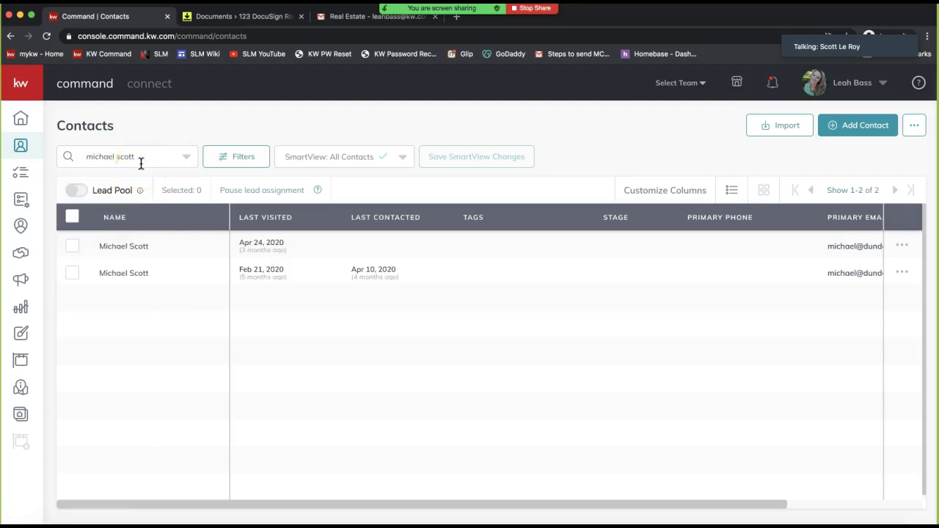
click(147, 247)
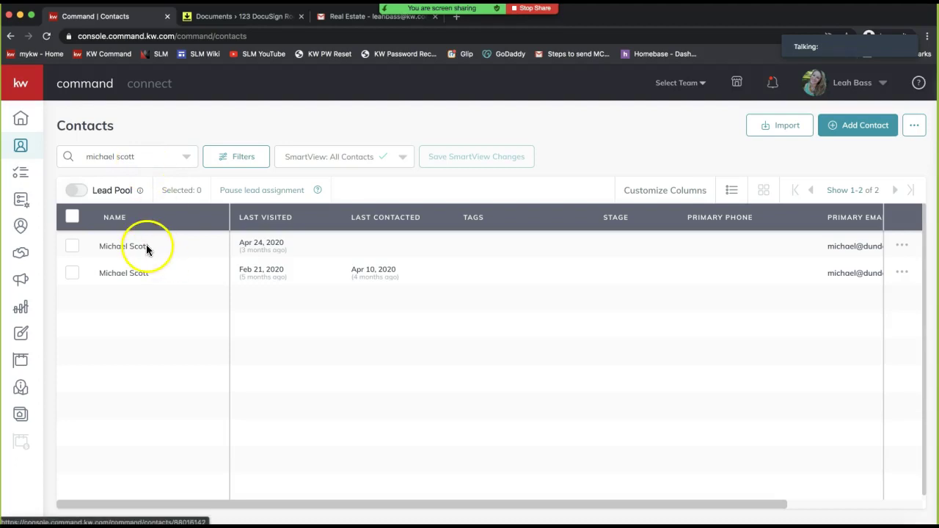
click(147, 247)
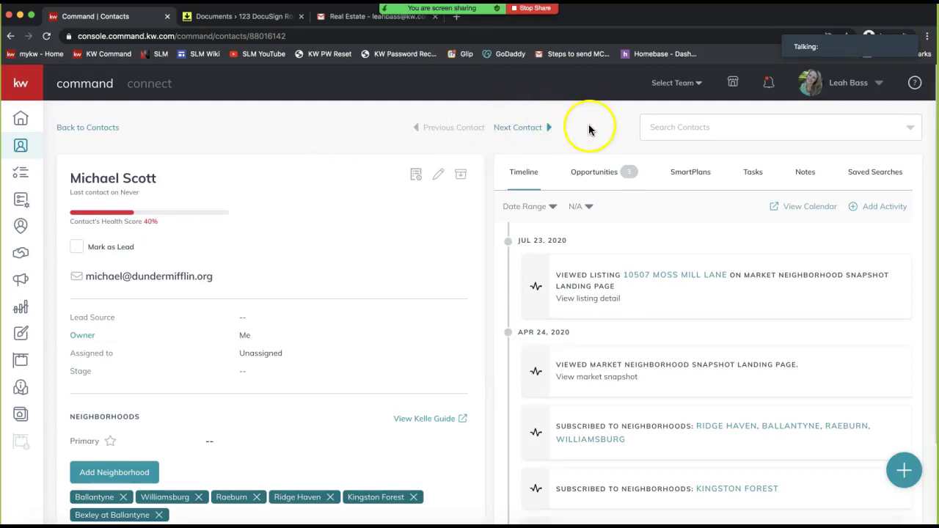
Show the contact's three opportunities, including the 123 Command Rocks Drive listing
click(601, 179)
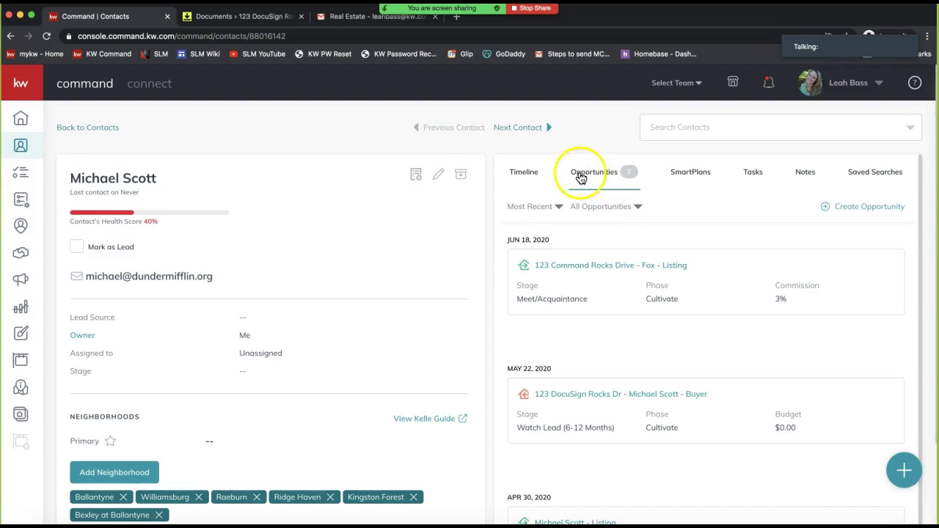
scroll(602, 182, down, 1)
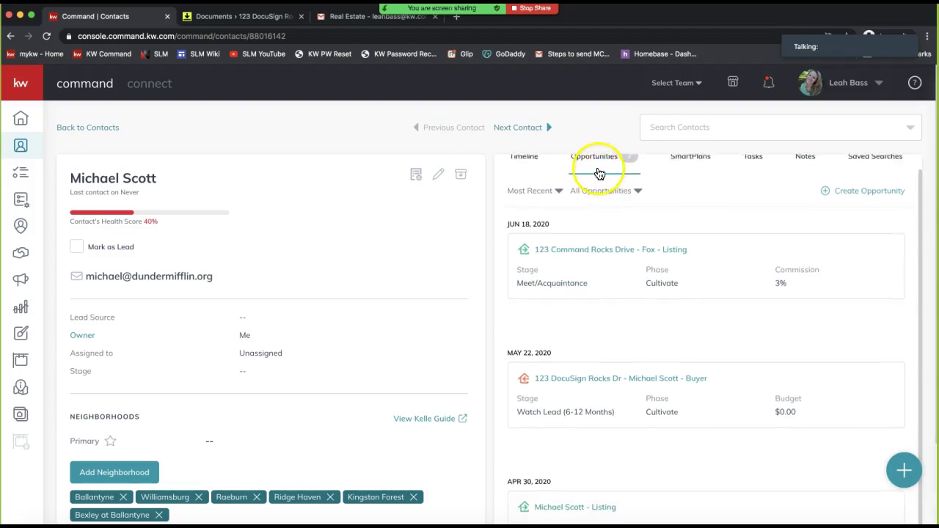
scroll(602, 182, up, 1)
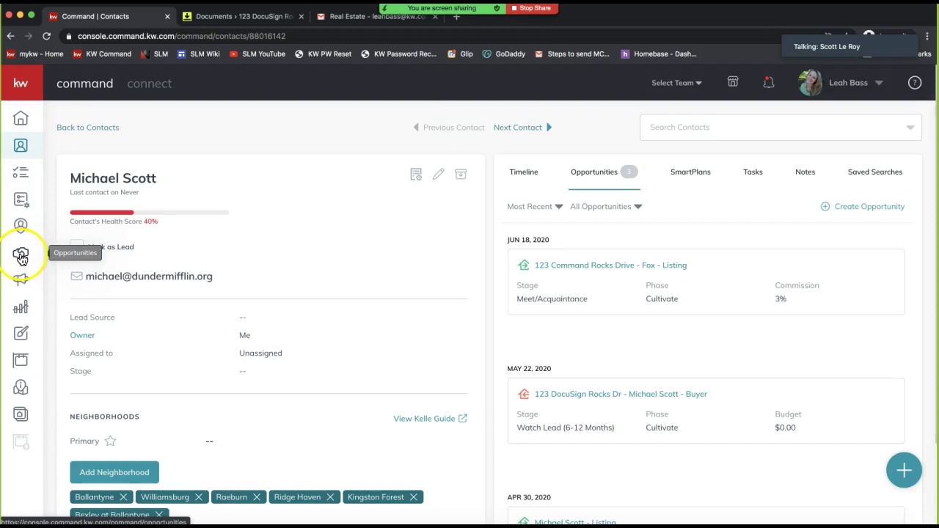
click(32, 94)
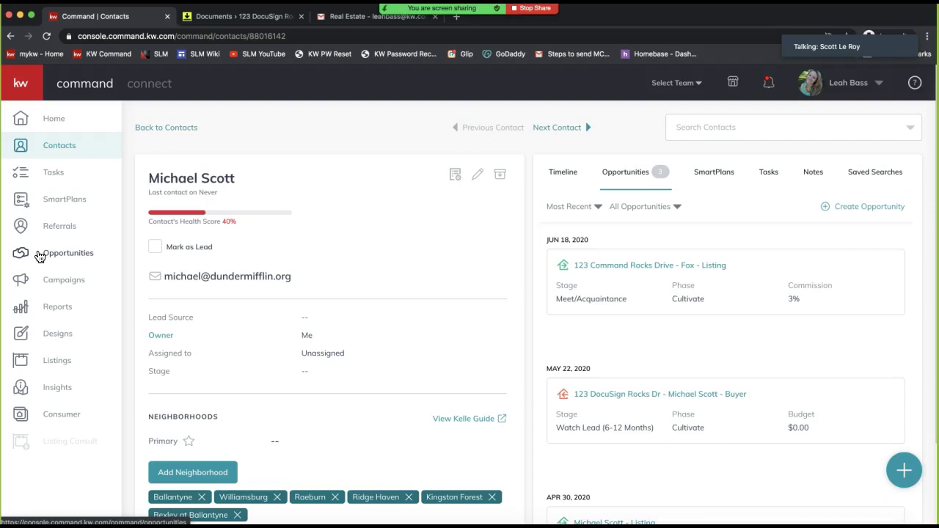
click(74, 254)
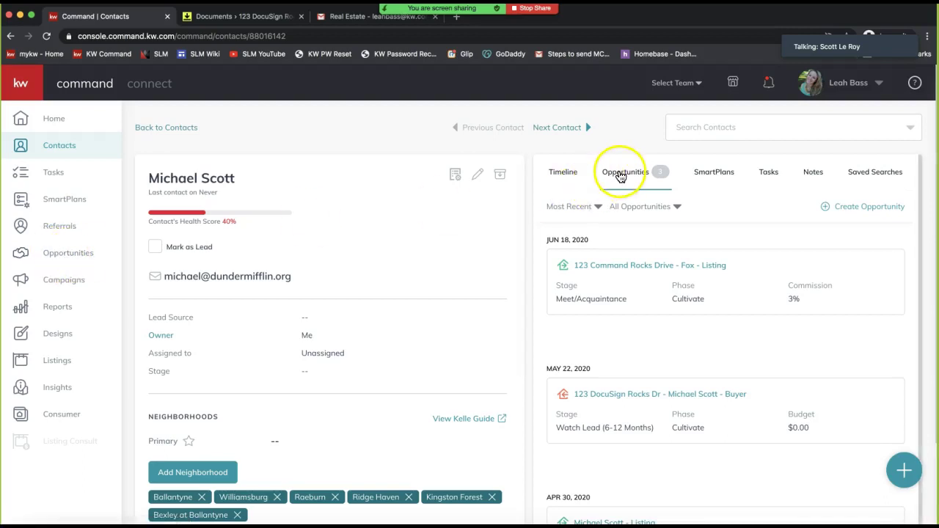
click(625, 140)
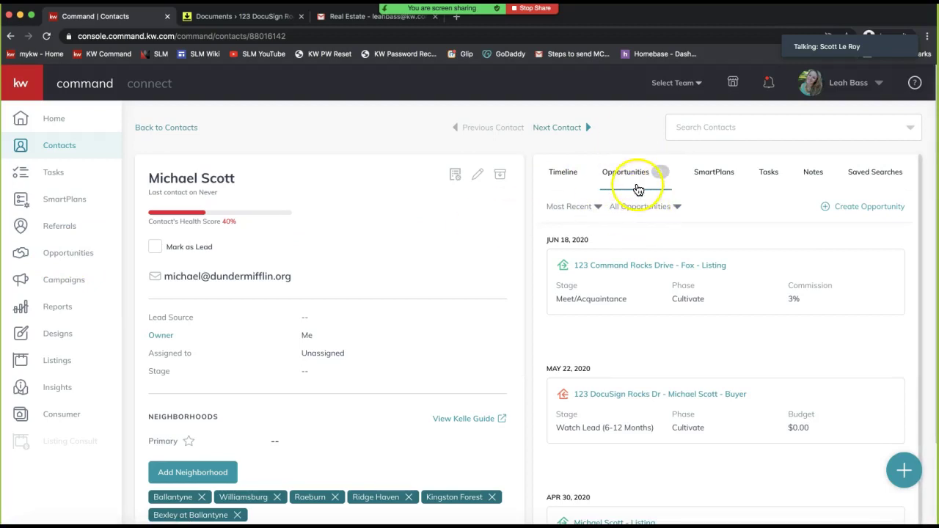
scroll(629, 408, down, 1)
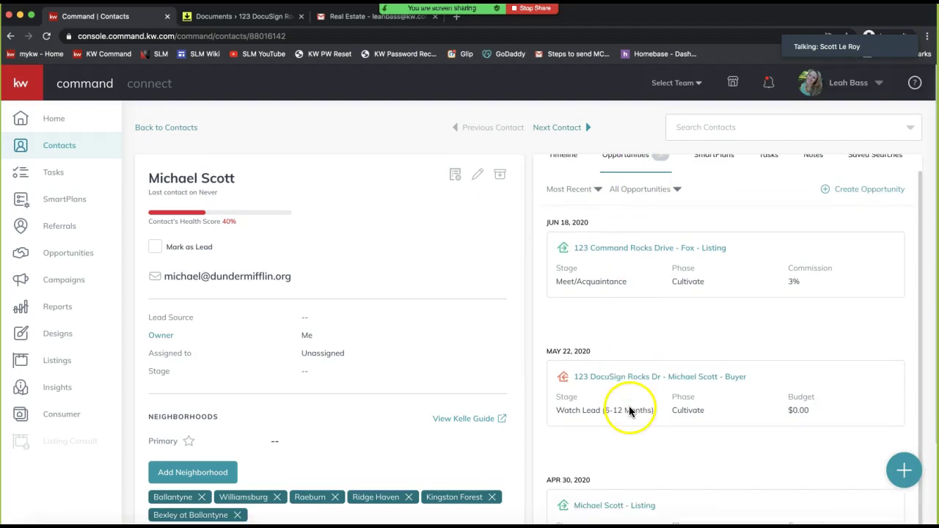
scroll(655, 321, up, 1)
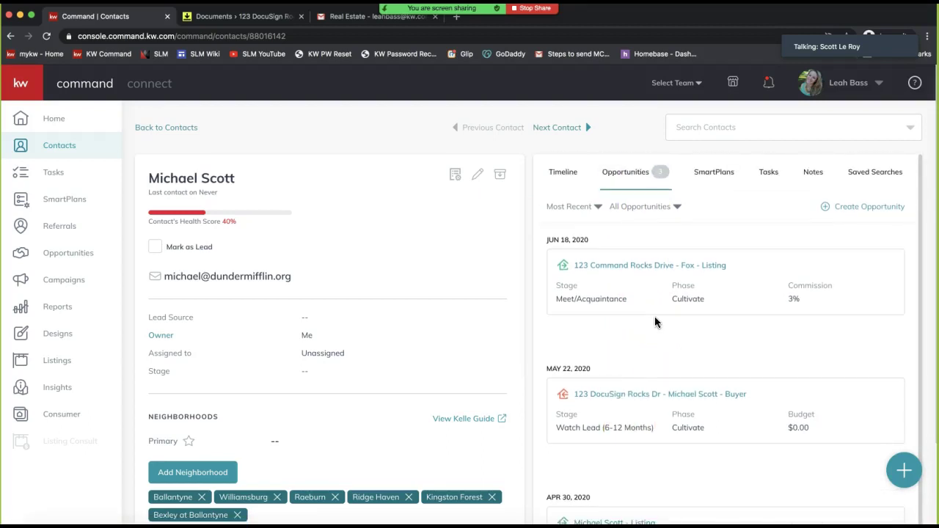
click(19, 96)
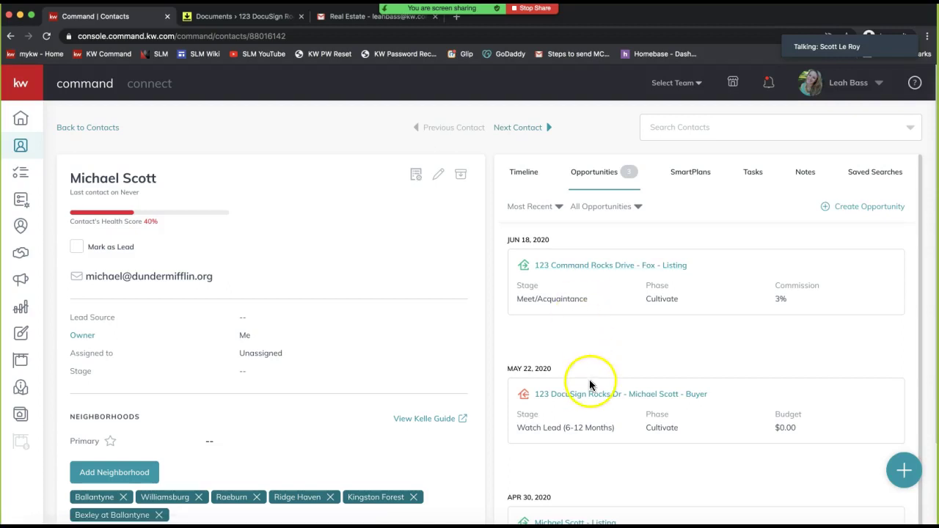
scroll(583, 396, down, 1)
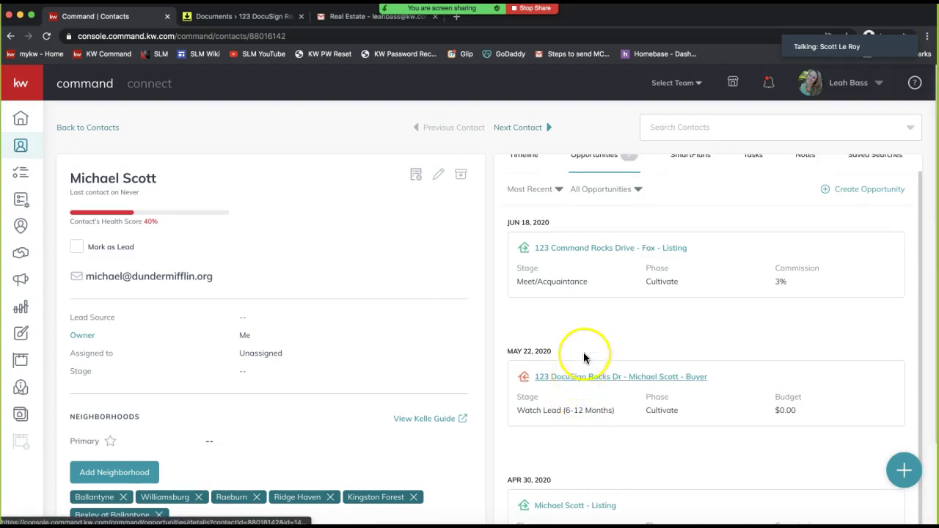
scroll(587, 354, up, 1)
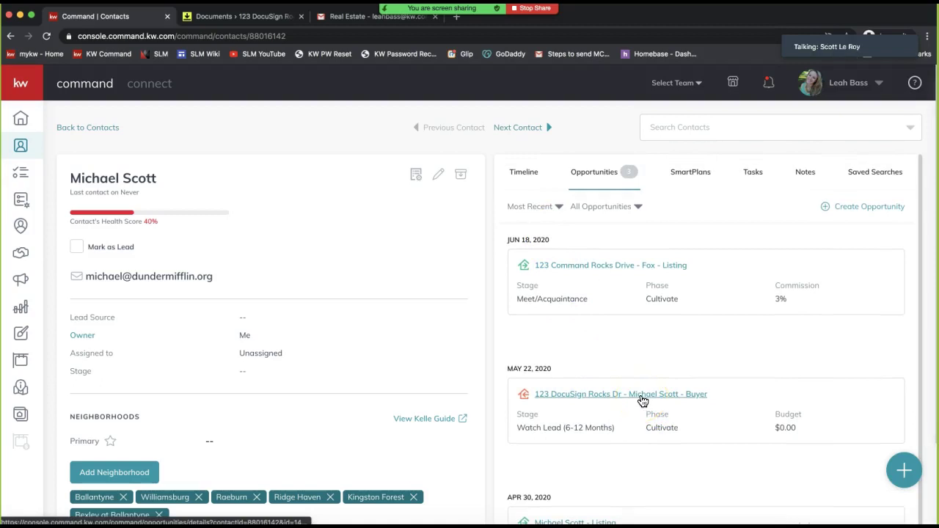
Browse the same-named contacts' opportunities, viewing the 123 DocuSign Rocks Dr buyer deal
click(547, 131)
click(598, 174)
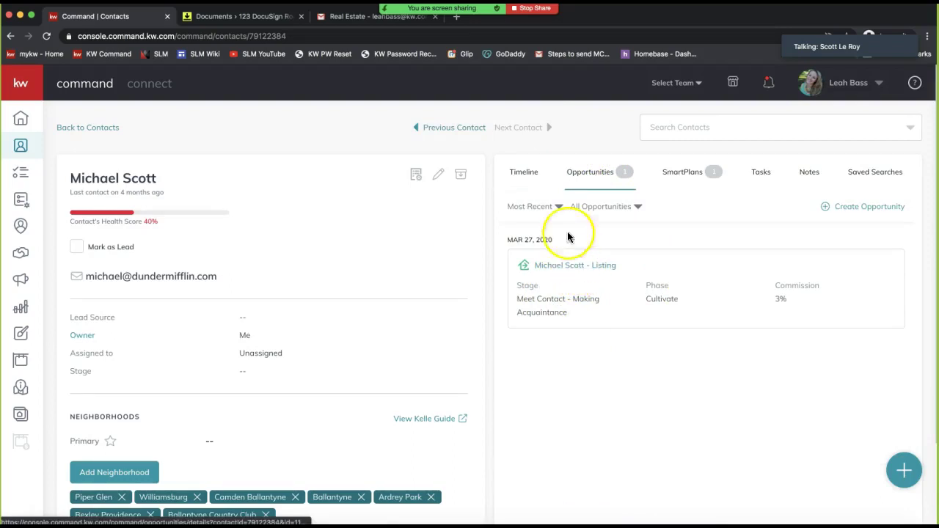
click(444, 129)
click(607, 185)
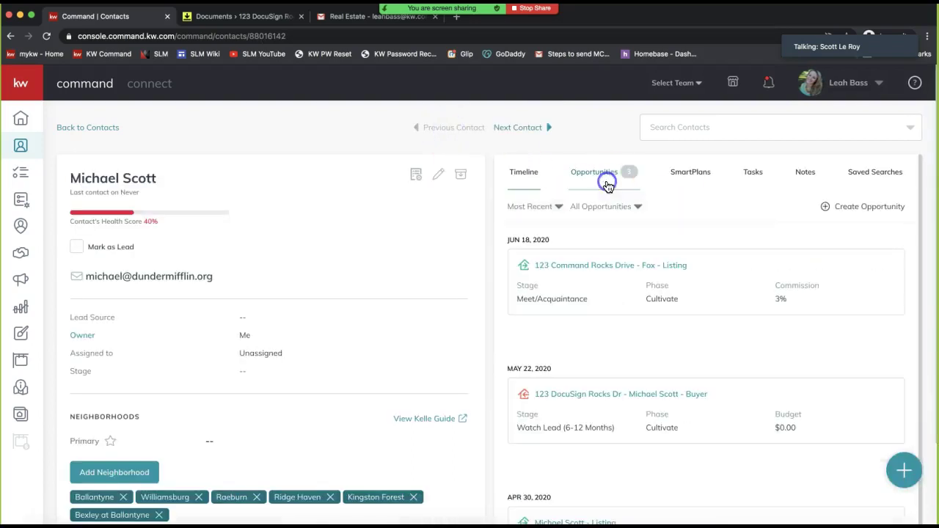
click(557, 395)
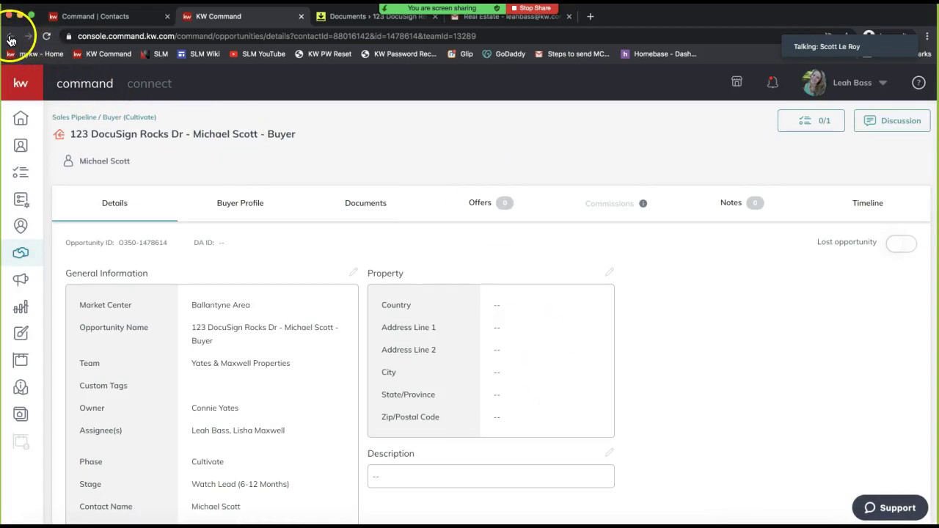
click(151, 17)
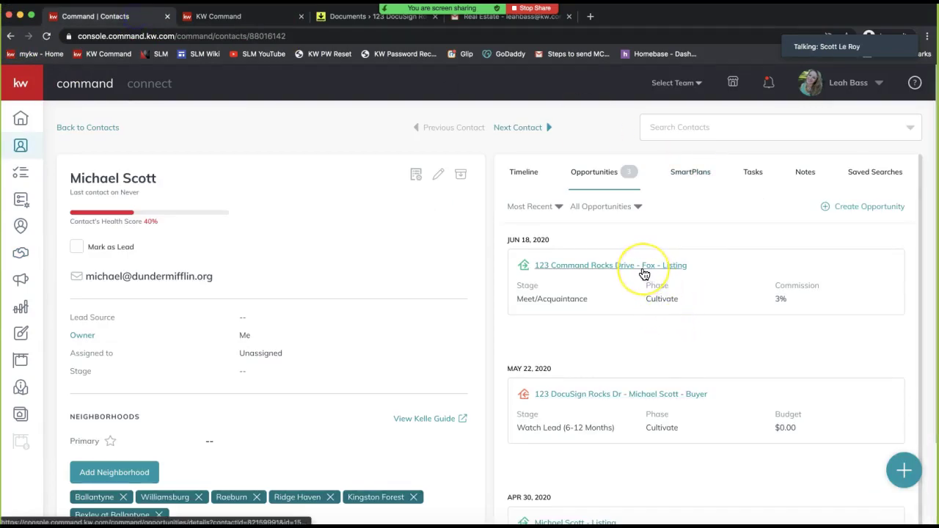
Open the other same-named contact's Listing opportunity, in Cultivate phase and Meet Contact stage
click(526, 126)
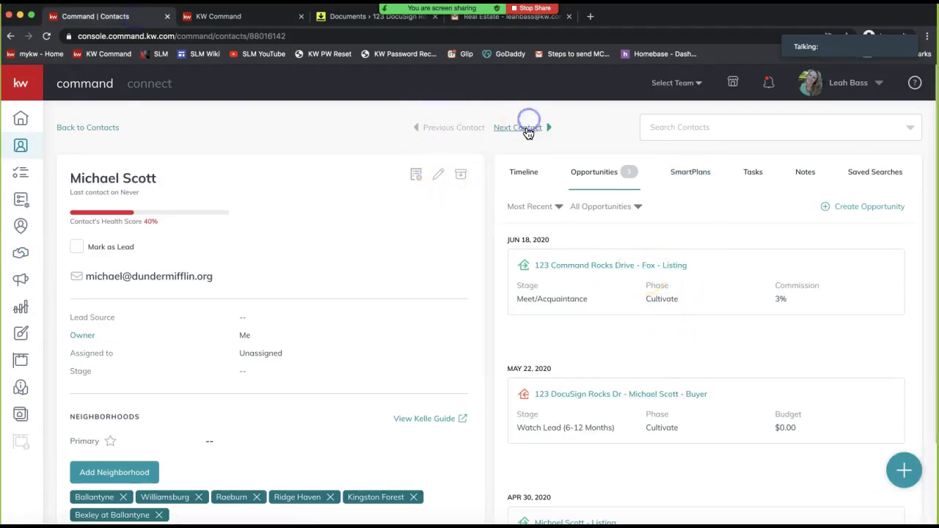
click(595, 173)
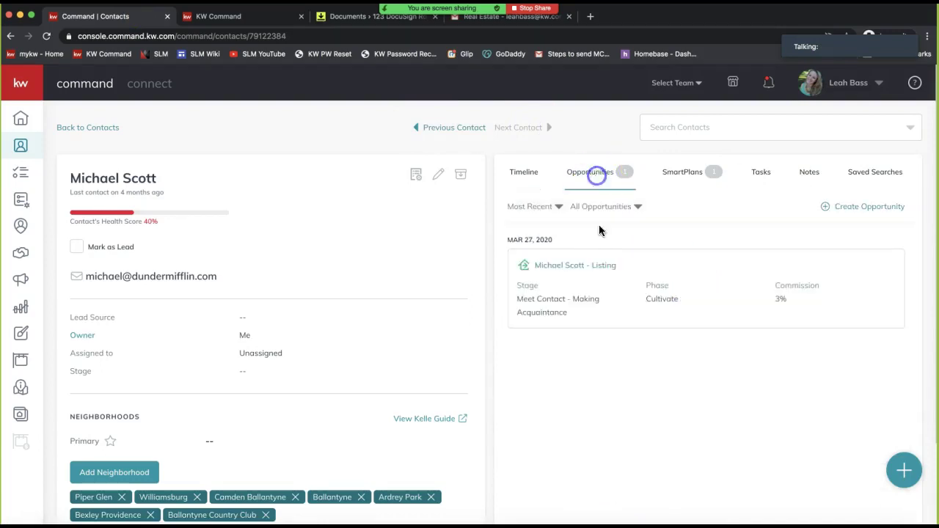
click(573, 270)
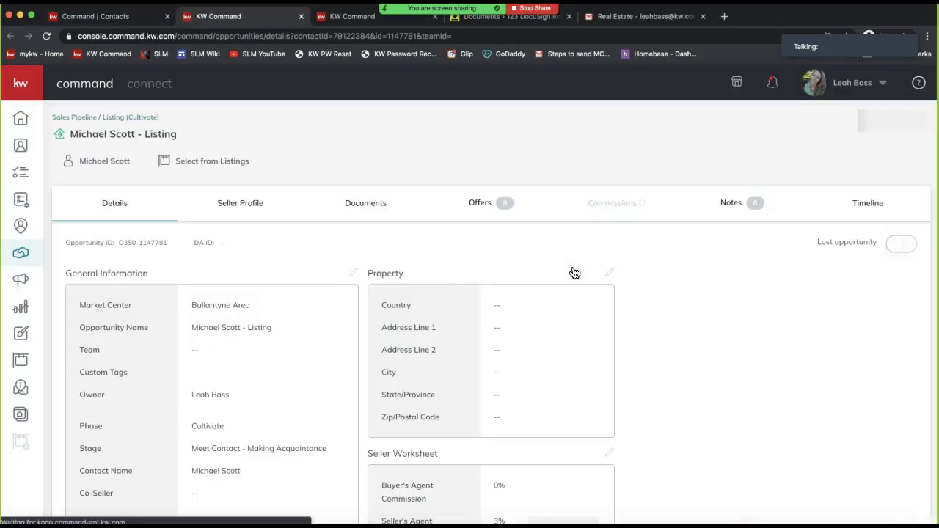
click(341, 300)
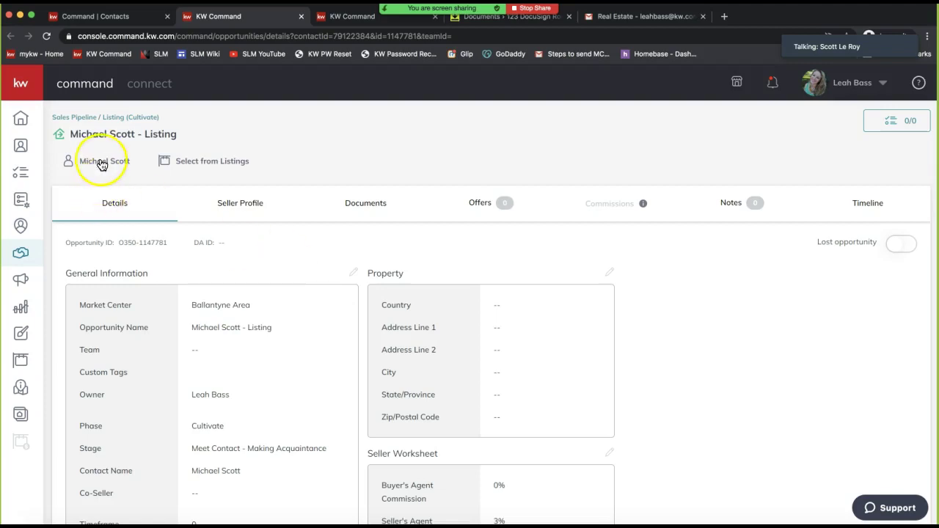
Review the seller's contact card and the opportunity's still-empty property address rows
click(262, 127)
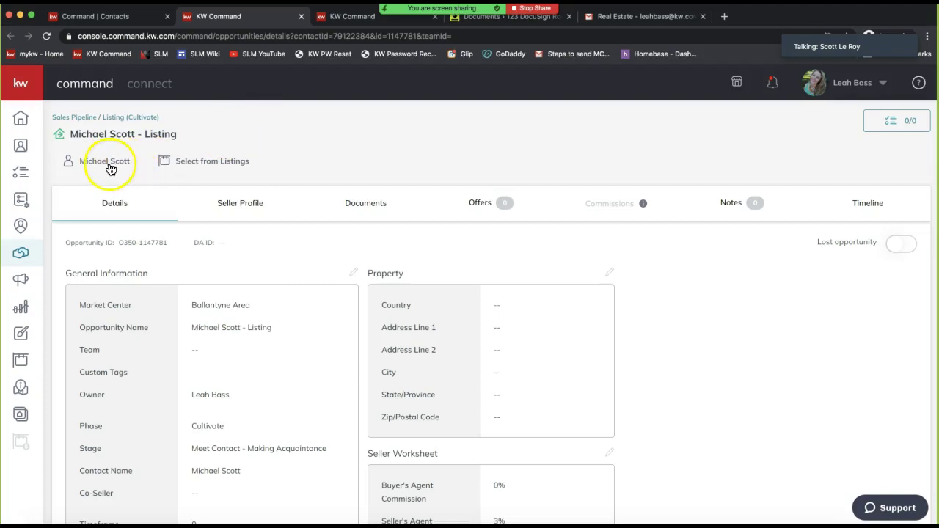
click(109, 163)
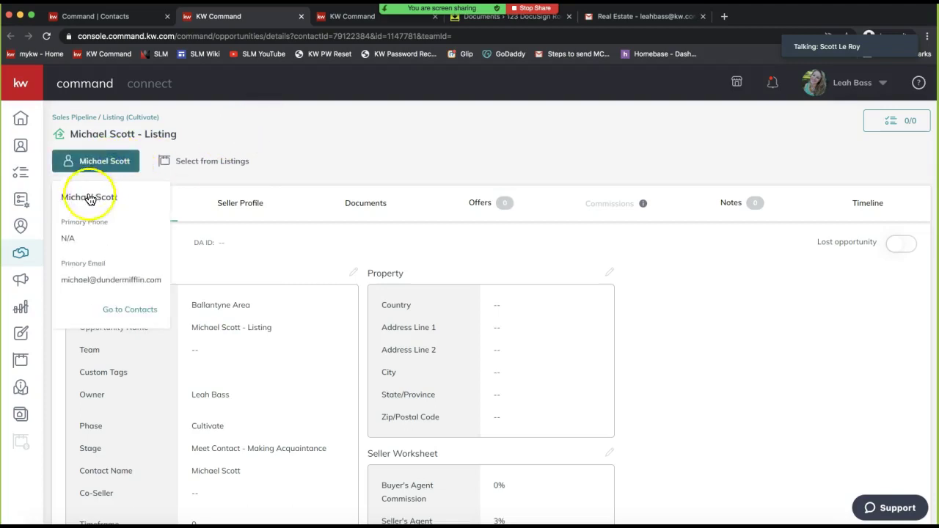
drag(163, 280, 60, 281)
click(484, 139)
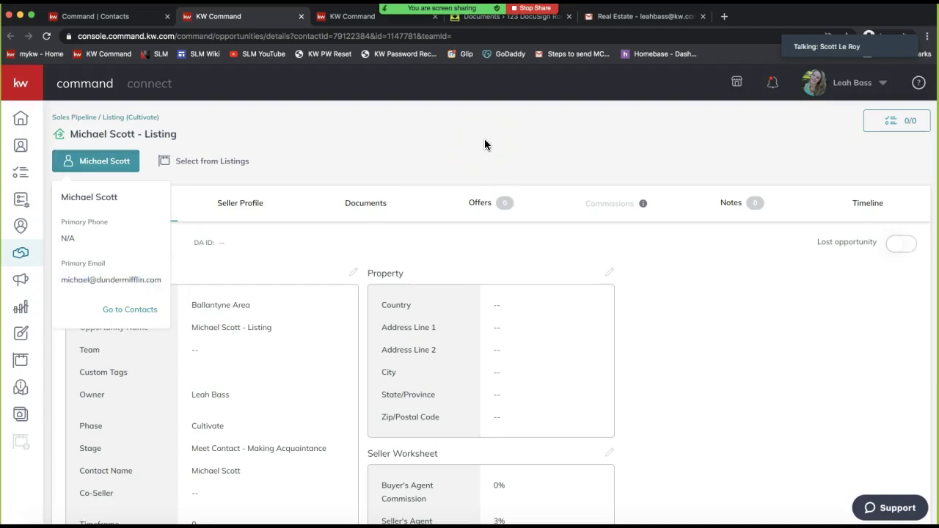
drag(569, 420, 383, 301)
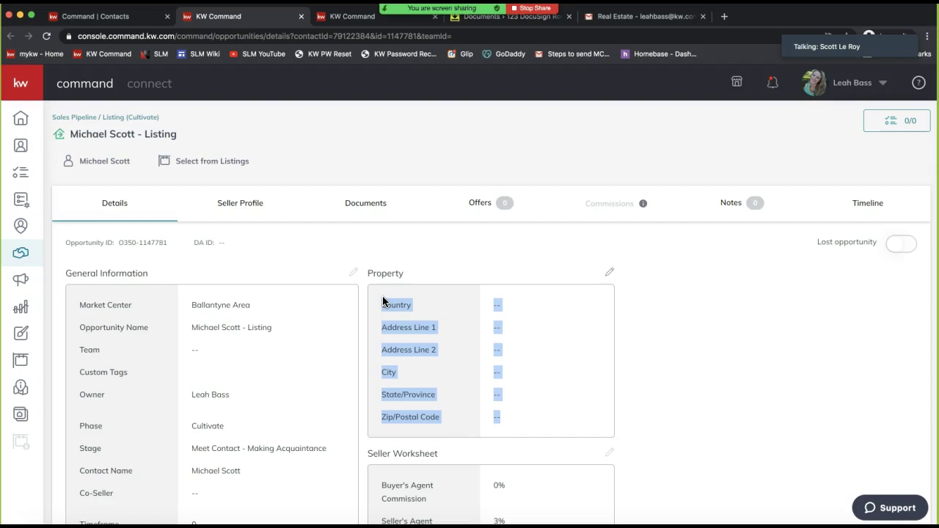
click(286, 130)
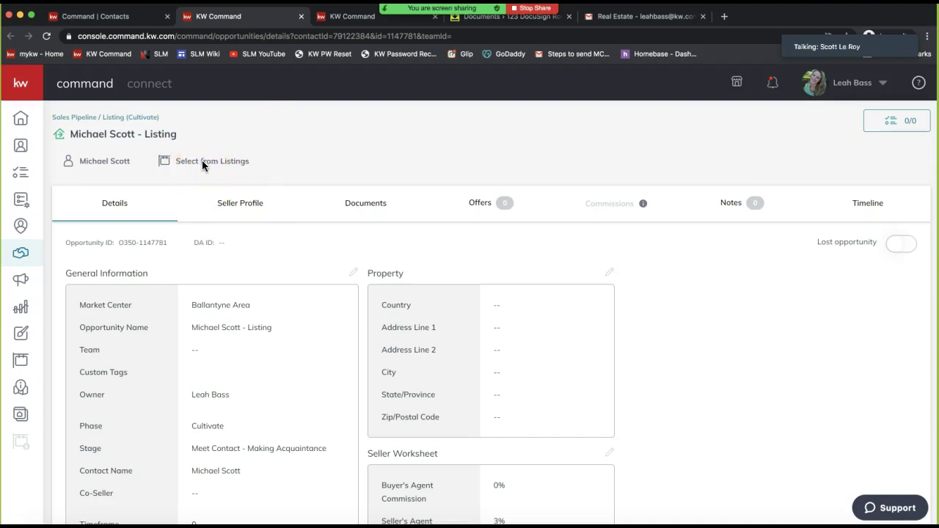
Open the existing-listings search by street address and switch Show to All Listings
click(193, 163)
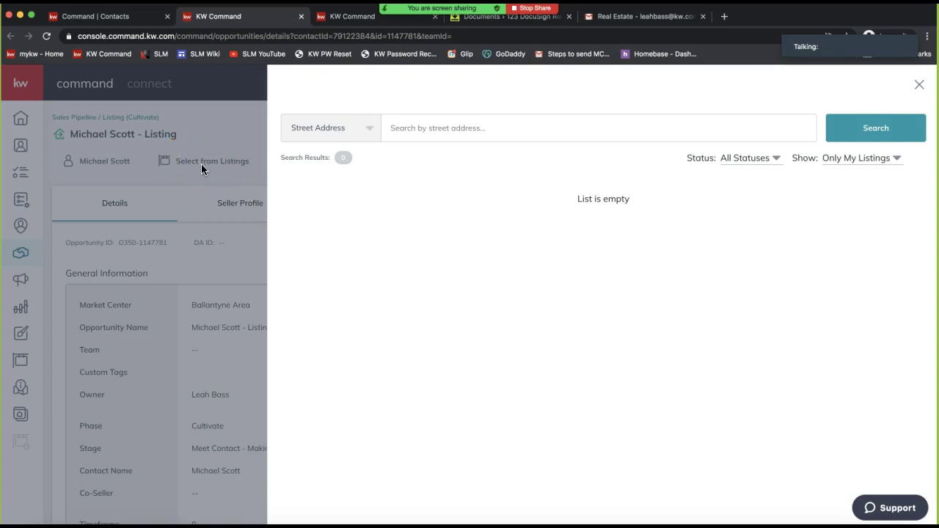
click(330, 131)
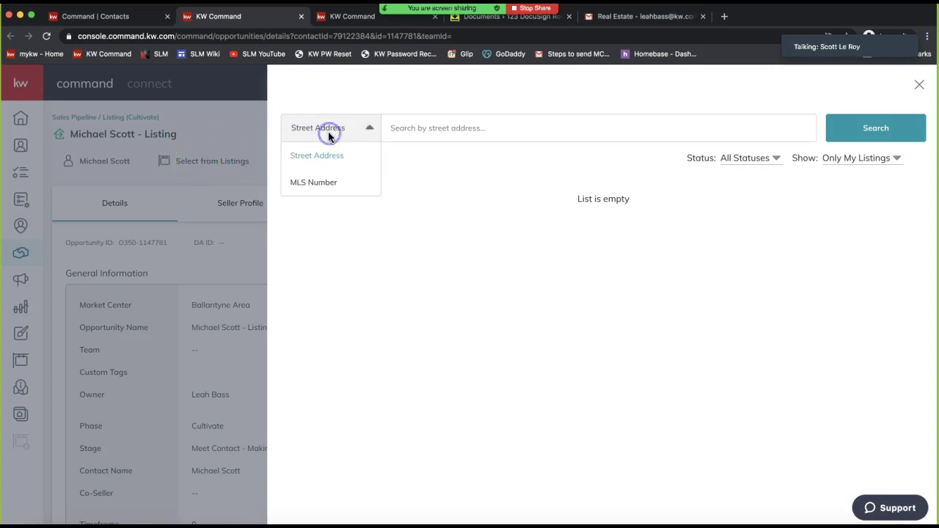
click(415, 130)
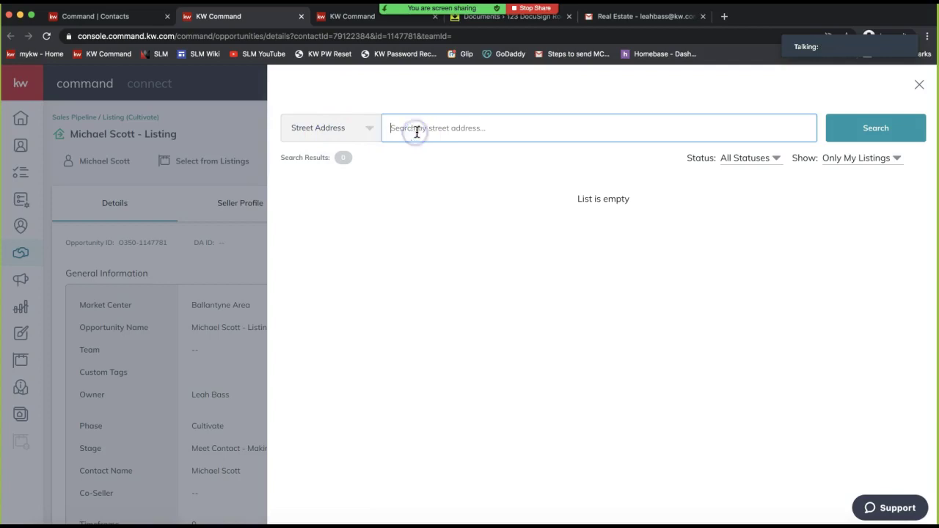
click(458, 124)
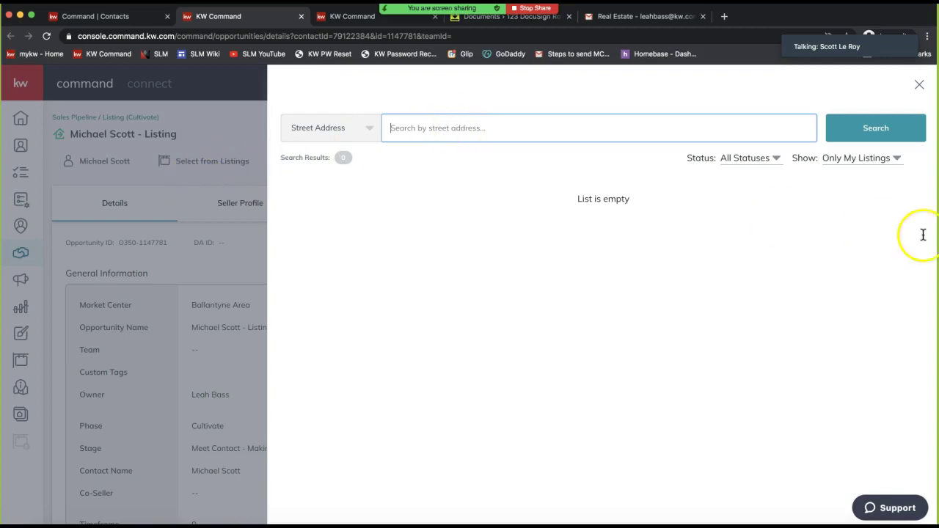
click(846, 161)
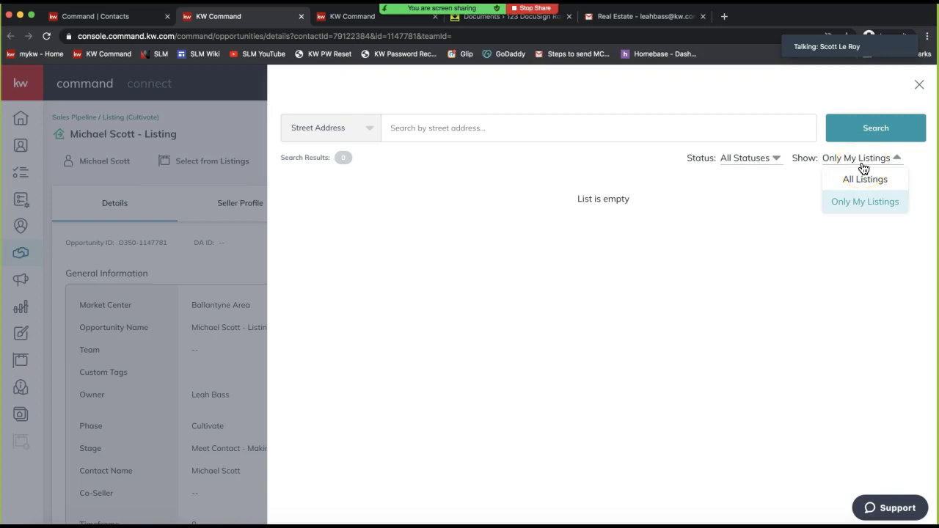
click(863, 198)
click(870, 212)
click(857, 205)
click(860, 180)
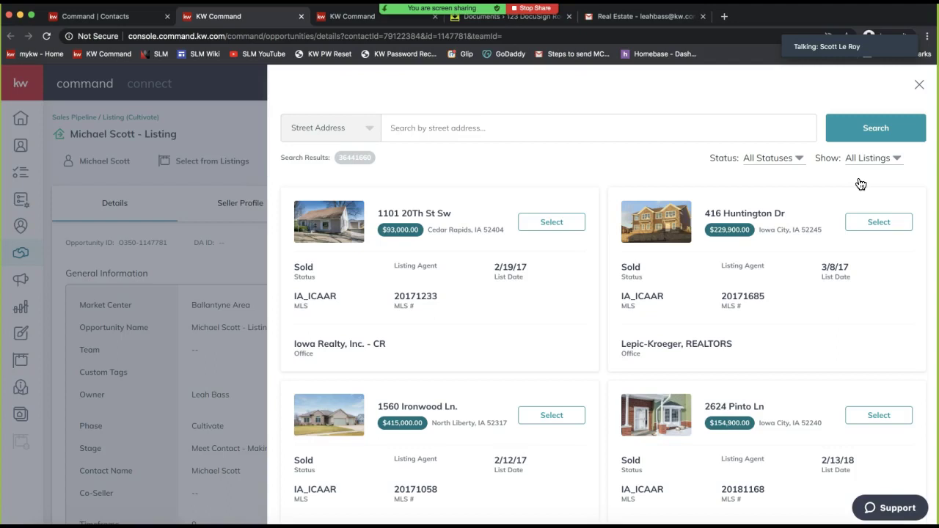
Reload the results with All Listings and scroll through the MLS matches
click(874, 160)
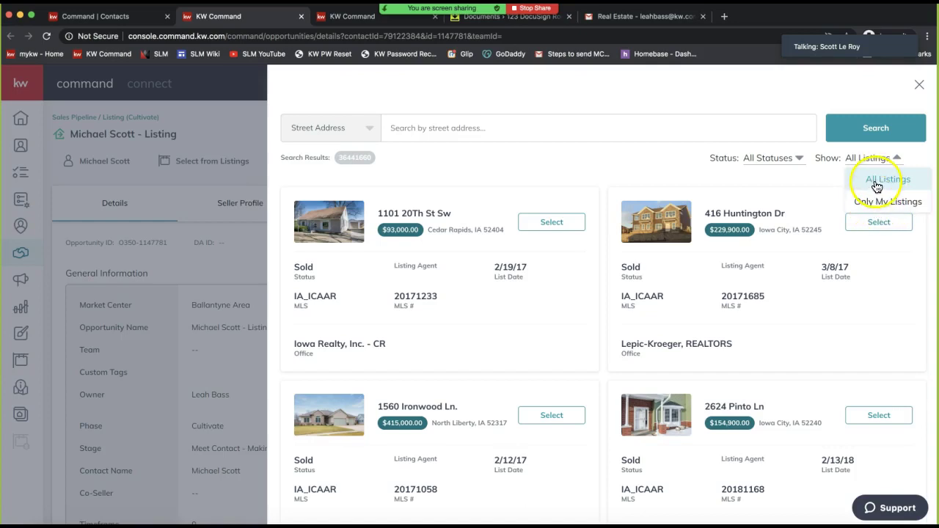
click(876, 183)
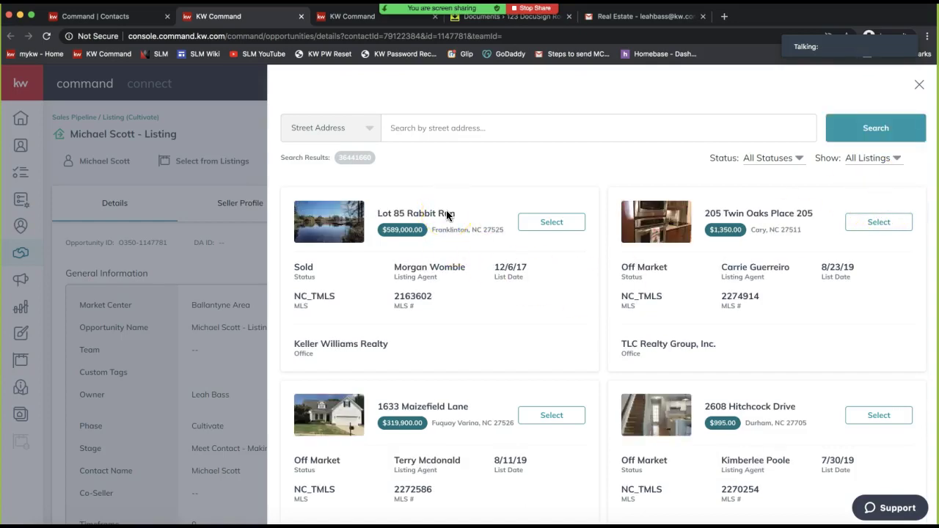
click(420, 127)
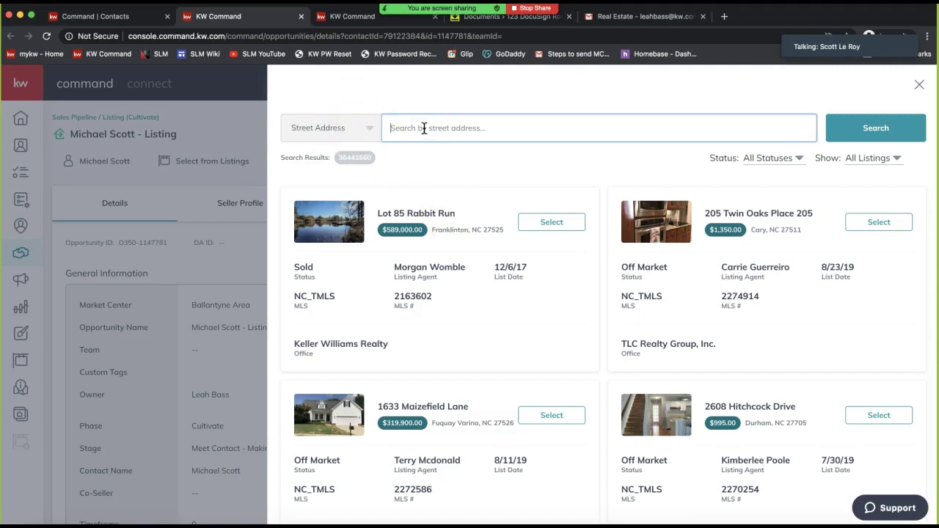
click(337, 127)
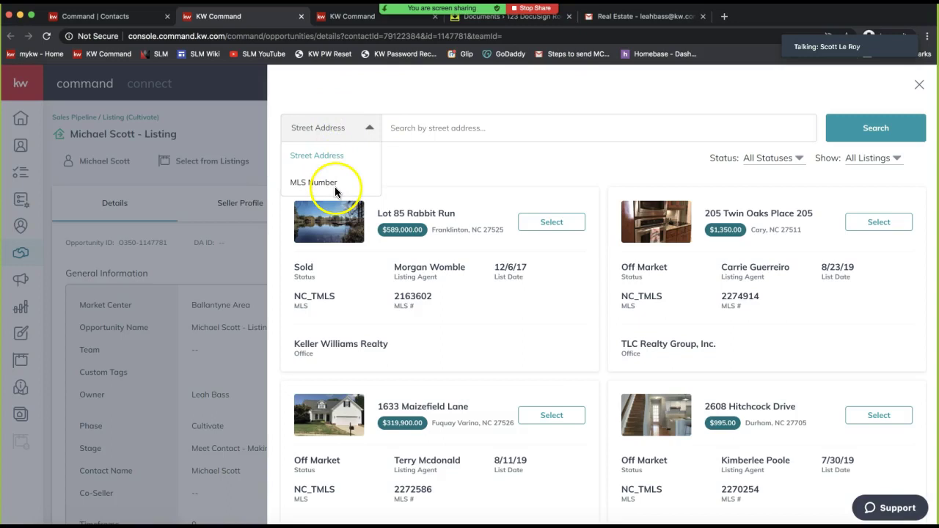
click(496, 152)
scroll(735, 363, down, 1)
scroll(735, 362, down, 5)
scroll(735, 362, up, 2)
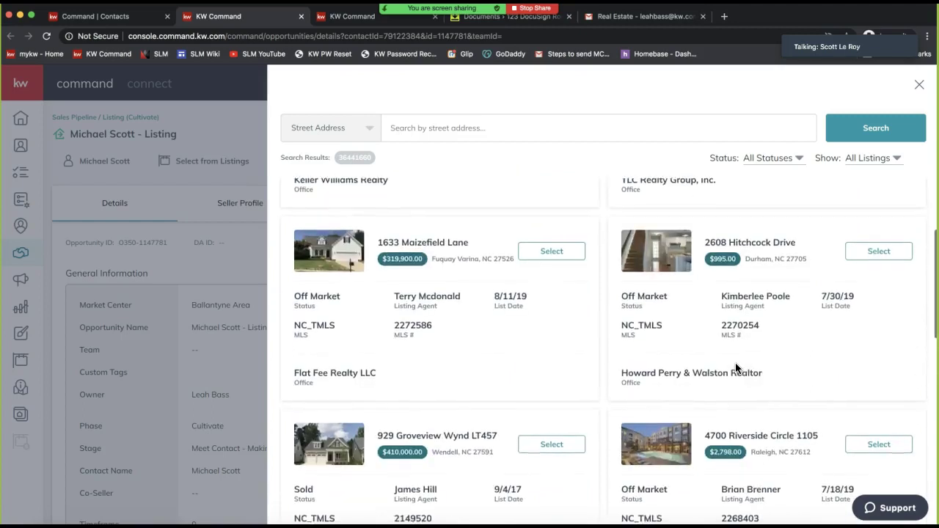
scroll(677, 369, down, 1)
click(551, 371)
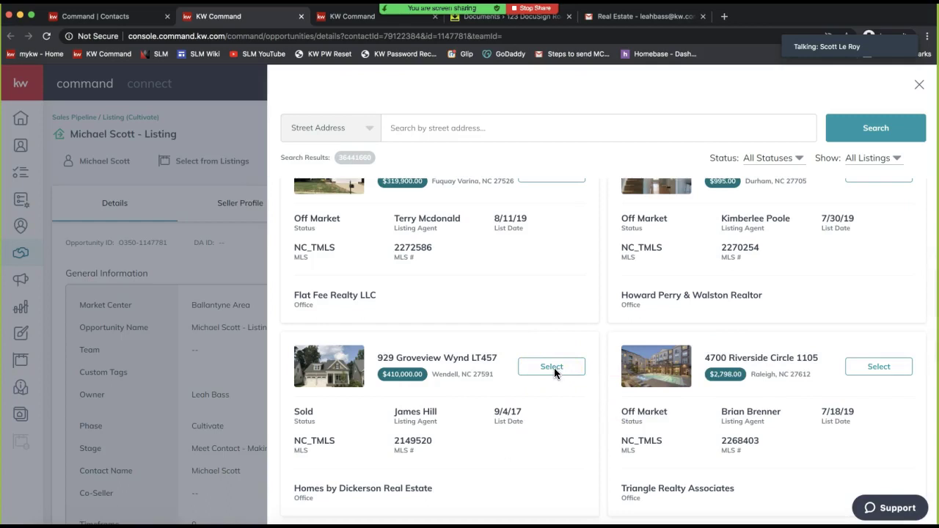
scroll(554, 368, down, 1)
click(548, 308)
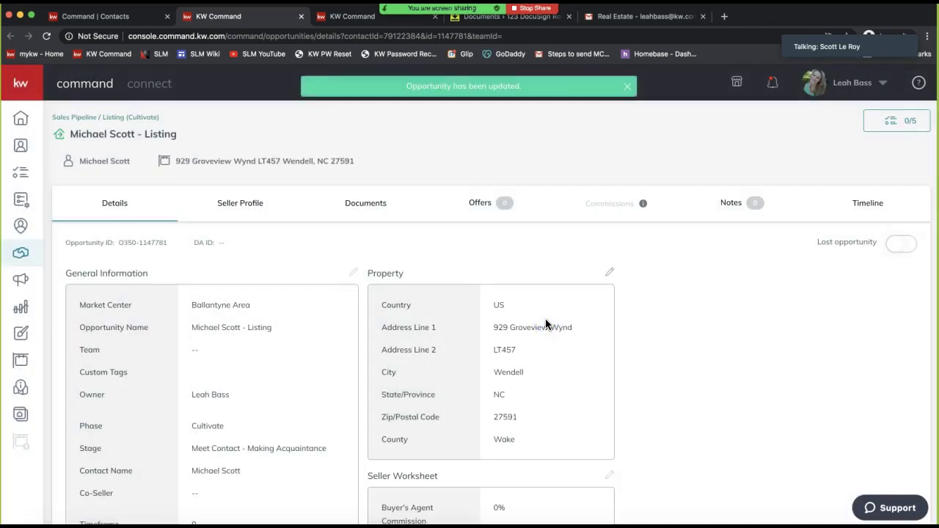
click(550, 452)
drag(548, 451, 382, 300)
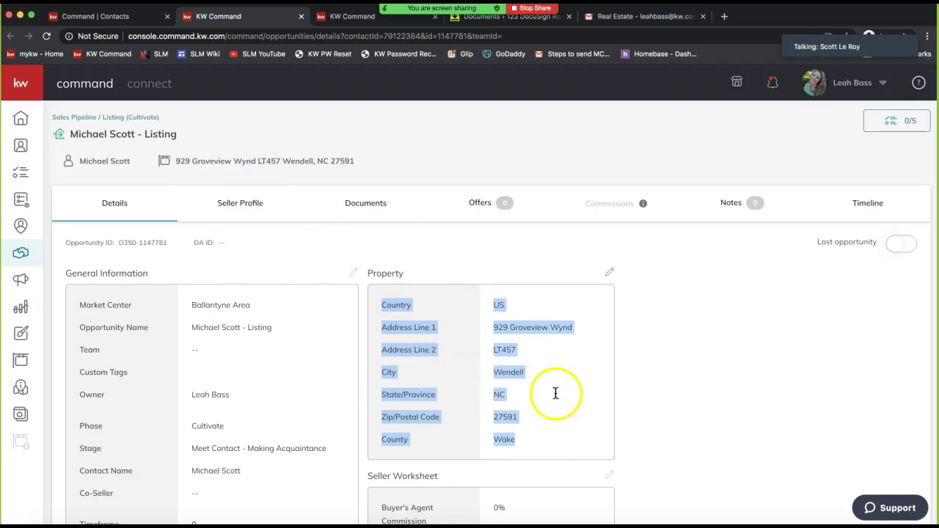
click(634, 359)
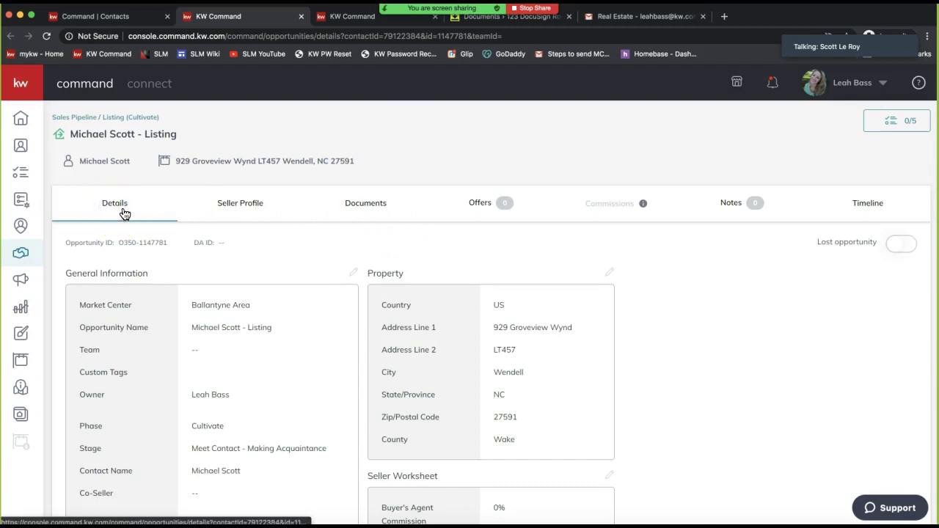
scroll(122, 212, down, 1)
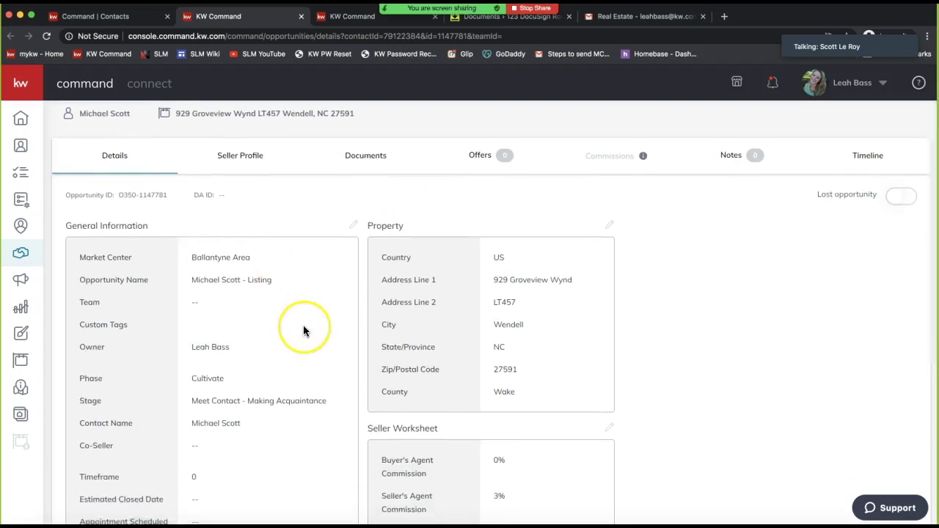
scroll(303, 327, down, 4)
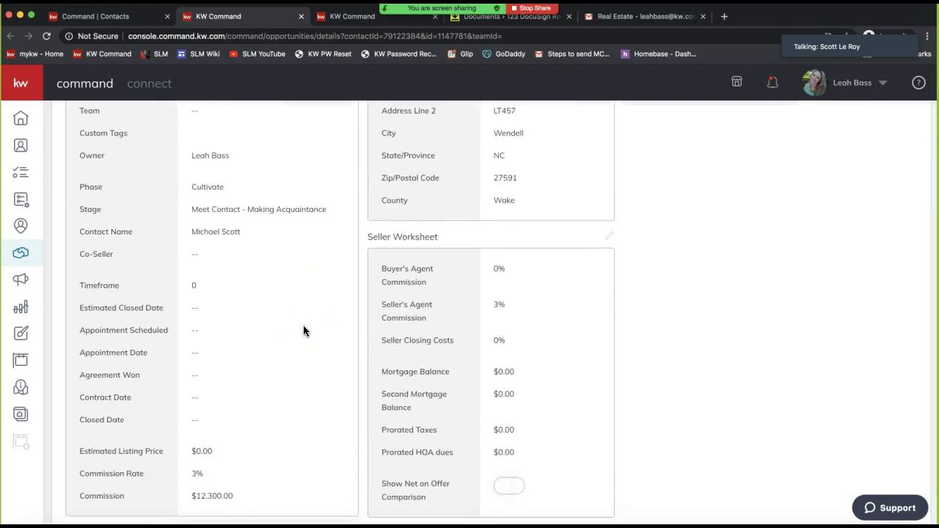
scroll(303, 325, up, 5)
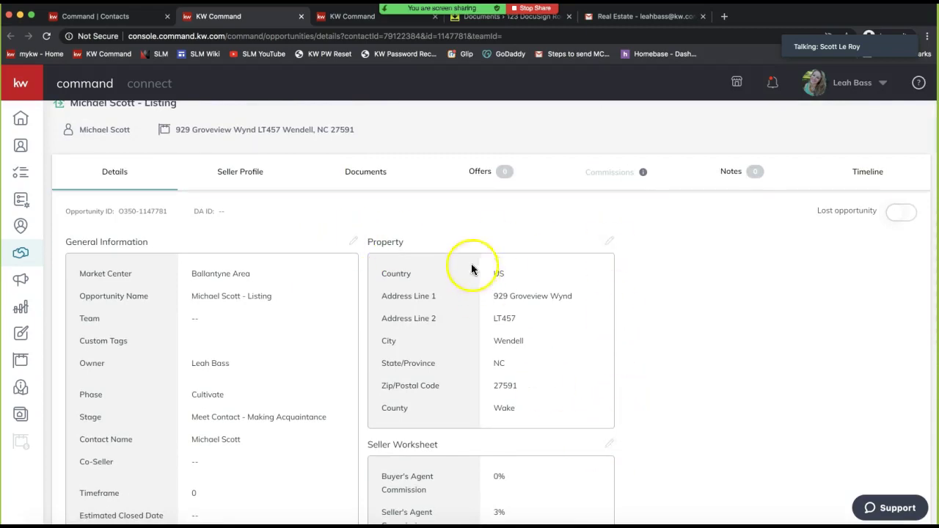
scroll(472, 241, up, 1)
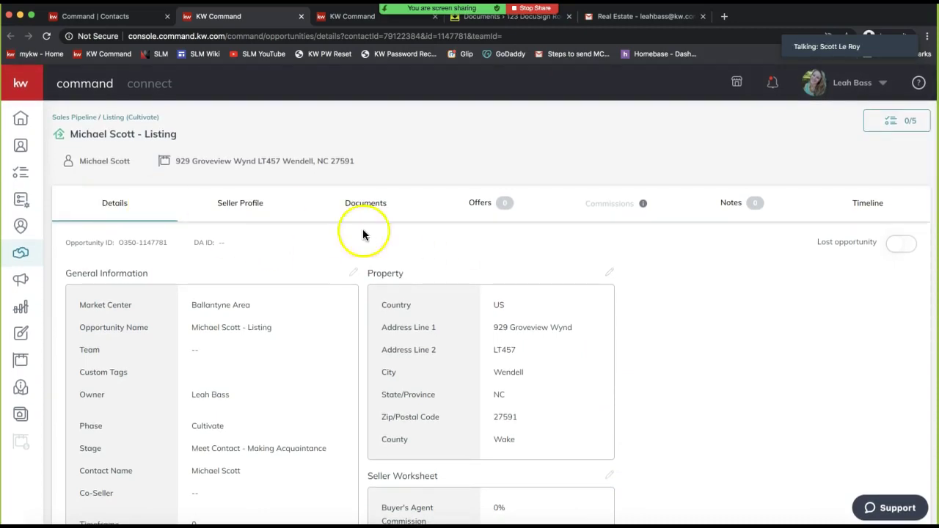
Open the opportunity's documents and expand Start a Transaction to reveal DocuSign and Dotloop
click(361, 206)
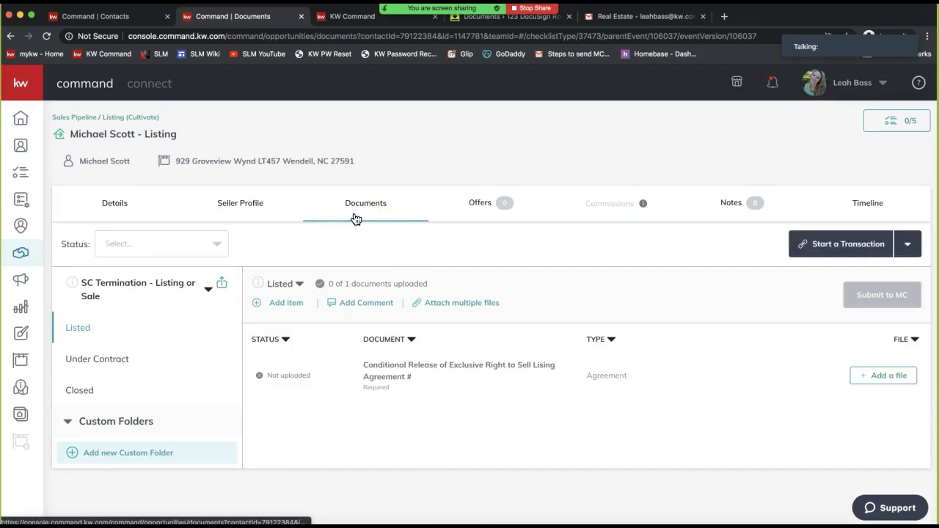
click(366, 210)
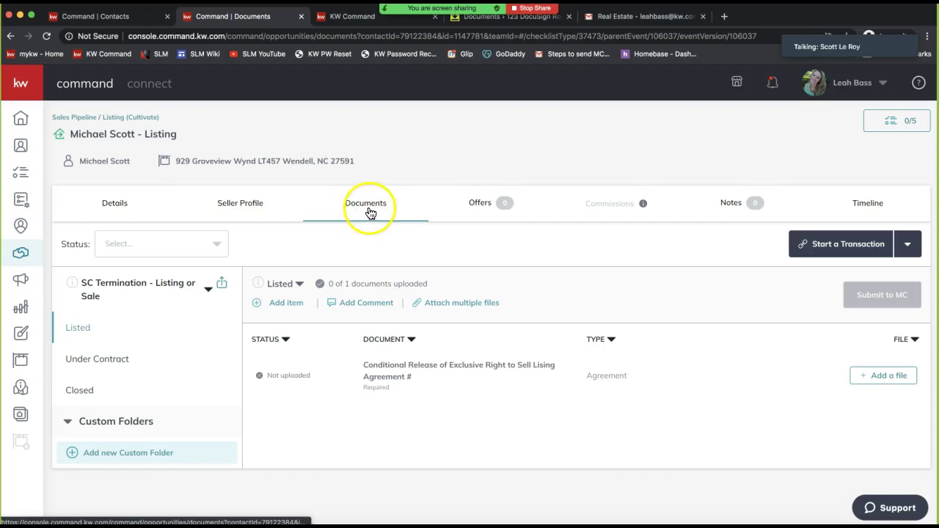
click(367, 211)
click(721, 254)
click(842, 252)
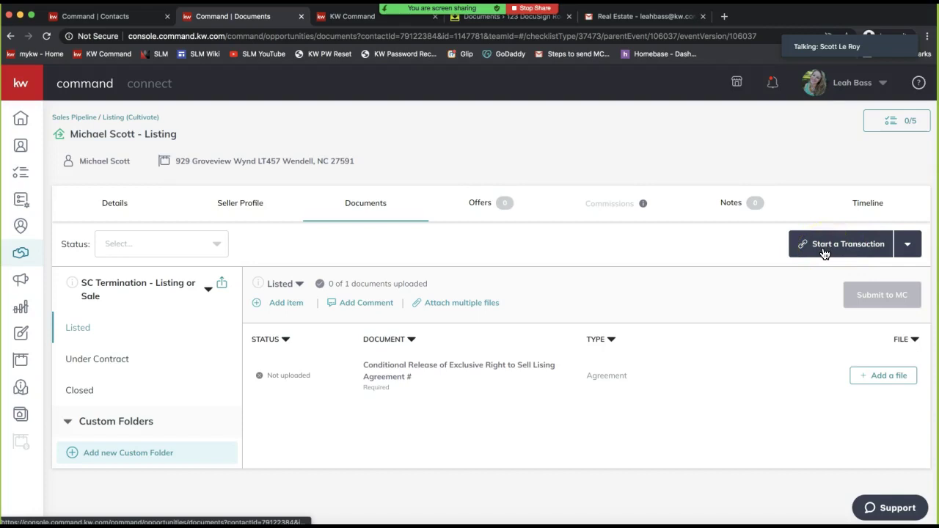
click(824, 252)
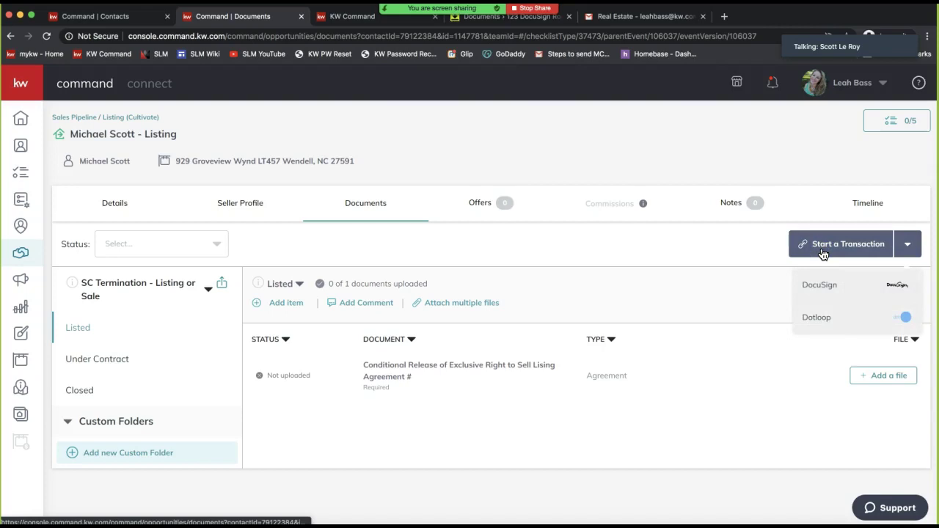
click(821, 323)
Choose DocuSign, assign the signed-in agent as Listing Agent 1, and leave Listing Agent 2 empty
click(822, 294)
click(823, 292)
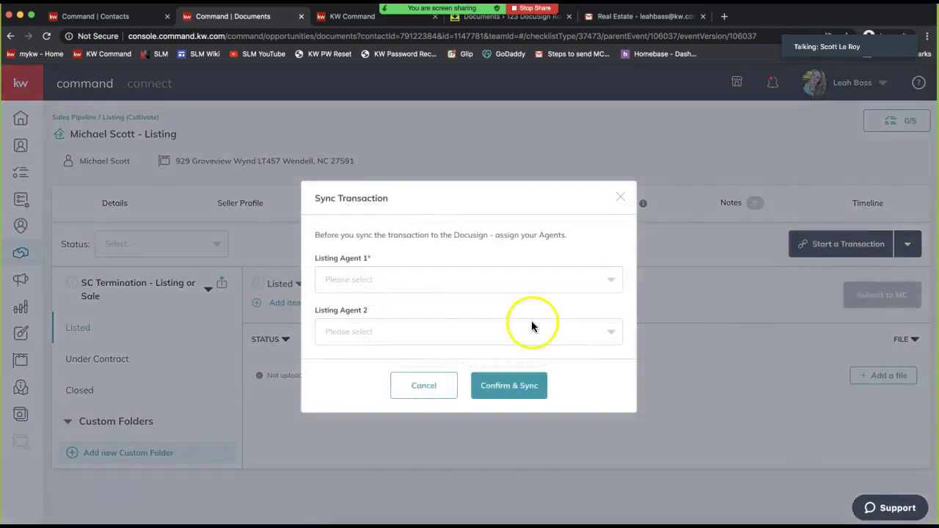
click(413, 279)
click(393, 309)
click(361, 331)
click(404, 307)
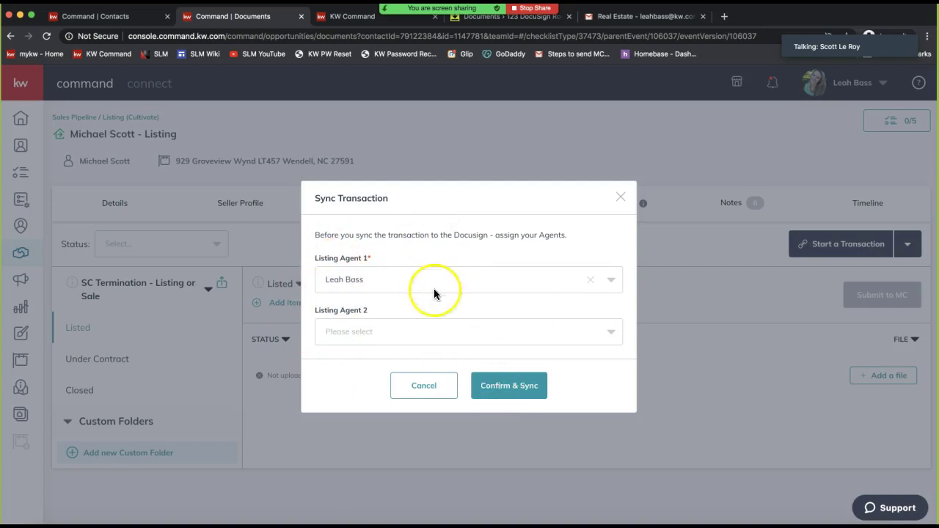
click(392, 331)
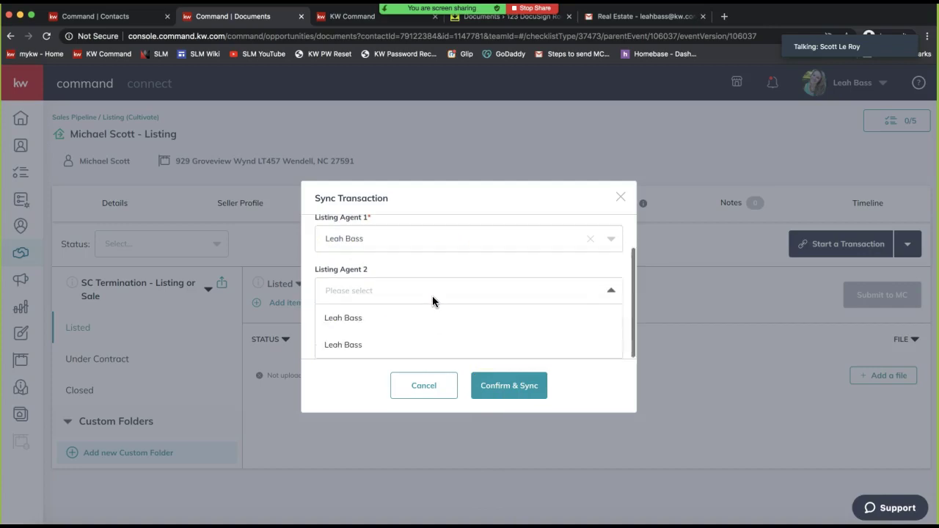
click(464, 212)
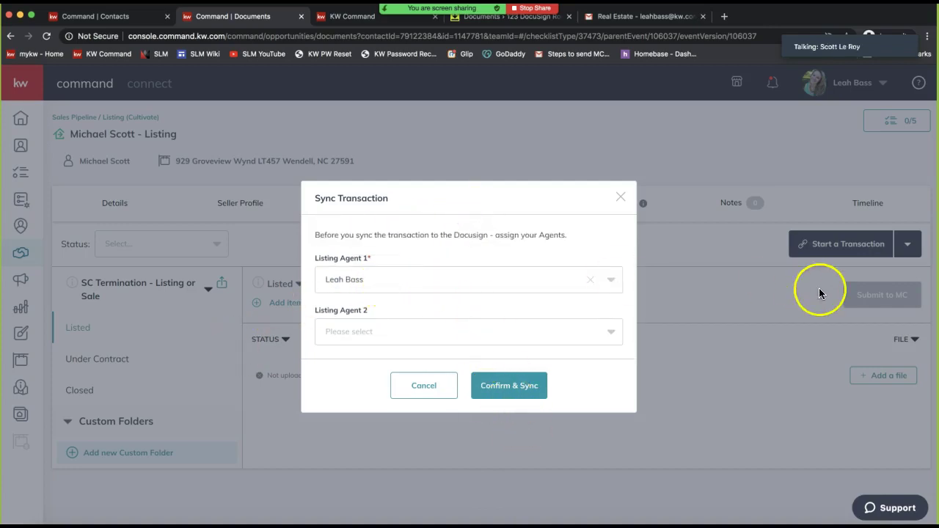
click(525, 392)
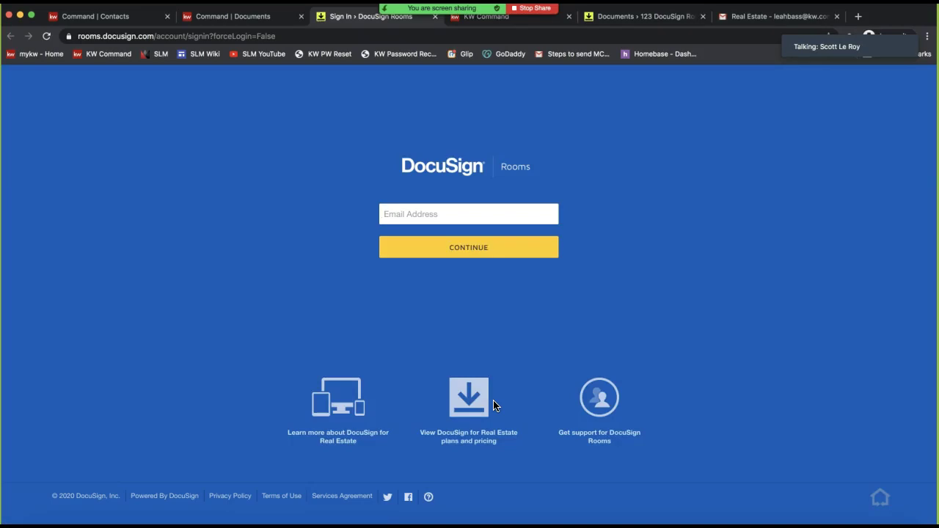
text(leah)
click(477, 241)
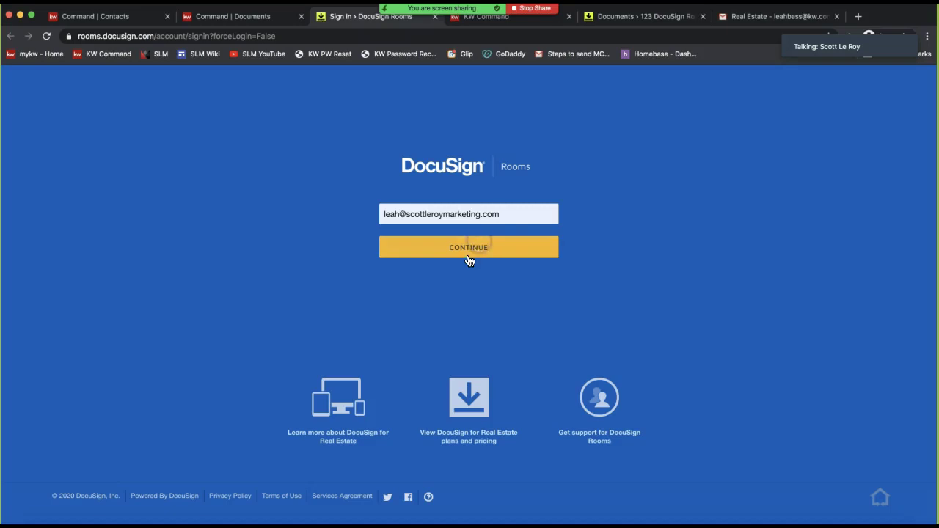
click(470, 256)
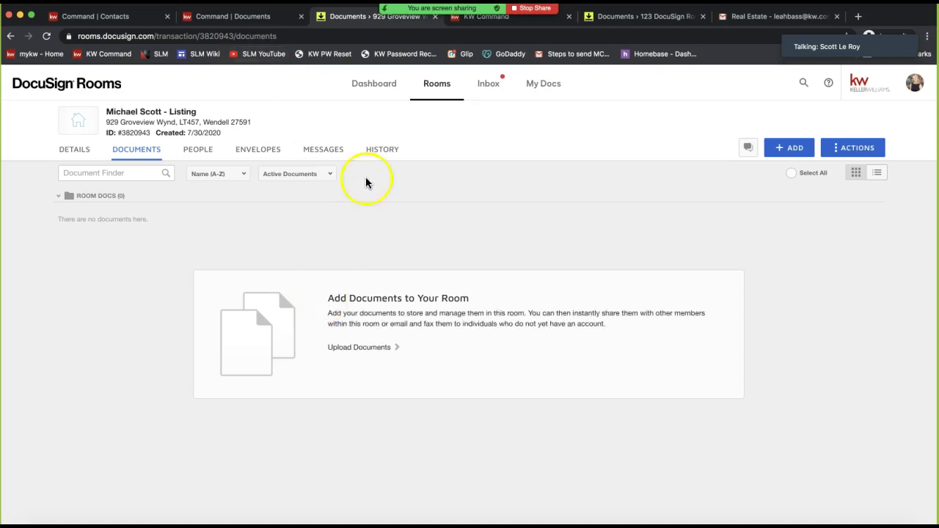
drag(197, 111, 106, 109)
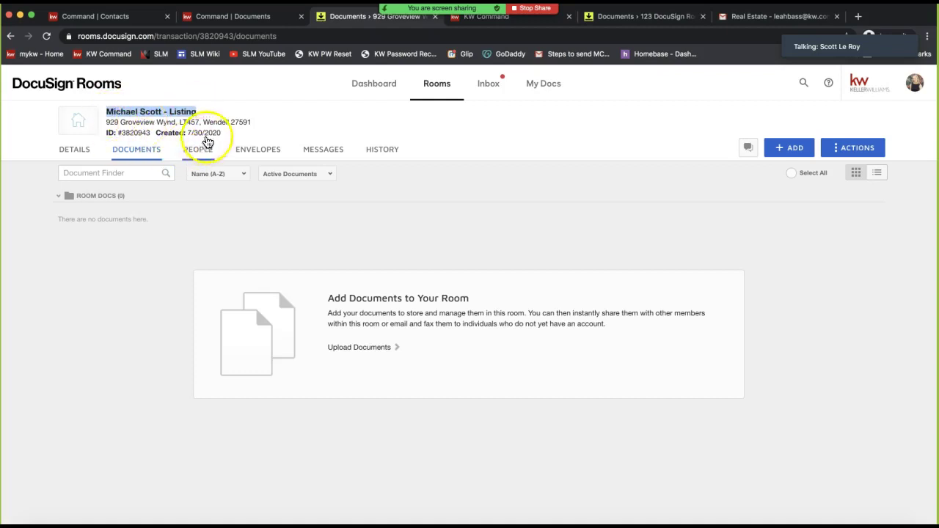
drag(253, 123, 101, 123)
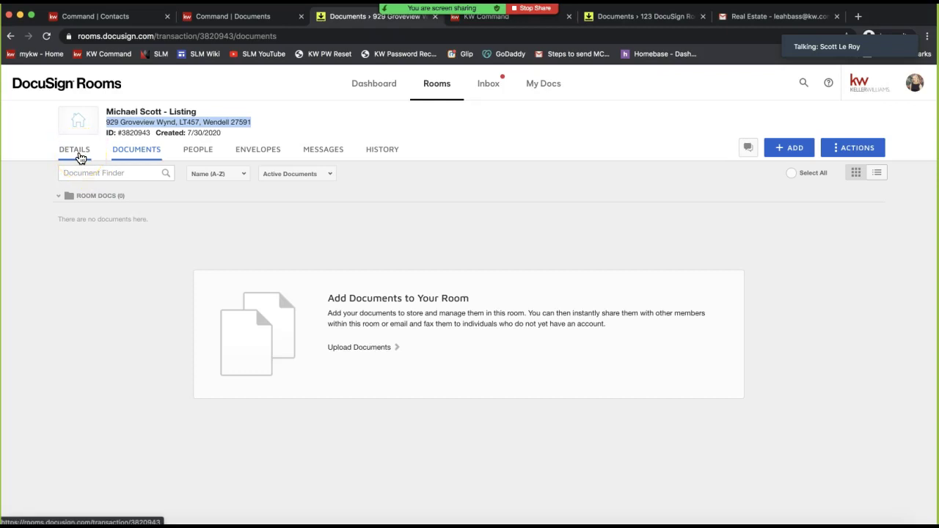
click(81, 158)
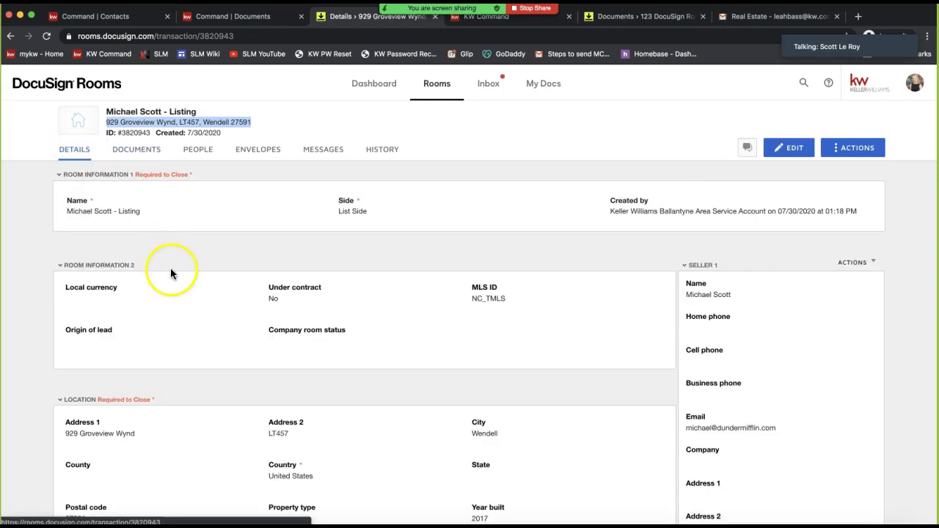
Review the room's Details: location field and Seller 1 name, phone and e-mail
scroll(170, 267, down, 3)
drag(63, 343, 478, 446)
click(516, 448)
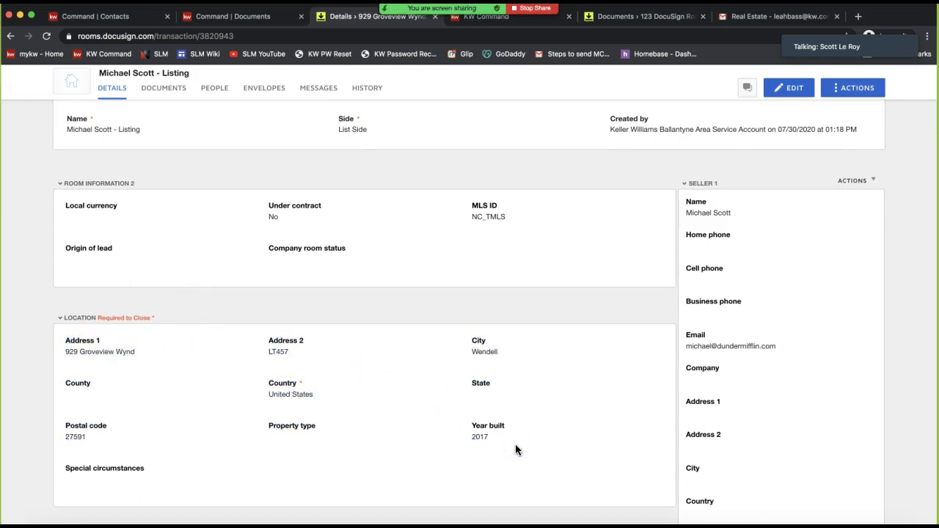
drag(814, 352, 749, 371)
triple_click(760, 347)
drag(726, 322, 685, 198)
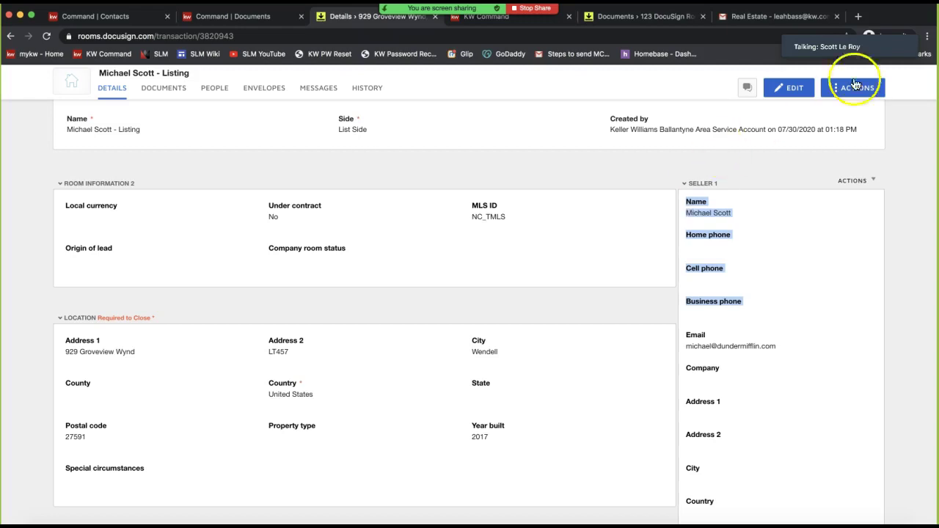
Post the support e-mail address in the meeting group chat, then close the chat
key(super+shift+h)
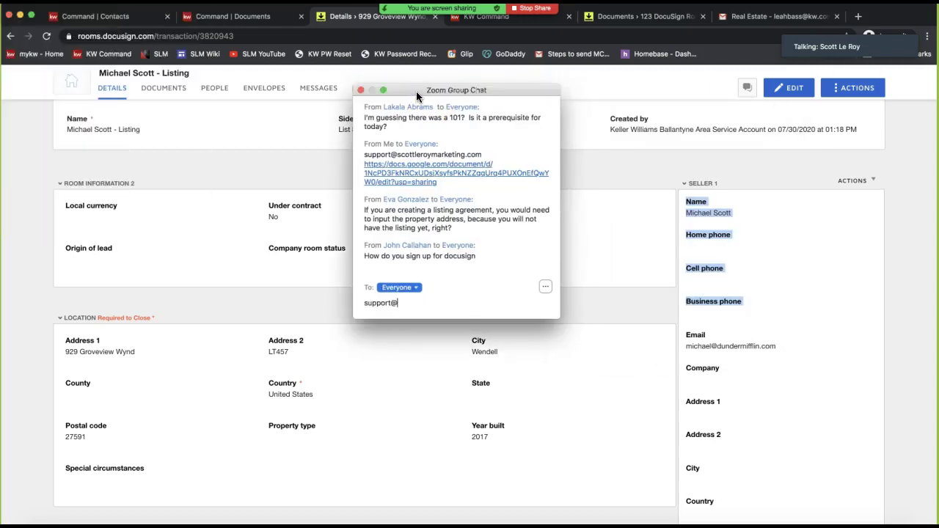
key(Return)
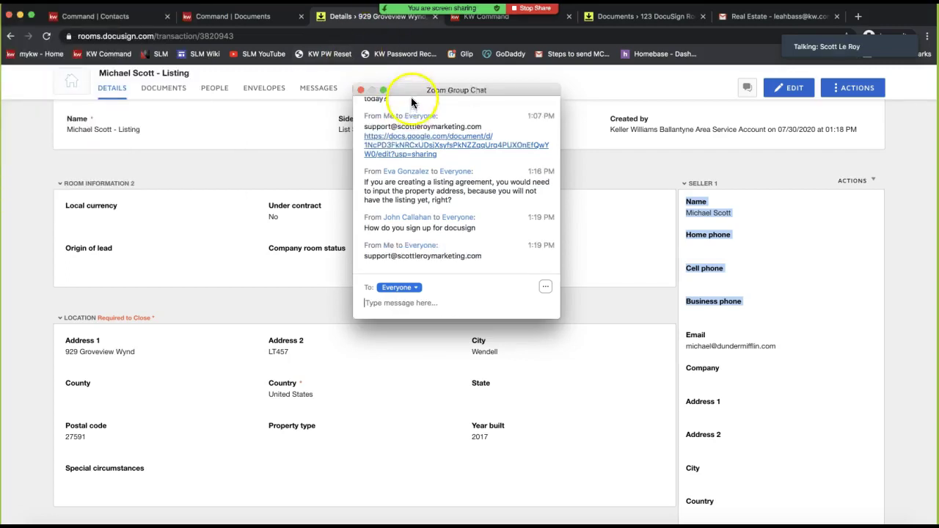
key(super+w)
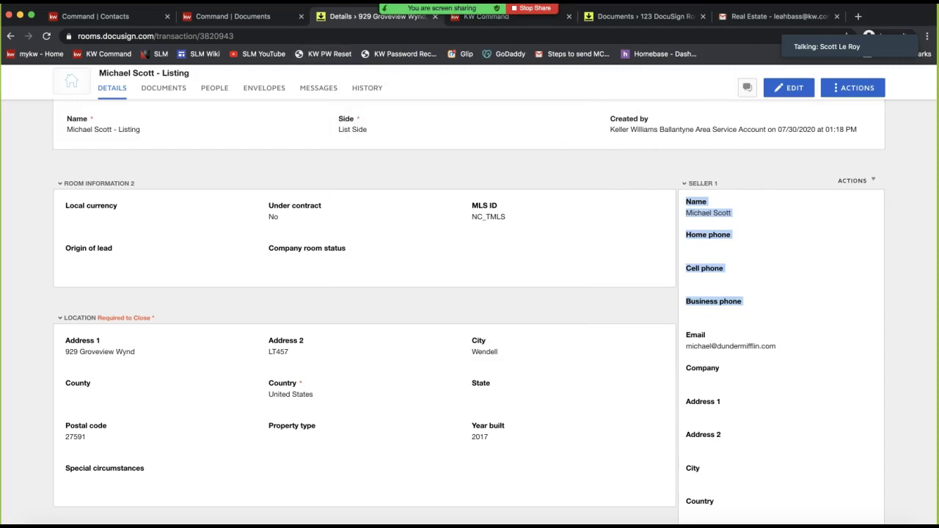
Close the Command Contacts tab and return to the listing's Documents page in KW Command
click(554, 309)
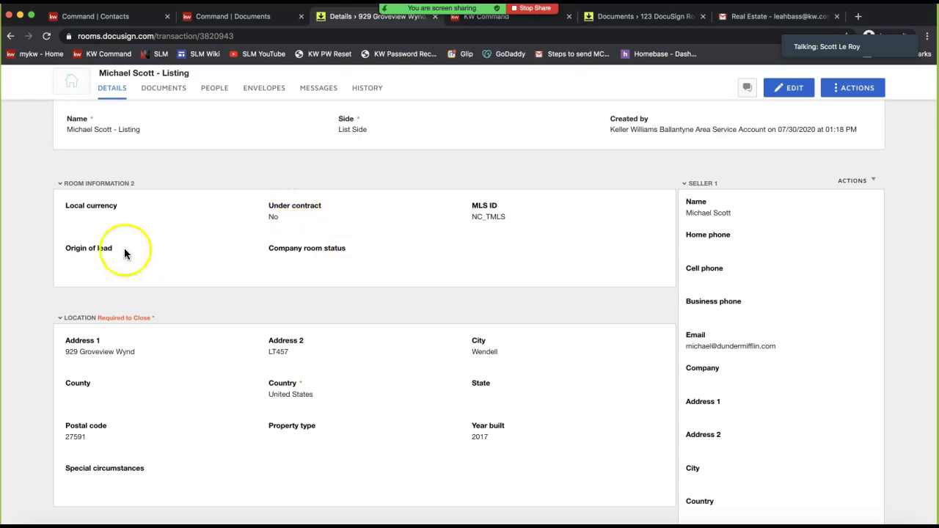
scroll(238, 253, up, 3)
scroll(731, 398, down, 2)
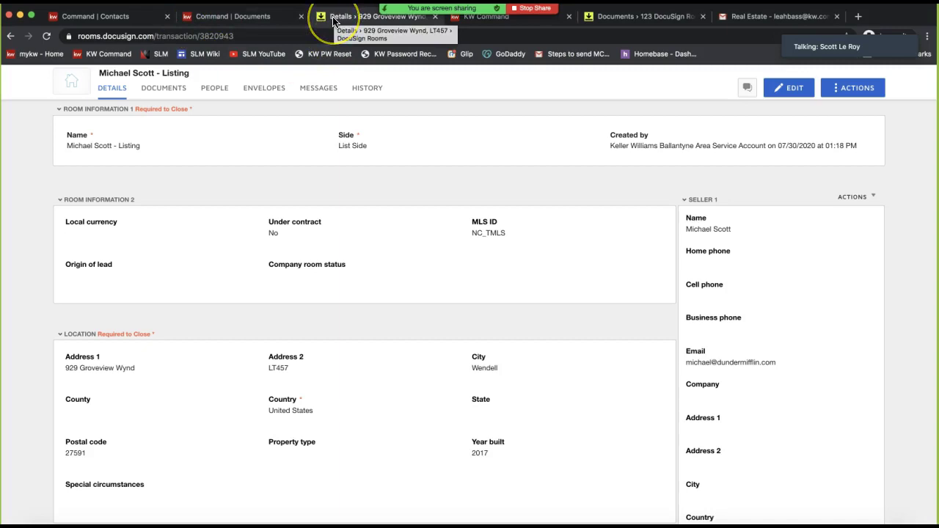
click(168, 16)
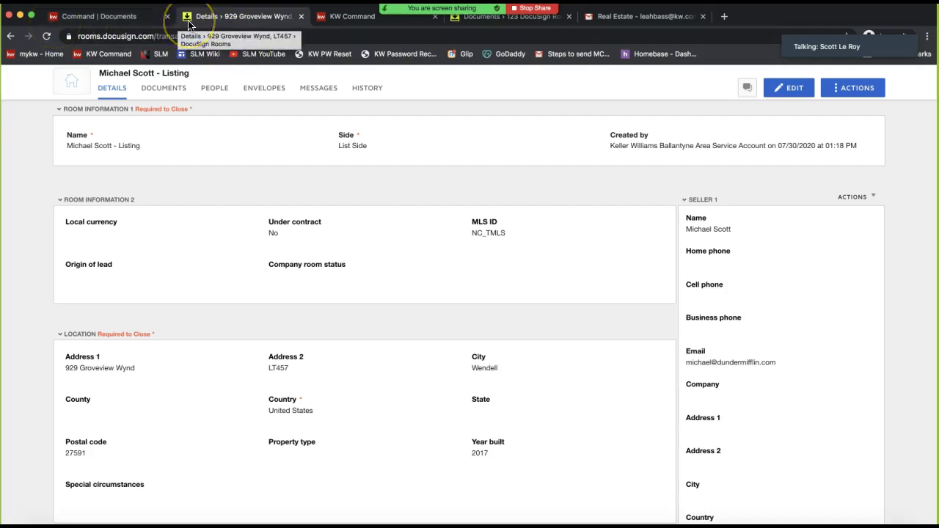
click(134, 22)
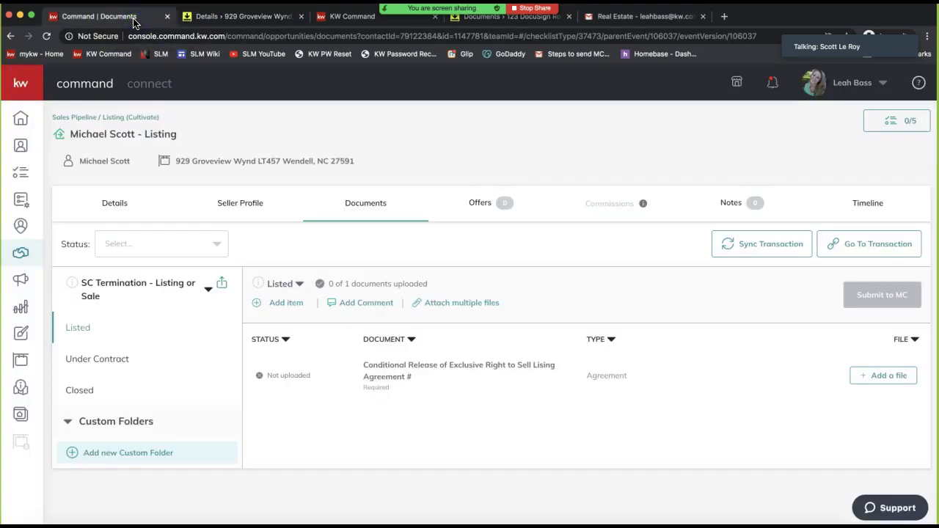
click(126, 22)
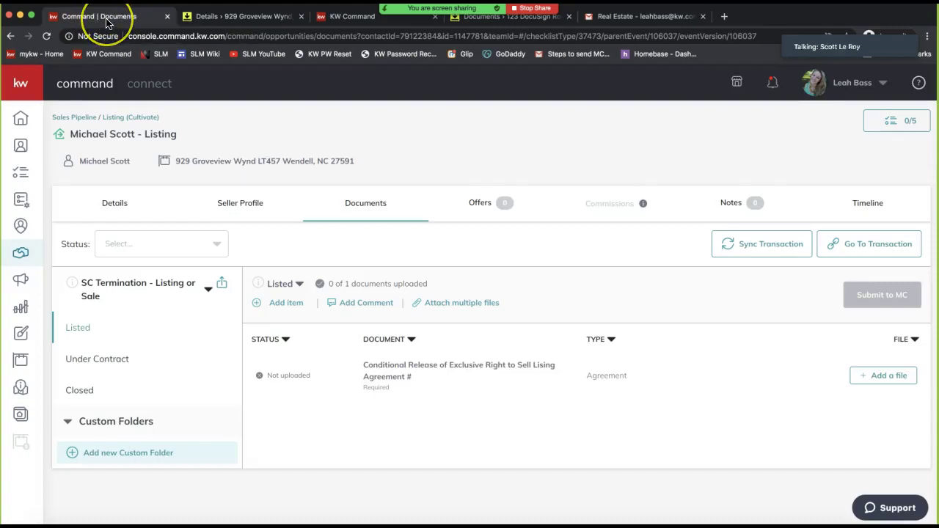
click(763, 259)
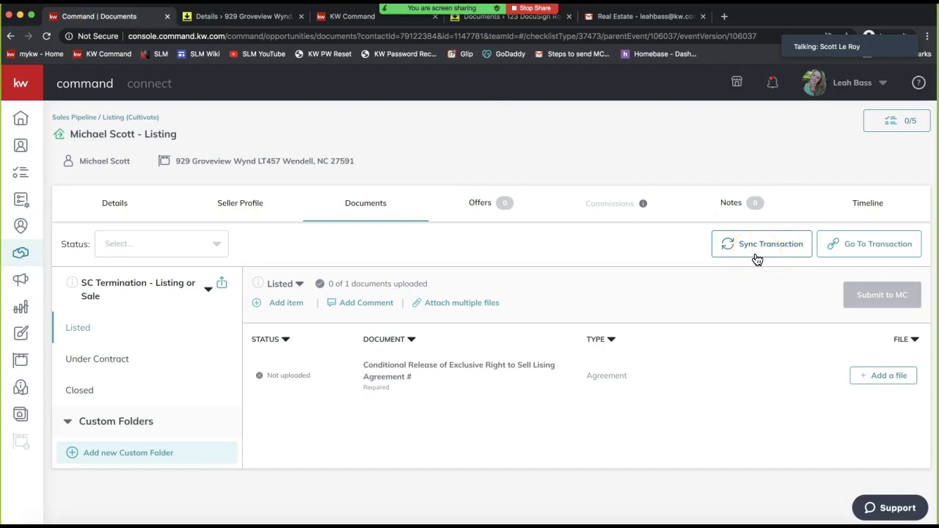
click(746, 257)
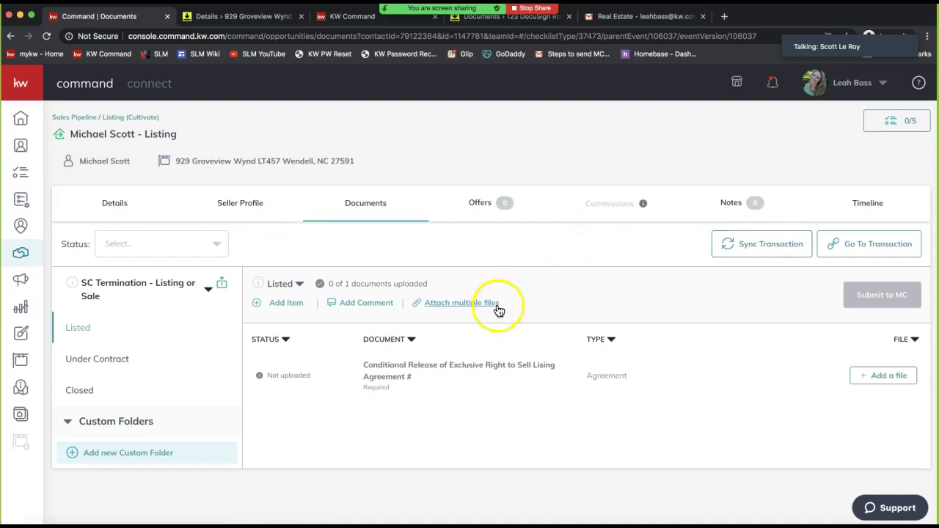
click(231, 24)
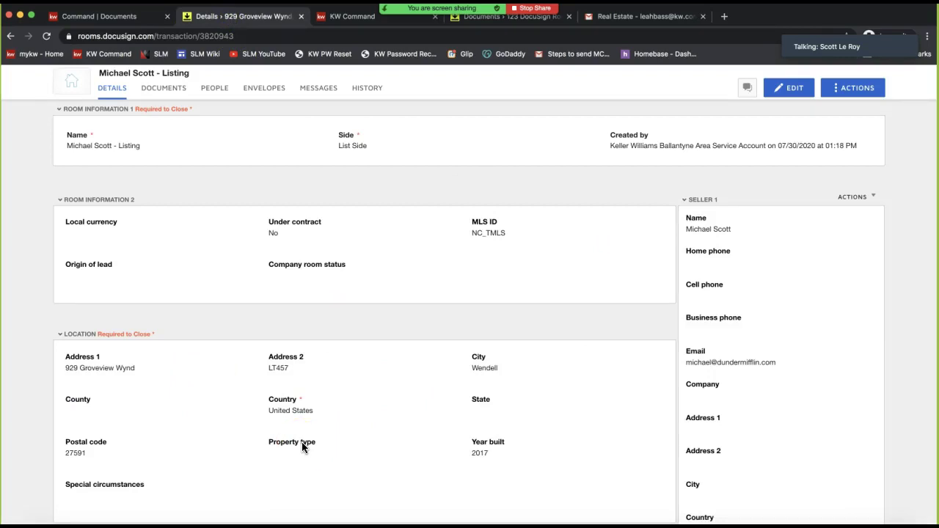
click(126, 18)
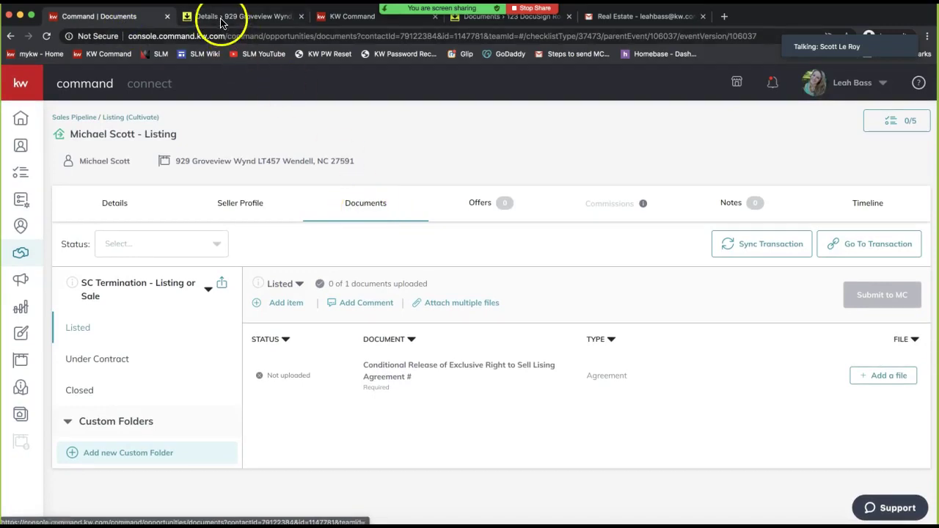
click(409, 224)
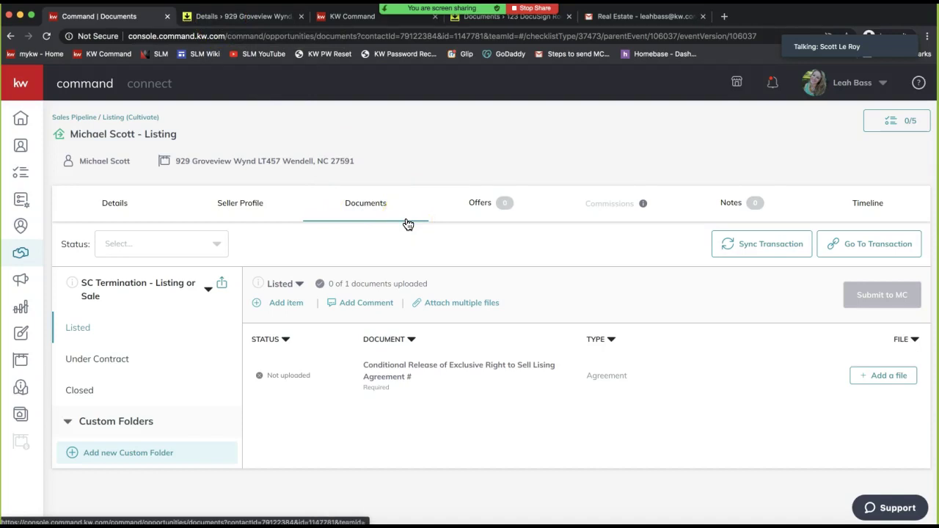
click(389, 208)
click(267, 22)
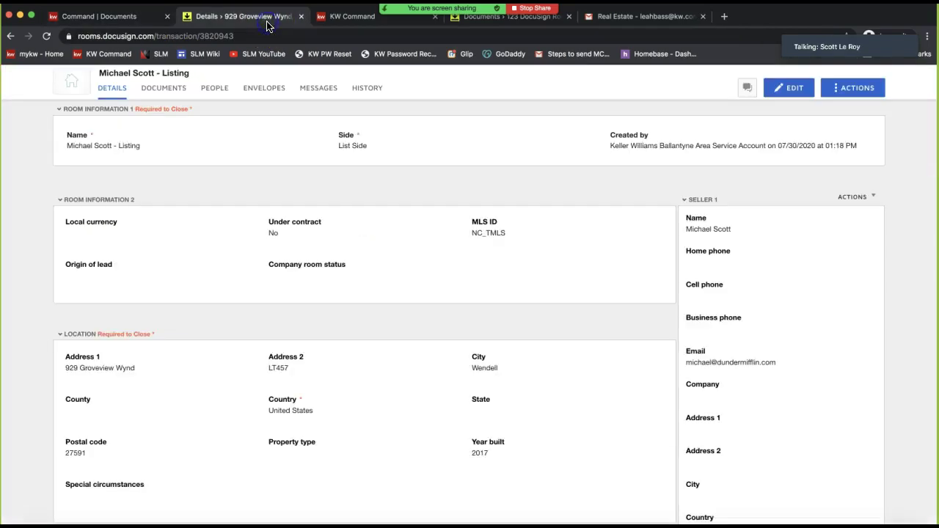
Check that the room's Documents list is empty, then return to KW Command's listing documents
click(167, 88)
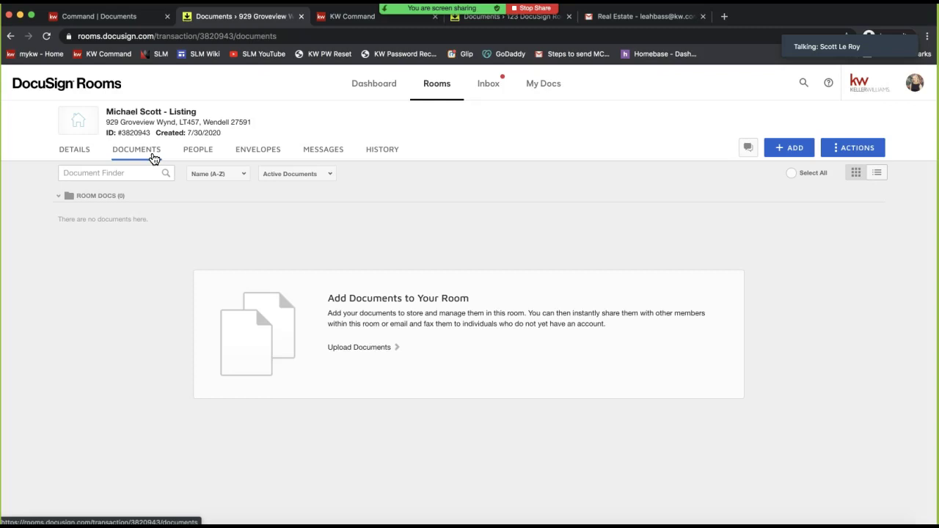
click(103, 16)
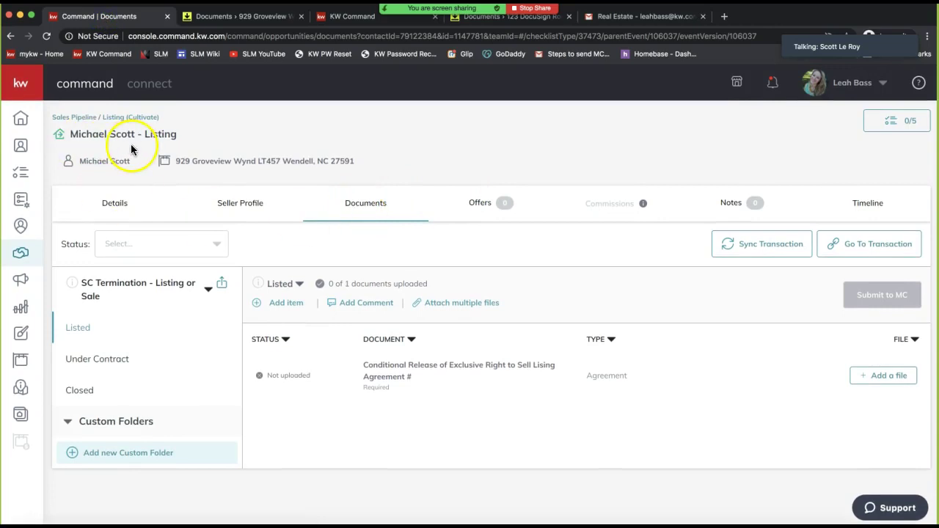
Change the listing's checklist to NC - Listing/Sale Checklist, then go to the DocuSign room's documents
click(110, 352)
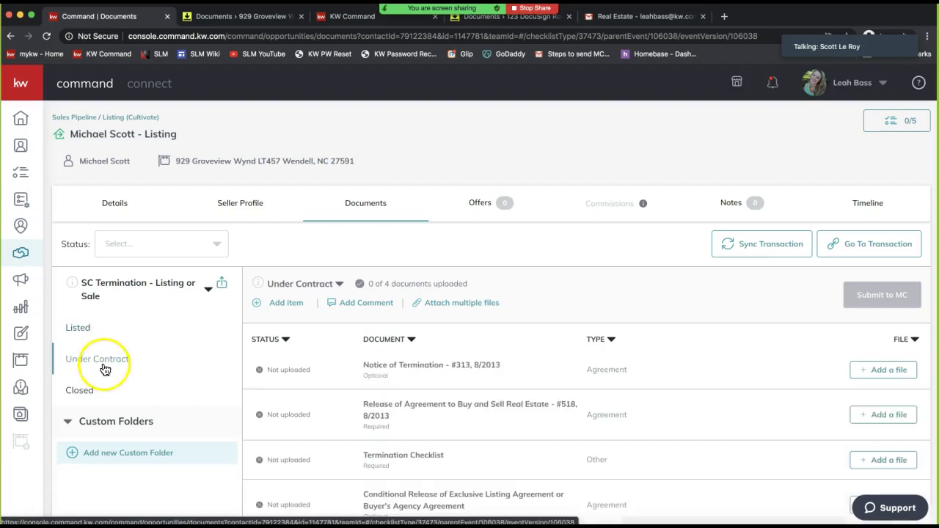
click(575, 301)
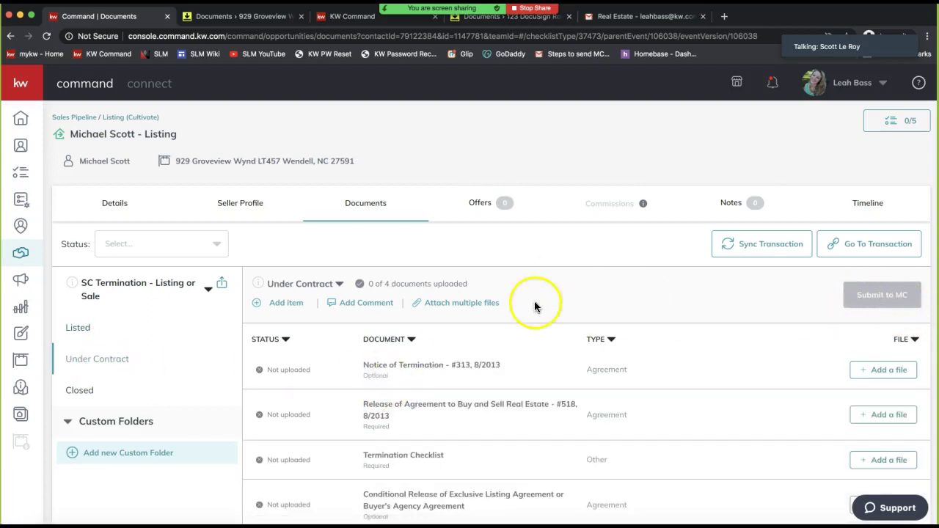
click(108, 288)
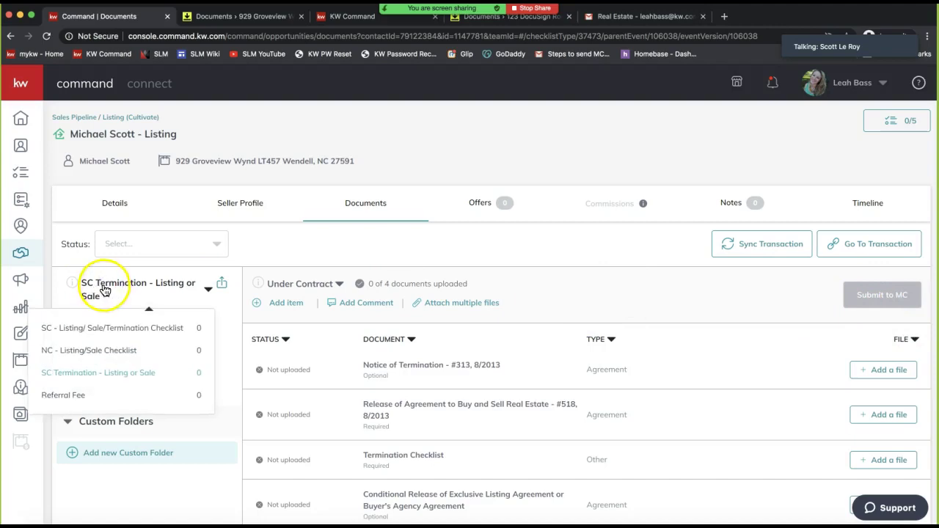
click(105, 354)
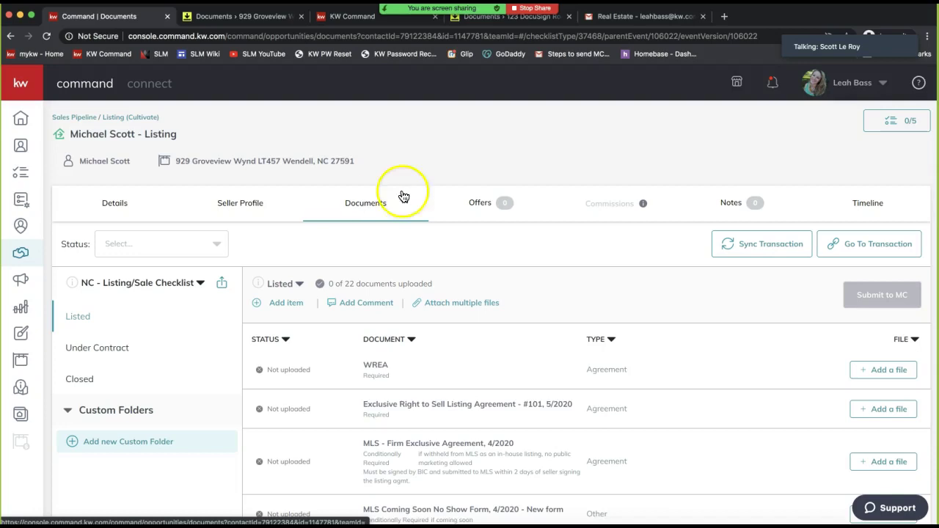
click(352, 218)
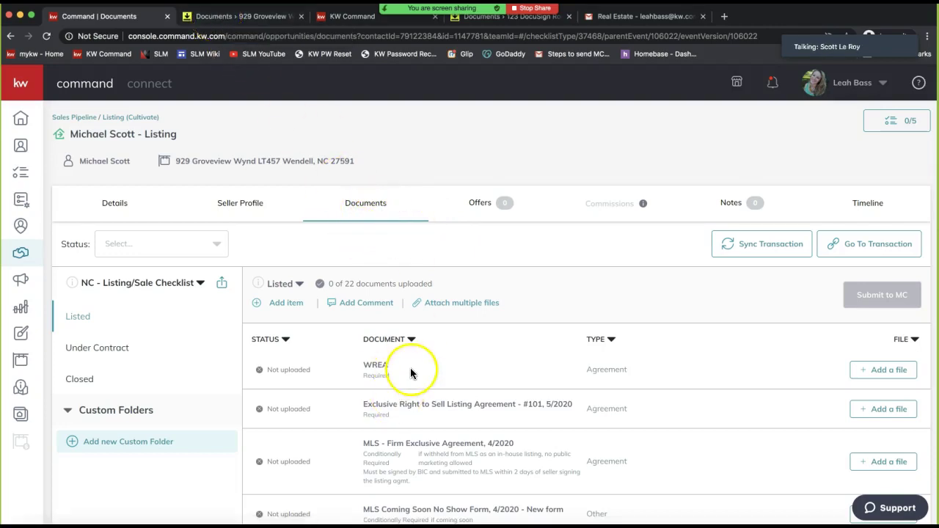
click(227, 22)
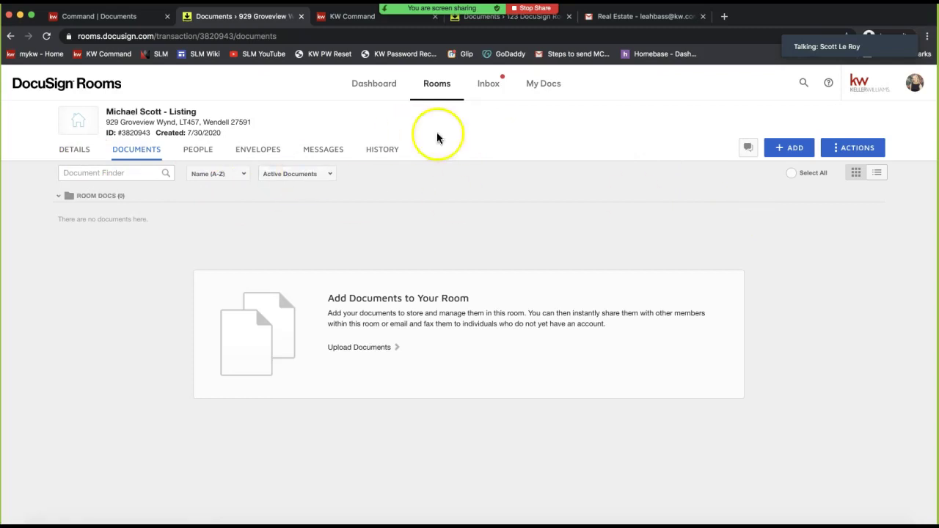
Open the room Details and scroll through the filled Seller 1 and empty Seller 2 panels
click(69, 156)
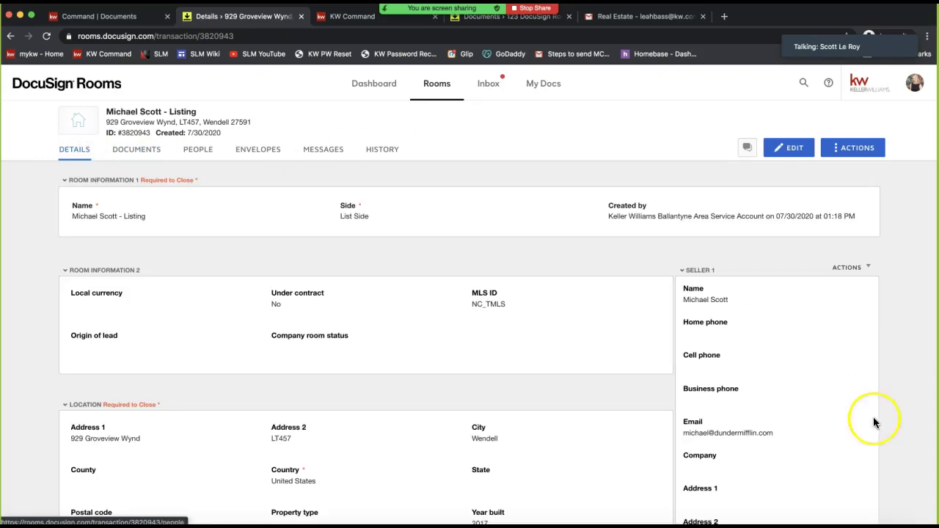
double_click(699, 272)
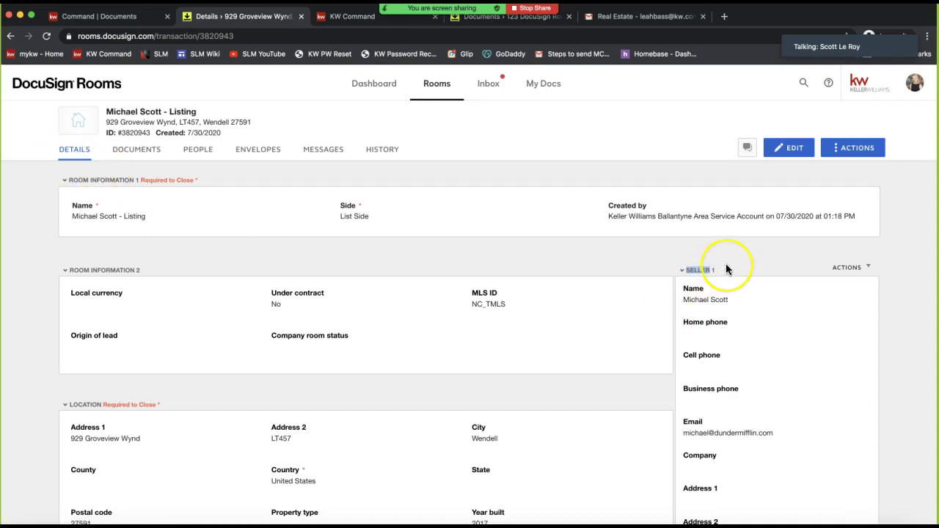
scroll(725, 269, down, 2)
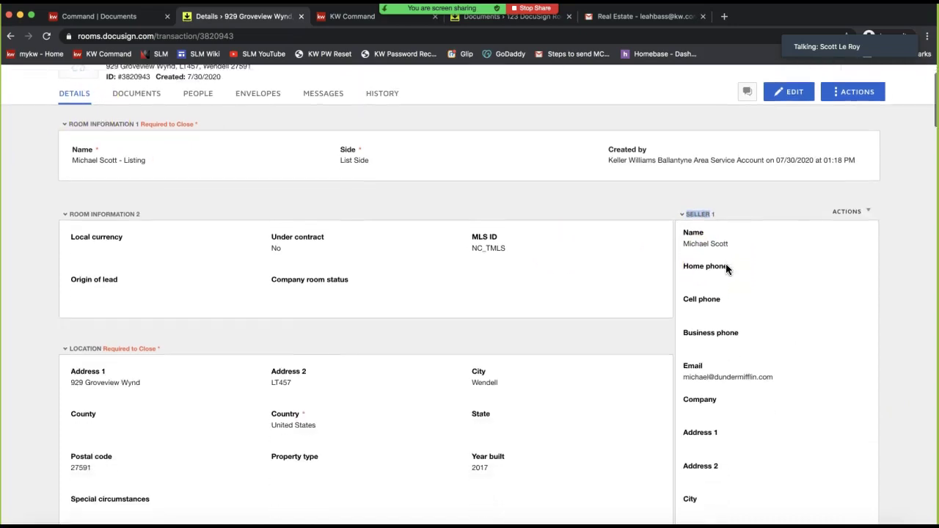
scroll(725, 269, down, 1)
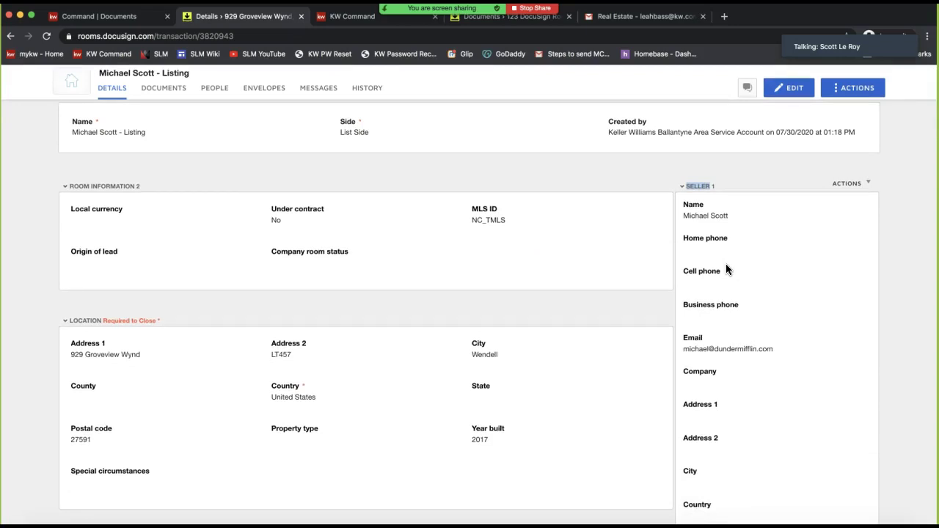
triple_click(696, 215)
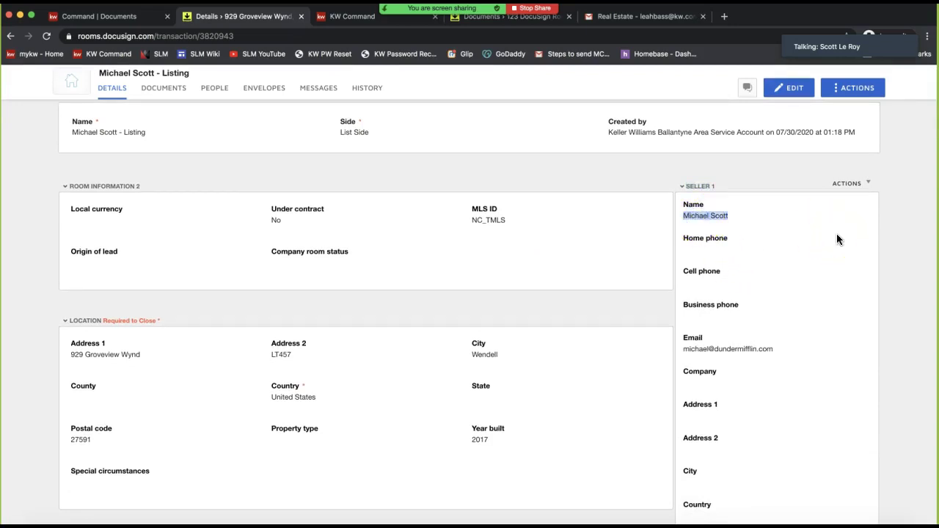
scroll(837, 235, down, 10)
click(693, 306)
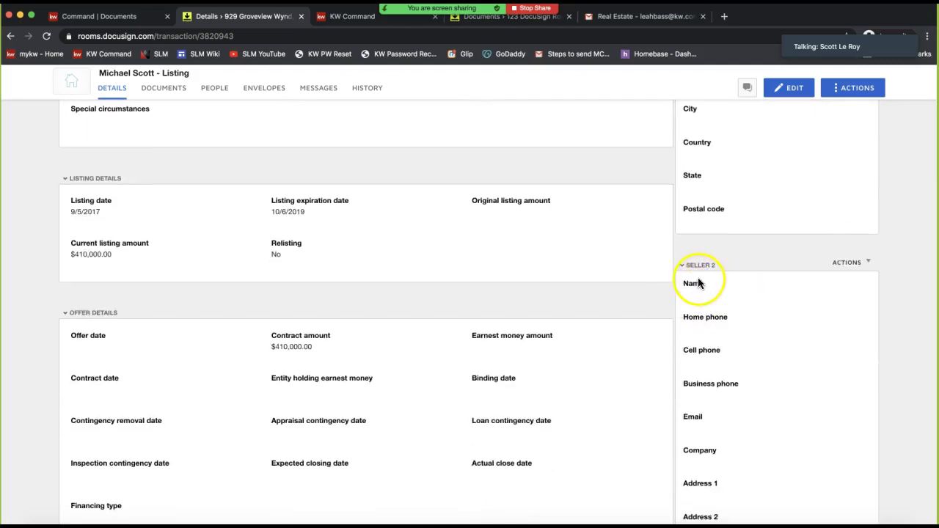
scroll(801, 329, up, 10)
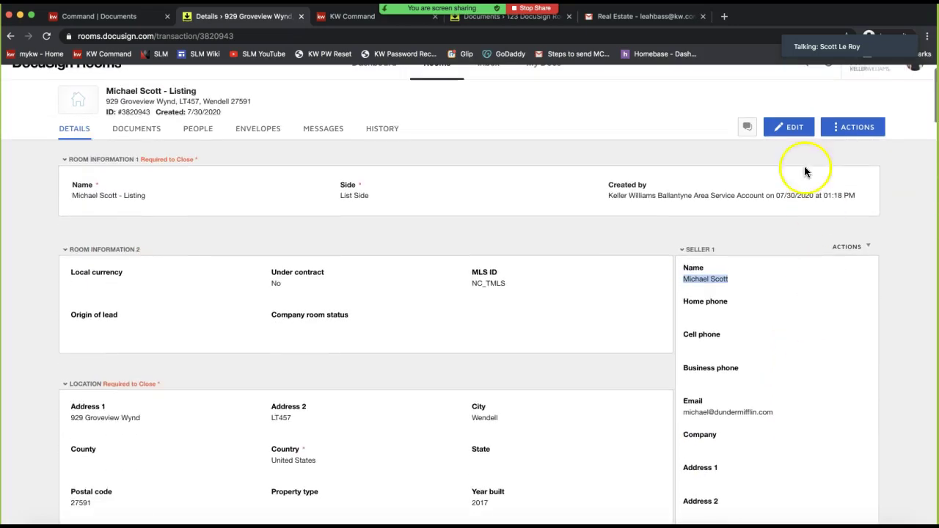
Enter the second seller's full name and e-mail address in the Seller 2 fields and save the room details
click(788, 127)
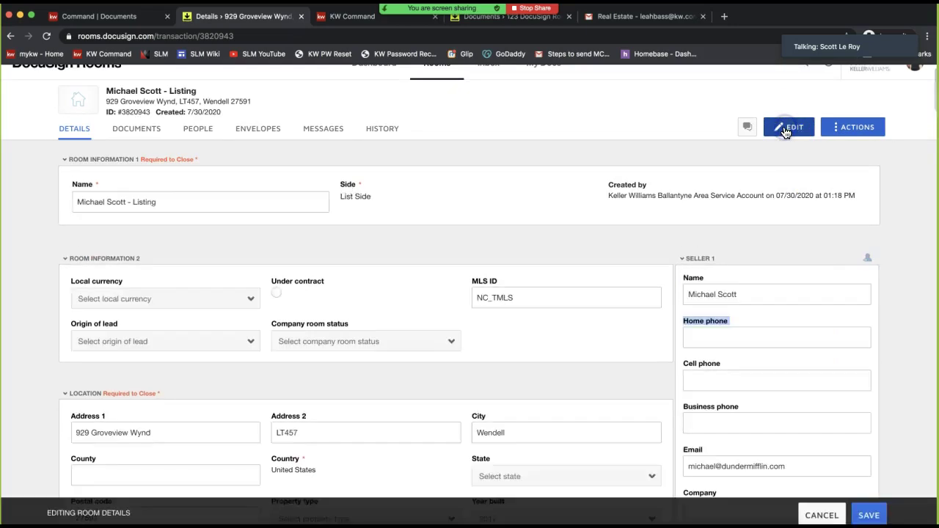
scroll(764, 250, down, 3)
scroll(764, 251, down, 5)
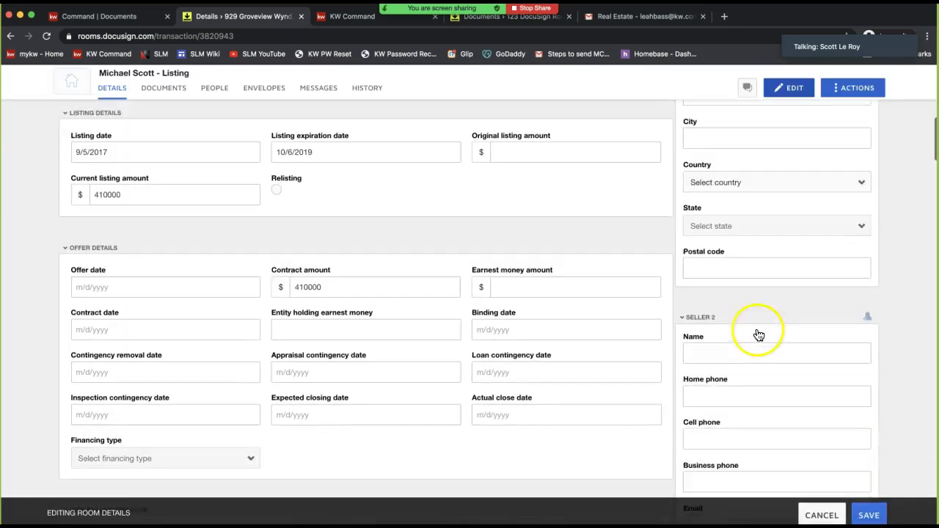
click(717, 331)
text(Holly Flax)
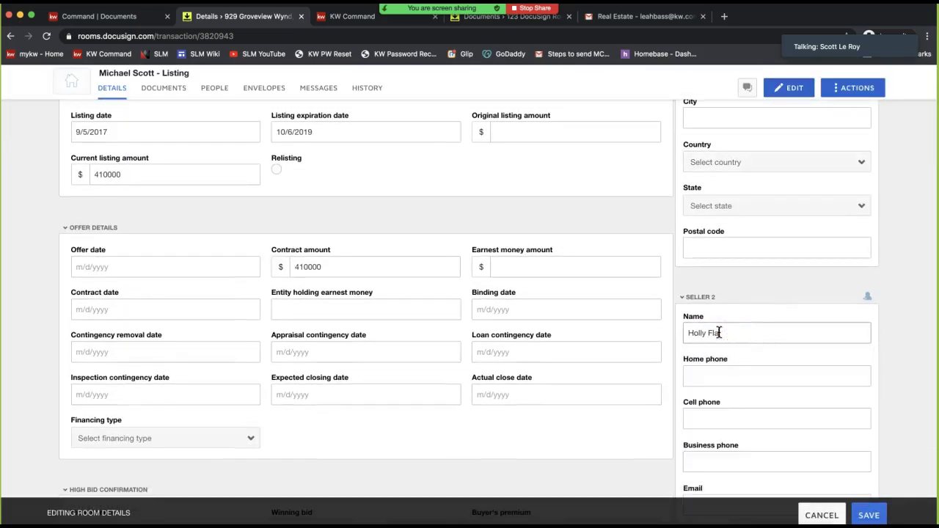
click(712, 375)
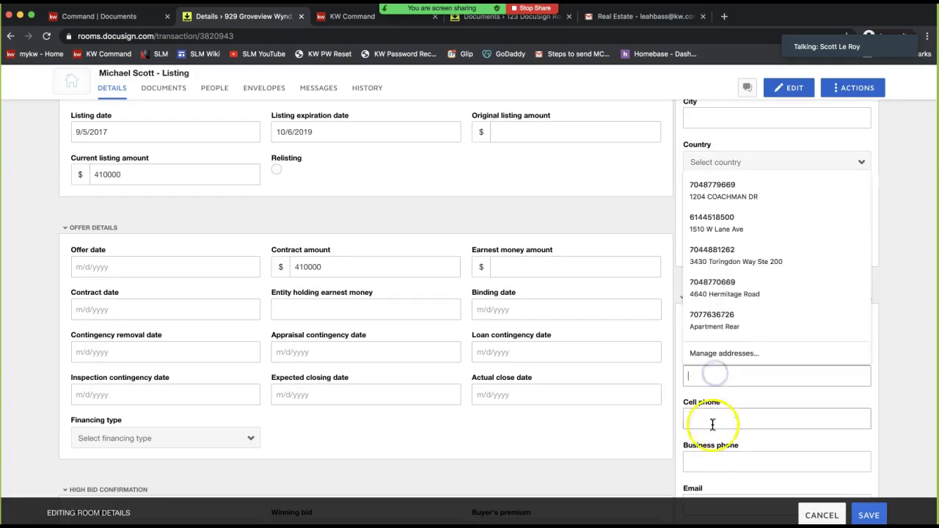
scroll(712, 433, down, 3)
click(702, 419)
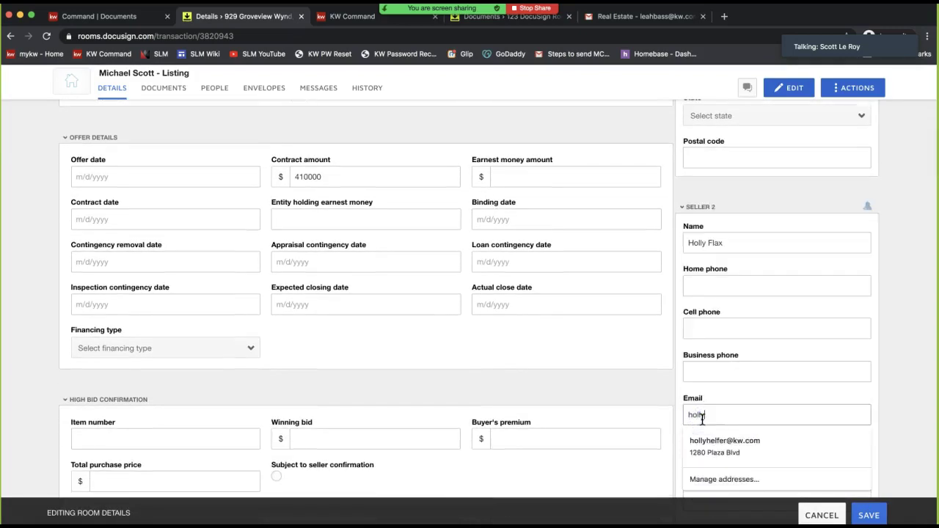
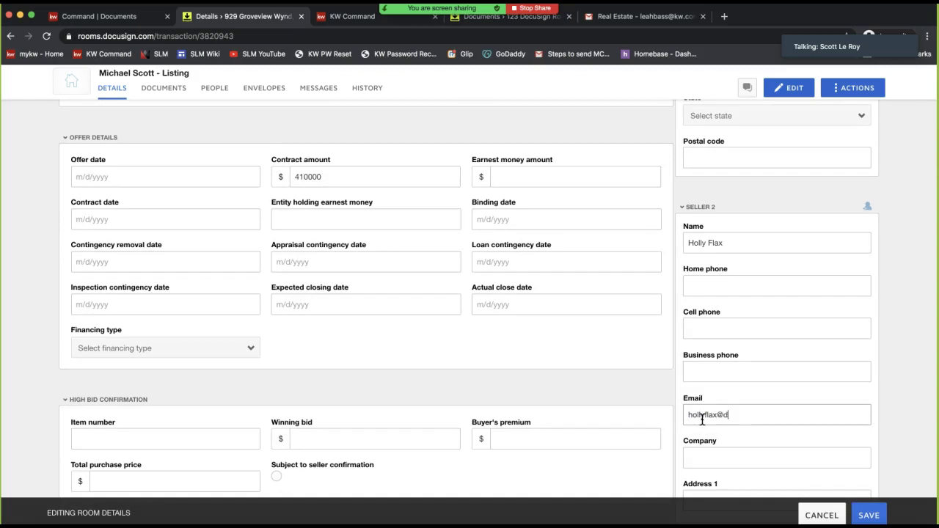
click(869, 515)
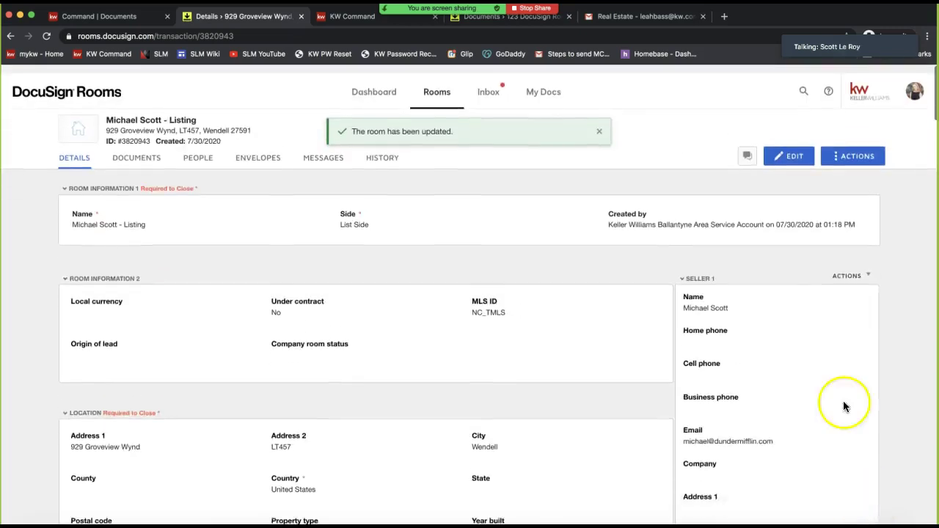
Reopen the room details and save them again, leaving the sellers unchanged
click(793, 149)
scroll(781, 389, down, 3)
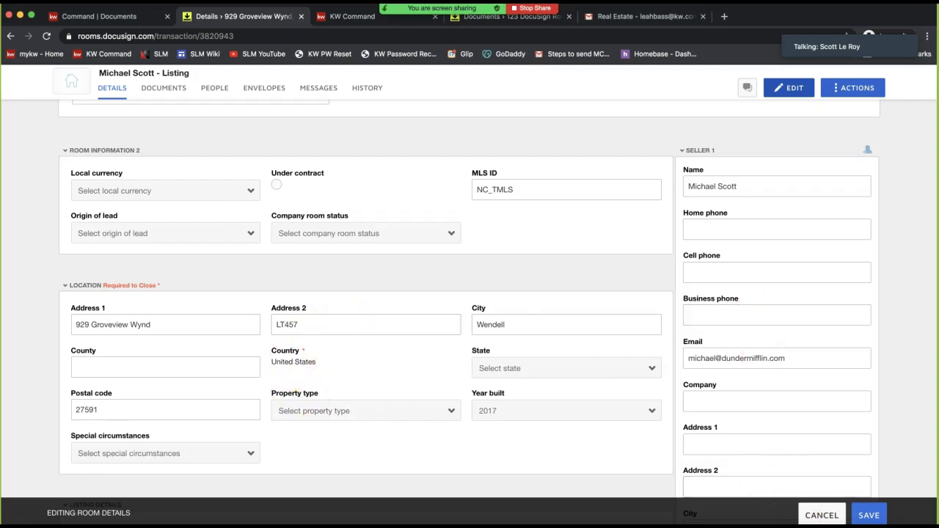
click(865, 516)
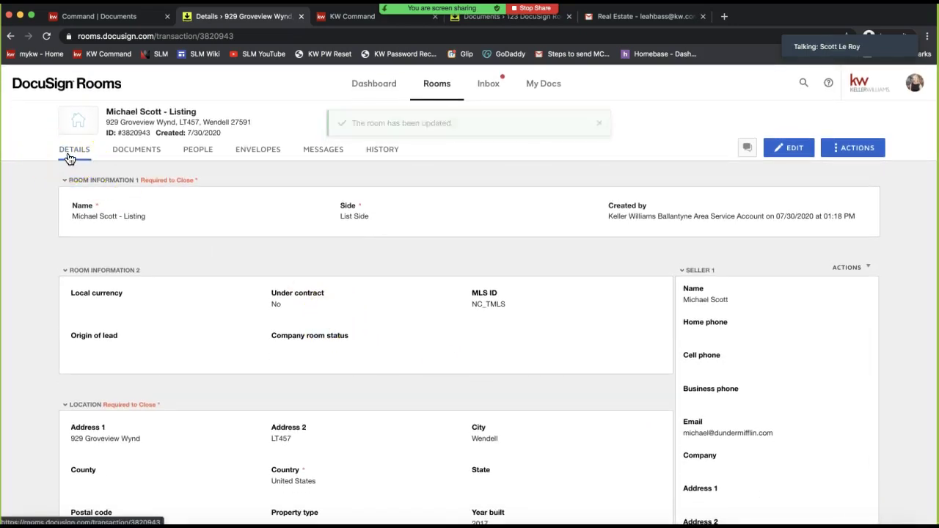
triple_click(718, 303)
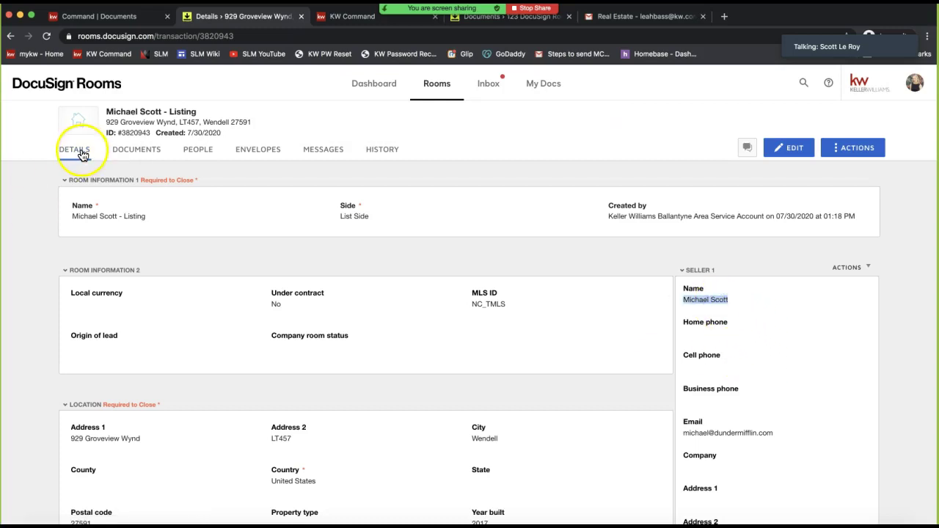
Review the room's member list, check Seller 2 in the details, then go to Documents
click(202, 155)
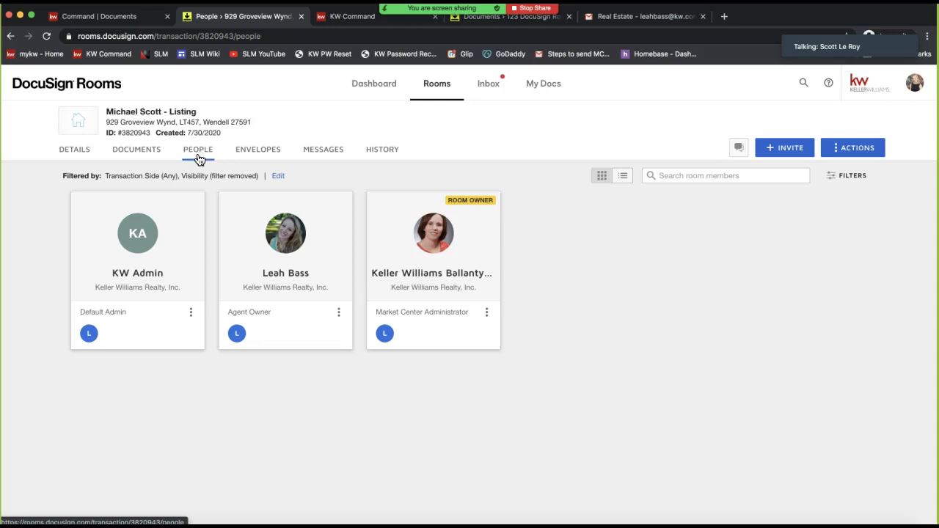
click(74, 153)
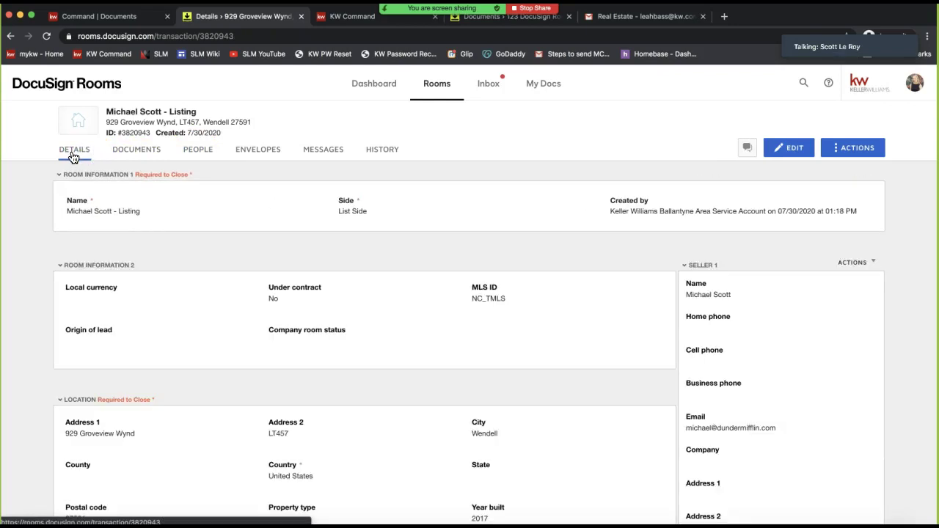
scroll(723, 288, down, 3)
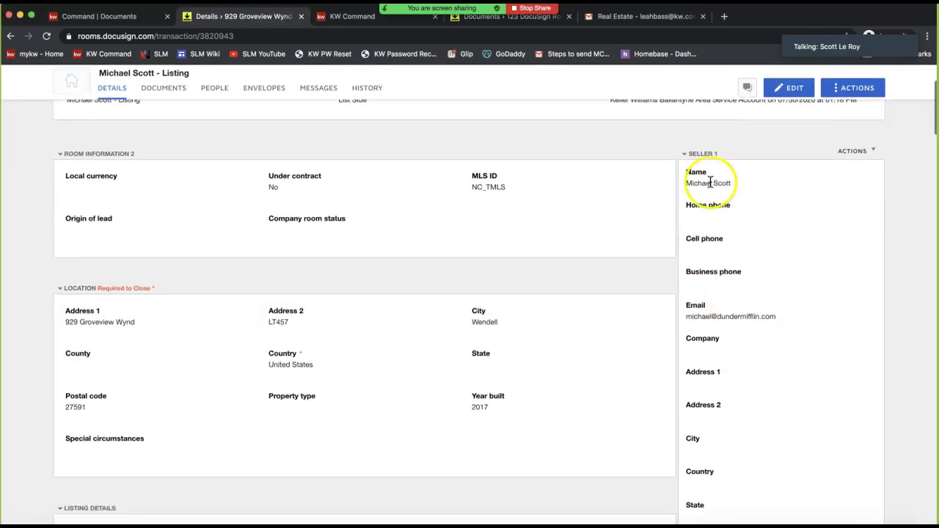
scroll(719, 250, down, 5)
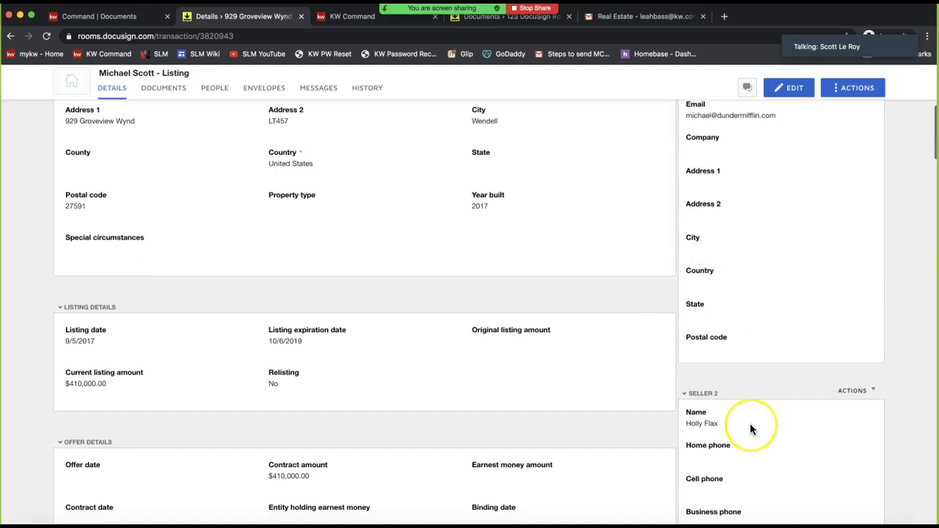
scroll(750, 426, down, 7)
scroll(750, 426, up, 13)
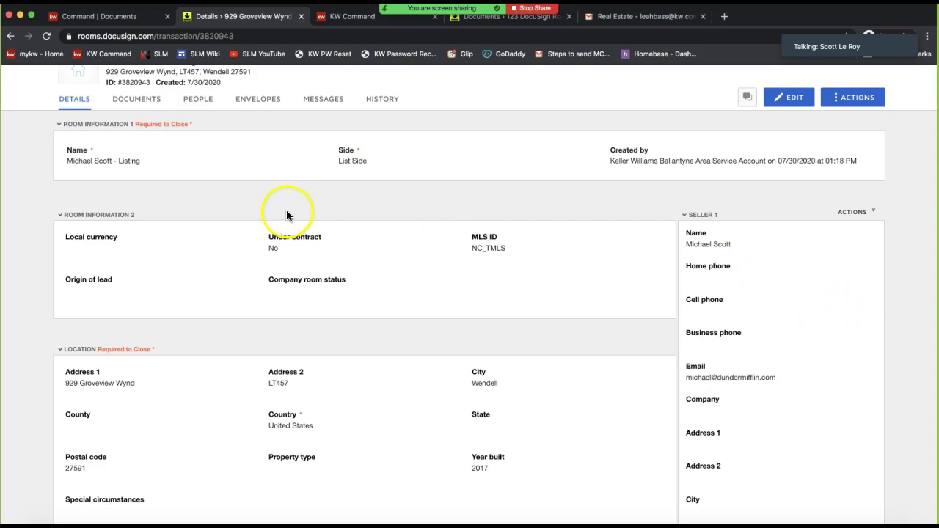
click(137, 107)
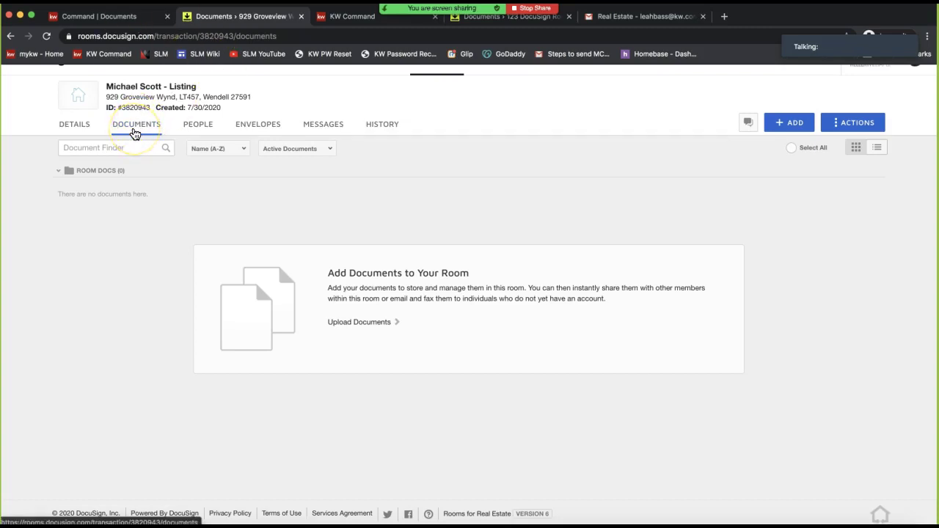
Open the + ADD menu on the Documents page to show Computer, DocuSign Forms and zipForm sources
scroll(166, 147, up, 1)
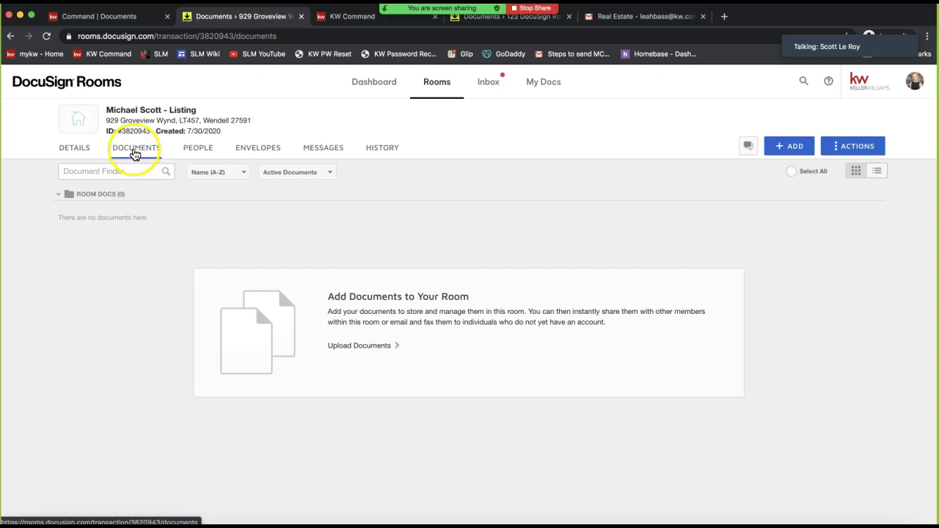
scroll(470, 230, up, 1)
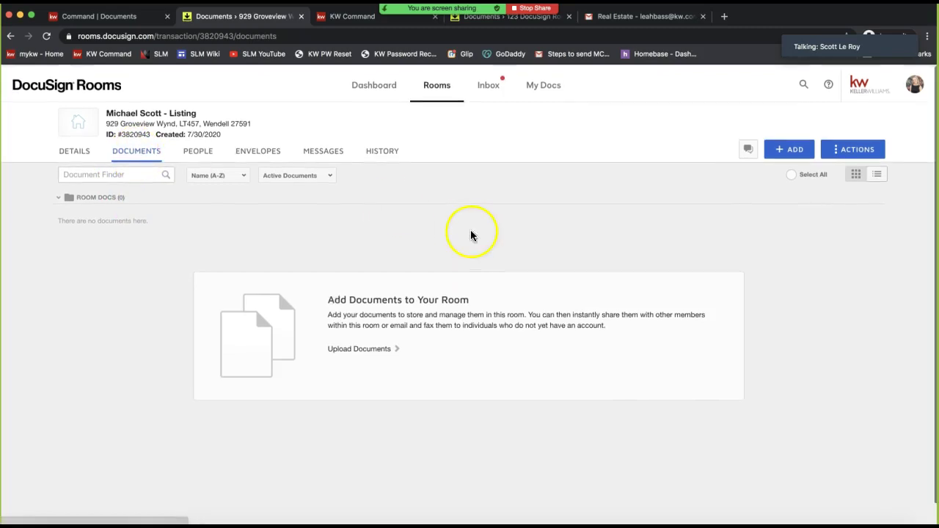
click(794, 154)
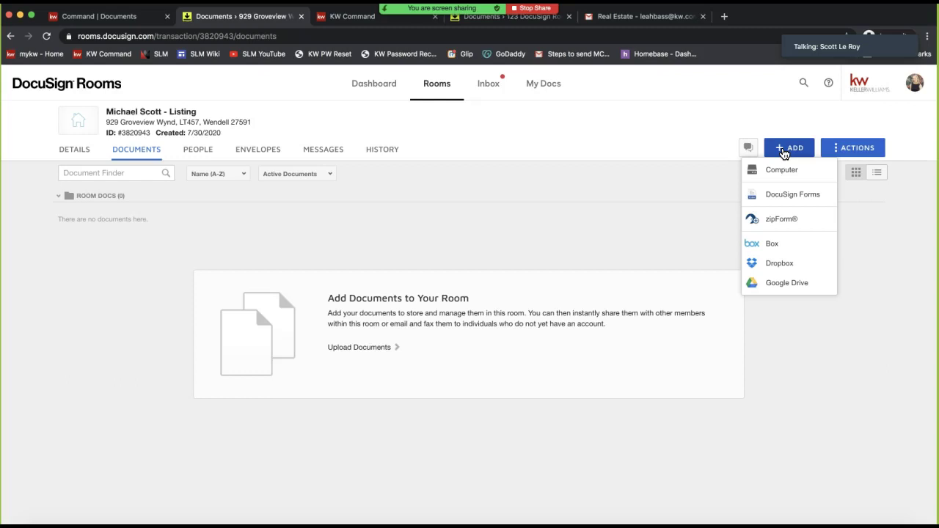
Choose DocuSign Forms from the ADD menu to open the Add DocuSign Forms dialog
click(784, 151)
click(776, 170)
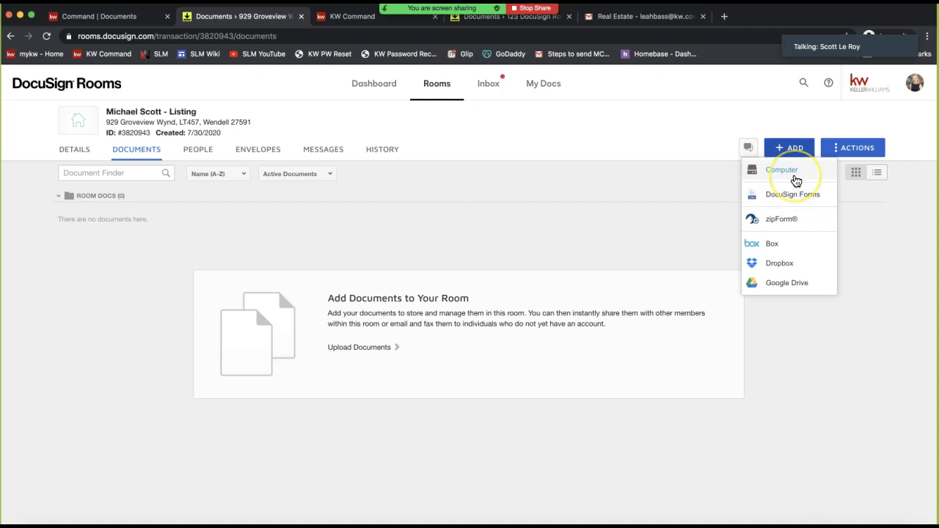
click(791, 178)
click(784, 202)
click(822, 201)
click(789, 201)
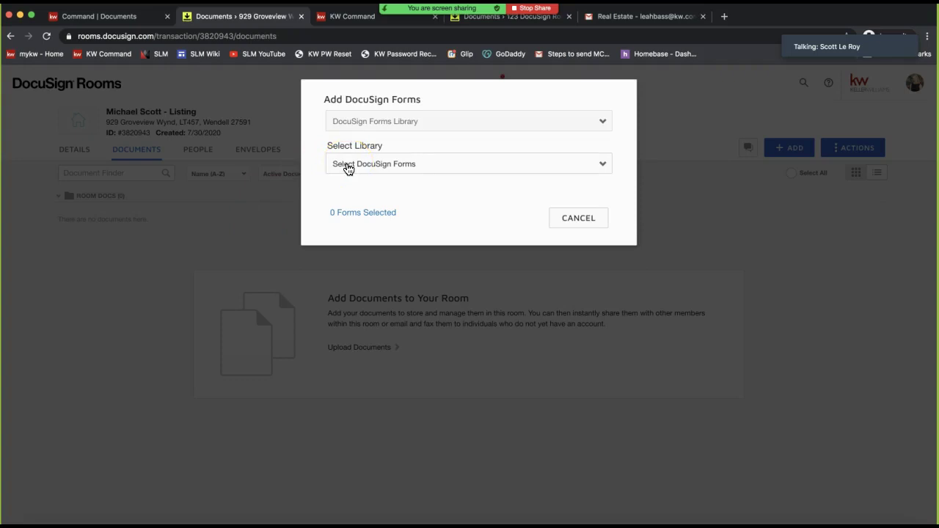
Review the forms source options, keeping DocuSign Forms Library for now
click(394, 121)
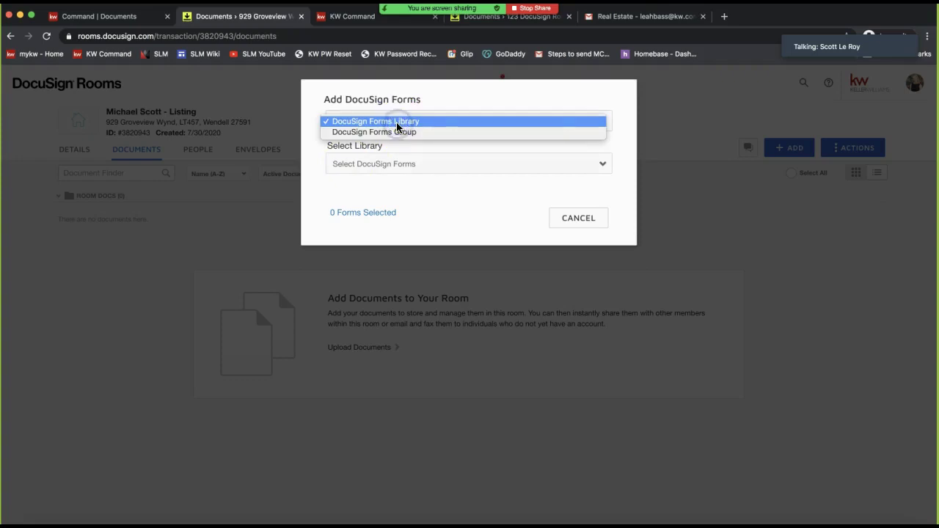
click(389, 97)
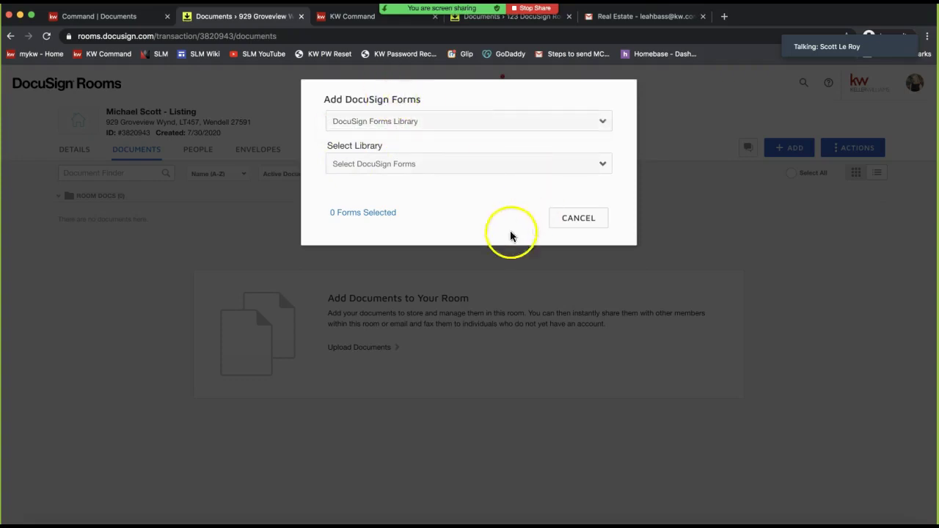
click(501, 205)
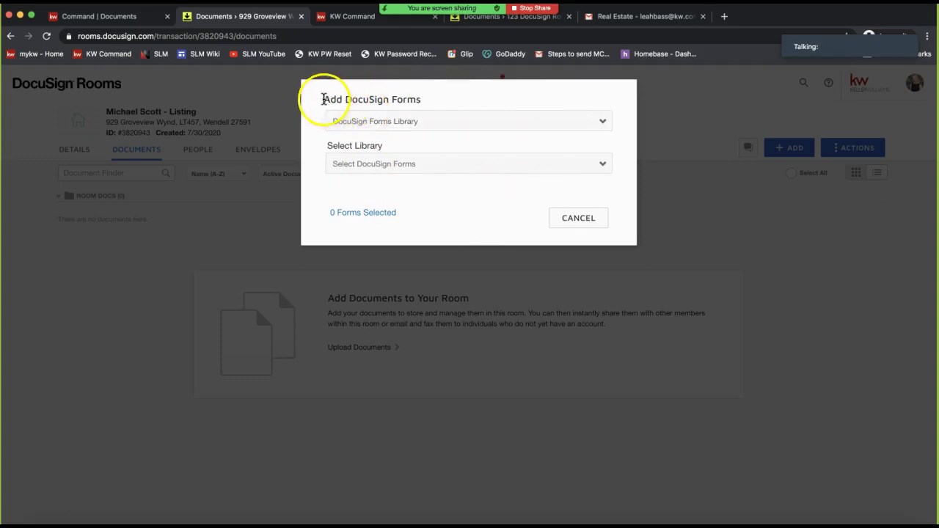
drag(323, 99, 463, 106)
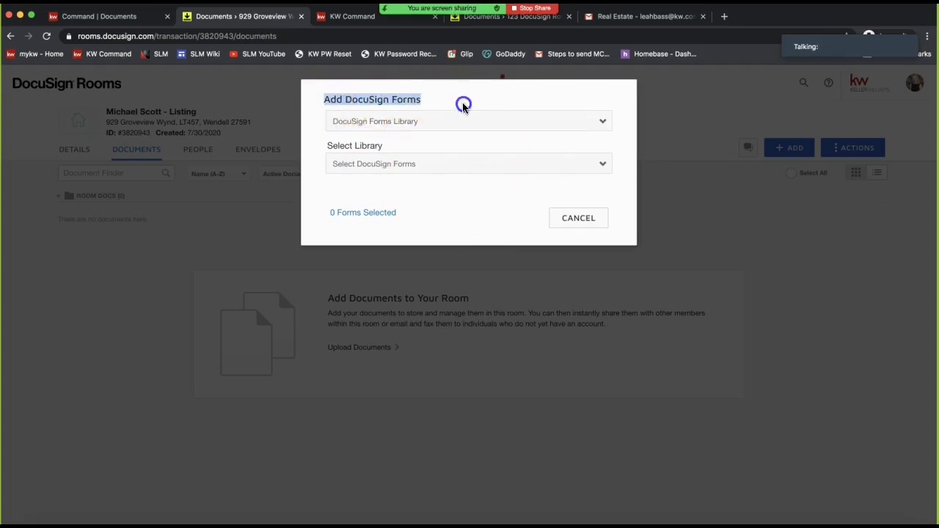
click(377, 129)
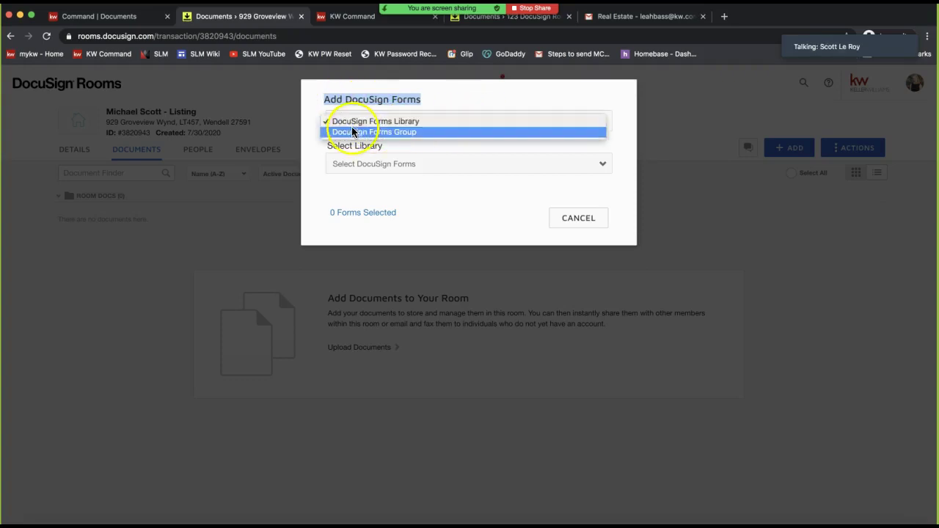
click(407, 121)
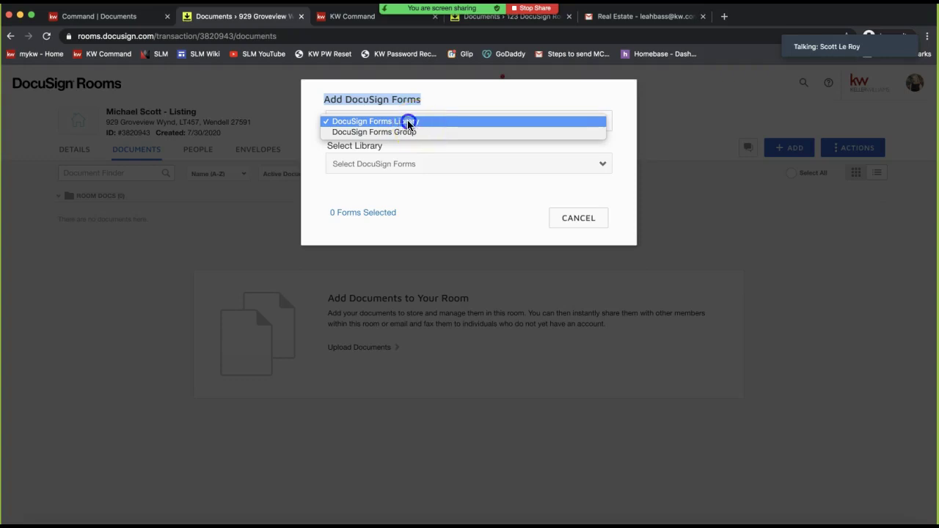
click(397, 172)
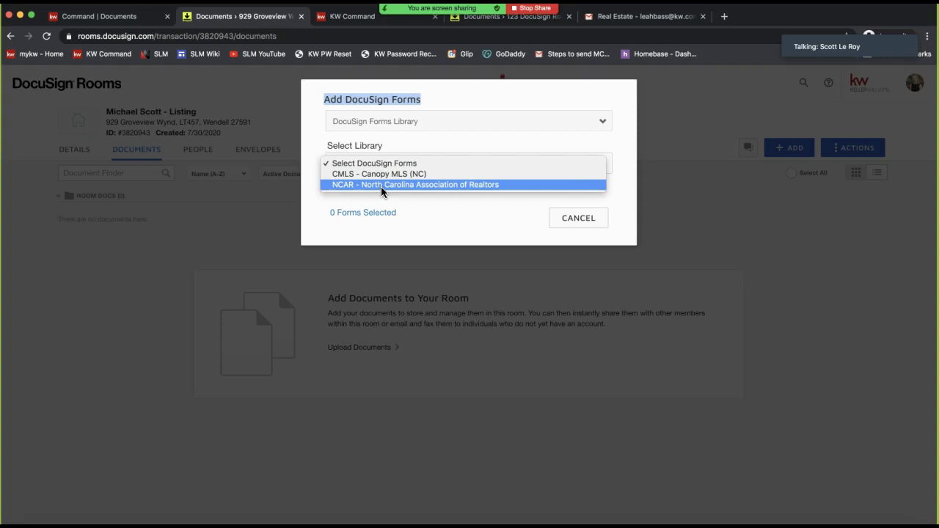
click(384, 122)
Switch the forms source to DocuSign Forms Group
click(341, 122)
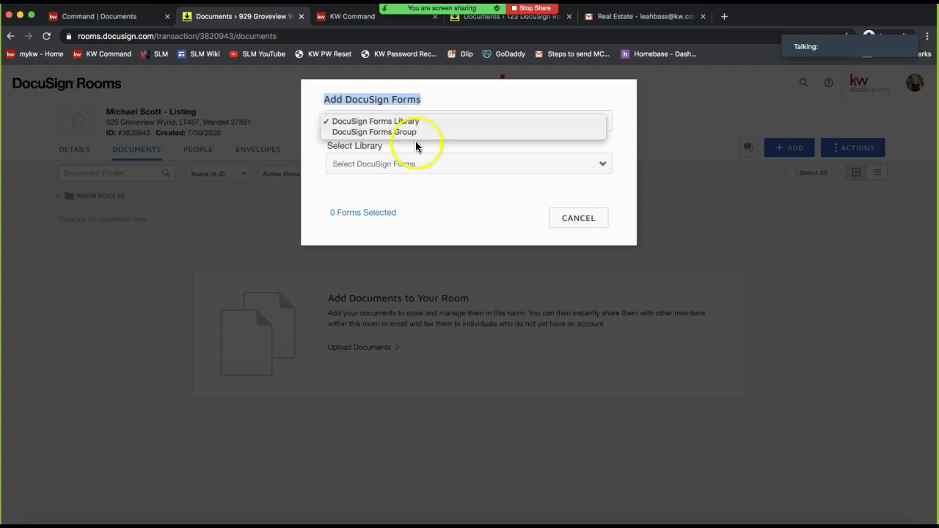
click(402, 133)
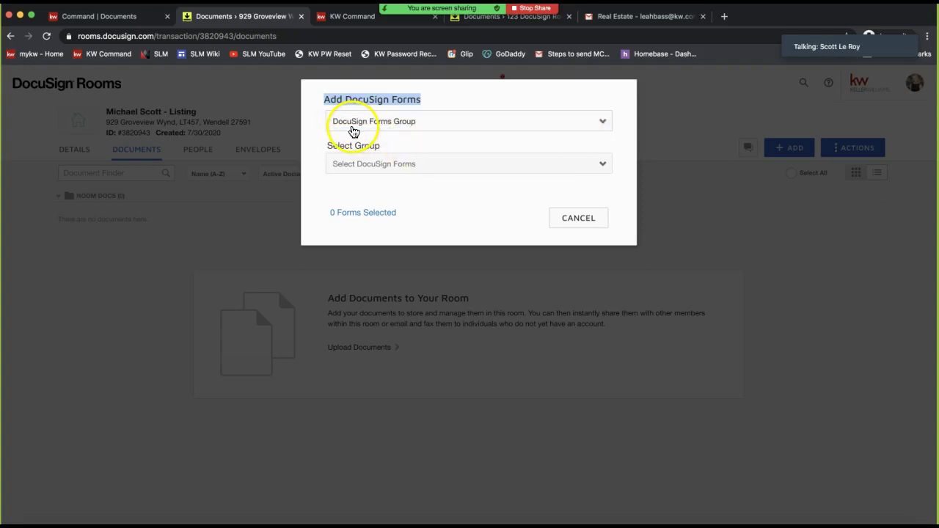
click(373, 131)
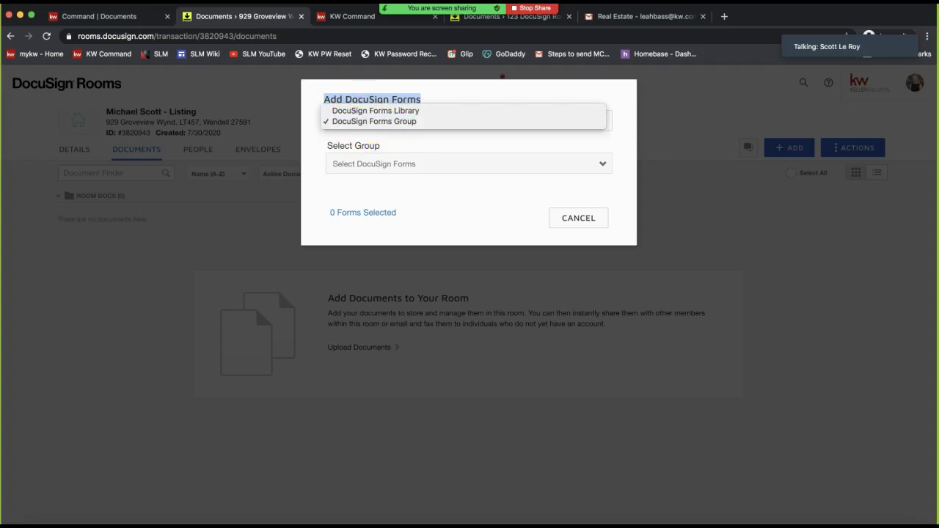
click(457, 121)
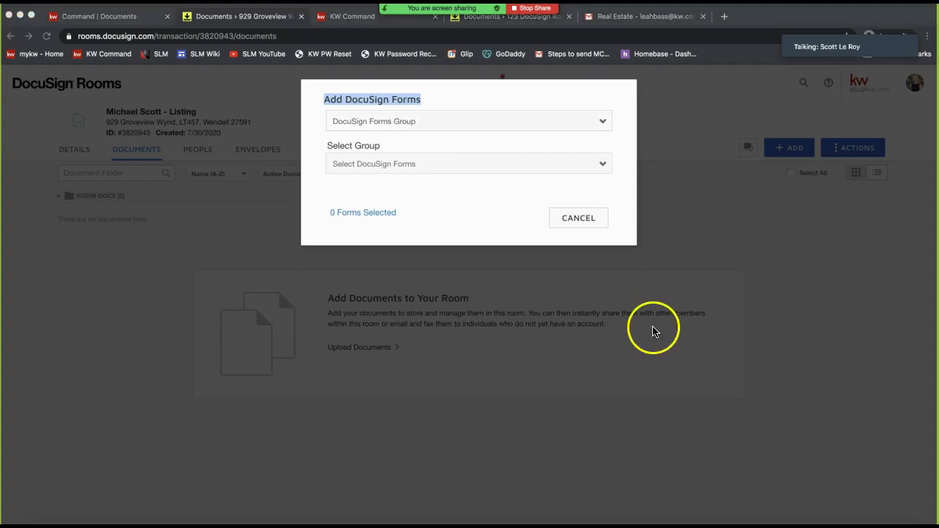
click(410, 162)
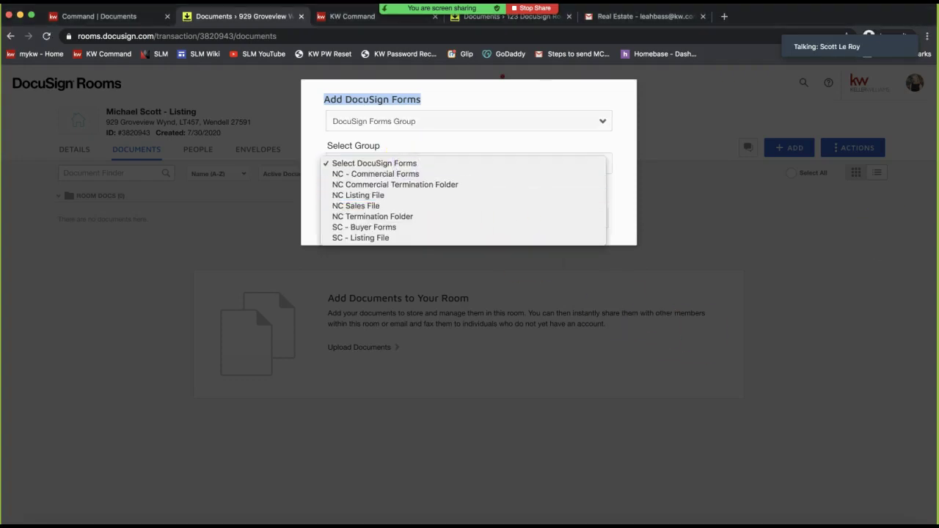
key(Escape)
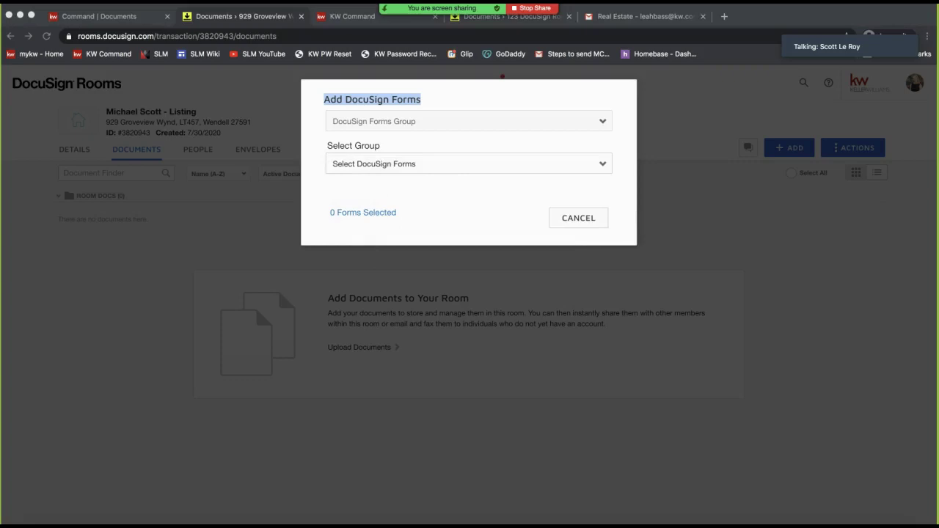
Select NC Listing File as the form group
click(394, 162)
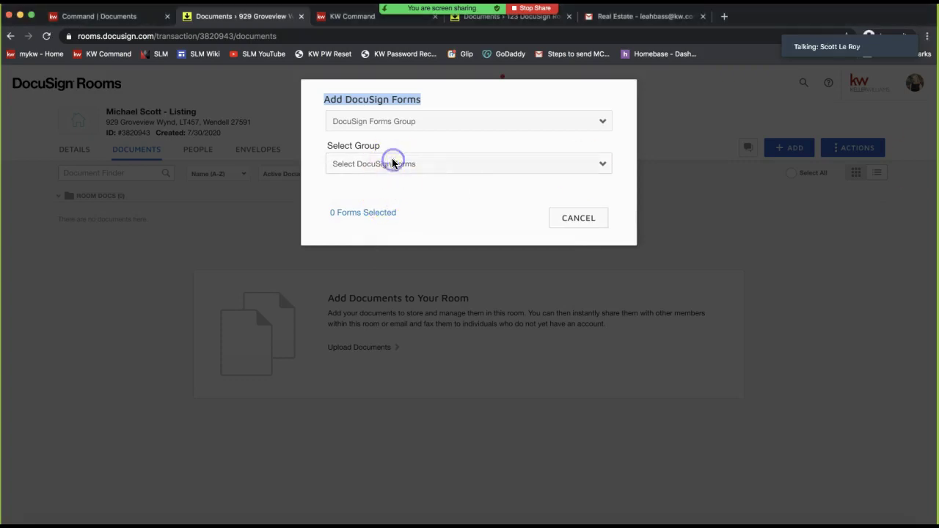
click(413, 123)
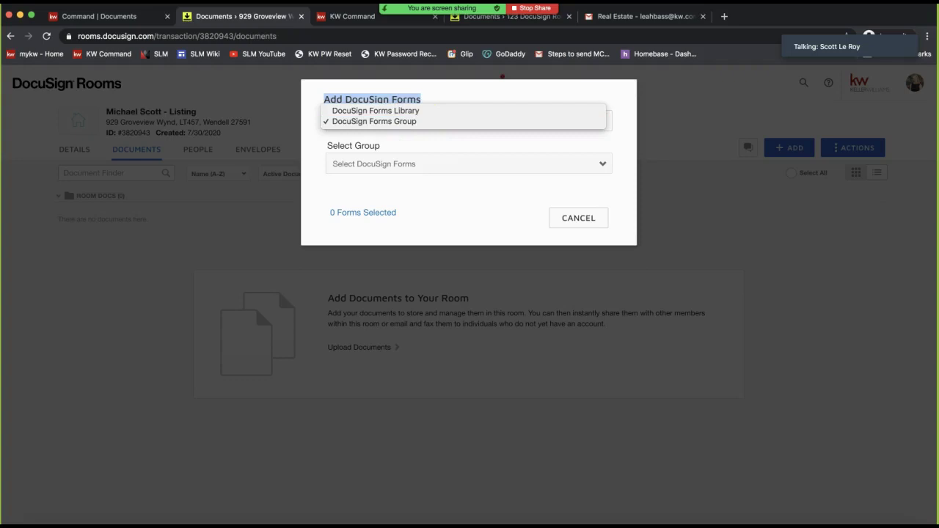
key(Escape)
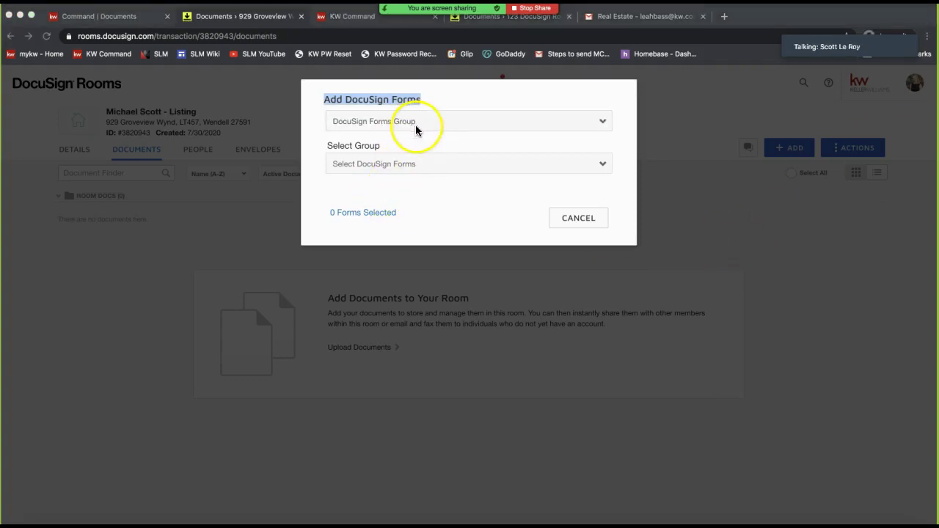
click(404, 163)
click(407, 166)
click(407, 166)
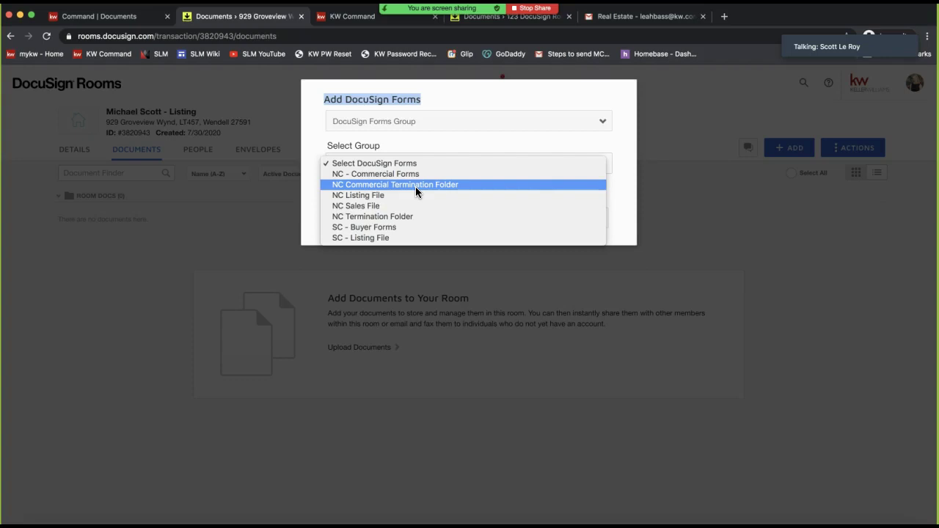
click(375, 199)
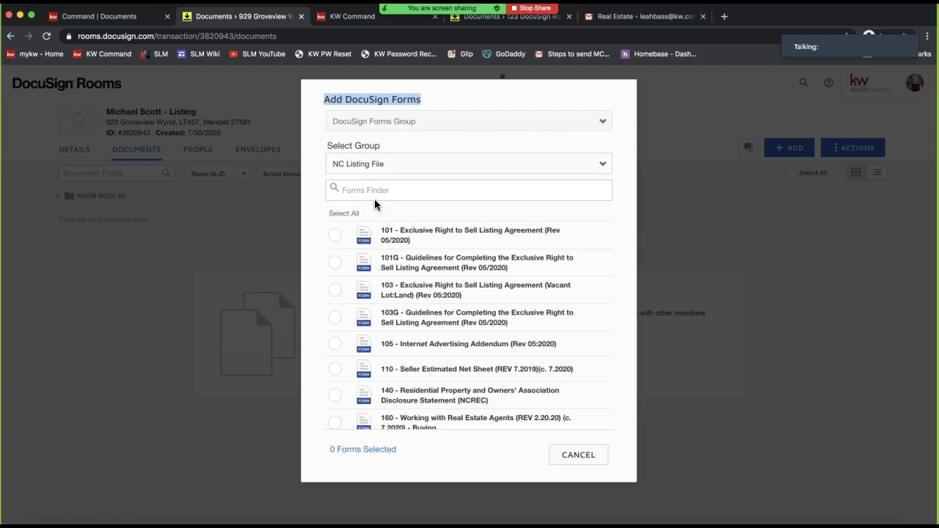
Keep NC Listing File and tick forms 101 Exclusive Right to Sell and 110 Seller Estimated Net Sheet
click(367, 164)
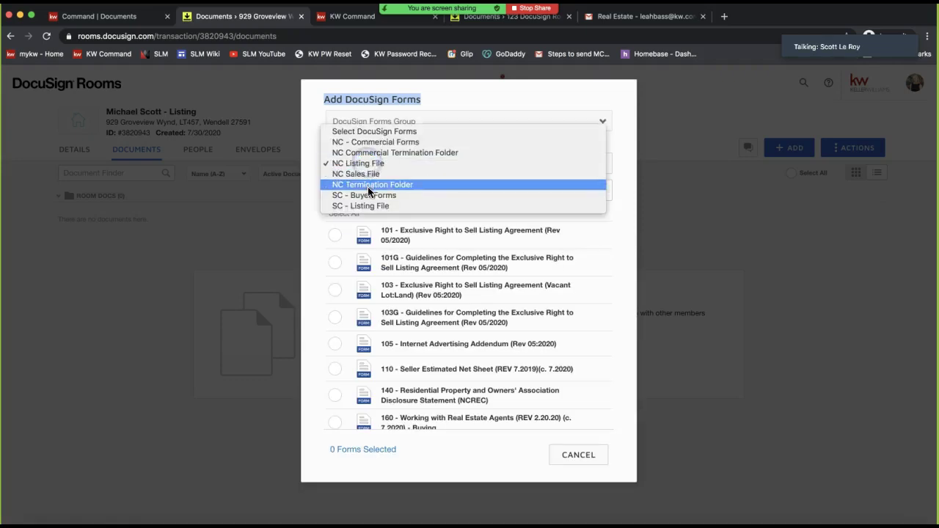
click(366, 162)
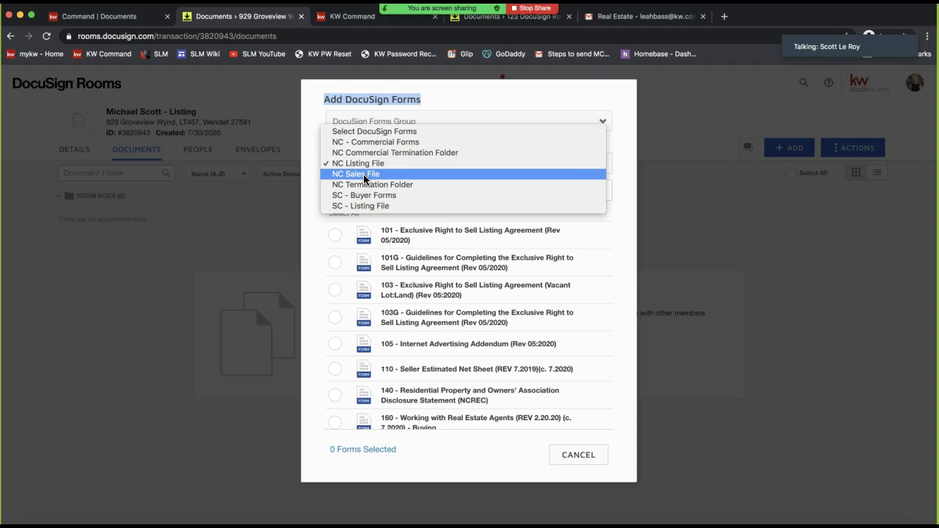
click(341, 163)
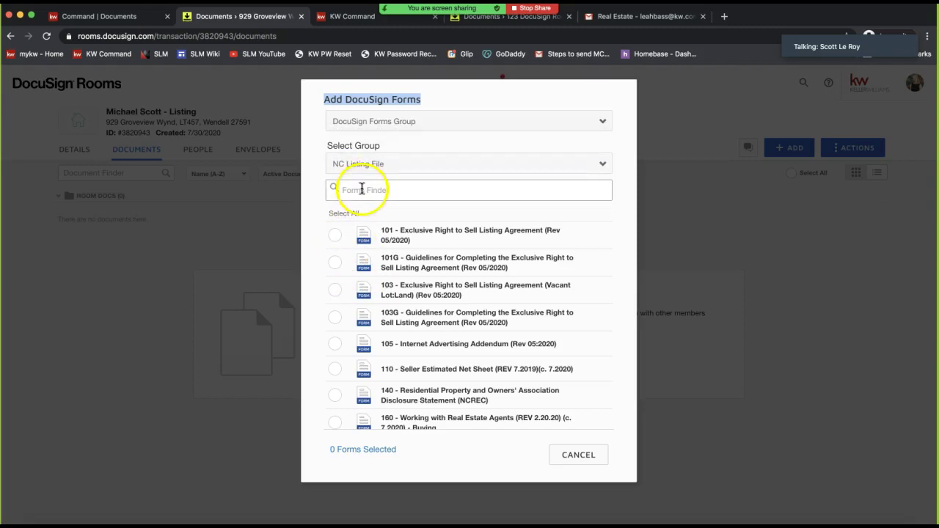
click(362, 189)
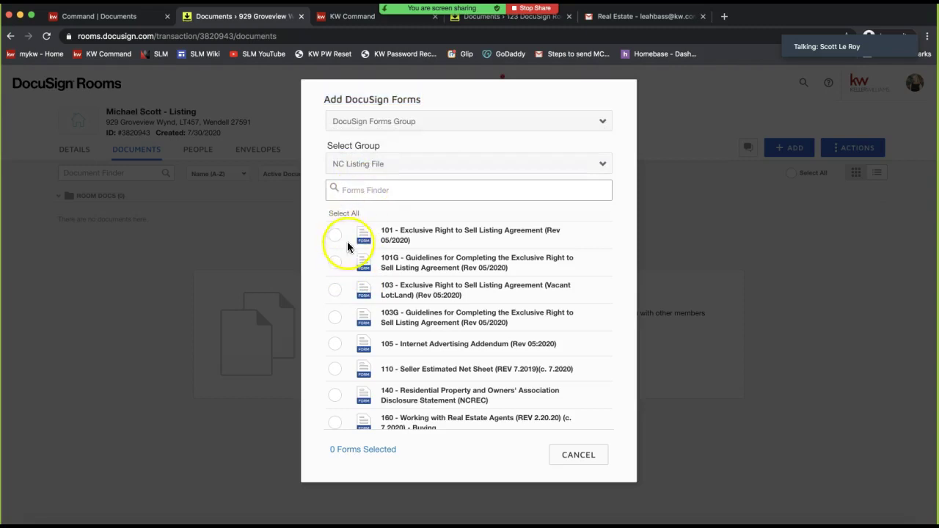
scroll(497, 314, down, 3)
scroll(497, 315, up, 3)
scroll(496, 314, down, 1)
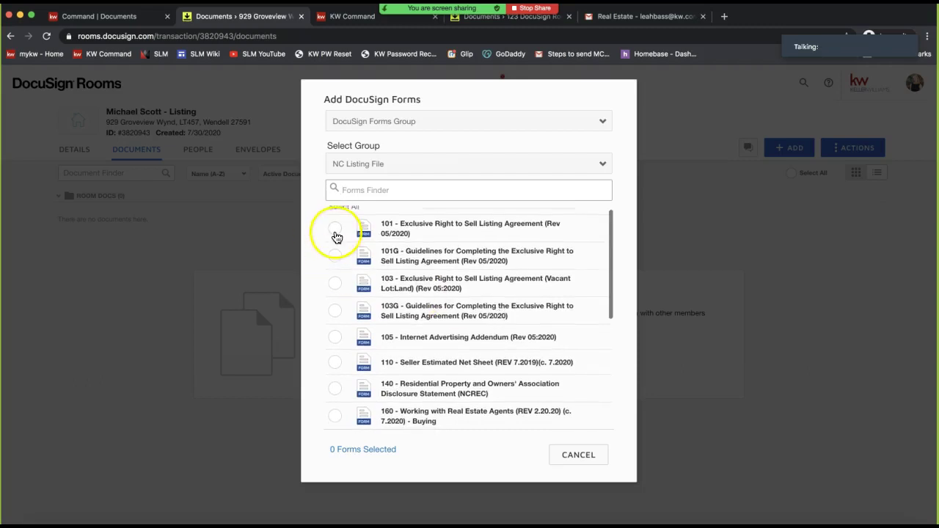
click(336, 230)
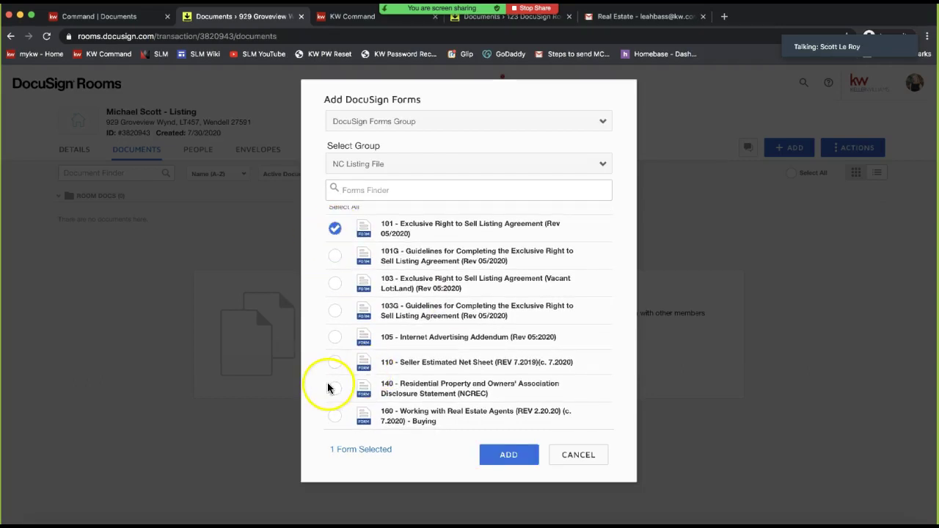
click(336, 365)
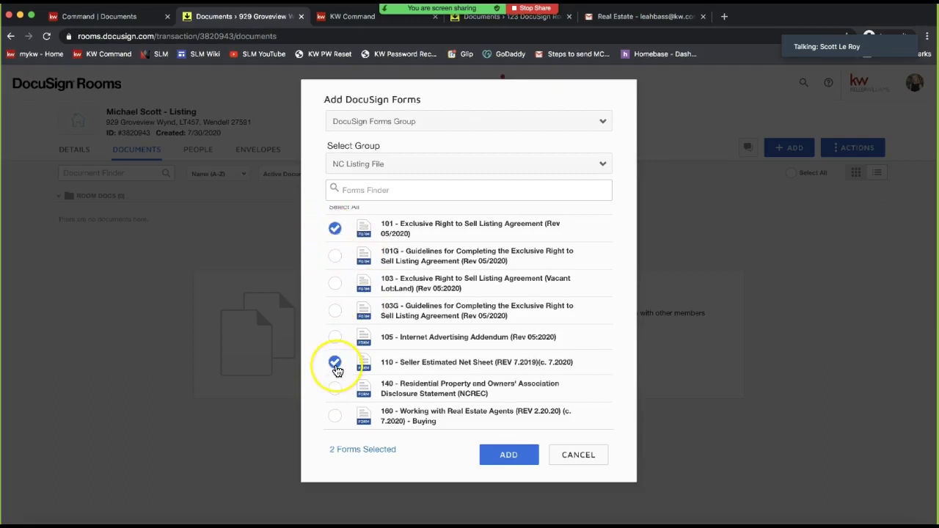
Add forms 101 and 110 to Room Docs and open the 101 listing agreement
click(514, 460)
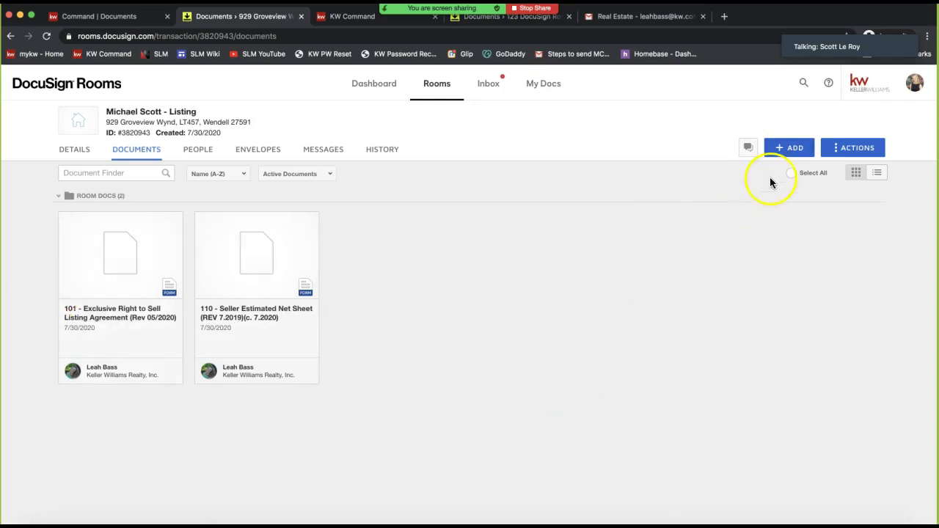
click(787, 156)
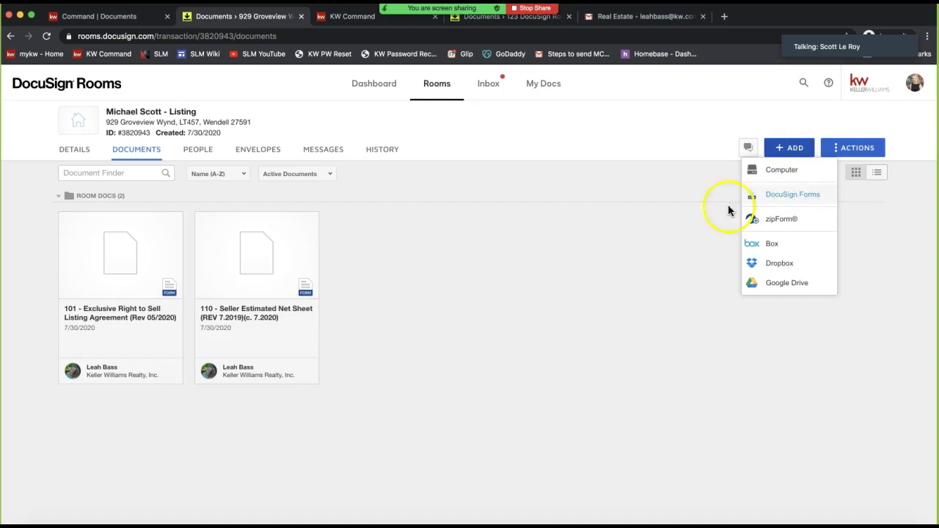
click(420, 261)
click(99, 261)
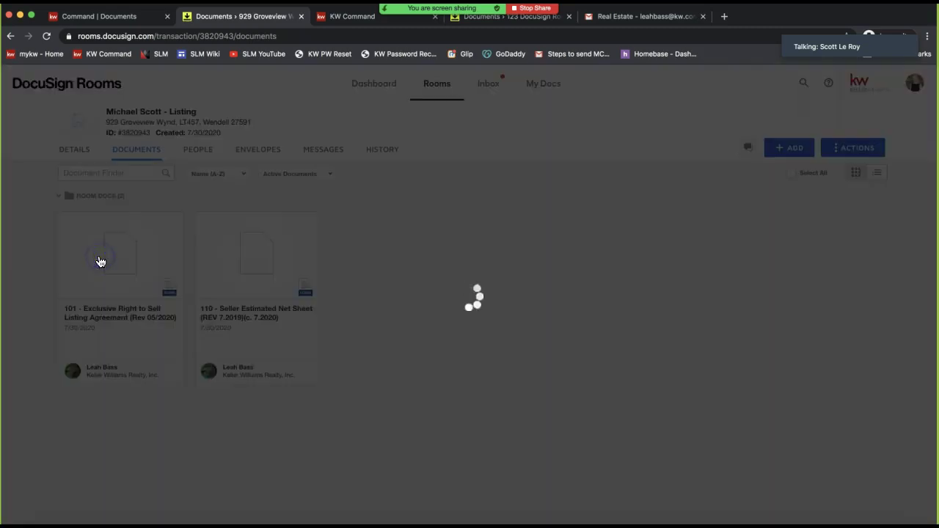
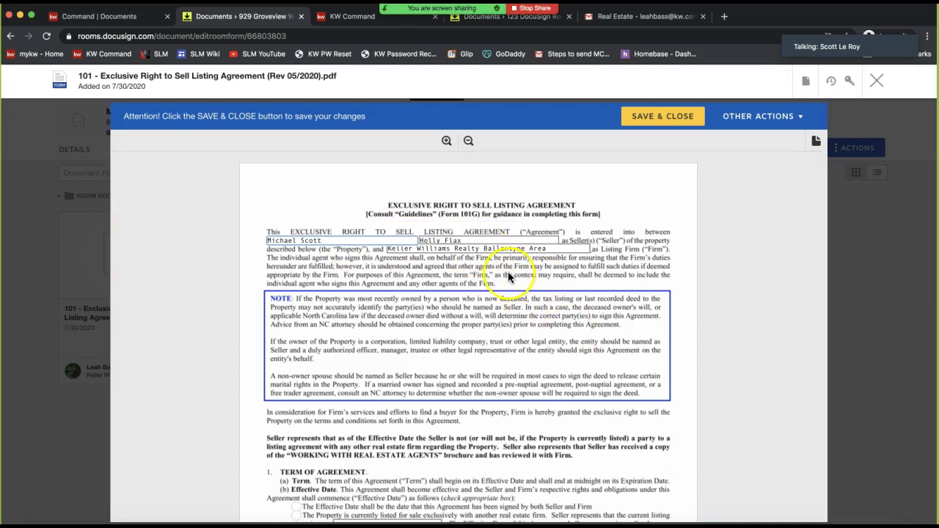
Add 'and' after the first seller's name on the listing agreement
scroll(465, 257, down, 5)
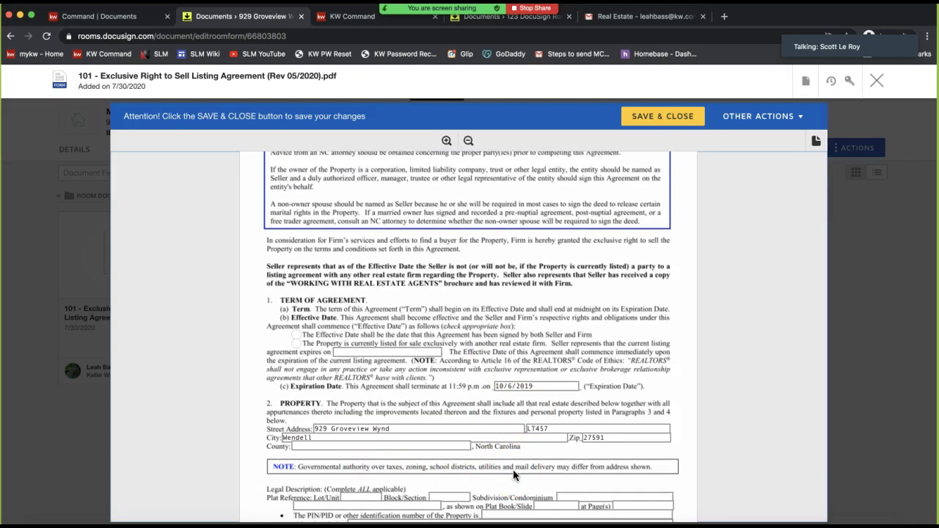
scroll(514, 473, up, 5)
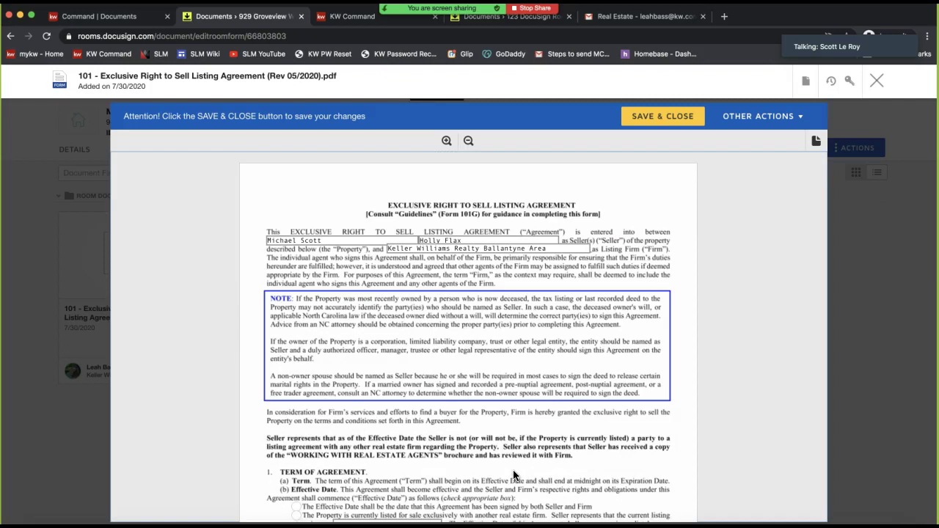
click(353, 240)
text(an)
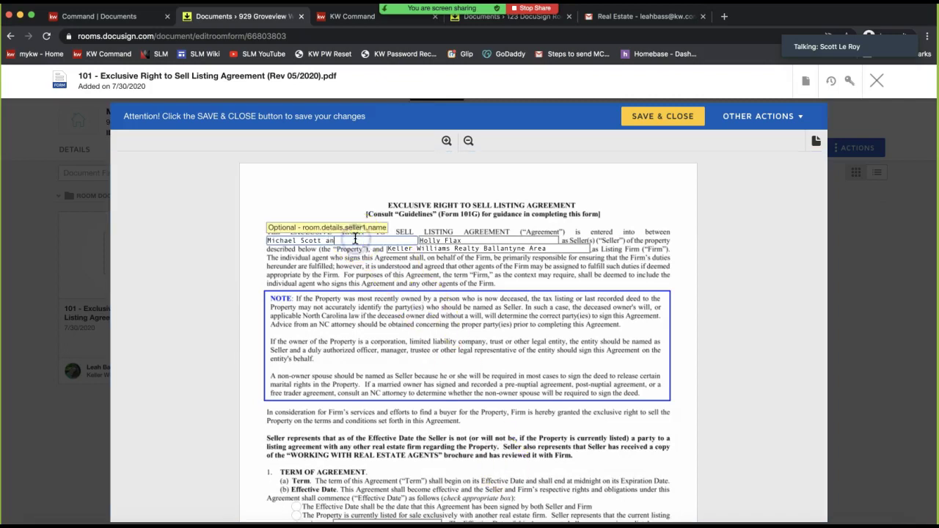
text(d)
click(365, 263)
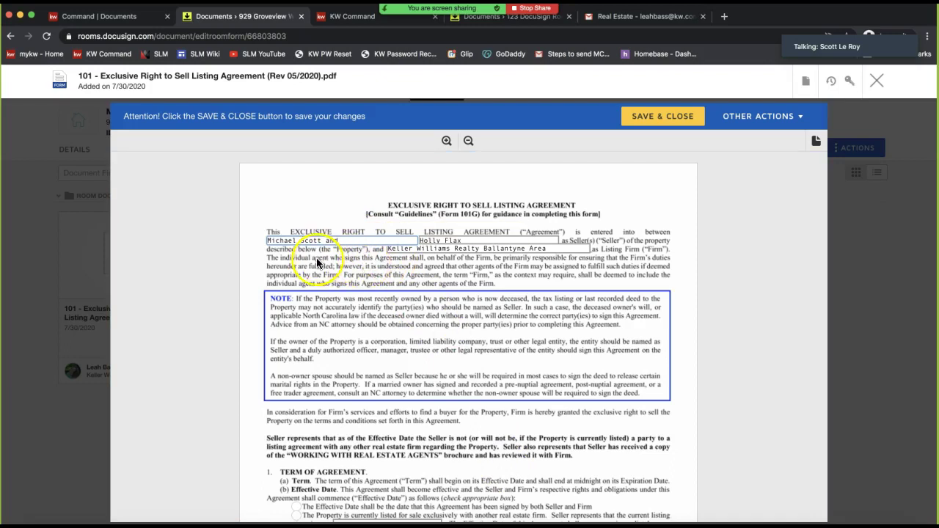
click(295, 244)
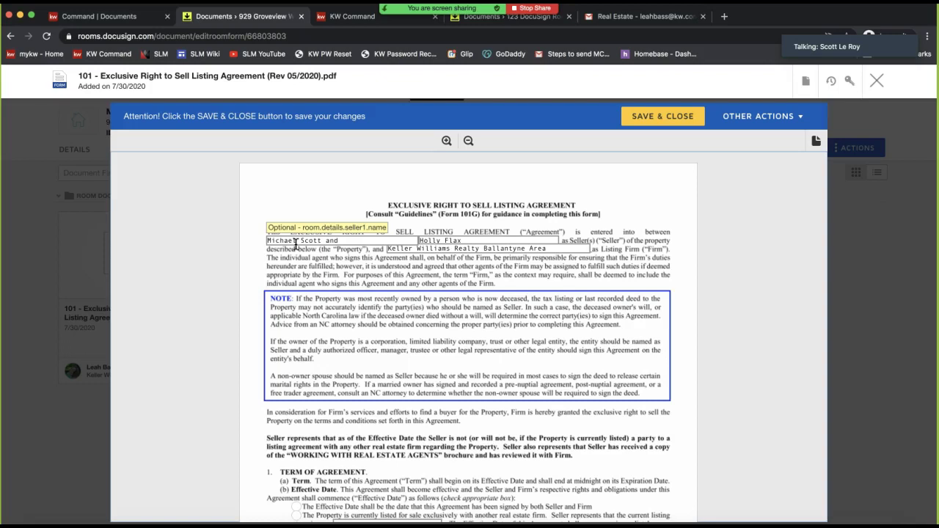
click(337, 241)
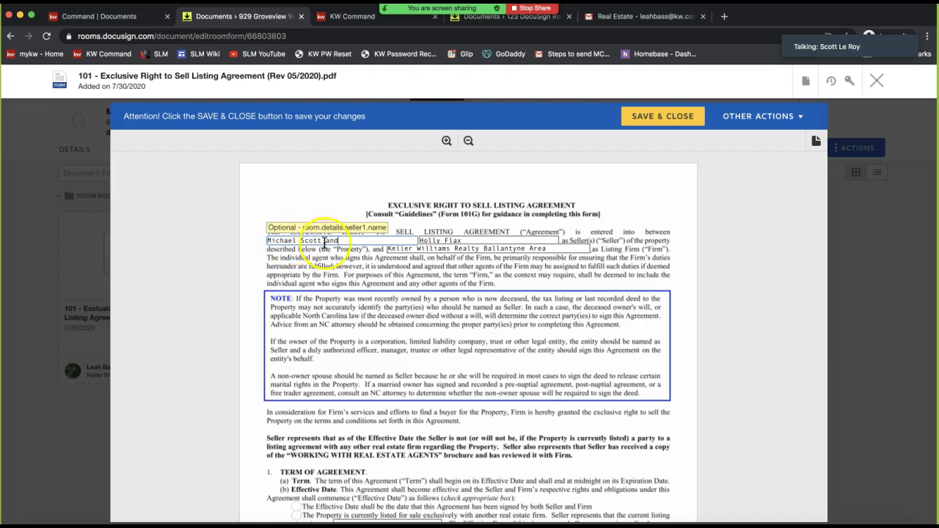
Check the listing firm and second seller fields, then bring up the document's actions list
click(437, 245)
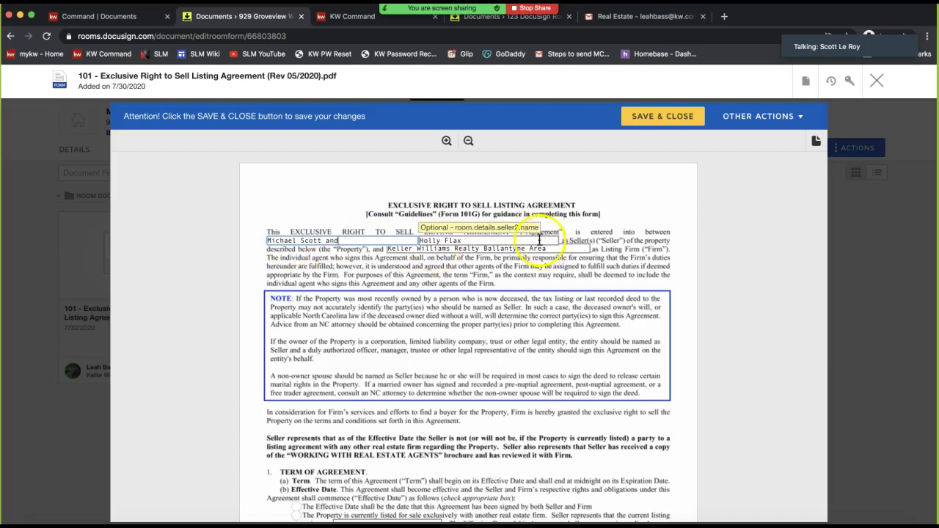
click(472, 240)
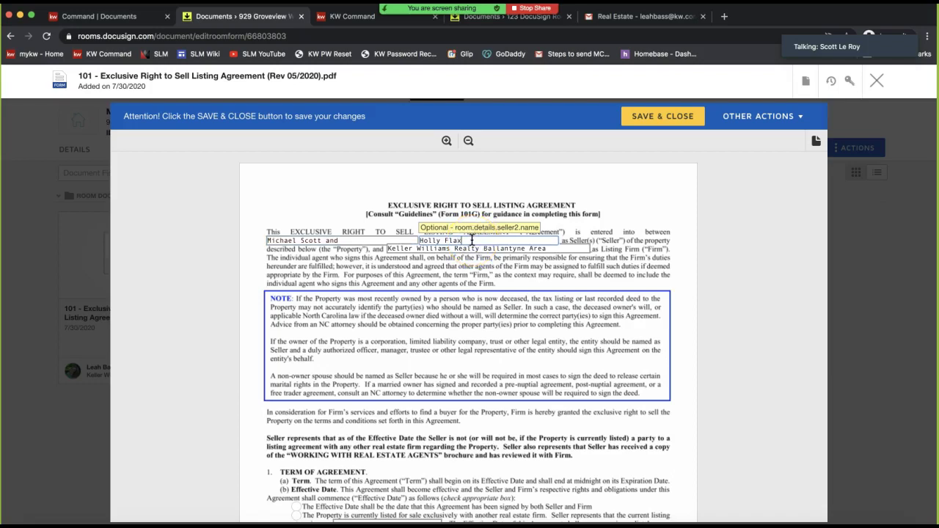
triple_click(472, 241)
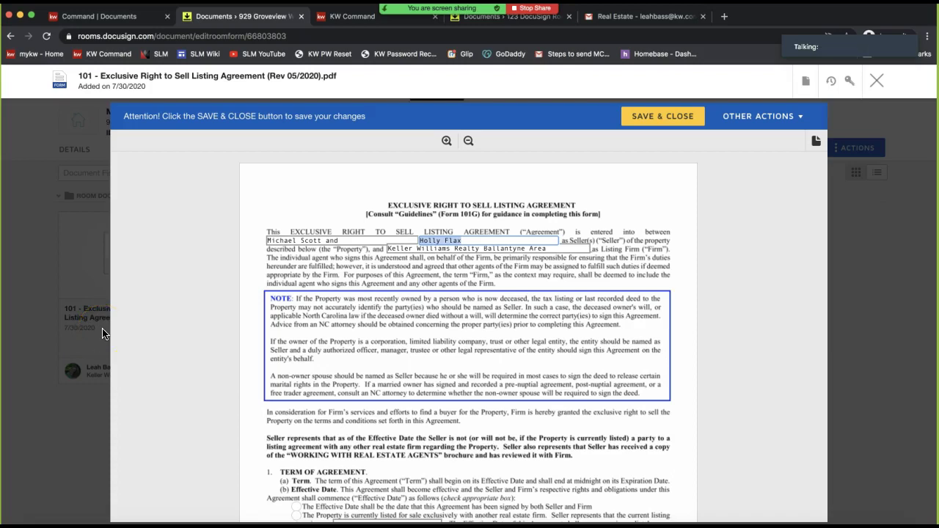
double_click(332, 240)
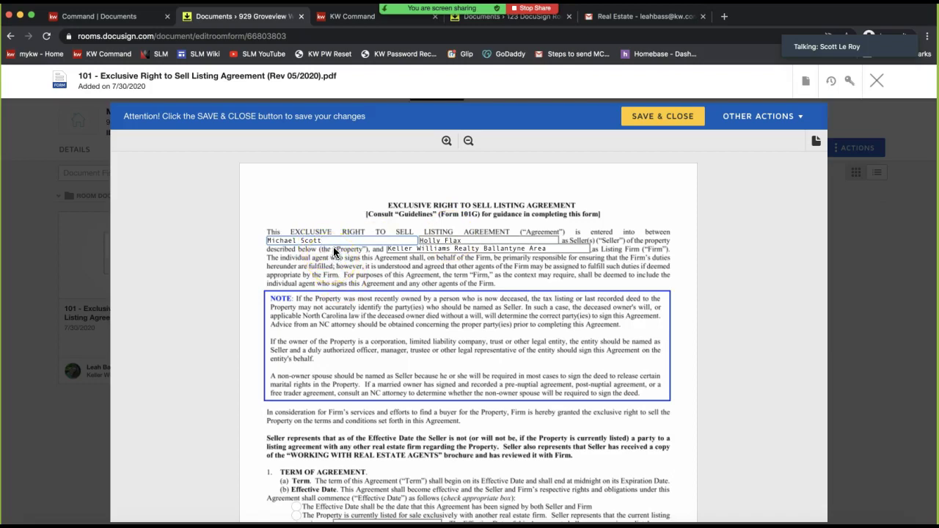
click(766, 180)
click(806, 81)
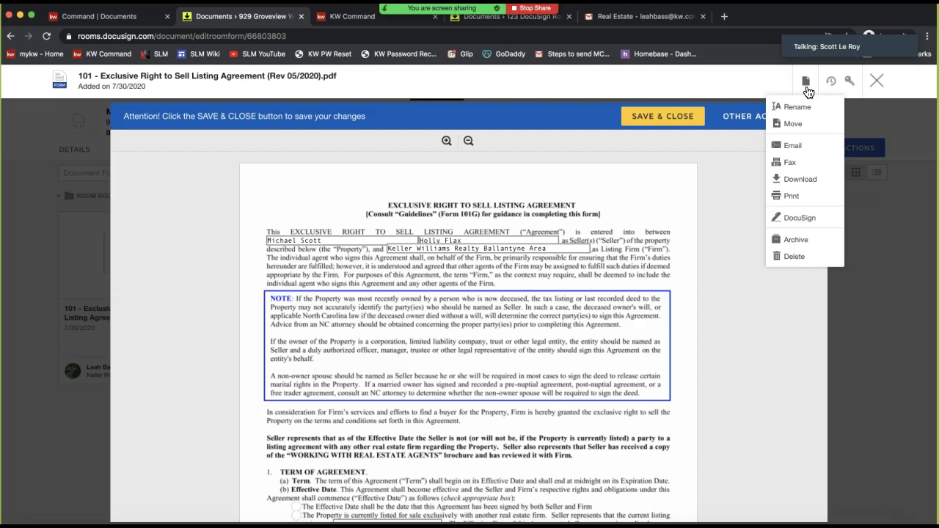
Review the listing agreement's filled-in address and expiration fields, then save and close it
click(810, 112)
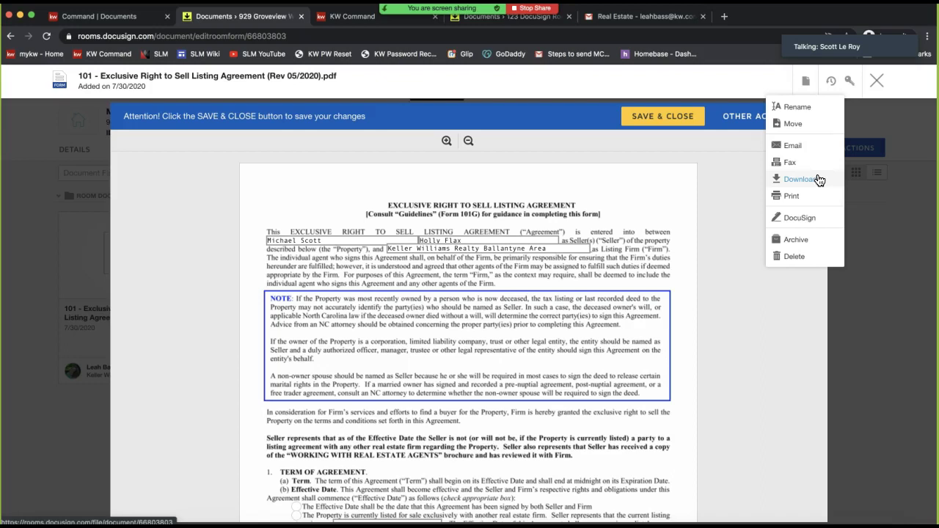
click(348, 240)
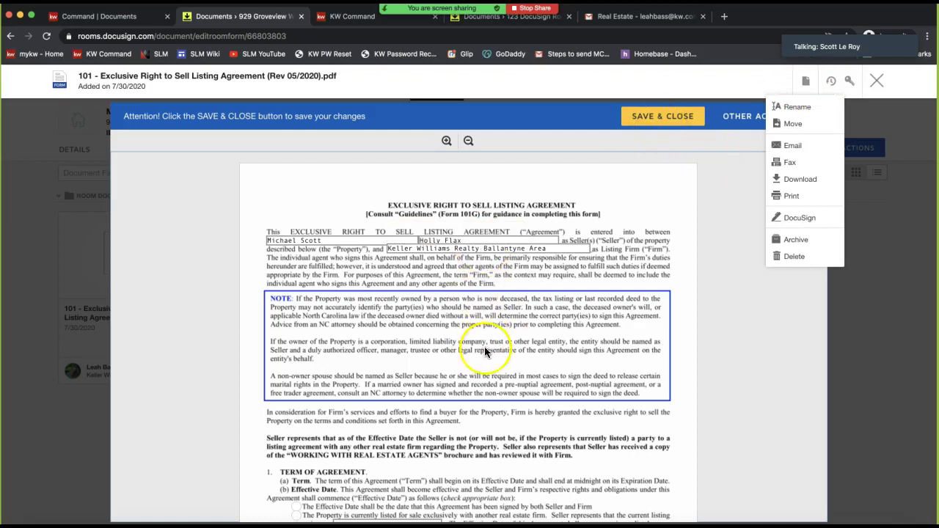
click(465, 390)
click(769, 374)
scroll(451, 266, down, 4)
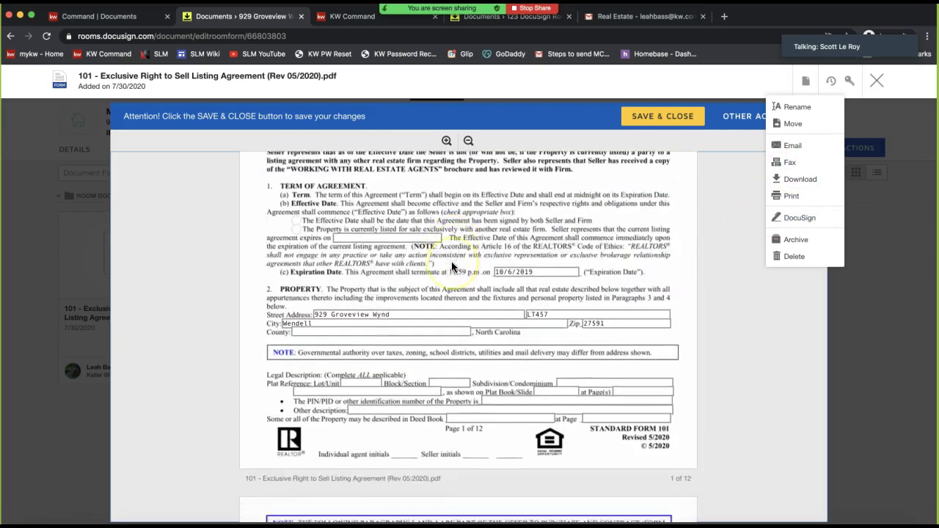
scroll(454, 268, down, 6)
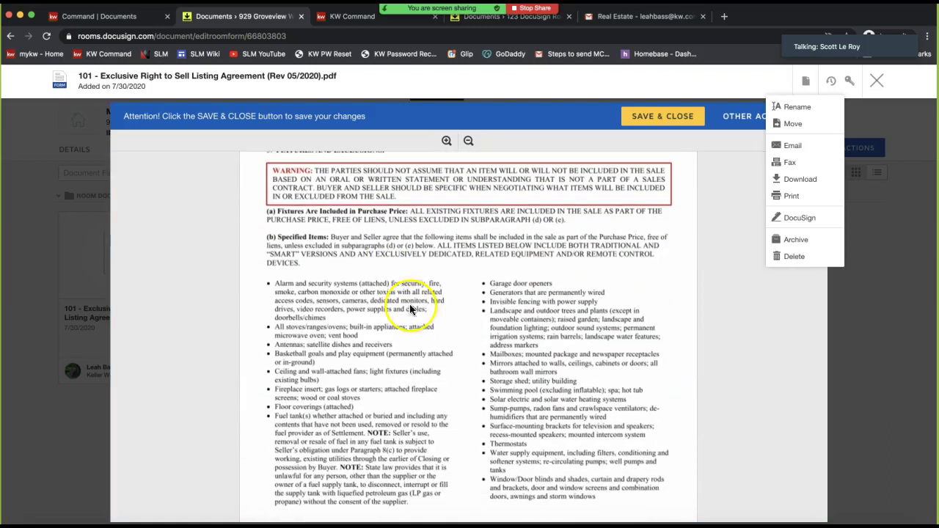
click(650, 126)
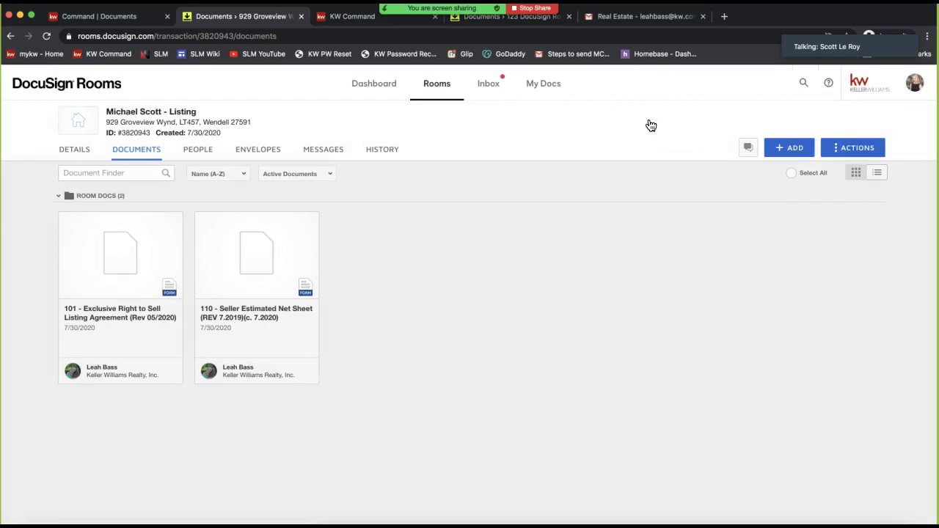
Open the 101 Exclusive Right to Sell agreement and show its Rename…Delete actions menu
click(122, 281)
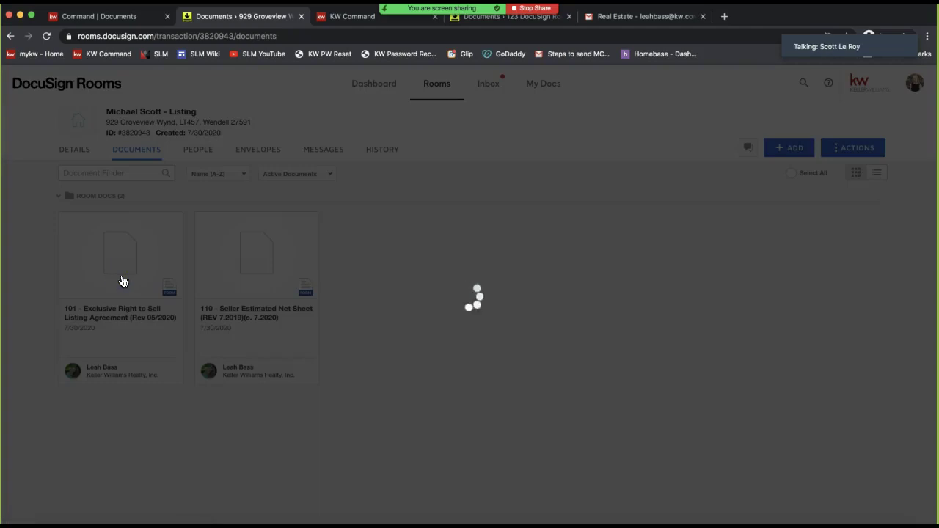
click(130, 257)
click(747, 153)
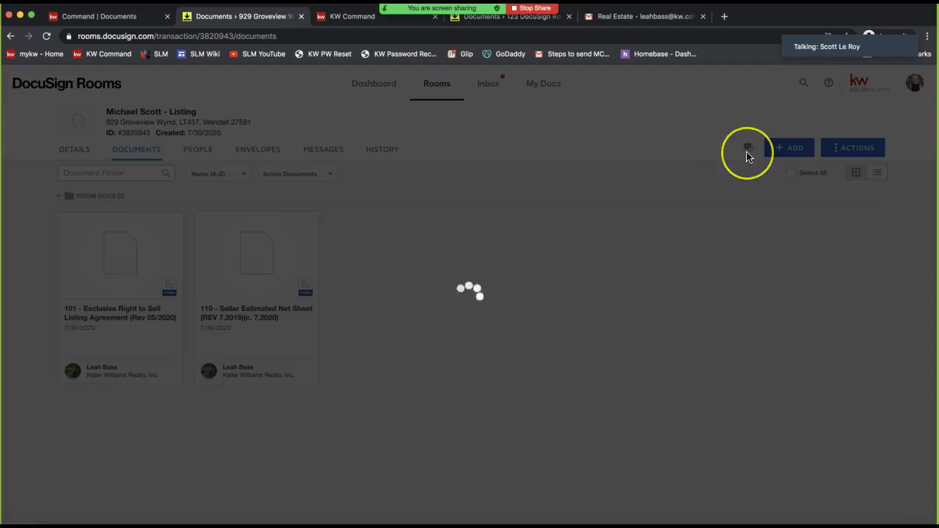
click(805, 81)
click(815, 183)
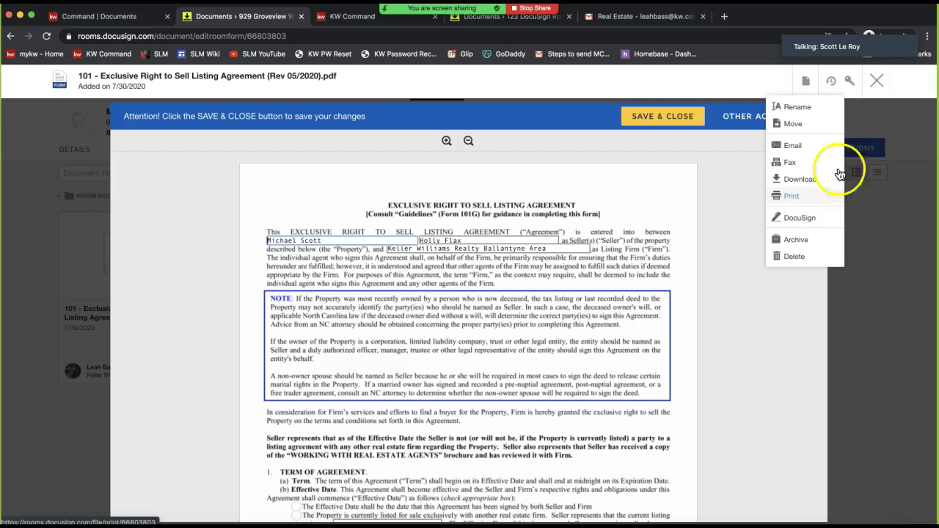
Post a Zoom chat to Everyone: email support with login & DocuSign details, NRDS ID and association name
click(360, 178)
drag(361, 178, 369, 177)
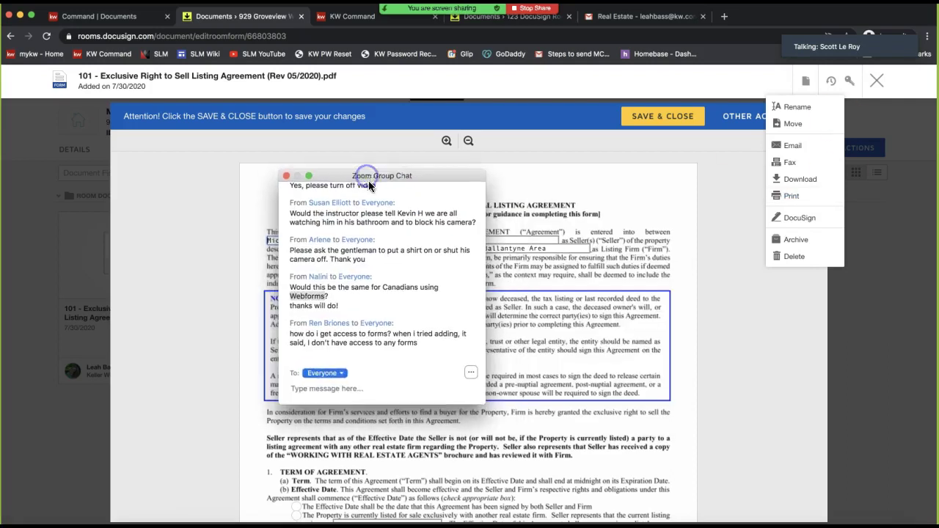
click(309, 397)
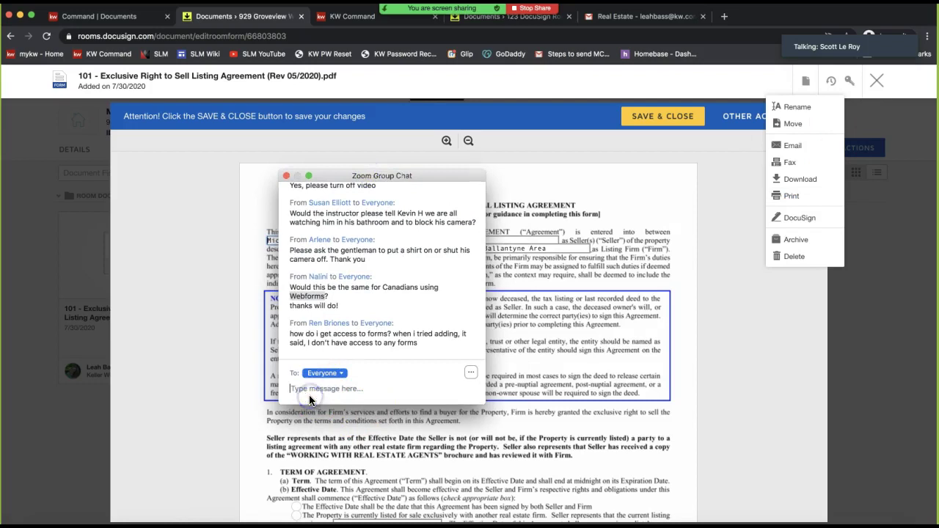
text(If you do not have access to forms: )
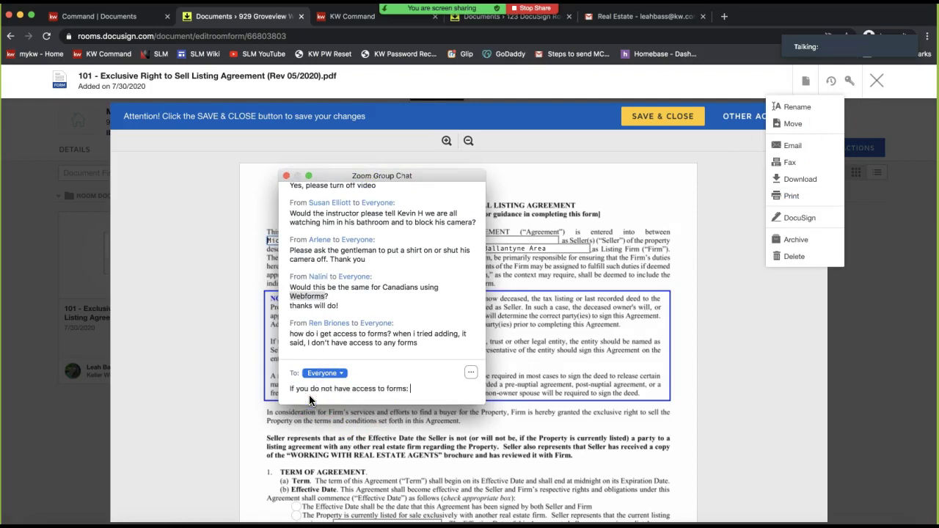
text(/p)
text(assword)
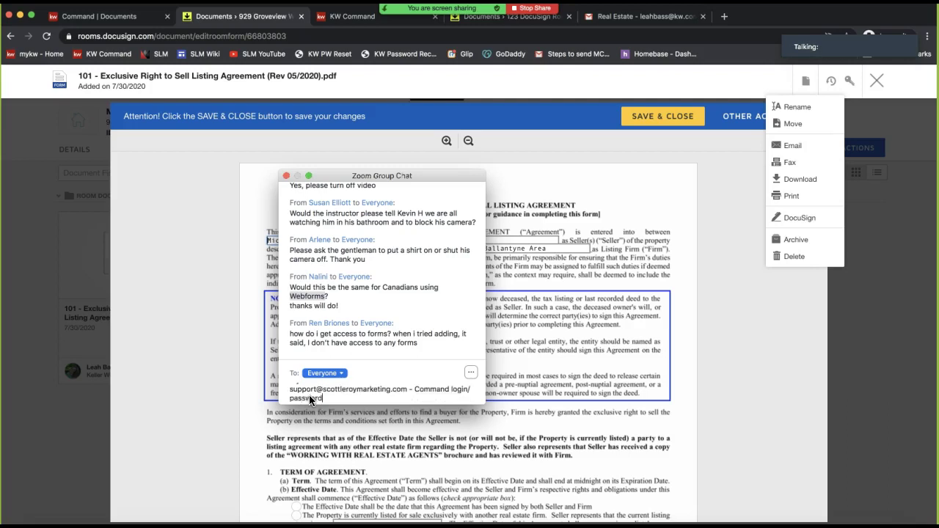
click(449, 391)
text(& Docusign)
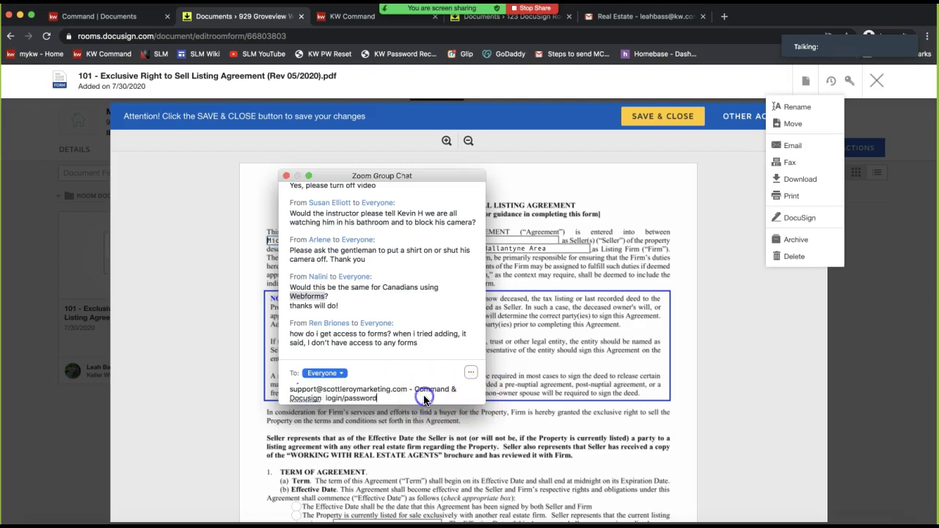
click(424, 400)
text(, NRDS ID and association)
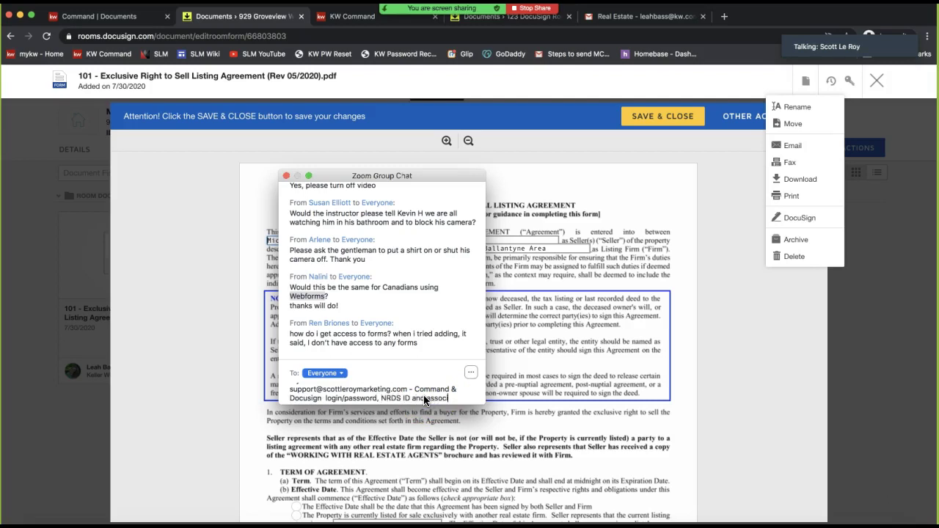
text( name)
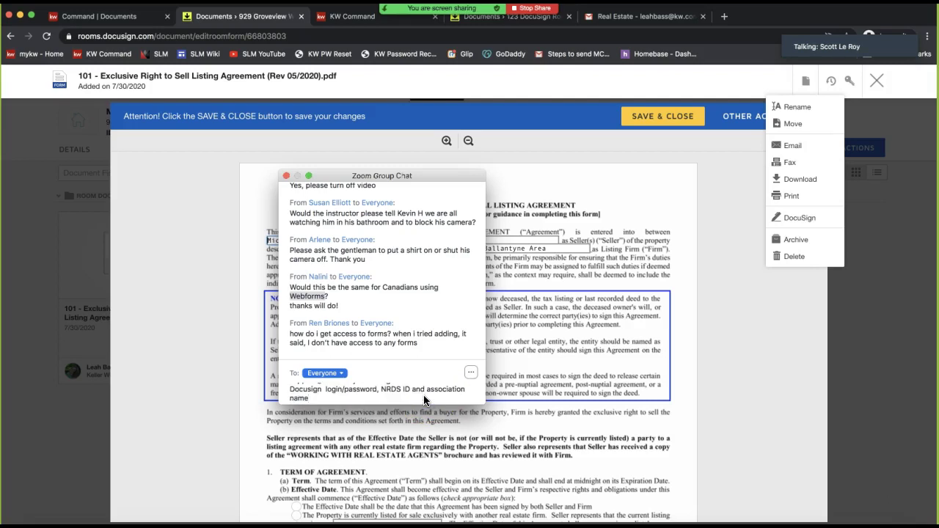
key(Return)
drag(315, 344, 281, 322)
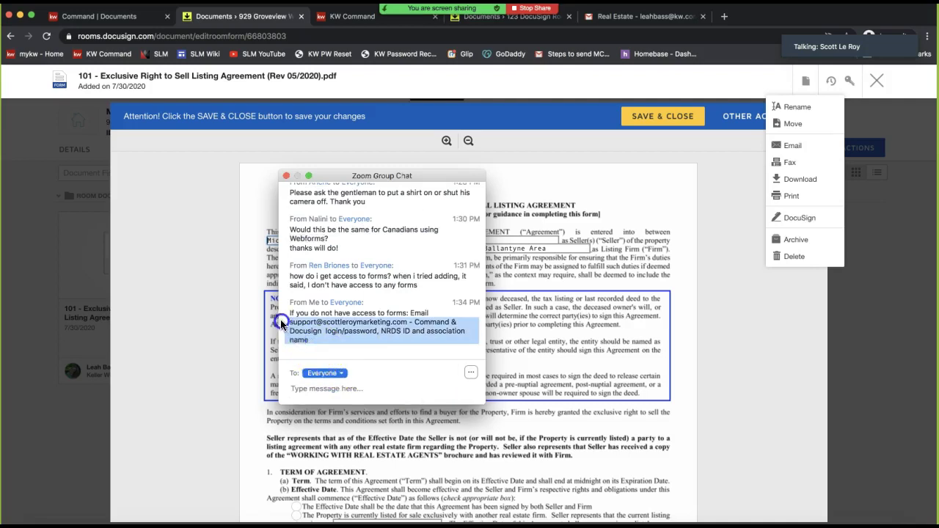
drag(357, 178, 938, 178)
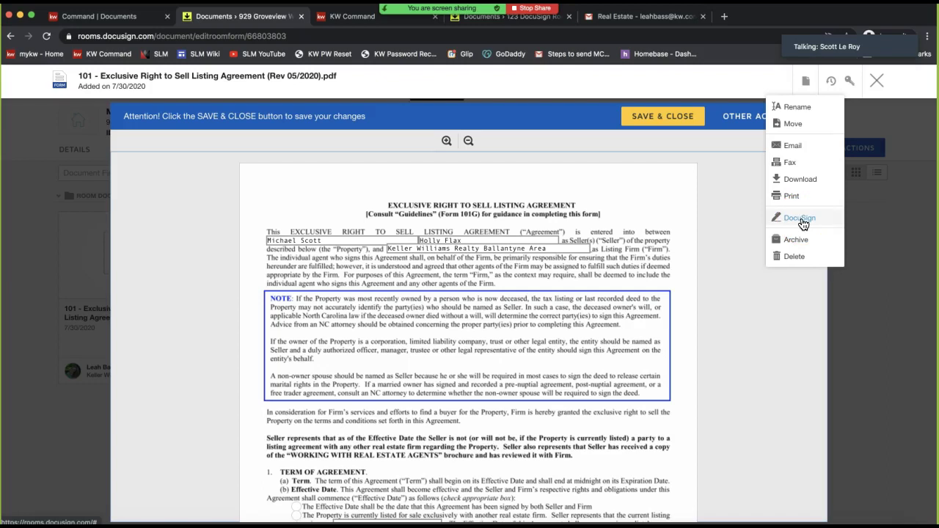
Point out the seller and agent initials blanks, then create a DocuSign envelope from the 101 form
scroll(673, 278, down, 5)
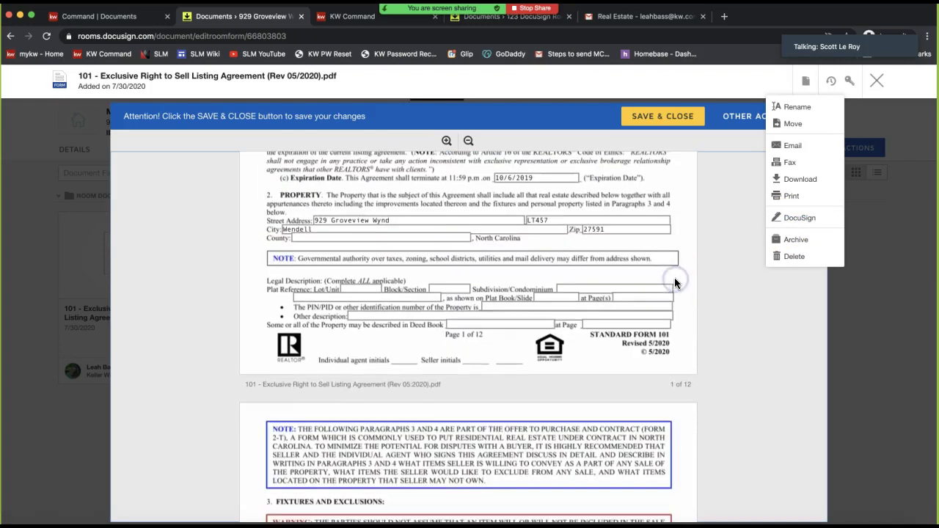
click(469, 364)
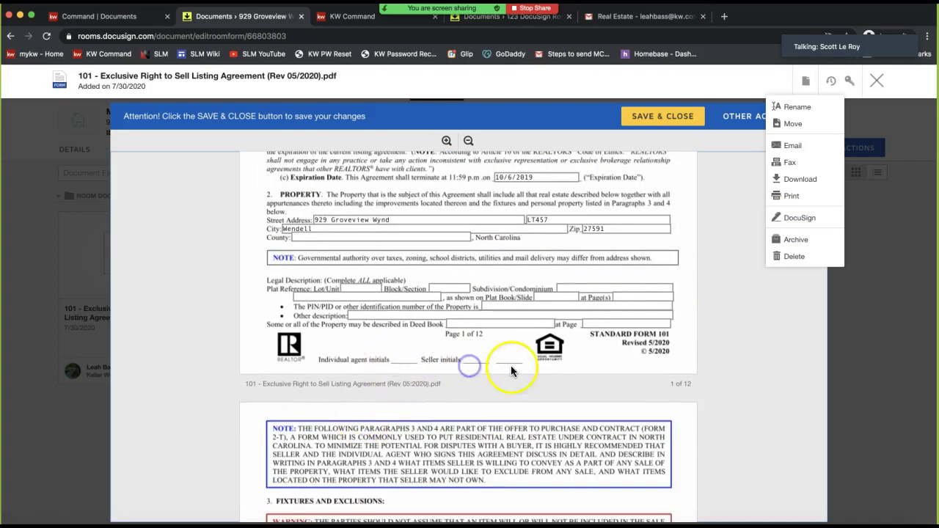
click(390, 370)
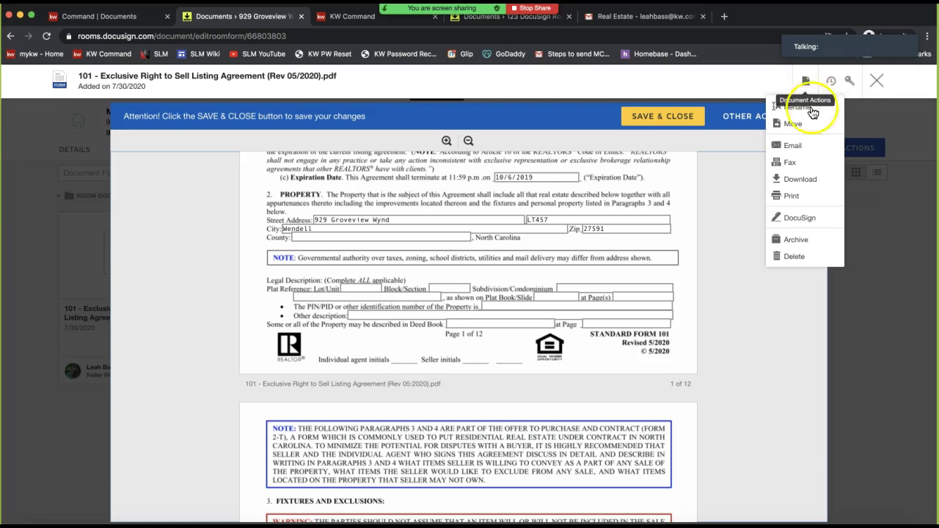
click(811, 218)
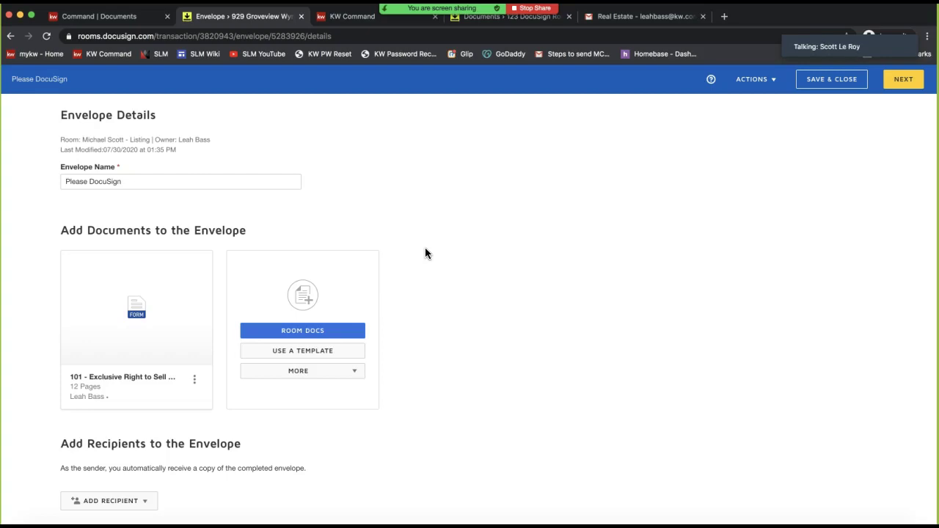
Choose to add envelope recipients by Pre-Tagged Roles
double_click(90, 117)
mouse_move(111, 272)
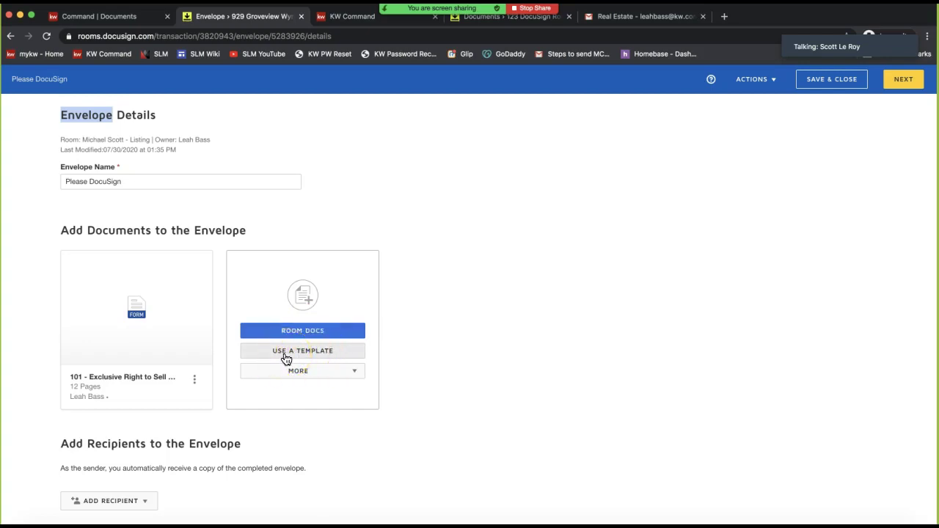
scroll(479, 366, down, 3)
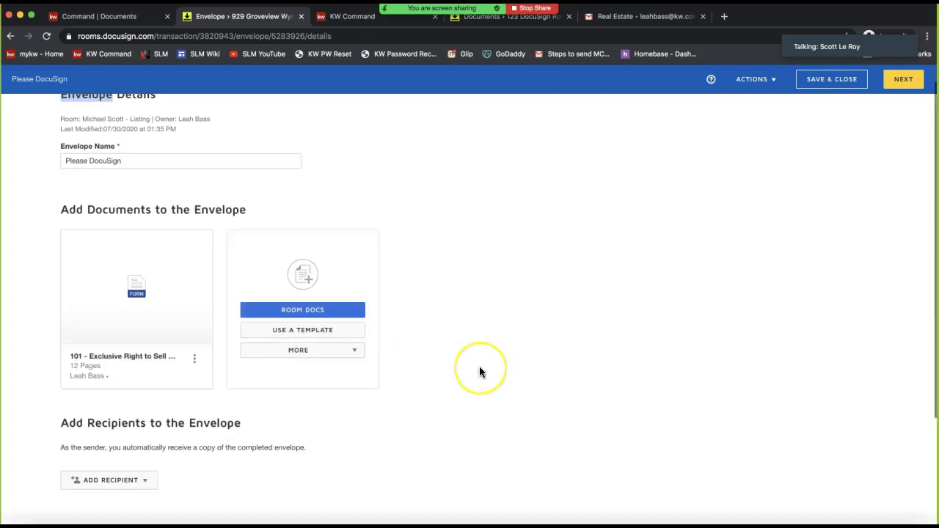
scroll(479, 367, down, 2)
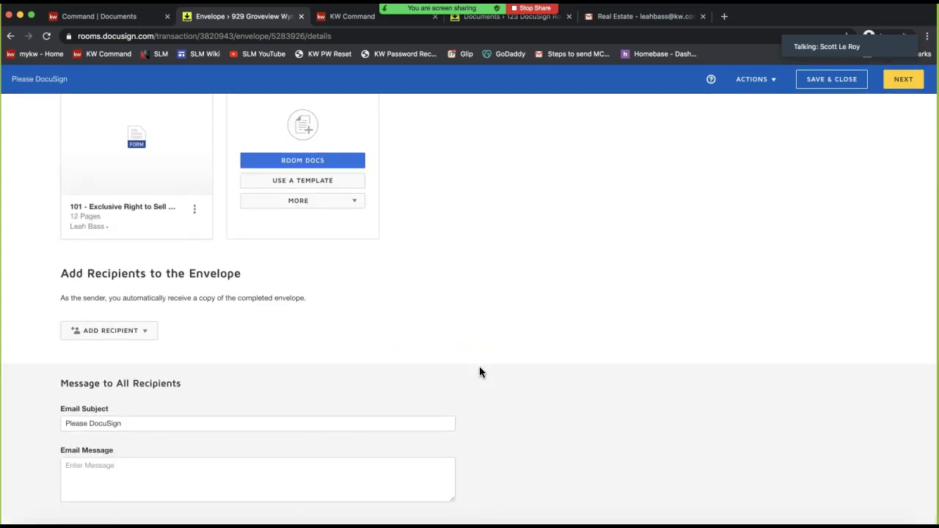
click(124, 343)
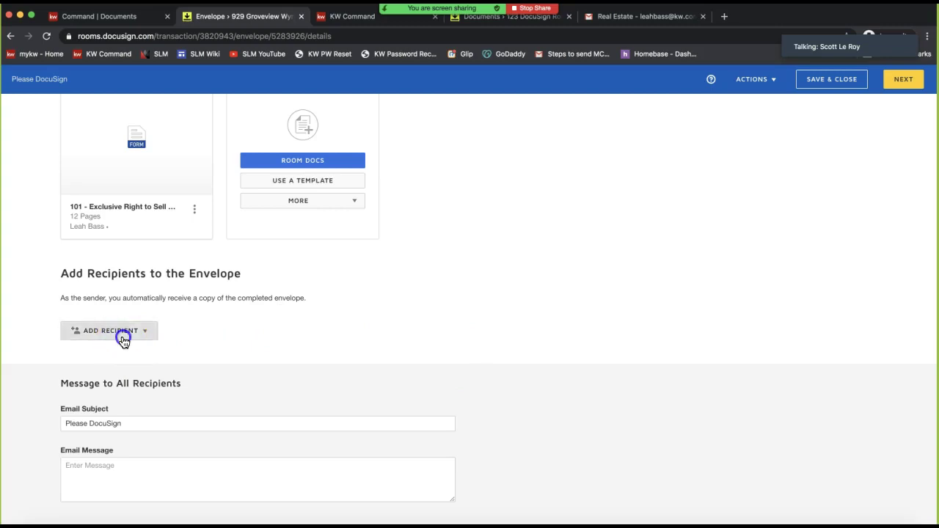
triple_click(131, 273)
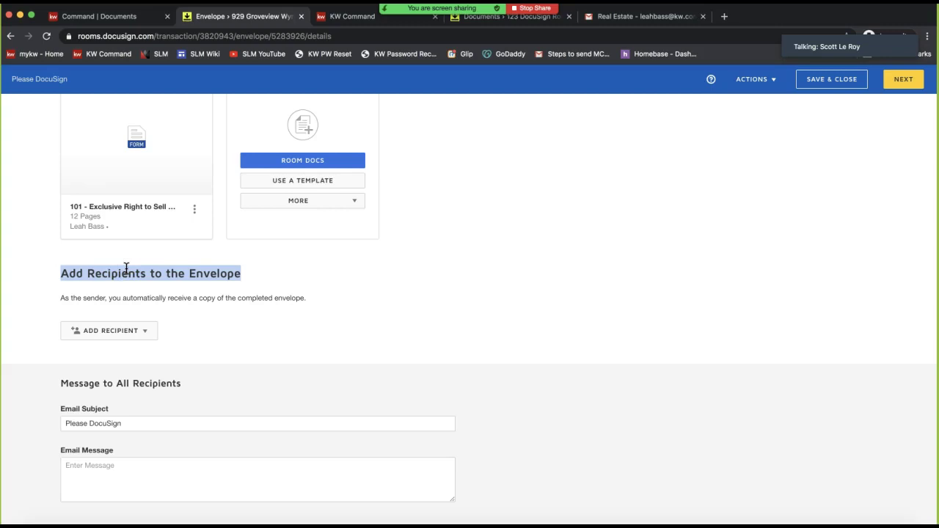
click(132, 331)
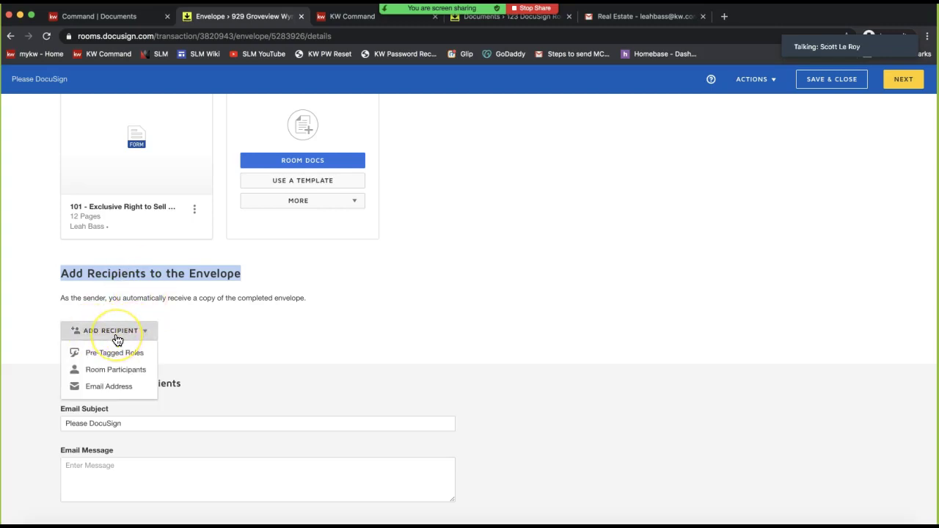
click(118, 357)
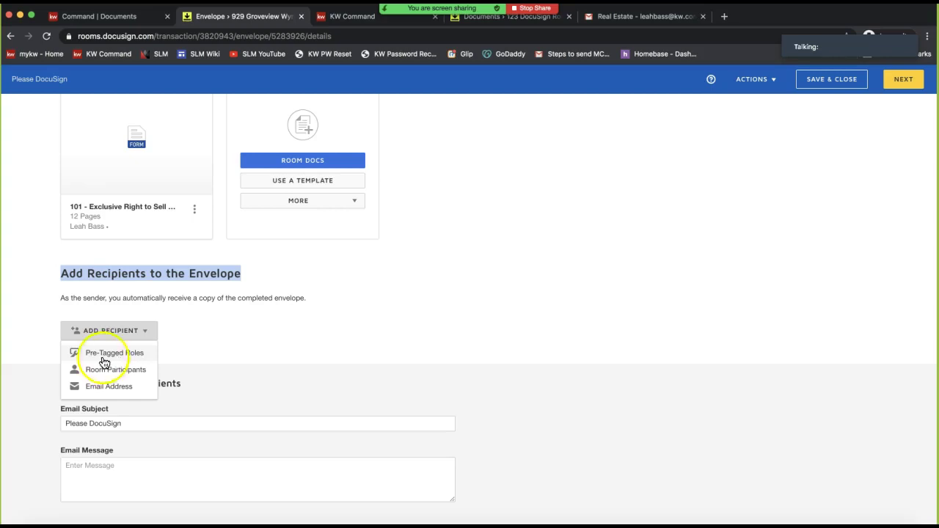
Assign the first seller, second seller and agent to Seller One, Seller Two and Listing Agent, and add them
click(108, 358)
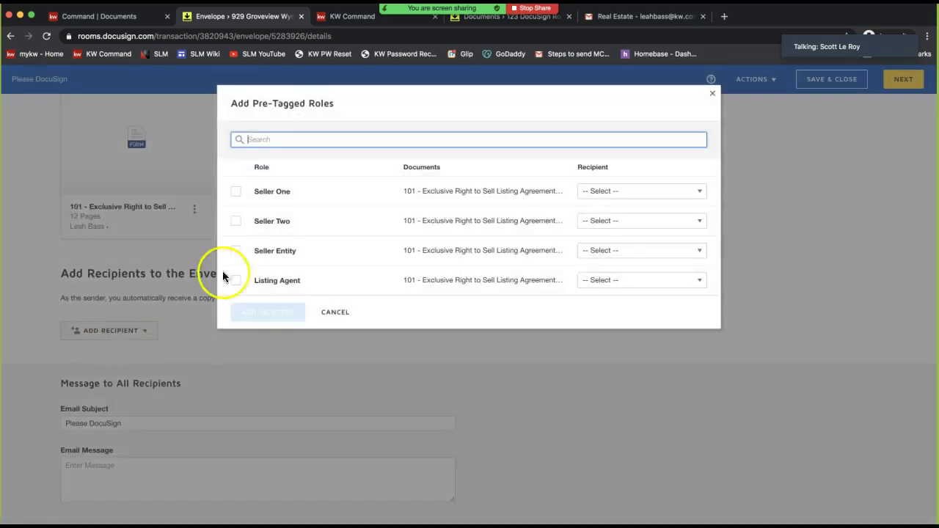
click(624, 195)
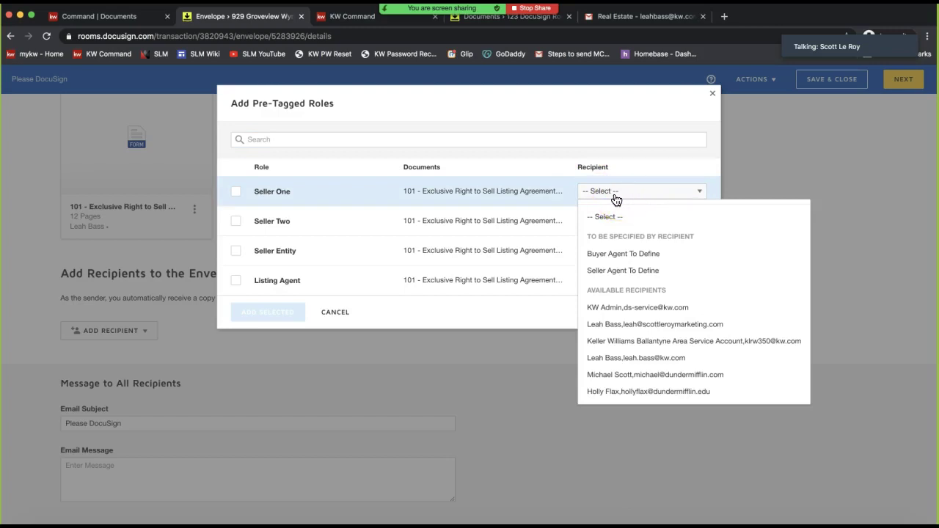
click(633, 376)
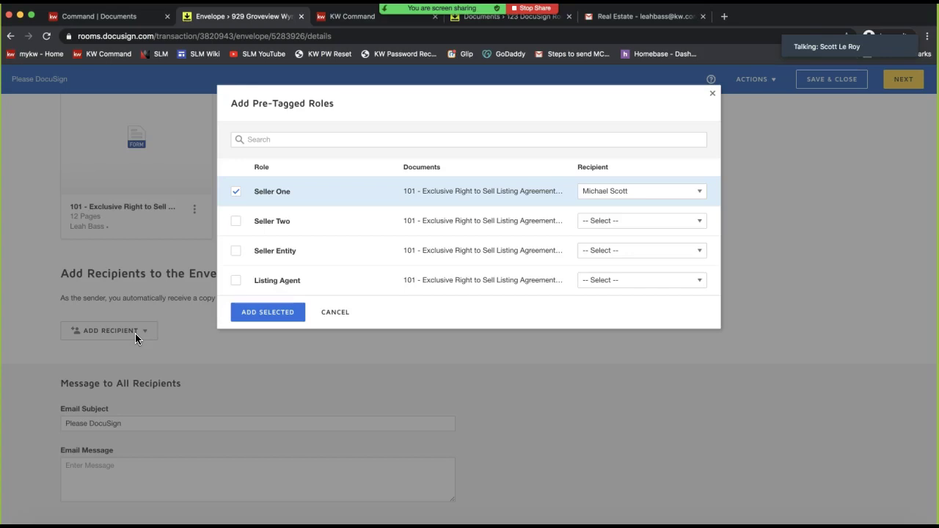
click(644, 222)
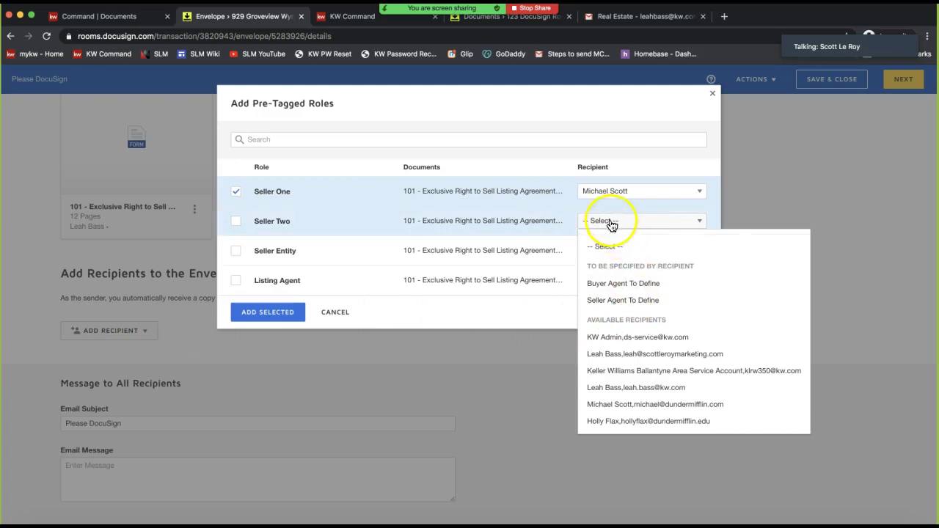
click(623, 422)
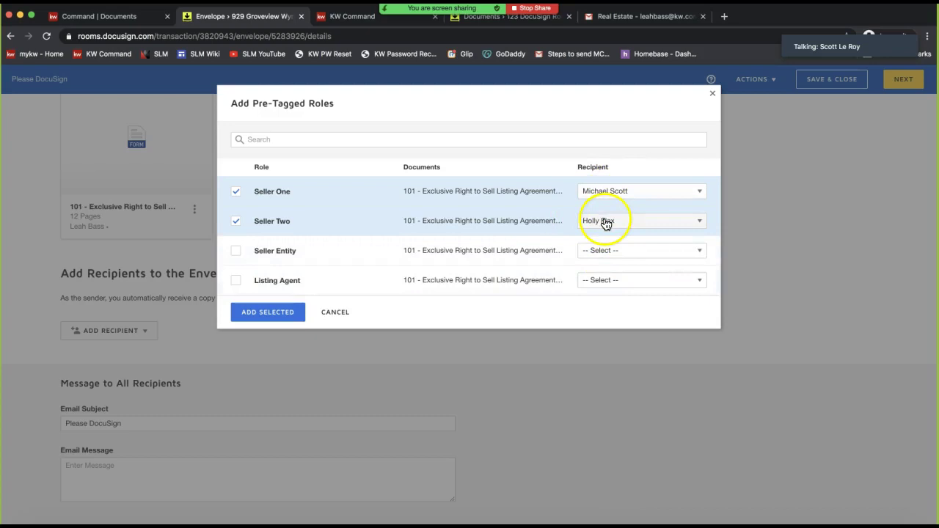
click(618, 278)
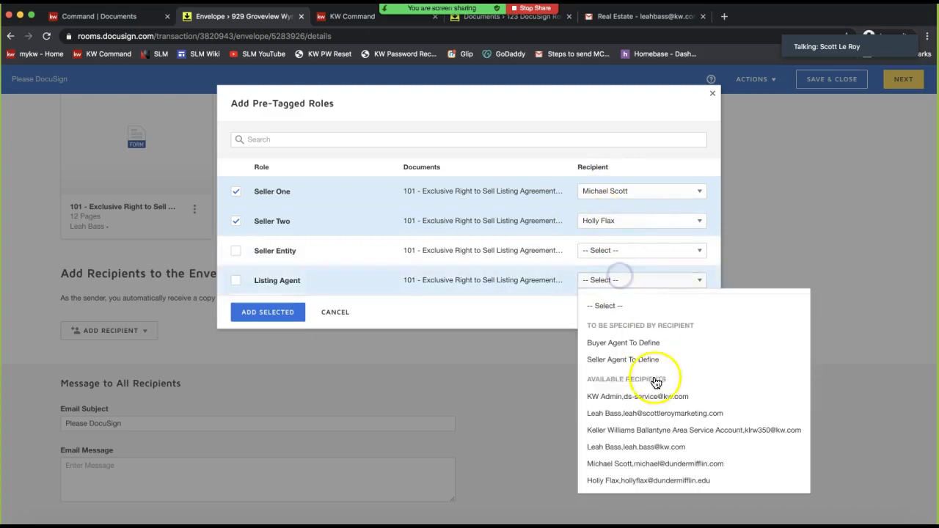
click(644, 415)
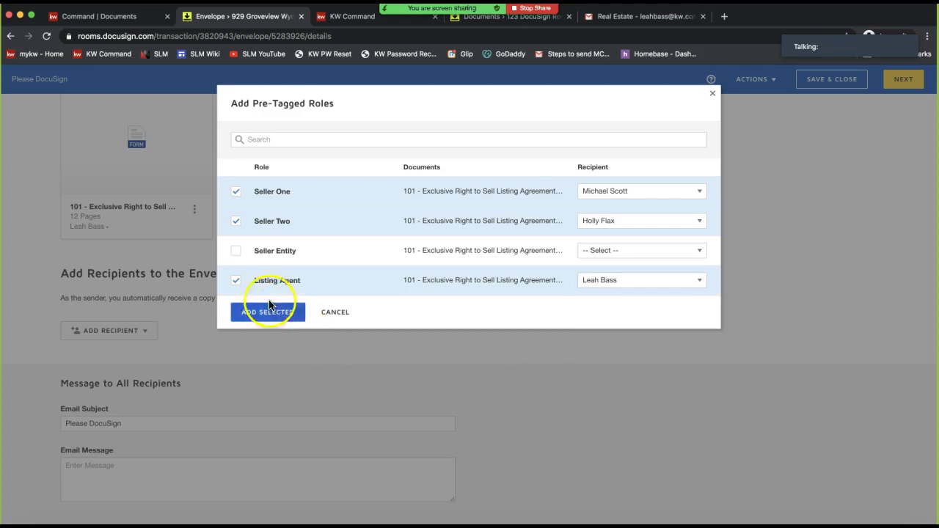
click(264, 321)
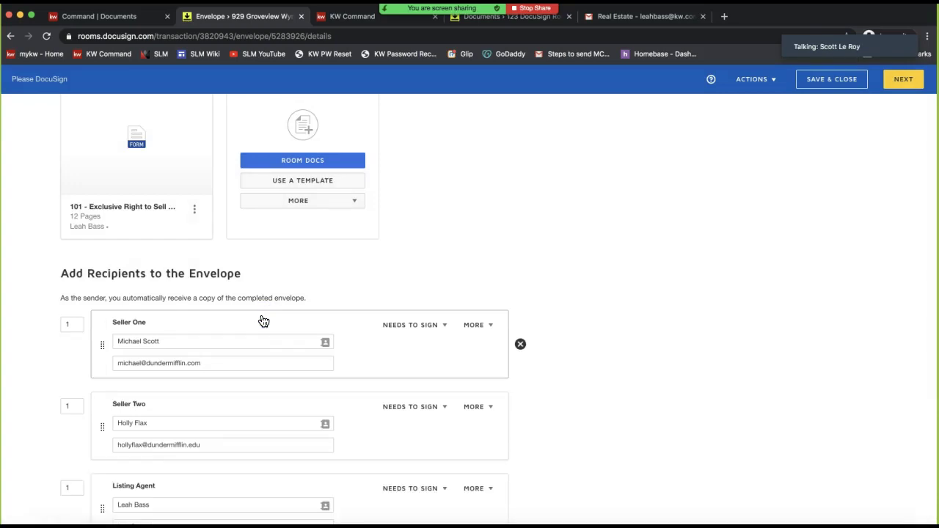
Keep Seller One, Seller Two and Listing Agent at routing order 1, cancelling an accidental Listing Agent removal
scroll(263, 320, down, 3)
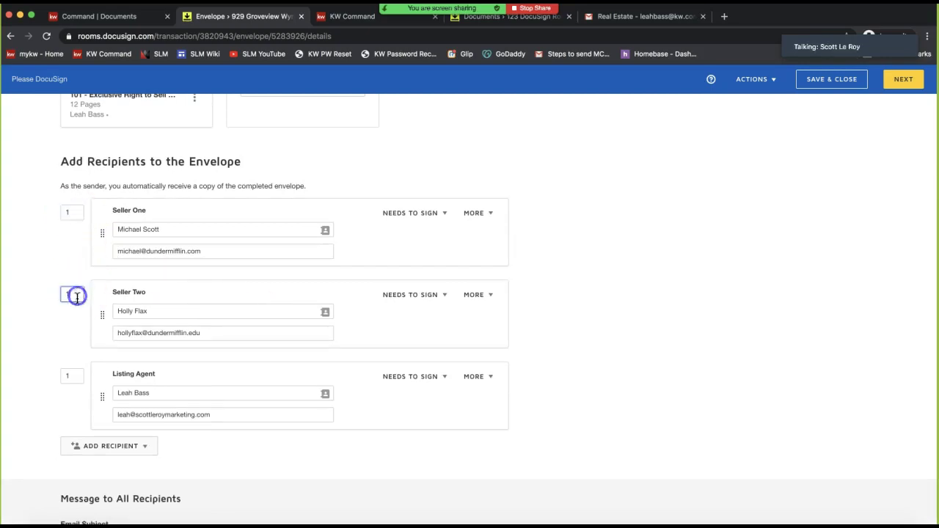
click(75, 373)
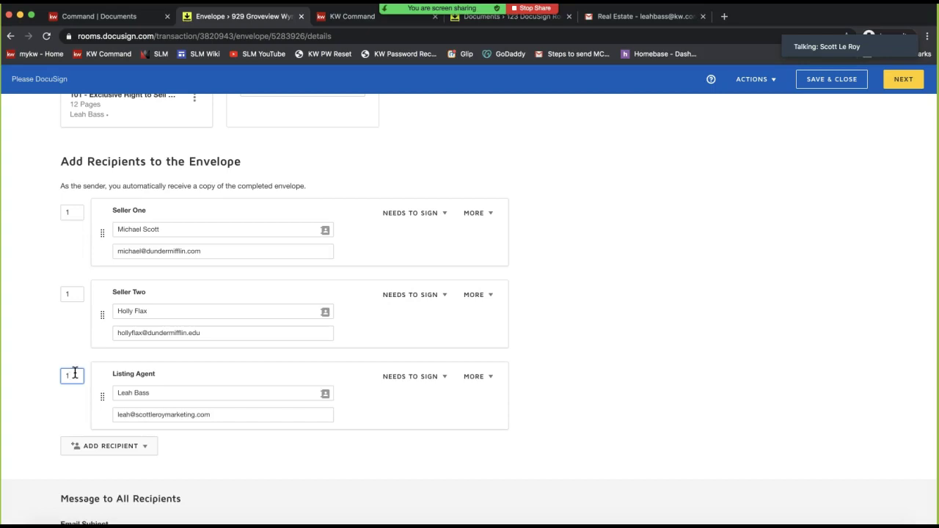
click(520, 392)
click(453, 180)
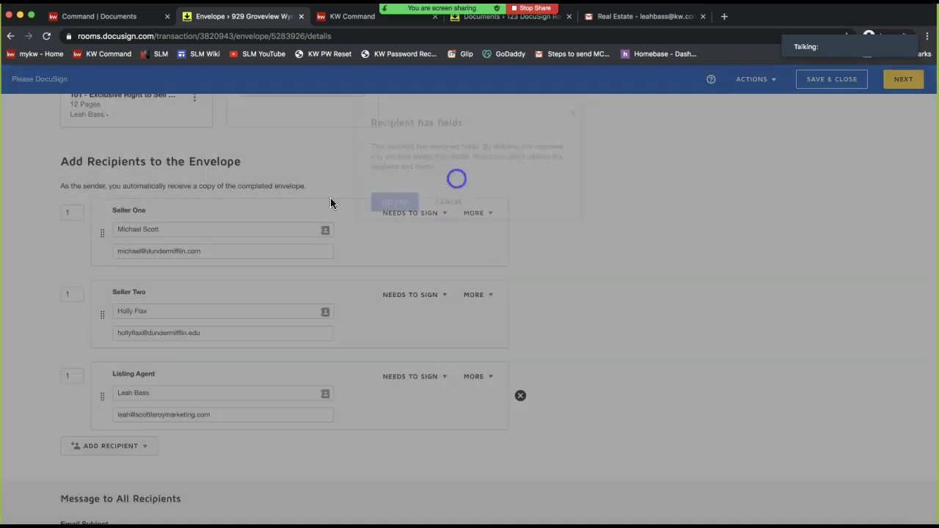
click(74, 212)
click(76, 292)
click(75, 376)
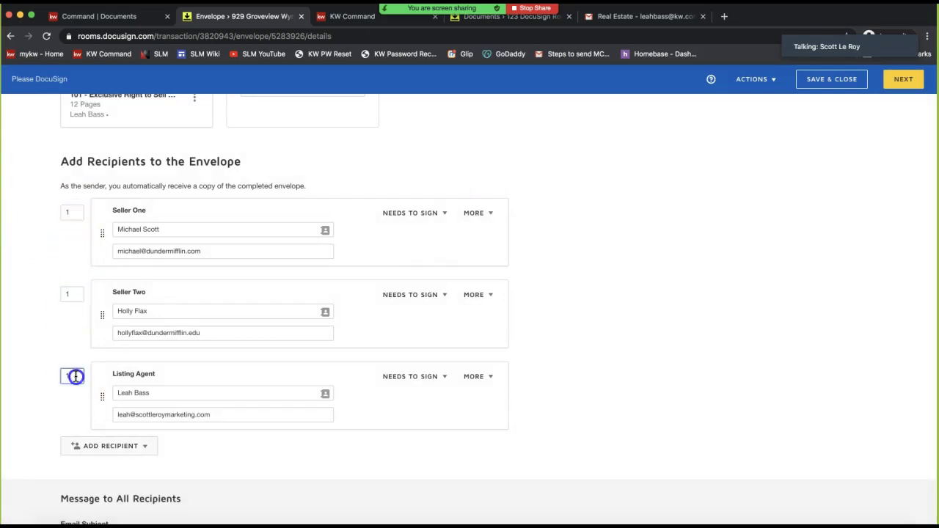
click(139, 446)
scroll(101, 455, down, 1)
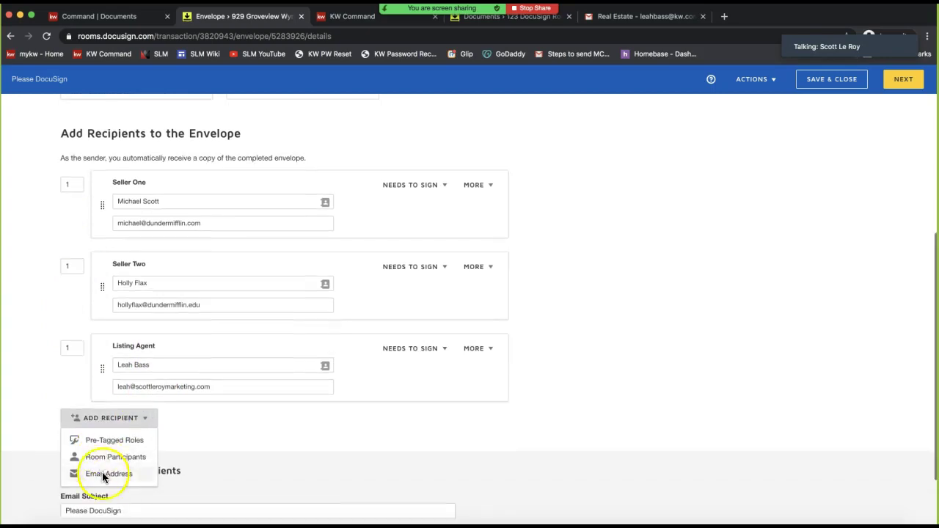
Add a new e-mail recipient and enter their full name
click(116, 475)
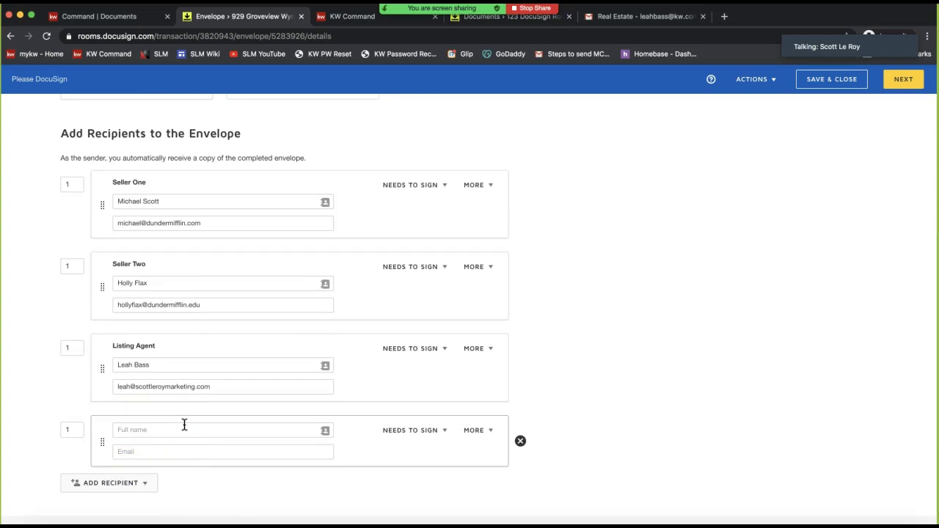
click(184, 427)
click(22, 424)
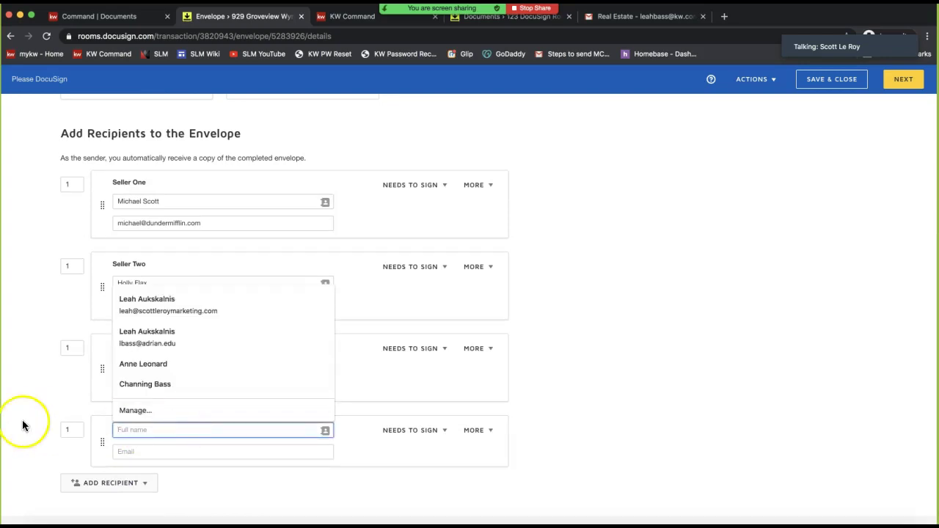
click(88, 482)
scroll(109, 477, down, 2)
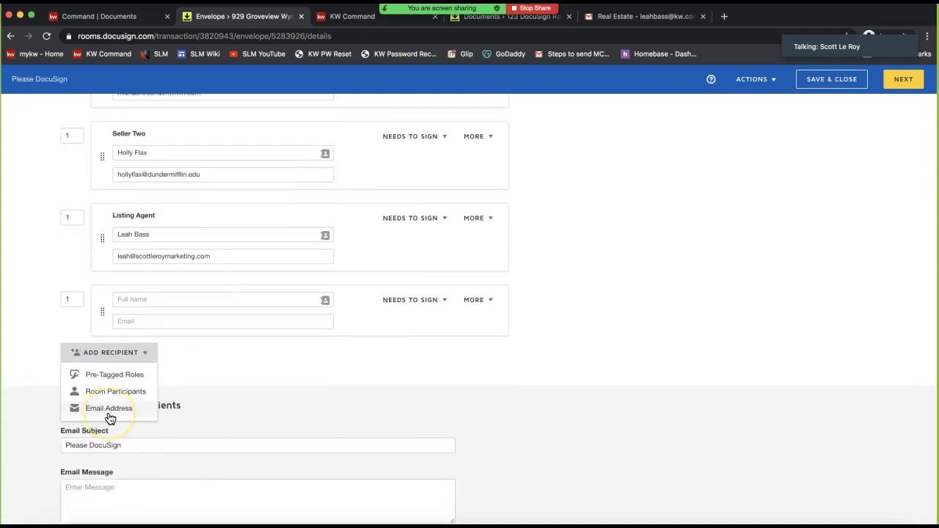
click(149, 302)
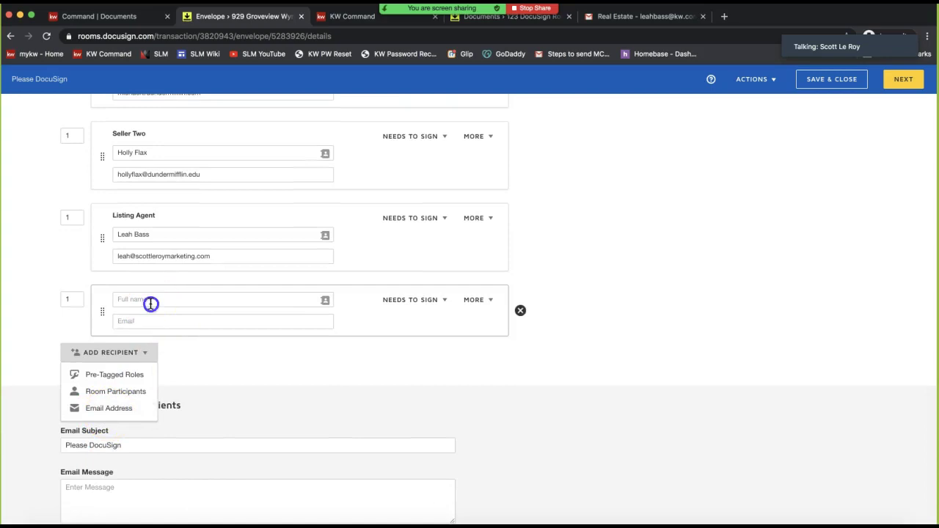
text(Tammy Transactions)
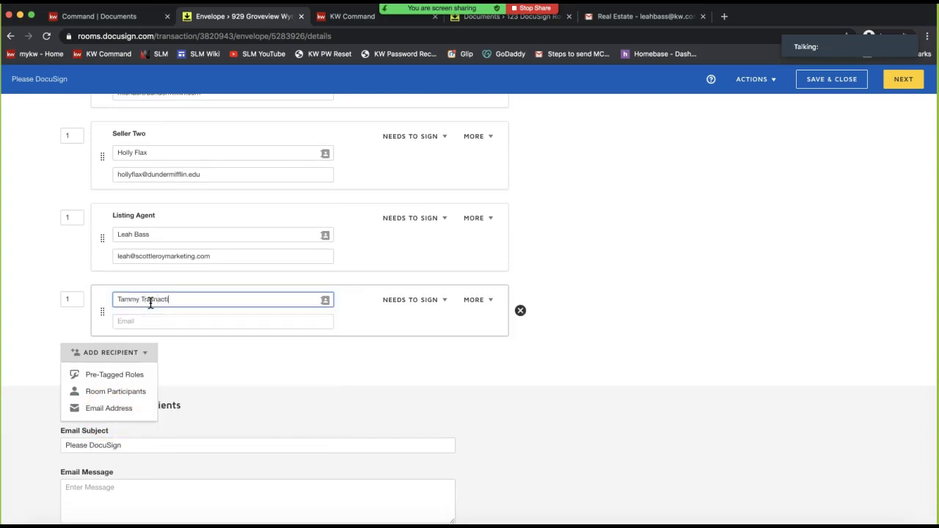
Enter the new recipient's e-mail address and set their signing order to 2
click(176, 319)
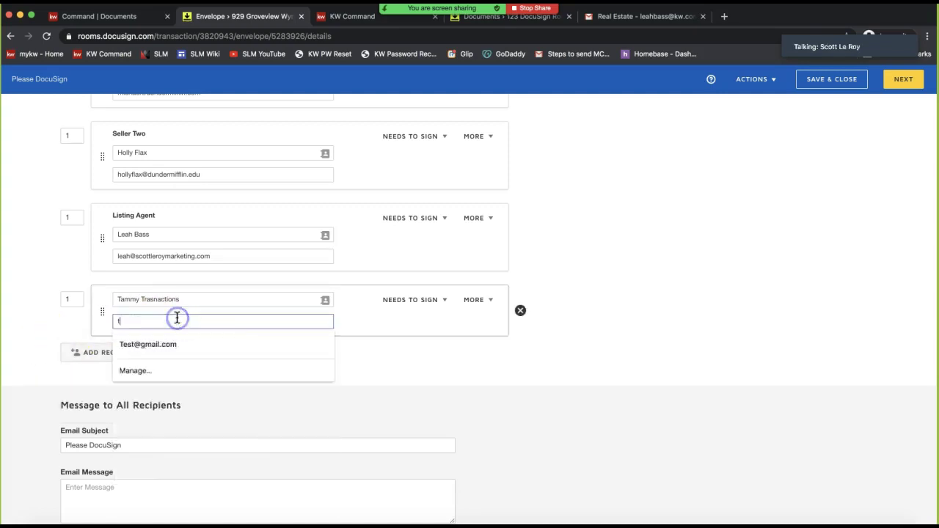
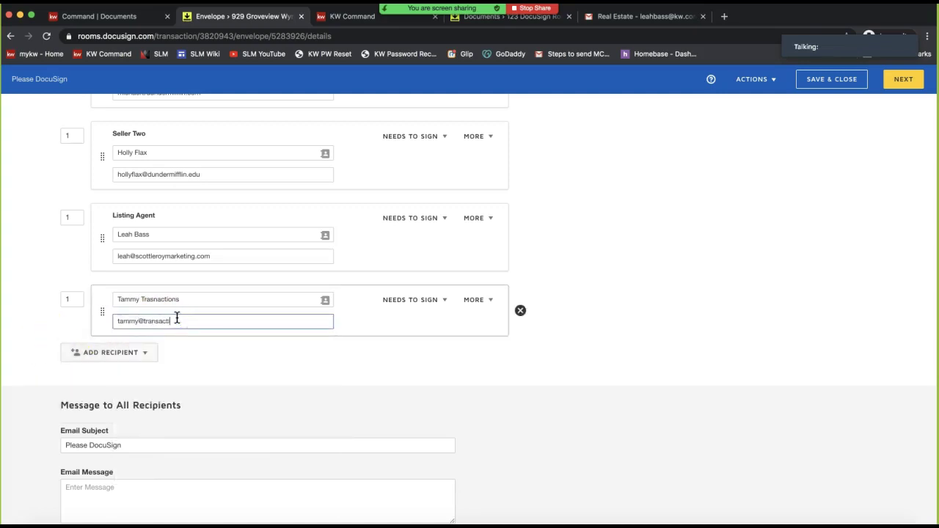
click(69, 299)
text(2)
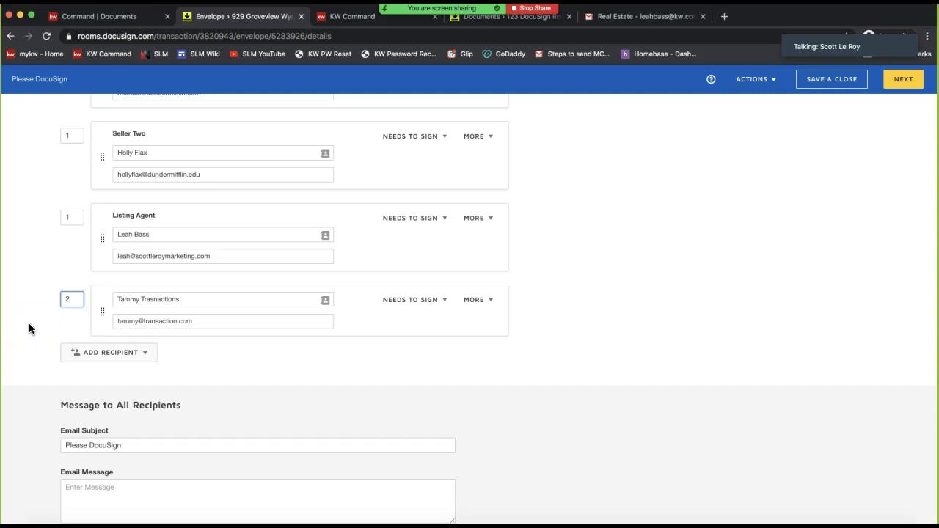
Check routing orders: 1 for Seller One, Seller Two and Listing Agent, 2 for the fourth recipient
click(29, 327)
scroll(29, 327, up, 4)
click(82, 222)
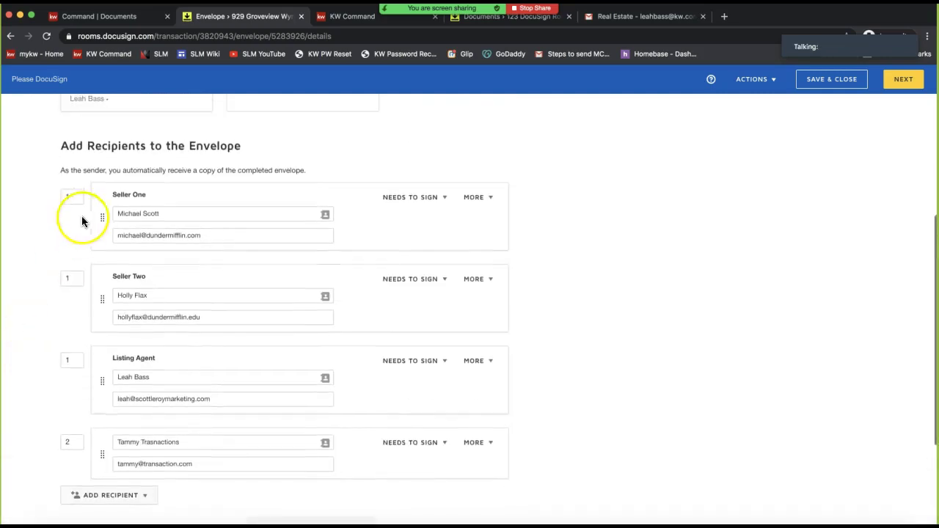
click(73, 194)
click(74, 279)
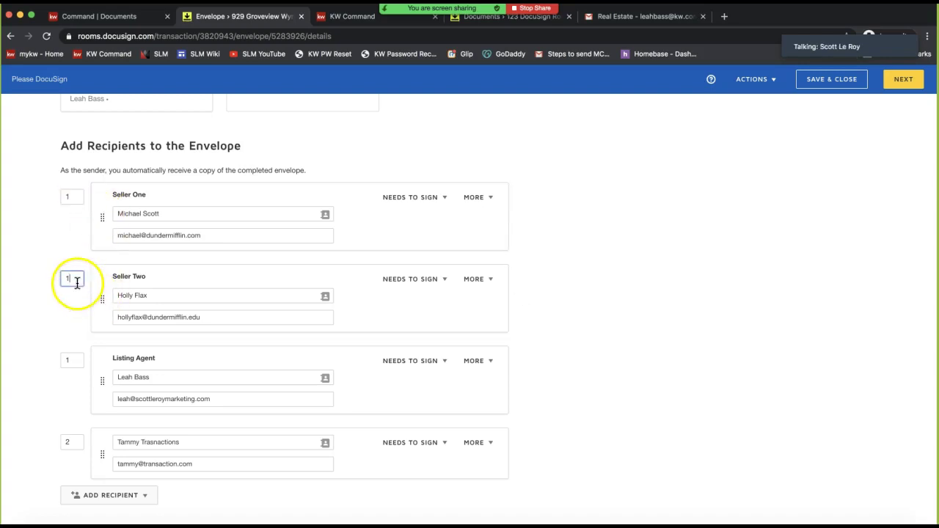
click(76, 360)
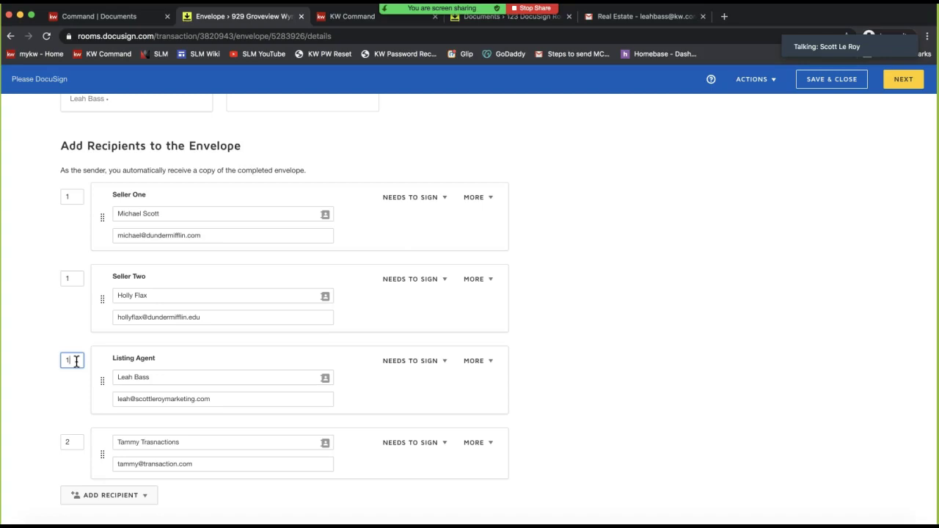
click(95, 446)
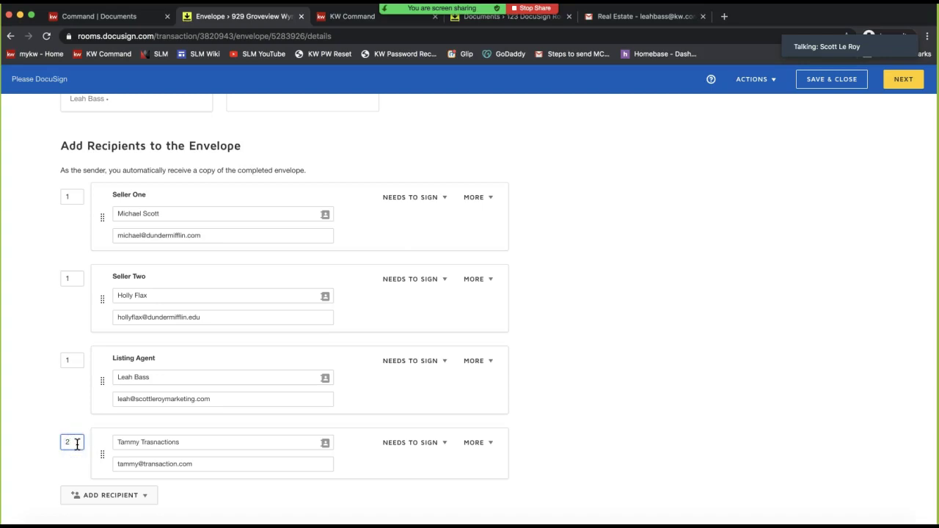
Fix the fourth recipient's misspelled last name using the spelling suggestion
click(139, 443)
right_click(171, 443)
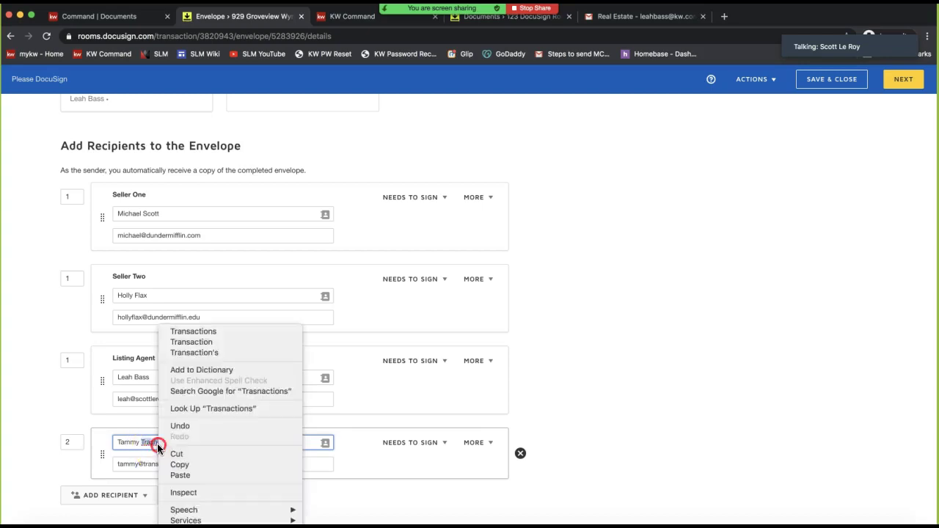
click(206, 334)
click(48, 379)
drag(73, 442, 19, 445)
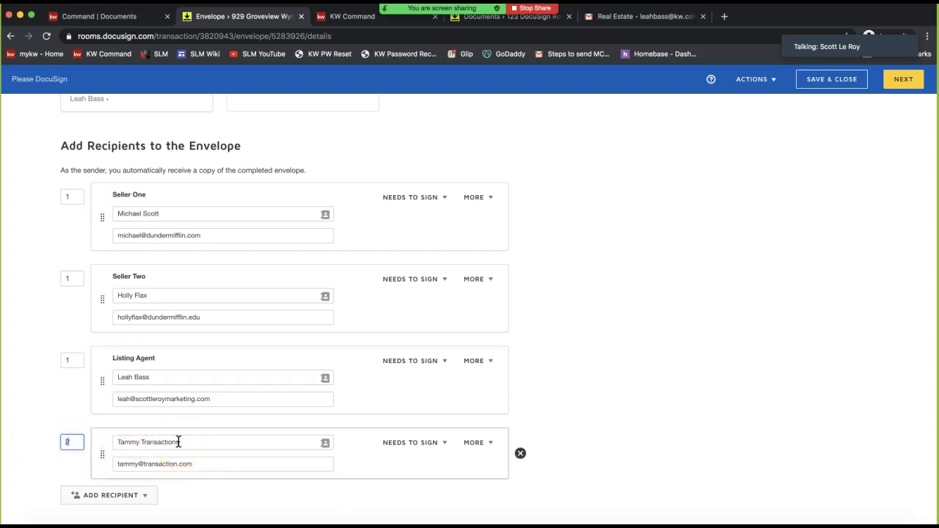
Review all four recipients' routing orders once more after the correction
click(71, 198)
click(70, 276)
click(72, 360)
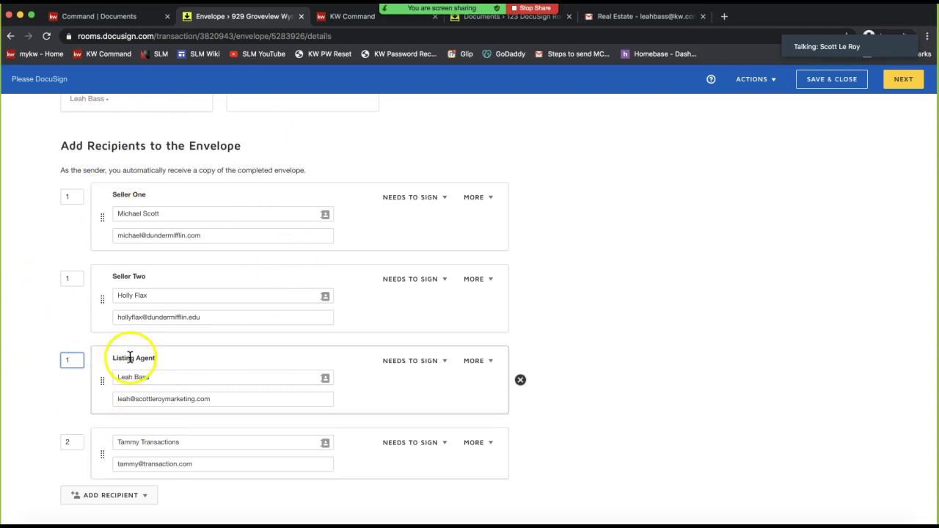
click(72, 444)
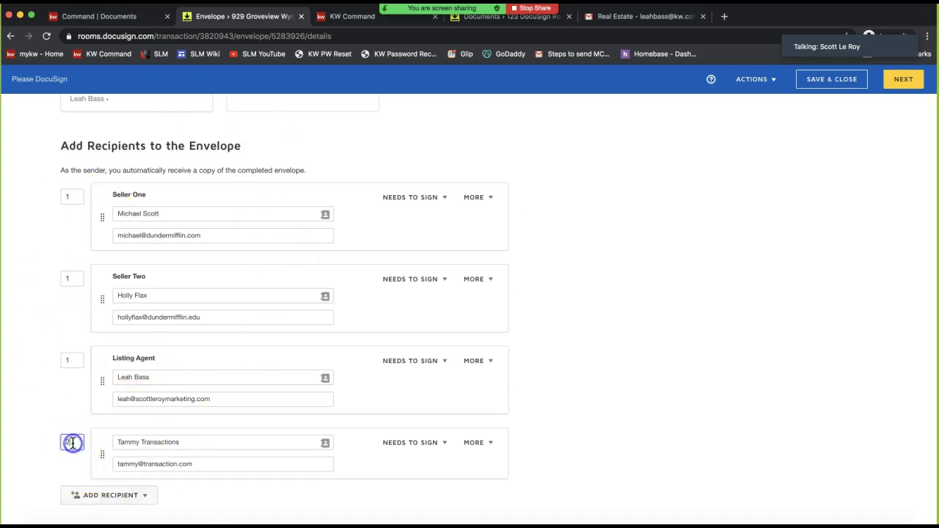
Set Seller Two's action from Needs to Sign to Needs to View
click(415, 280)
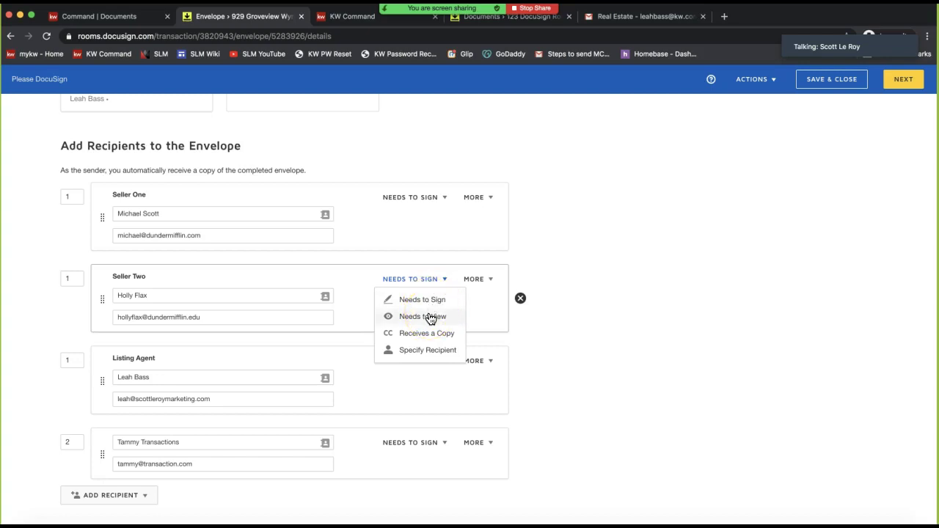
click(430, 317)
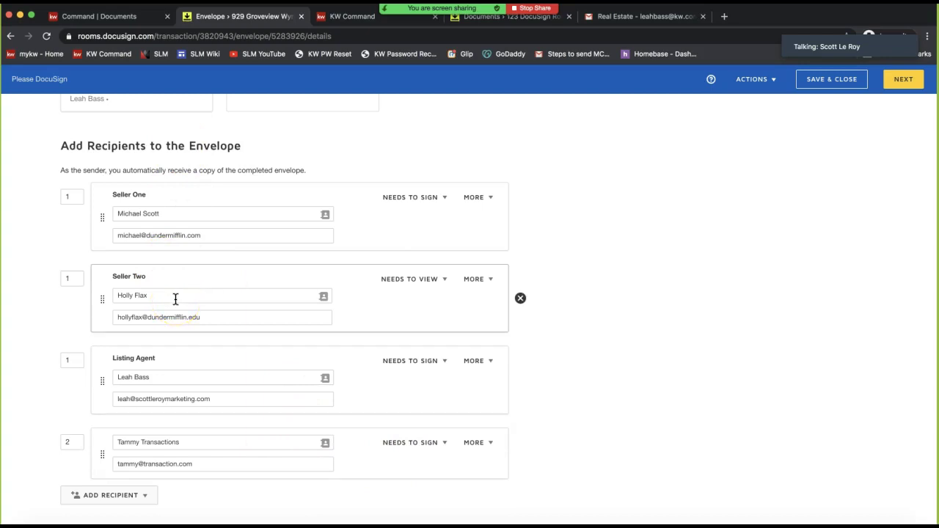
click(411, 284)
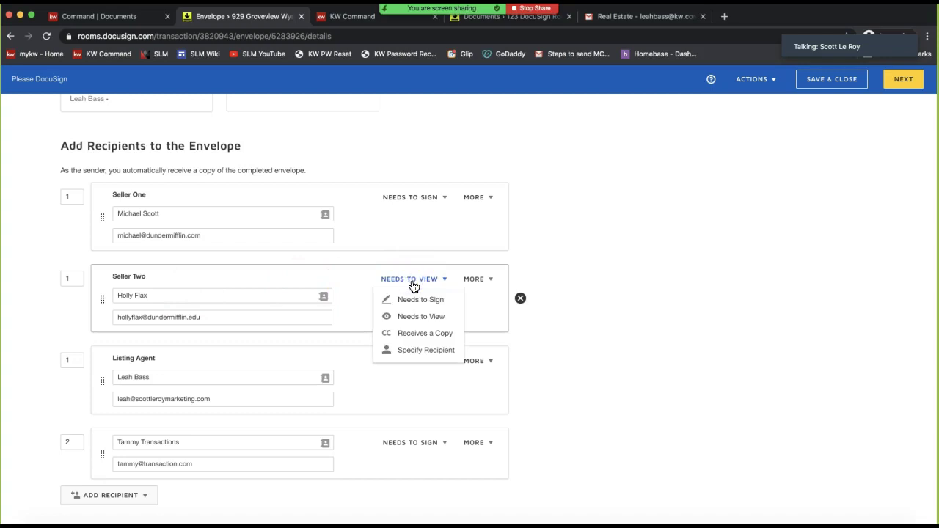
click(280, 134)
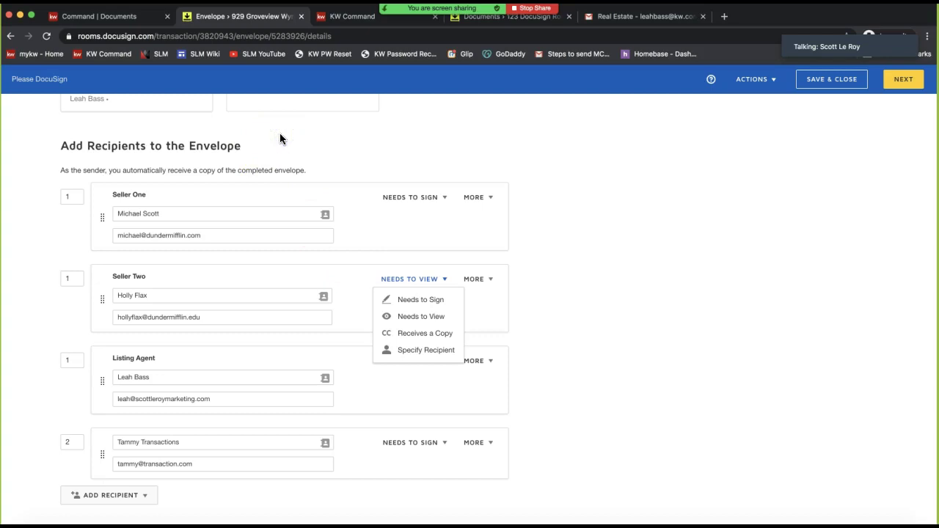
Recheck the routing orders of Seller Two, the Listing Agent and the fourth recipient
click(73, 198)
click(76, 280)
click(75, 362)
click(76, 445)
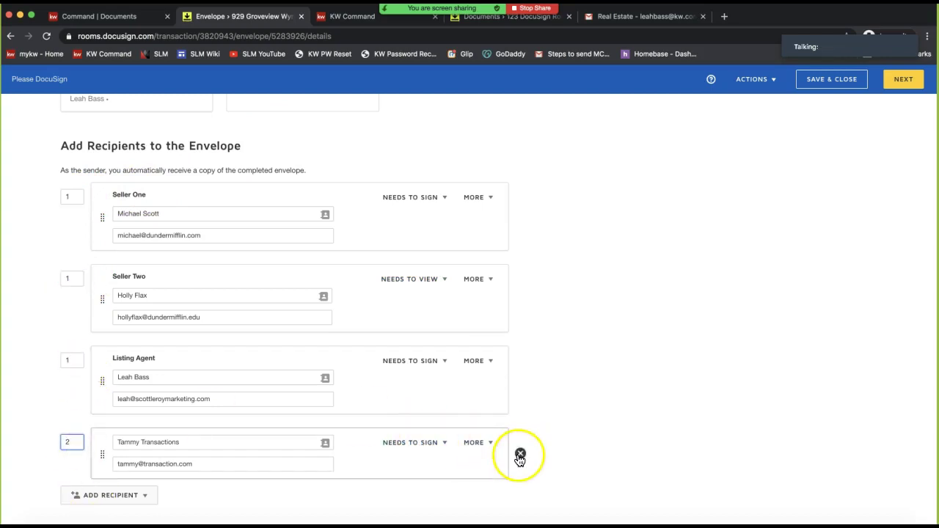
Remove the fourth recipient, check the Listing Agent's routing order, and save the recipient settings
click(520, 454)
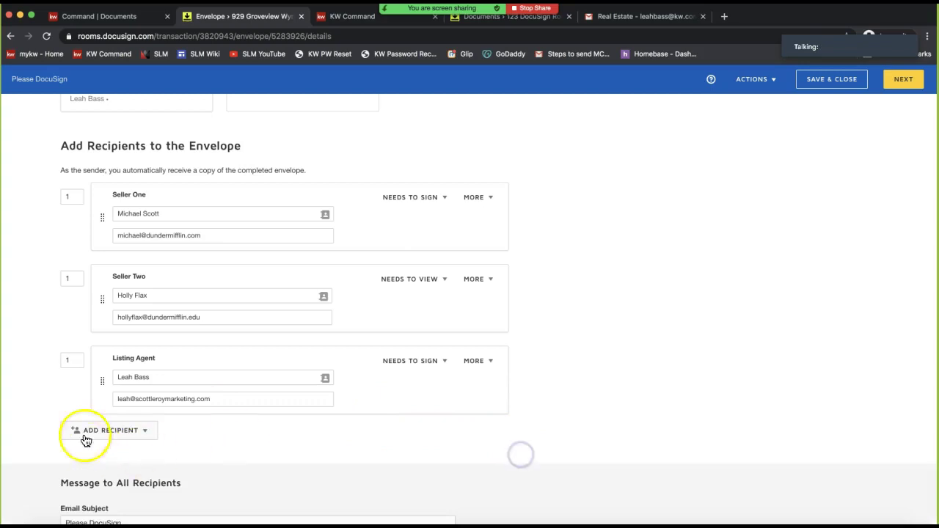
click(73, 360)
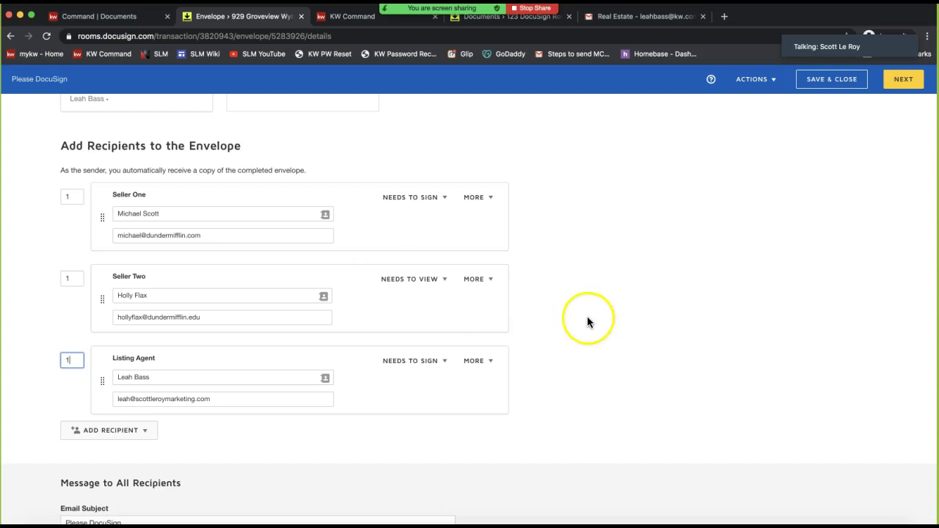
scroll(688, 342, down, 3)
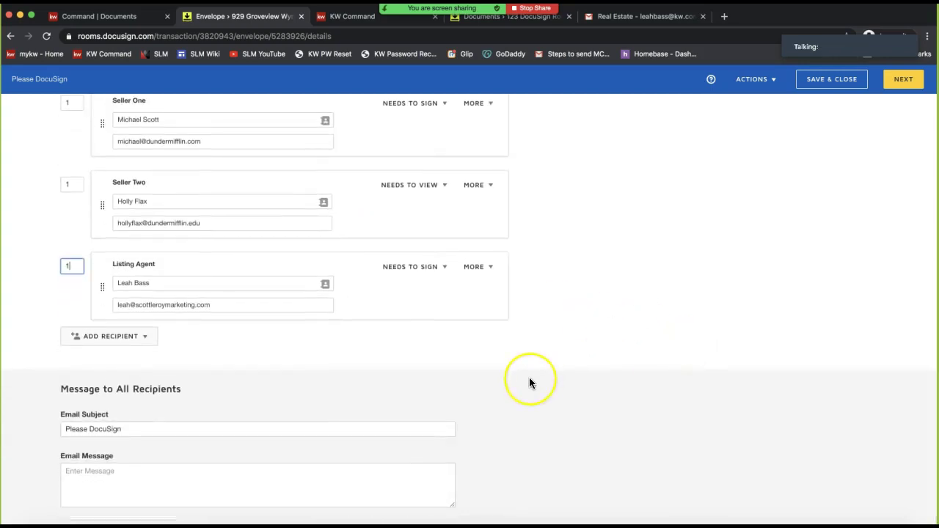
scroll(700, 363, up, 6)
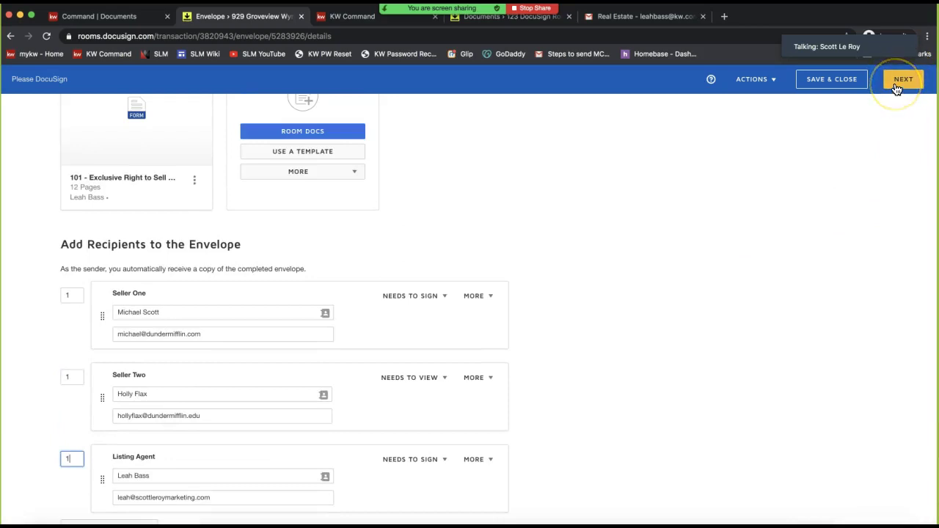
click(753, 81)
click(831, 81)
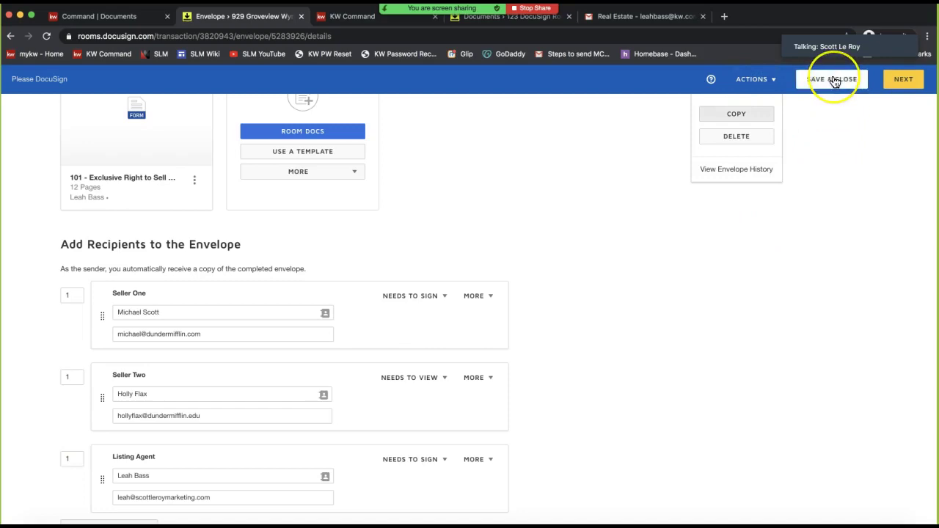
click(754, 332)
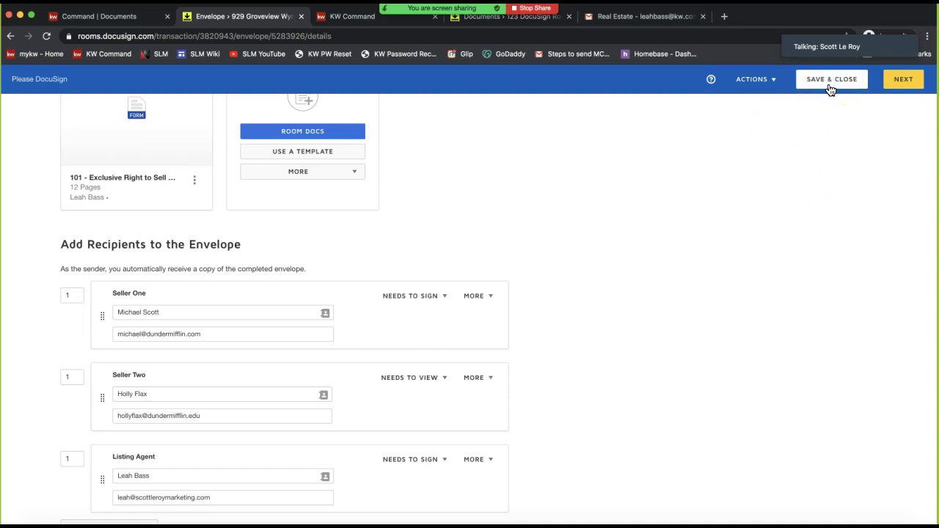
Continue to field placement and scroll through the pre-tagged Initial fields on each page
click(910, 79)
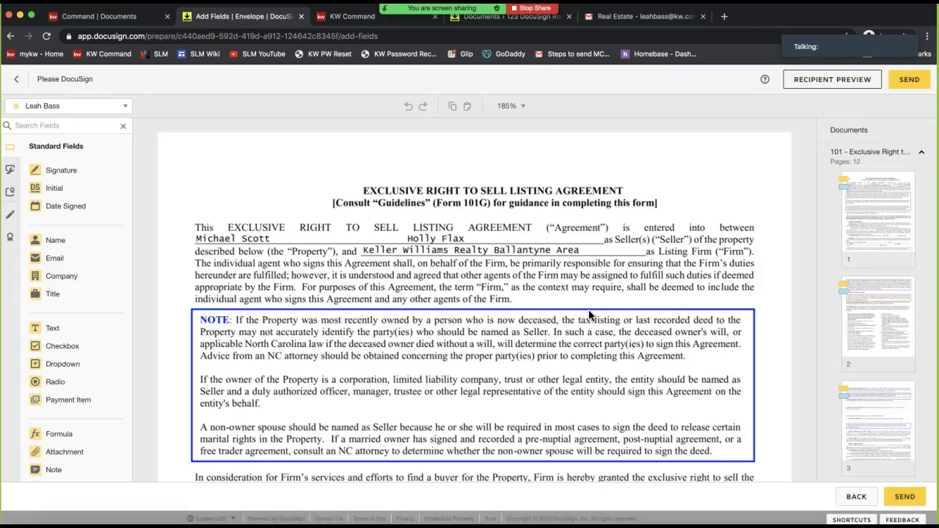
click(380, 235)
click(277, 239)
scroll(276, 239, right, 1)
scroll(372, 290, down, 10)
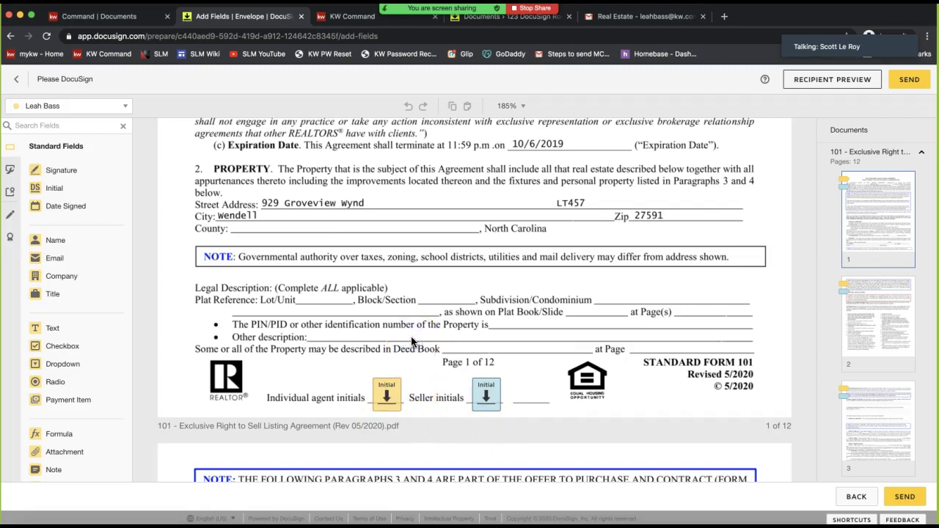
scroll(410, 308, down, 15)
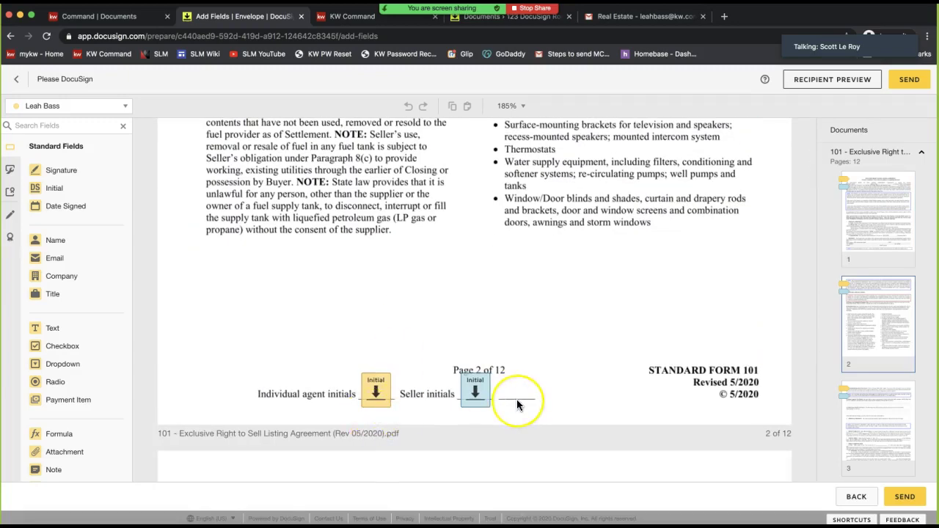
scroll(517, 402, down, 5)
scroll(518, 403, down, 5)
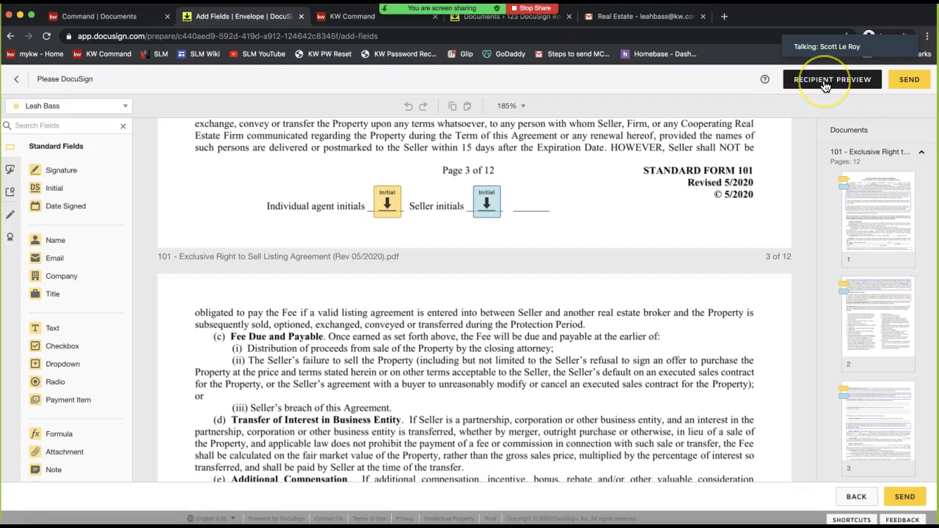
Preview the envelope as Seller One, start the signing walkthrough and try the first Initial field
click(813, 87)
click(123, 84)
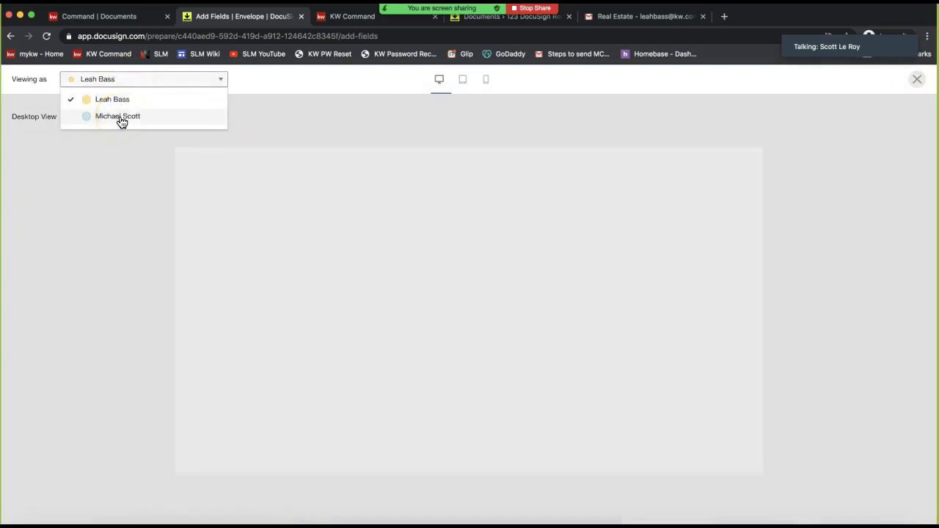
click(120, 117)
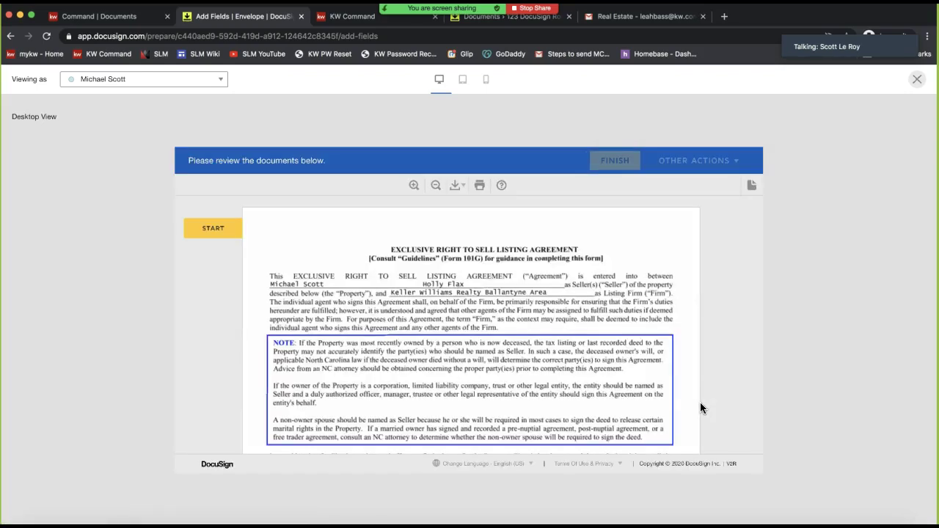
scroll(449, 345, down, 2)
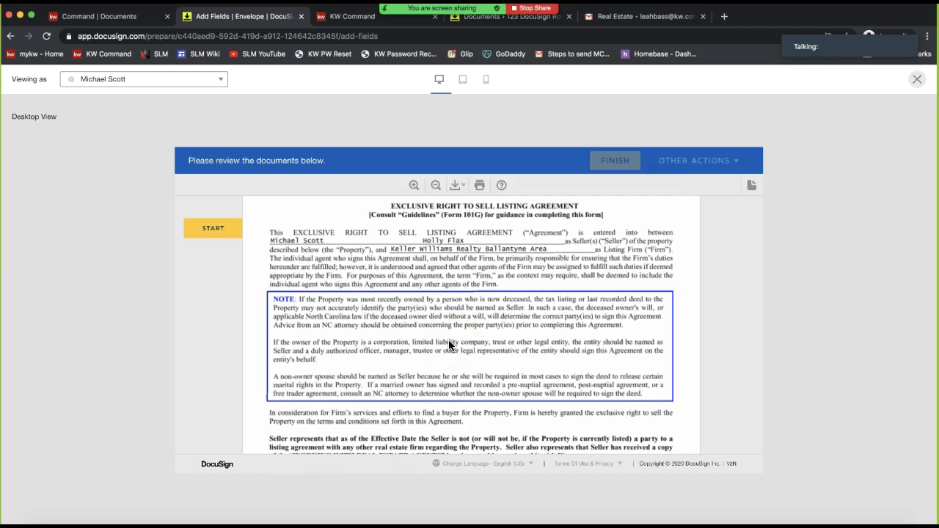
scroll(448, 341, down, 10)
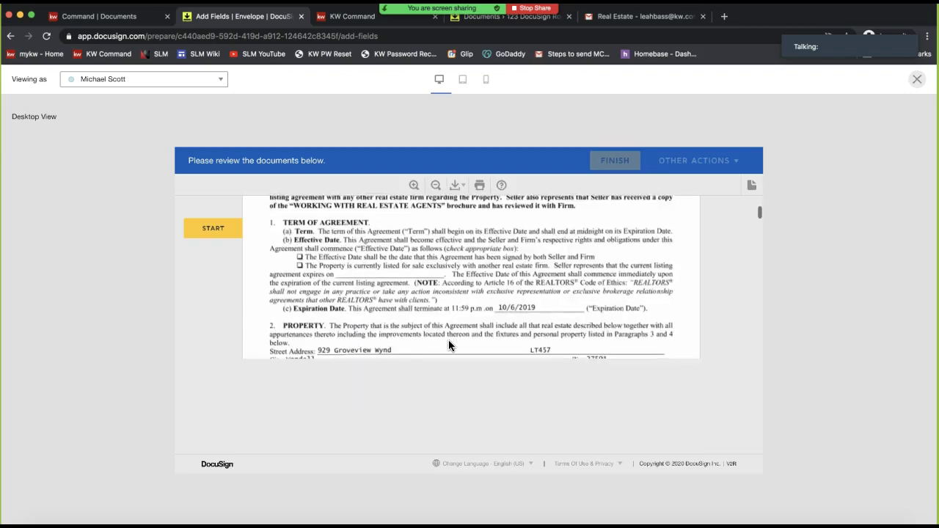
click(206, 228)
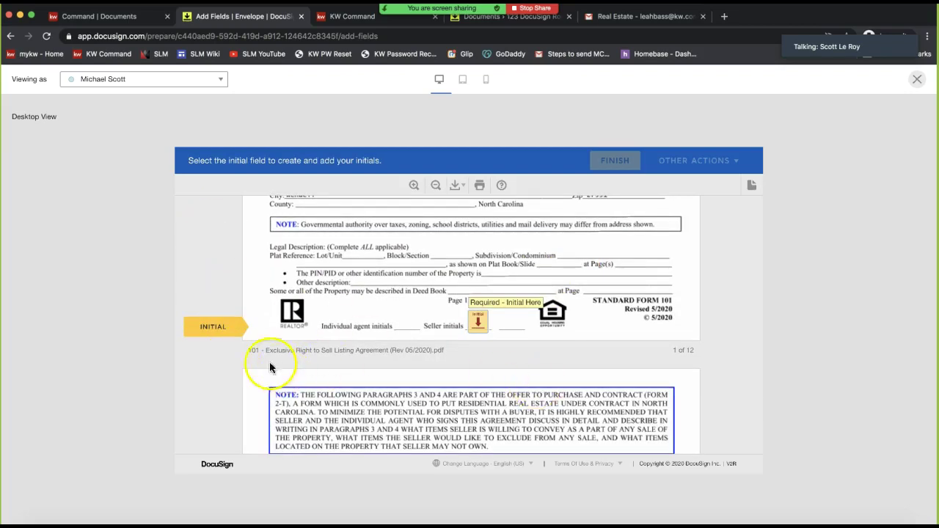
click(477, 323)
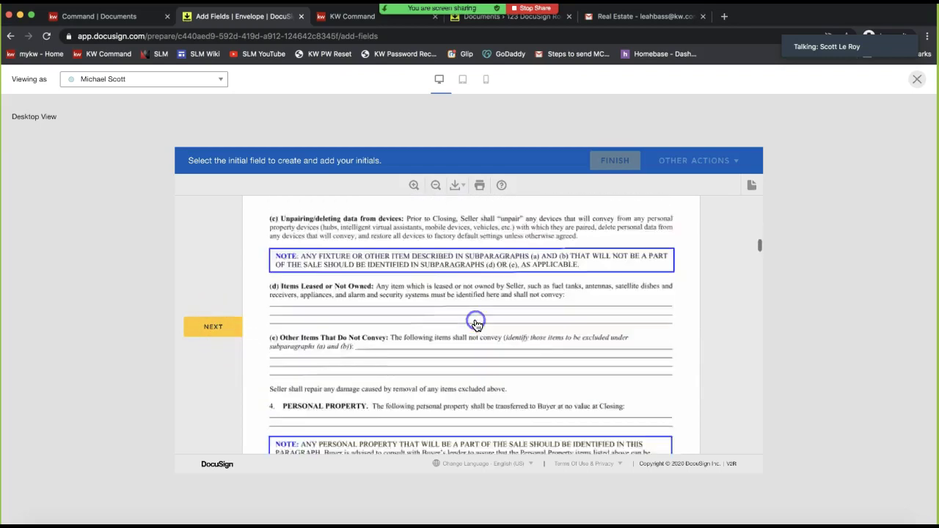
Close the signer preview, check the recipient list, and go back to Envelope Details
click(917, 79)
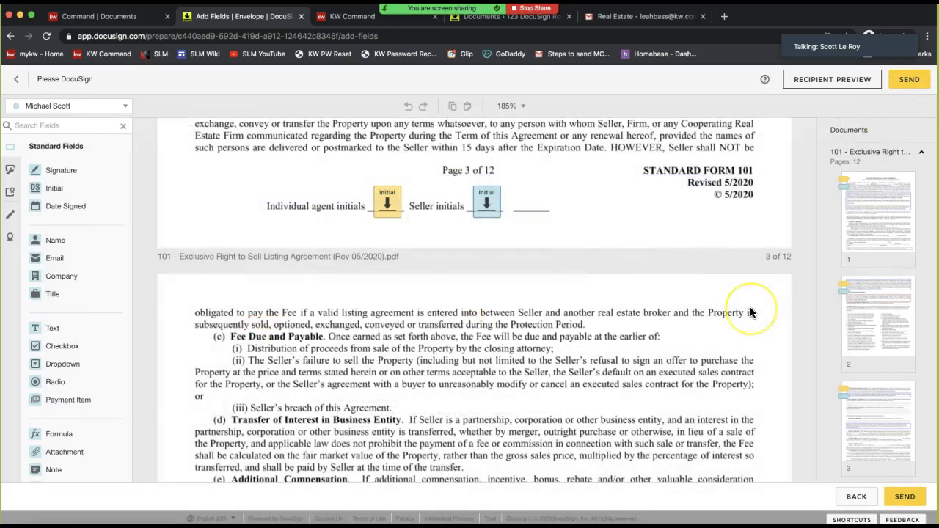
click(630, 301)
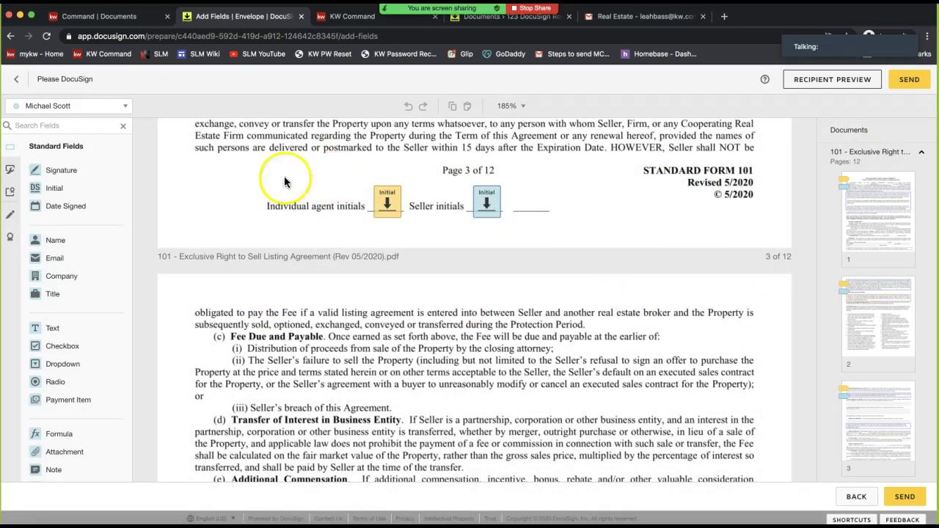
click(52, 106)
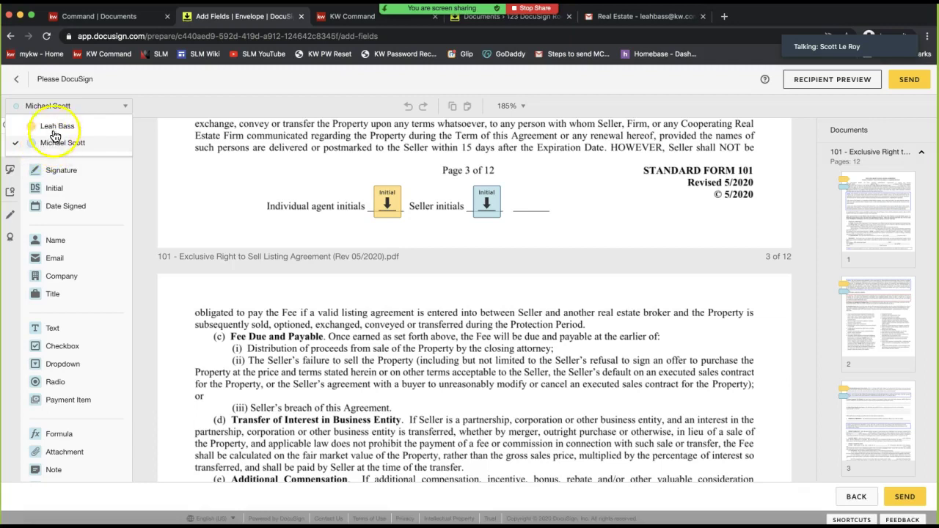
click(17, 78)
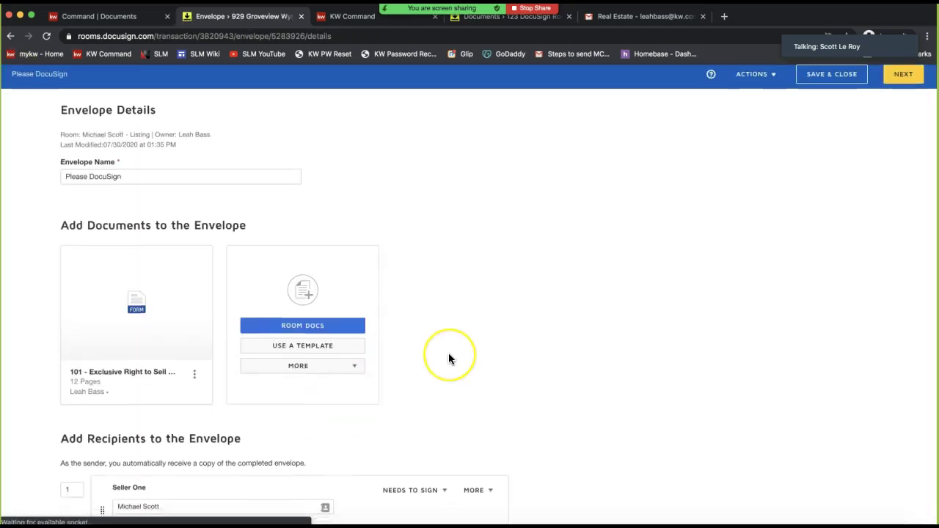
Change Seller Two from Needs to View to Needs to Sign and continue to field placement
scroll(449, 353, down, 4)
click(411, 289)
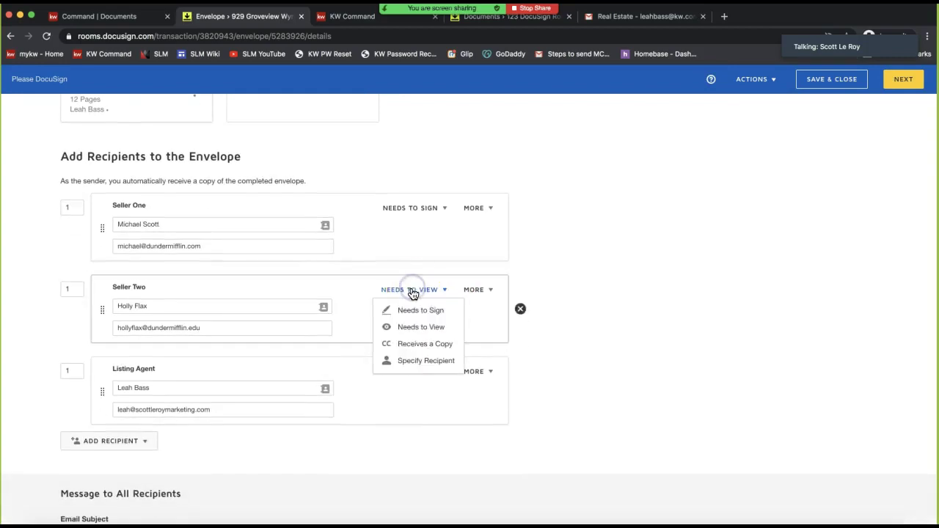
click(416, 317)
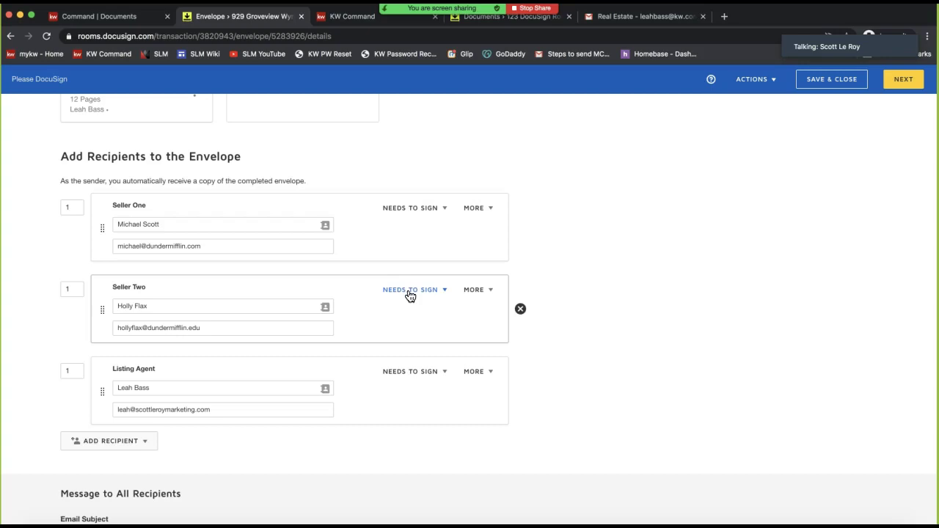
click(718, 288)
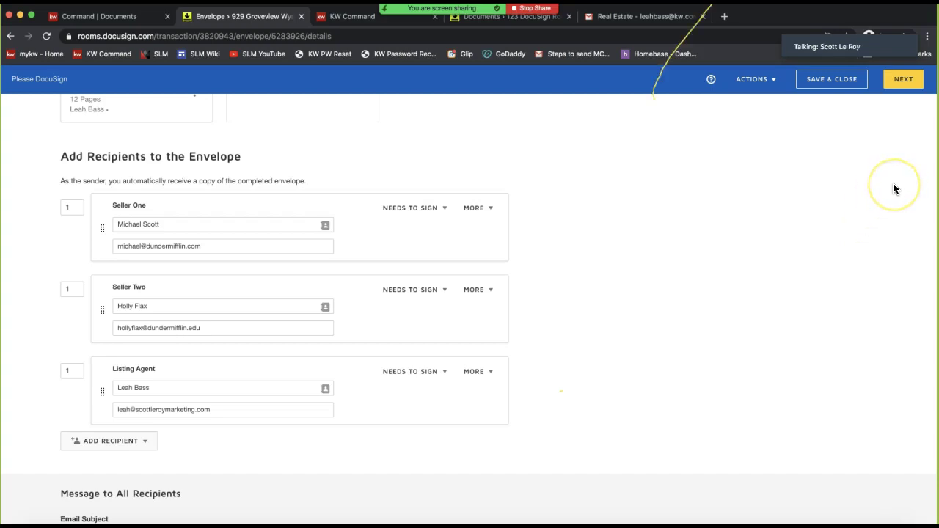
click(900, 79)
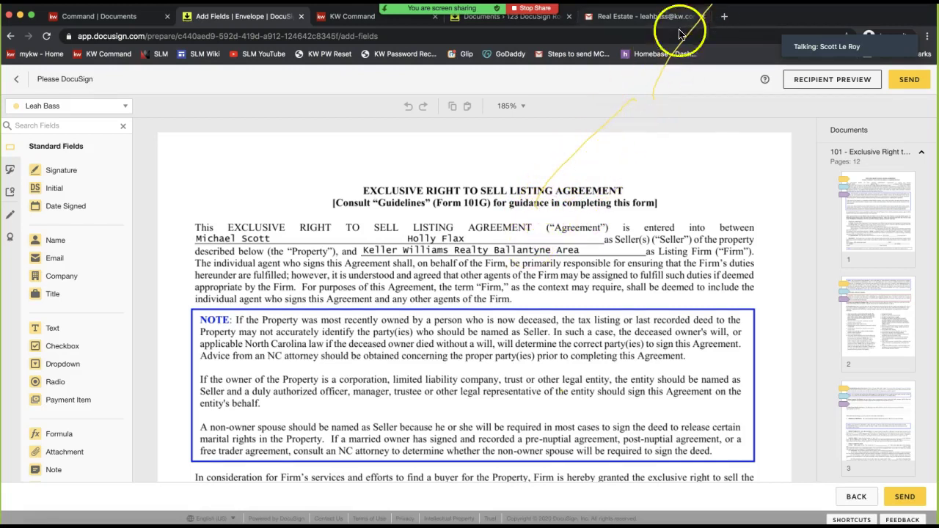
Go back to envelope details and save the Please DocuSign envelope as a draft
scroll(636, 172, down, 1)
scroll(637, 174, down, 15)
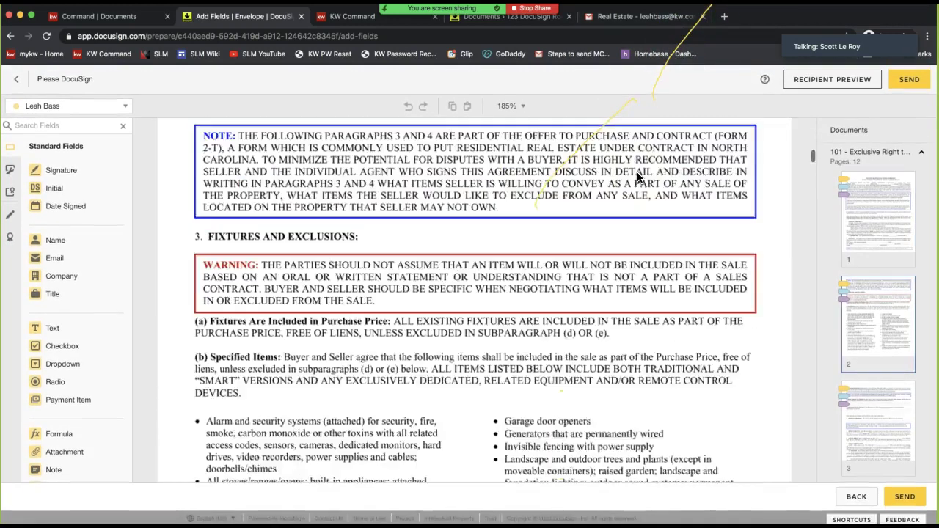
scroll(587, 165, up, 20)
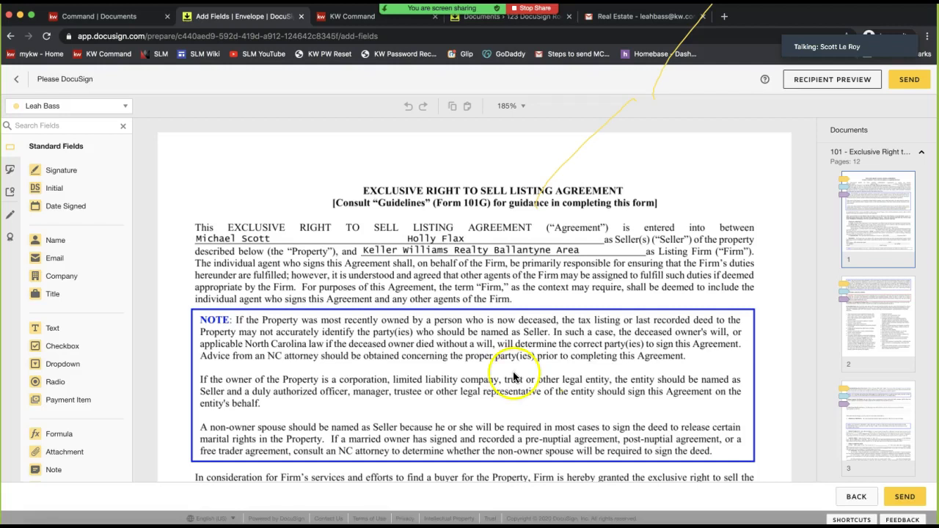
click(19, 89)
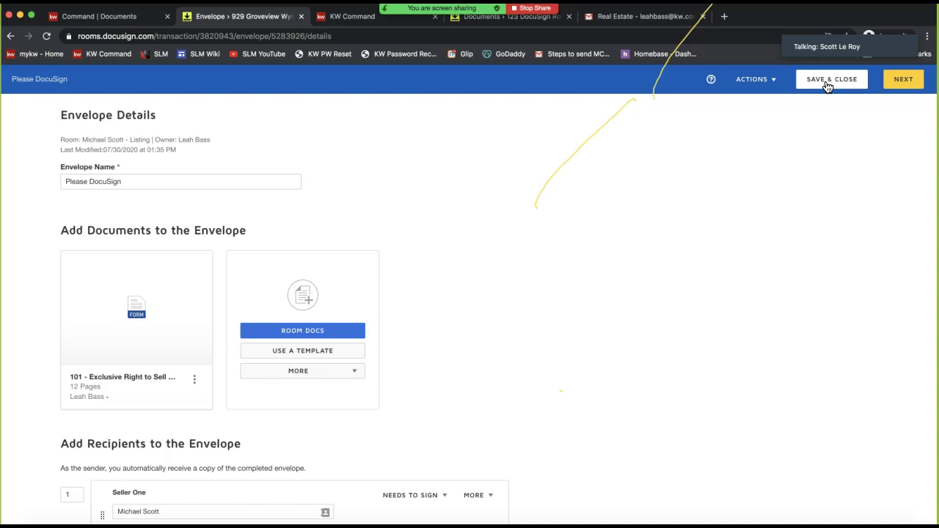
click(832, 86)
click(819, 86)
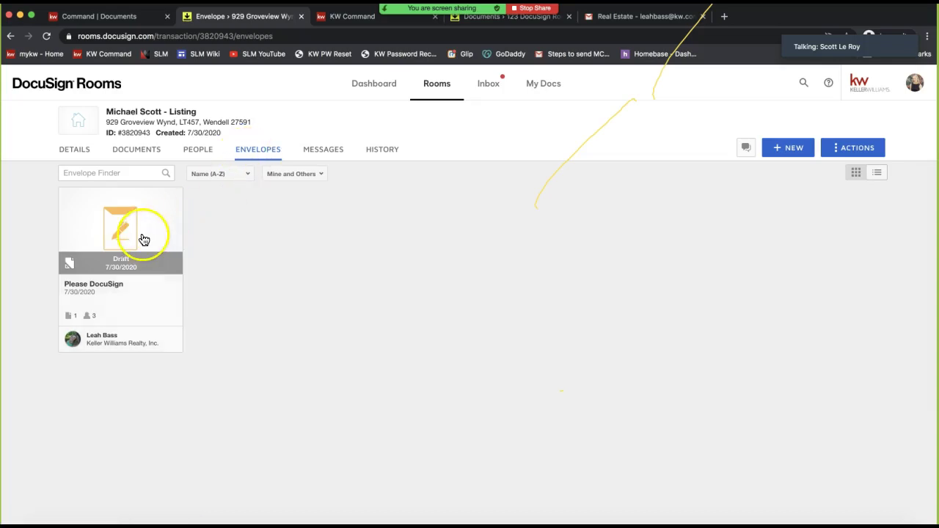
Reopen the Please DocuSign draft, review its three recipients, and continue to field placement
click(117, 240)
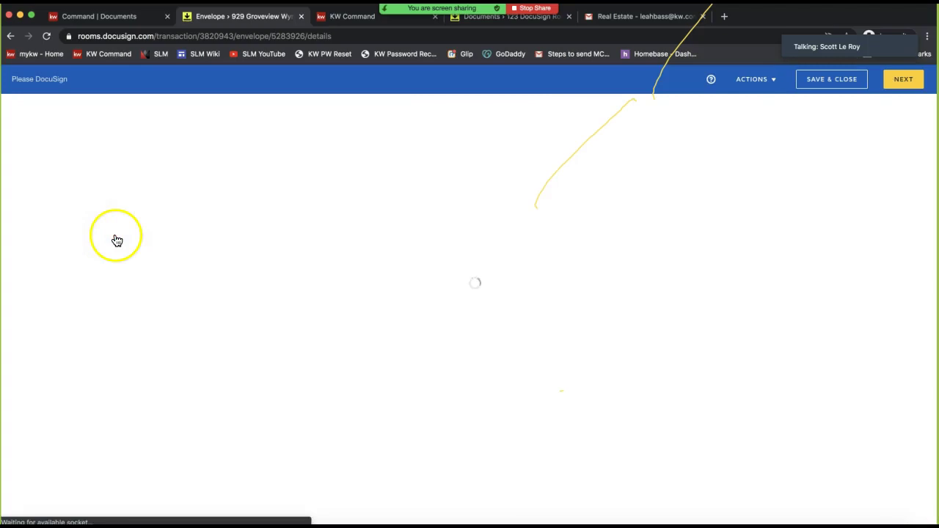
scroll(558, 306, down, 5)
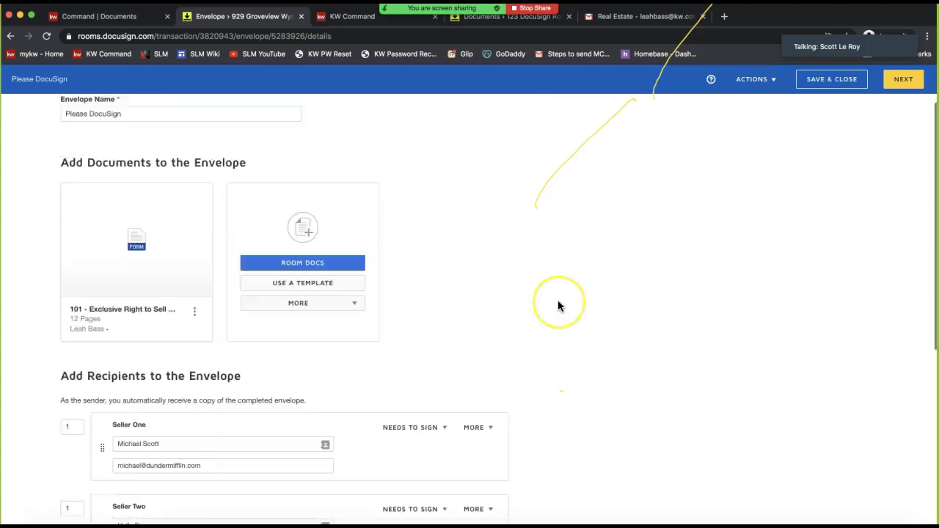
scroll(559, 303, up, 1)
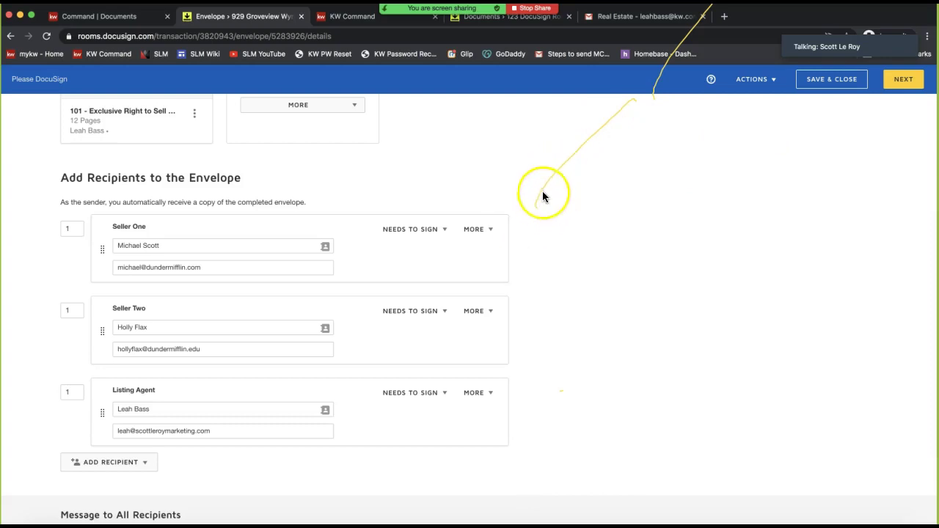
scroll(638, 112, up, 1)
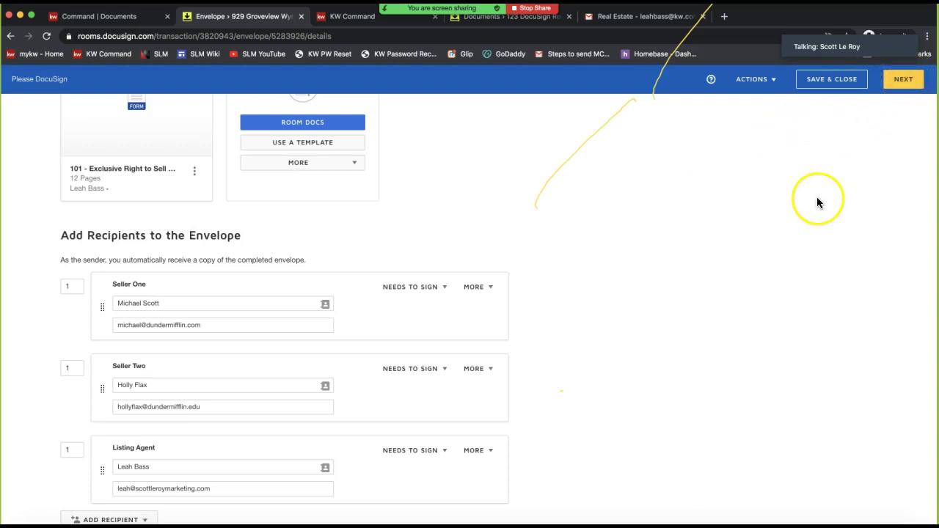
click(896, 81)
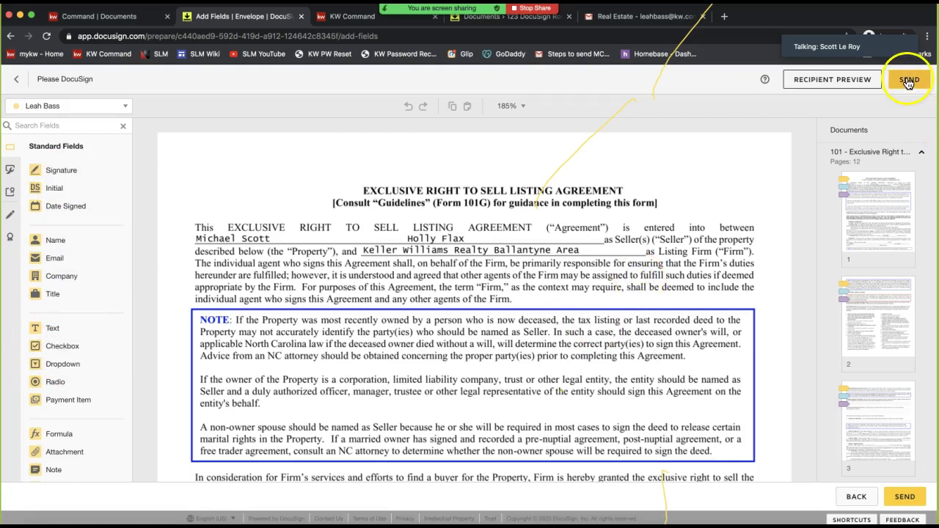
Check the agent's Initial field on page 1 and send the Please DocuSign envelope
scroll(554, 264, down, 8)
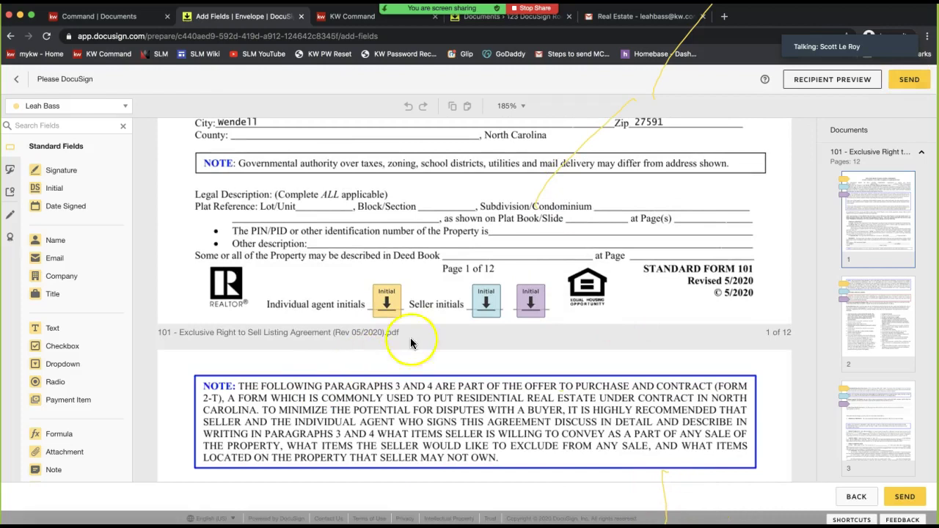
click(387, 314)
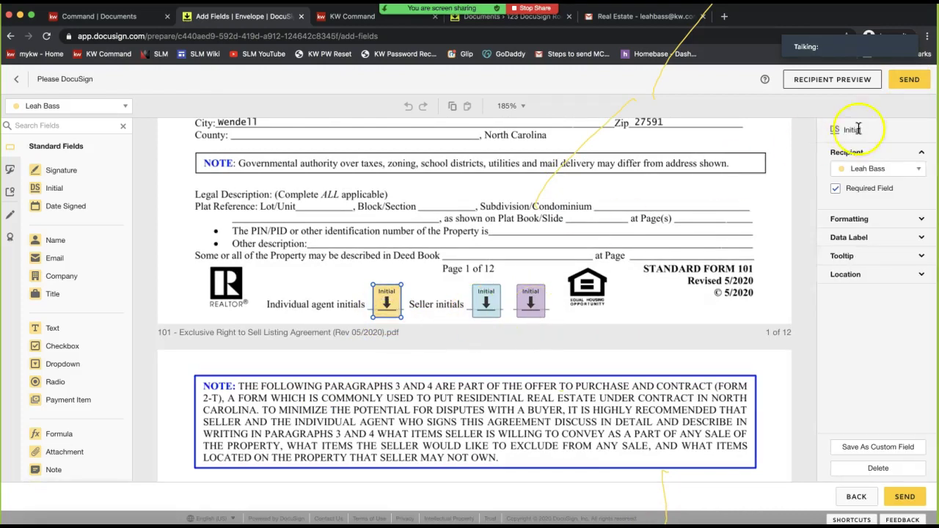
click(909, 82)
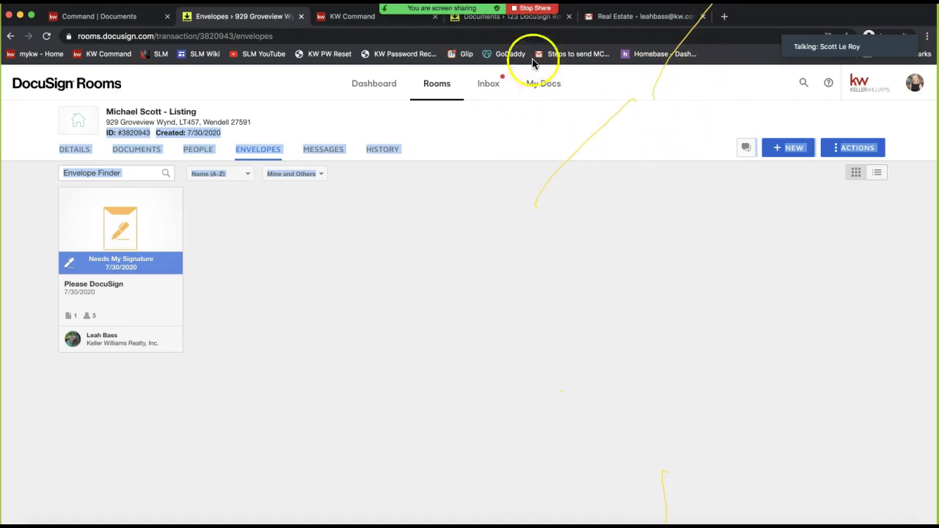
Open and close Zoom's annotation tools, then clear the accidental text selection on the page
mouse_move(455, 11)
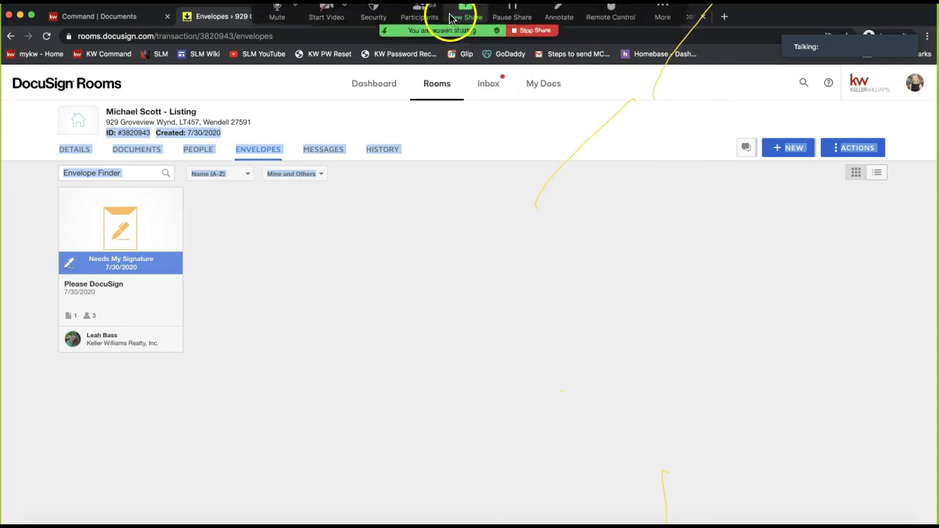
click(559, 17)
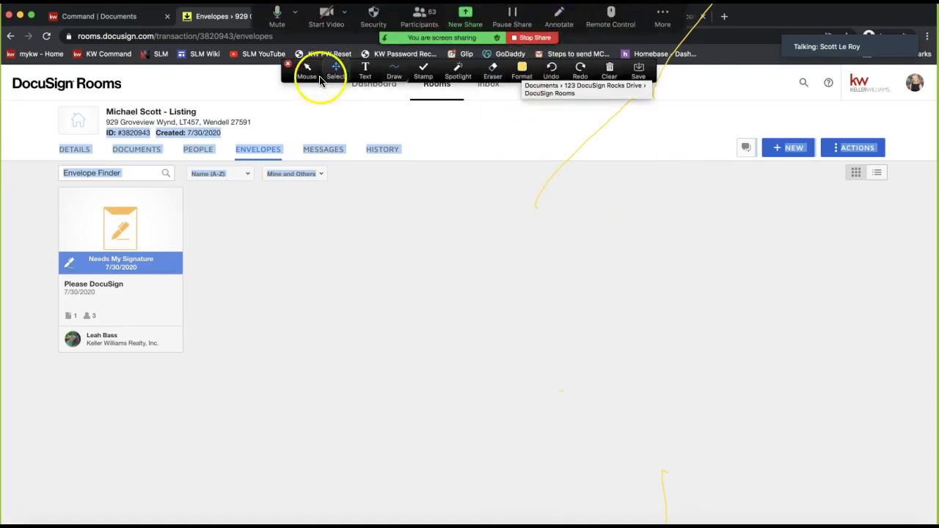
click(288, 65)
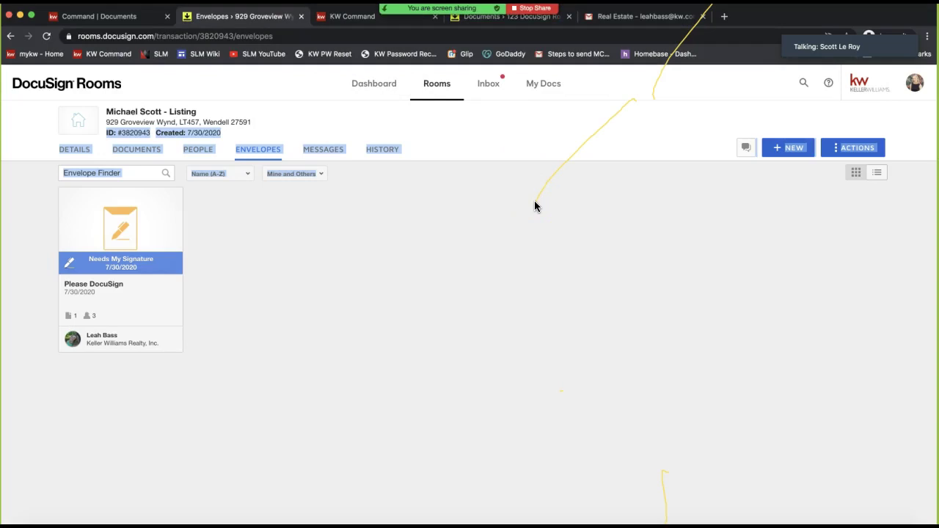
click(444, 216)
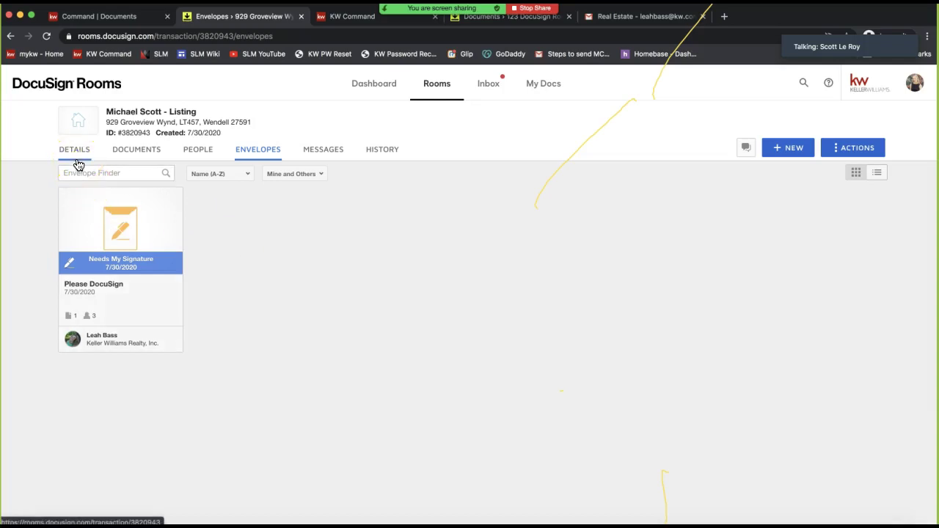
Erase all Zoom annotation drawings and bring up Zoom's screen-share picker
mouse_move(484, 15)
click(552, 15)
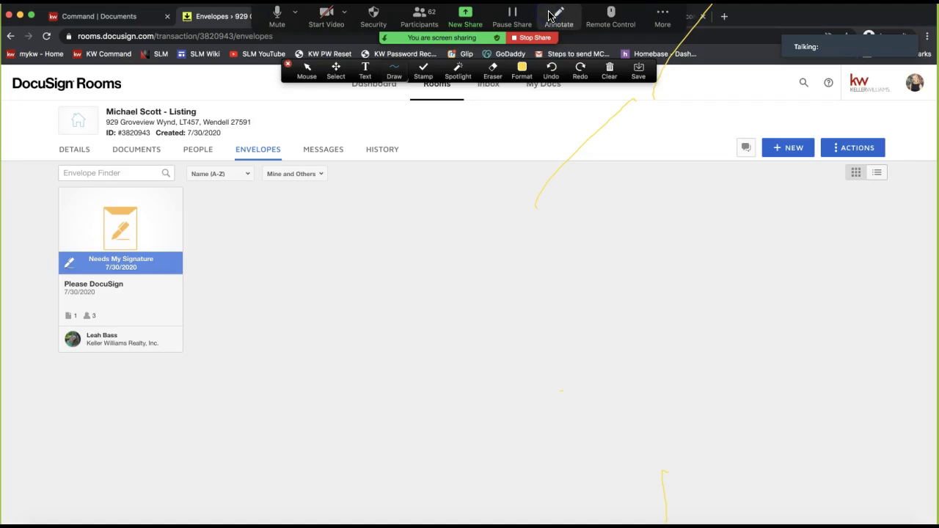
click(609, 68)
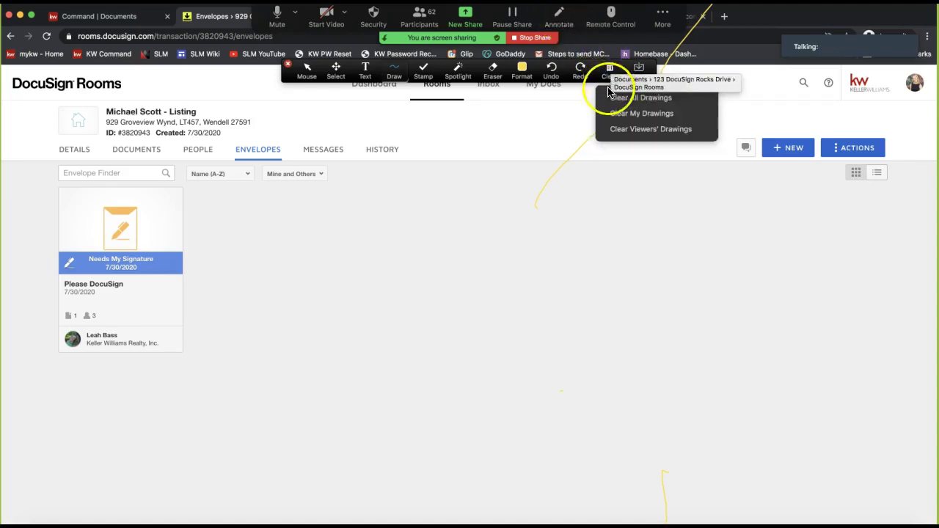
click(610, 96)
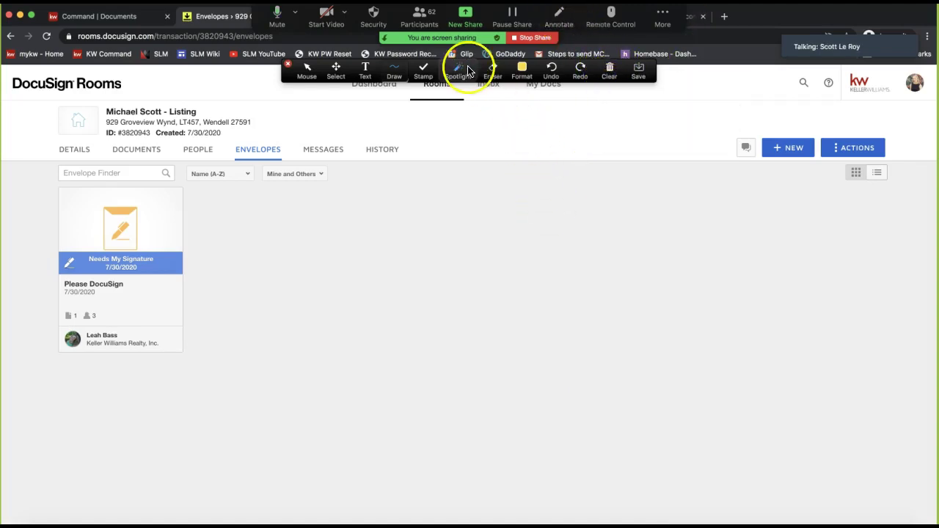
click(465, 16)
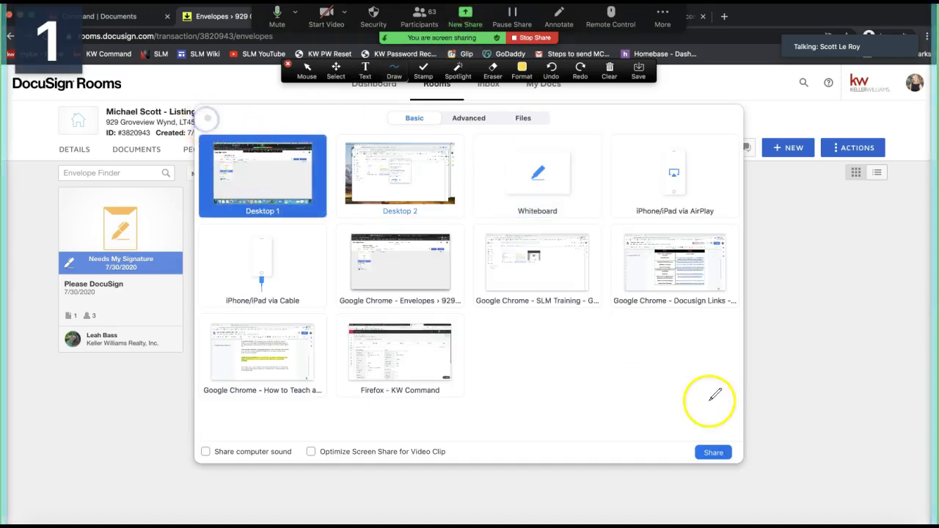
Sketch a yellow annotation line across the top of the shared screen
click(705, 451)
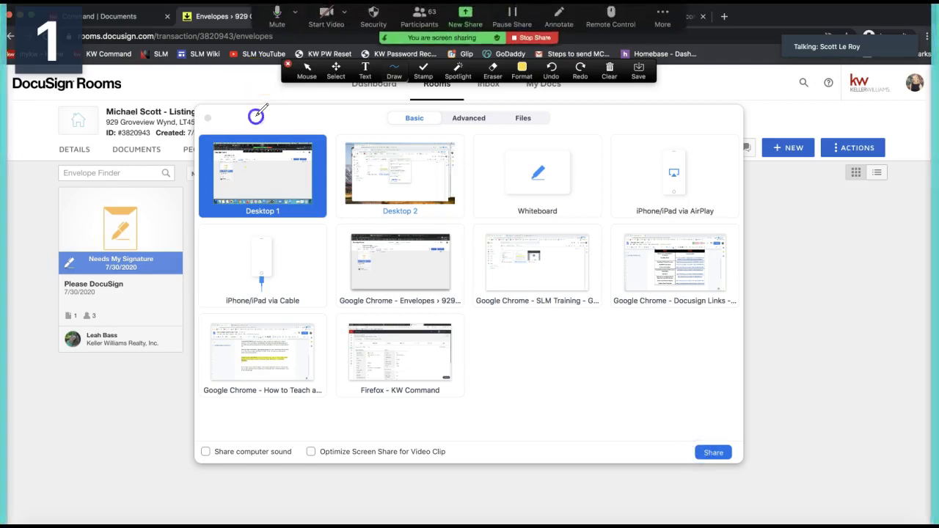
click(608, 71)
click(229, 132)
drag(209, 115, 284, 116)
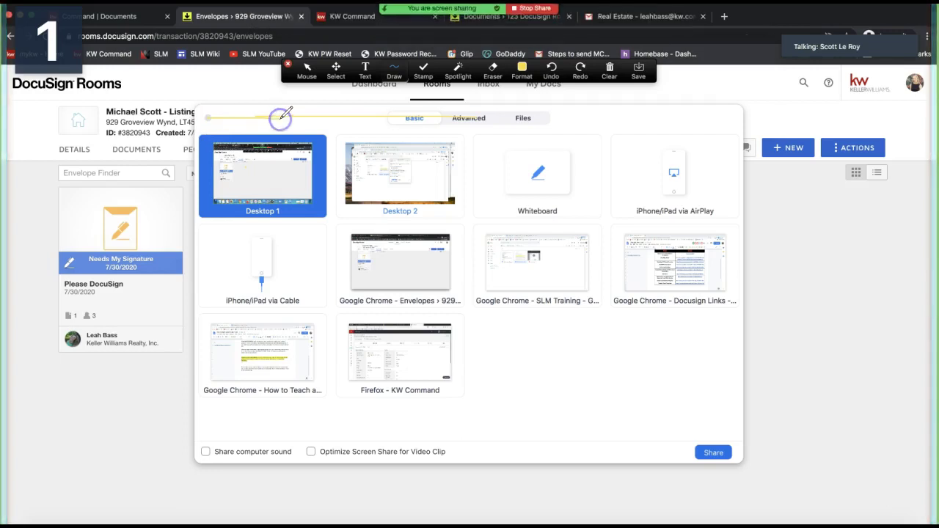
Dismiss Zoom's annotation tools and share picker, then switch to the room's Documents tab
click(608, 71)
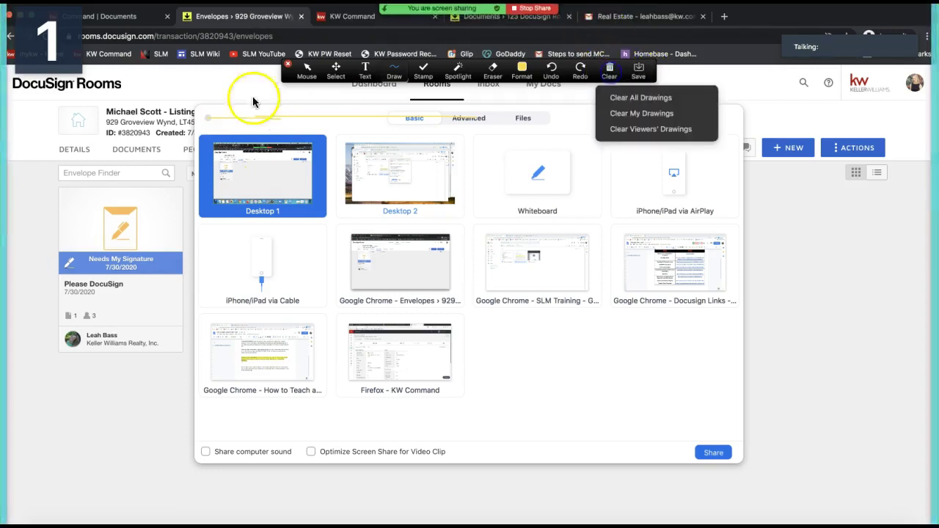
click(287, 64)
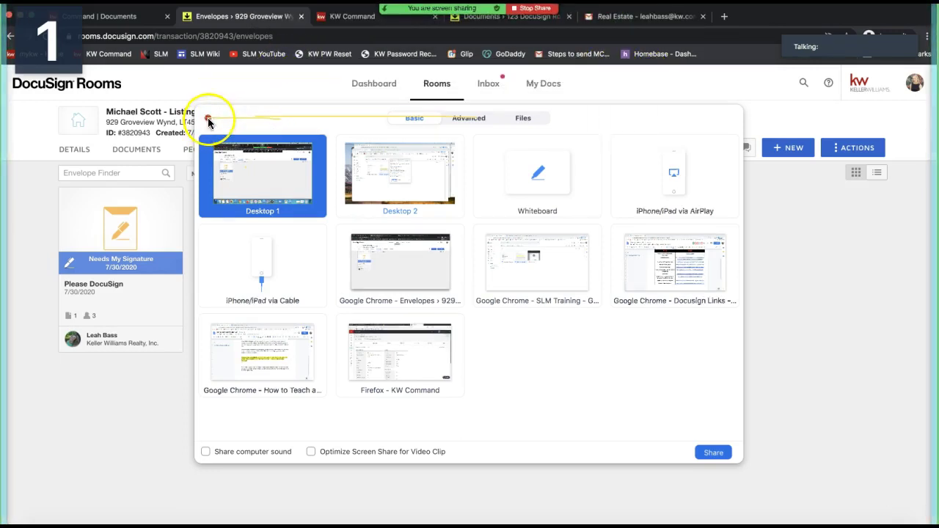
click(208, 120)
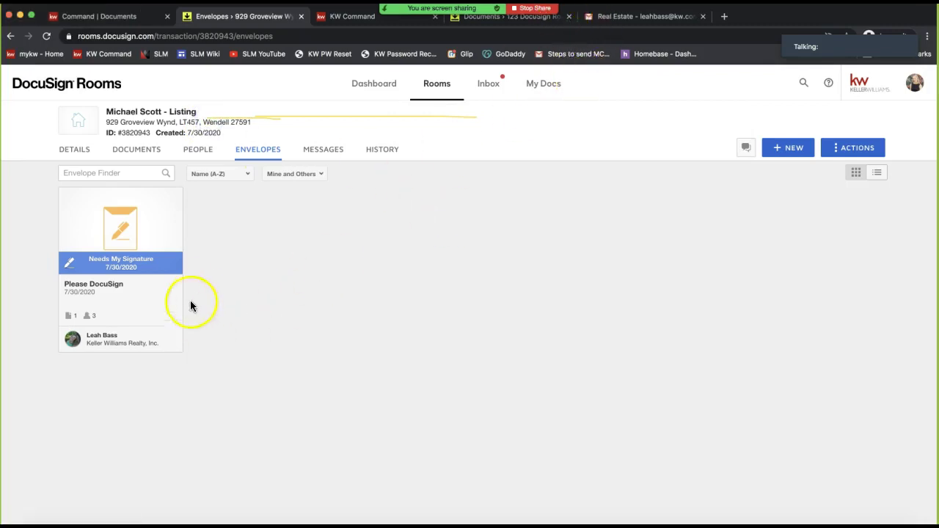
click(122, 152)
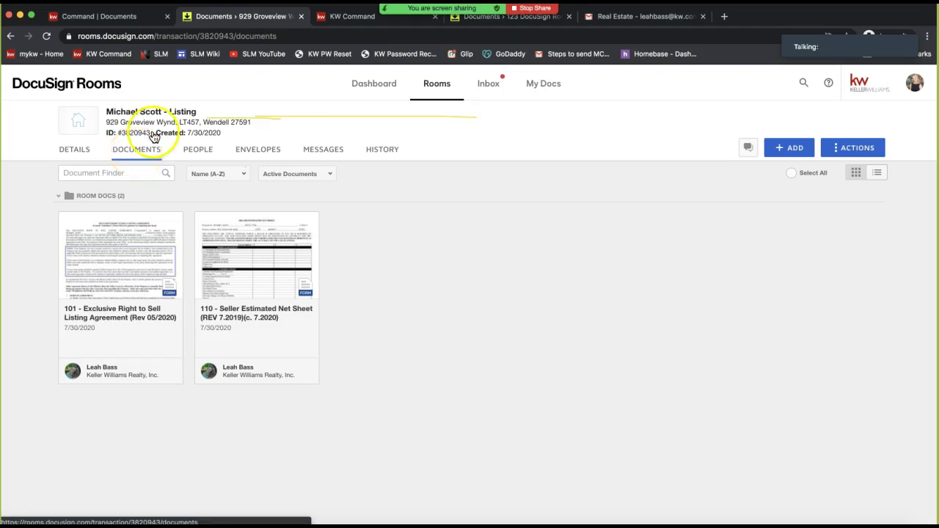
Erase all Zoom annotation drawings and bring up the ADD document choices
mouse_move(491, 18)
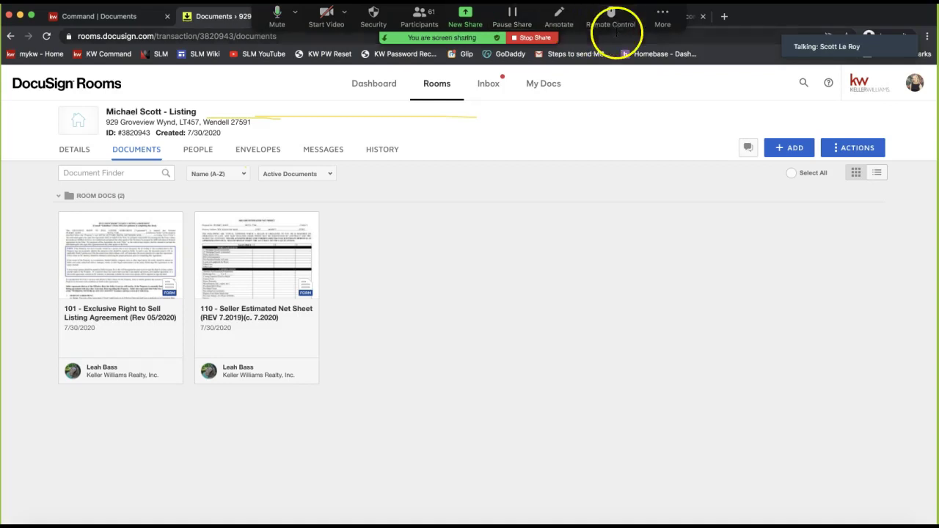
click(555, 14)
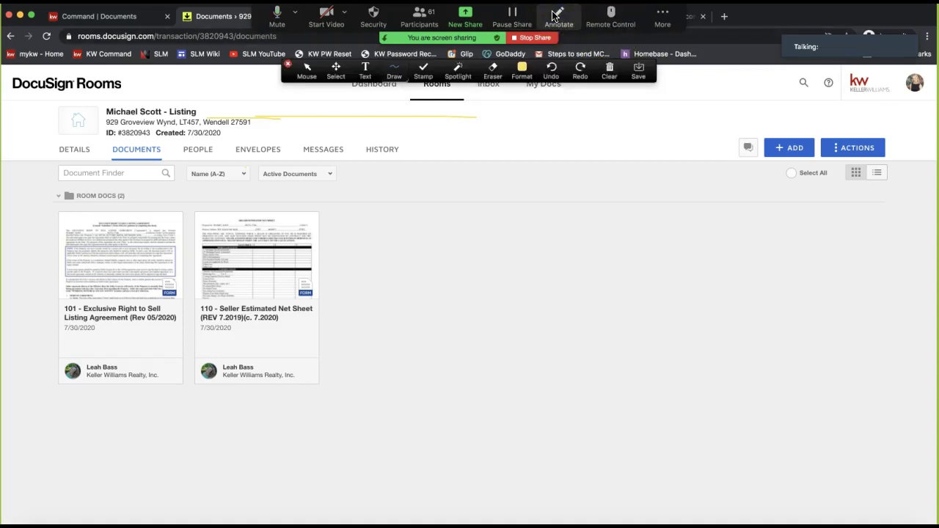
click(608, 70)
click(610, 96)
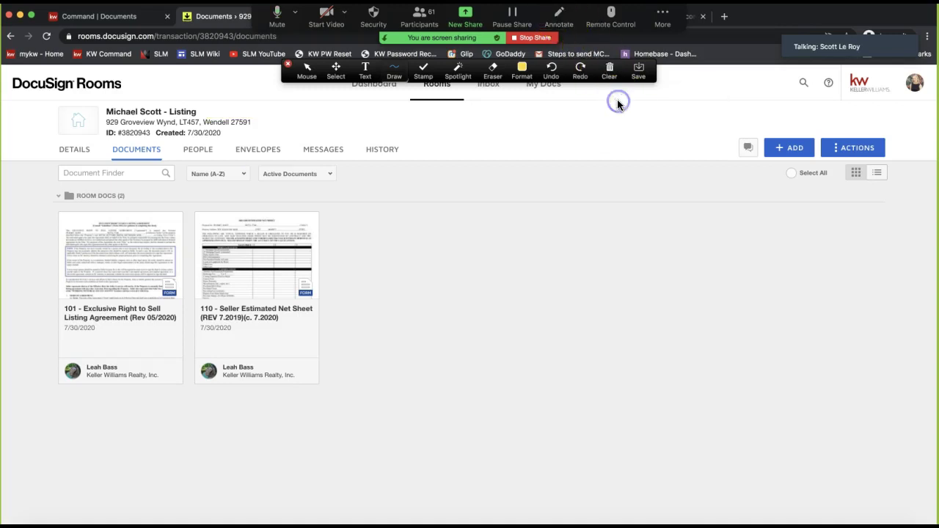
click(286, 66)
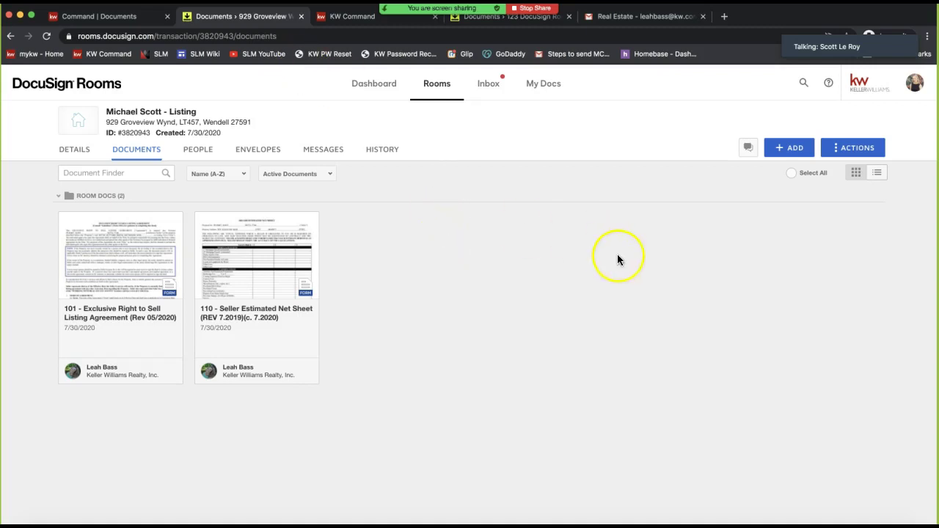
click(783, 148)
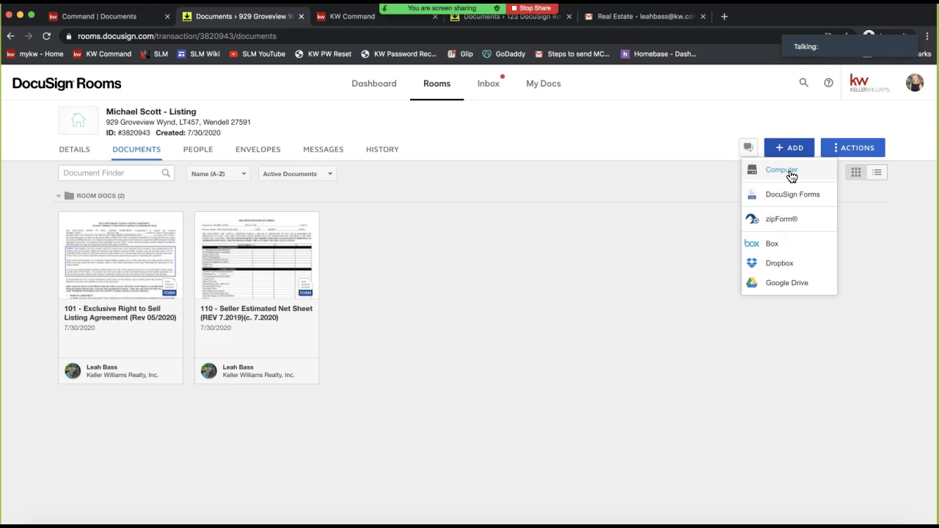
Upload the 2-T Offer to Purchase and Contract PDF from the Desktop via Computer
click(790, 174)
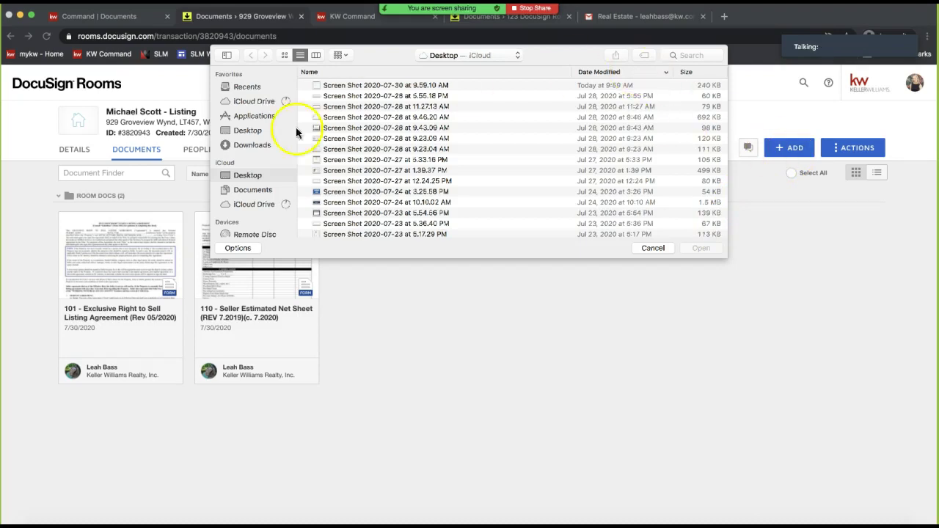
click(252, 145)
scroll(408, 153, down, 3)
scroll(404, 157, down, 15)
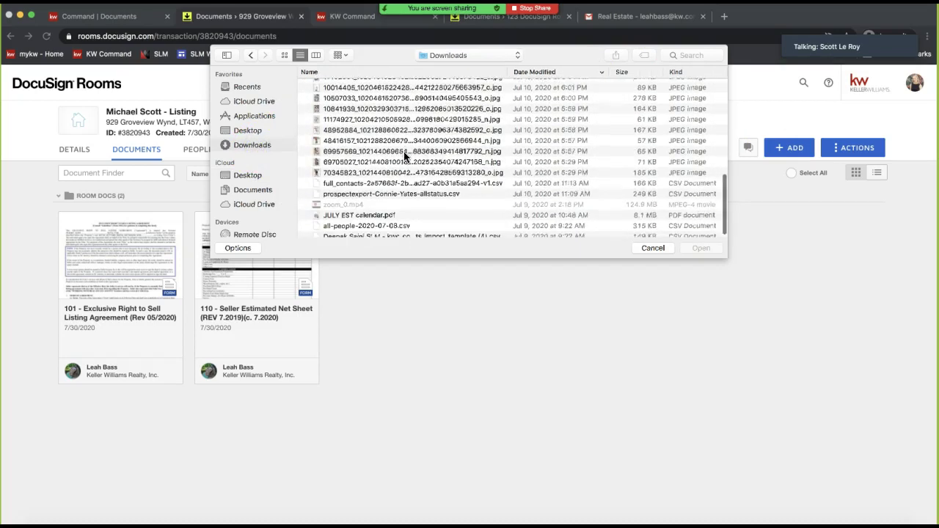
click(248, 130)
scroll(419, 160, down, 10)
scroll(418, 163, down, 8)
scroll(416, 191, down, 8)
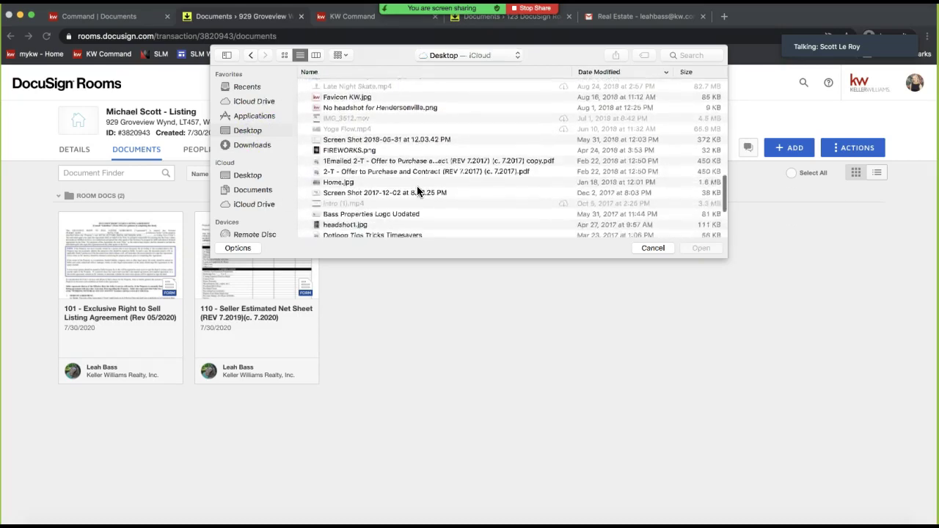
scroll(416, 190, down, 1)
click(356, 159)
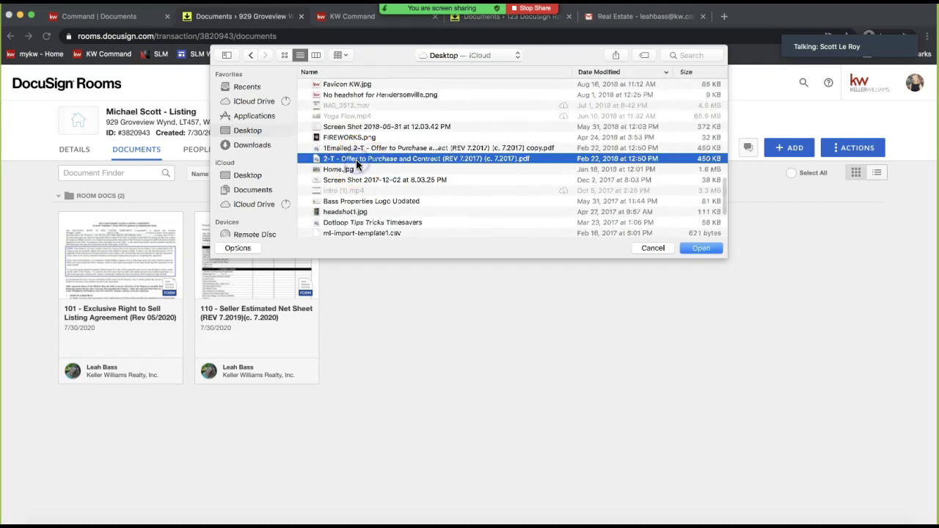
double_click(355, 159)
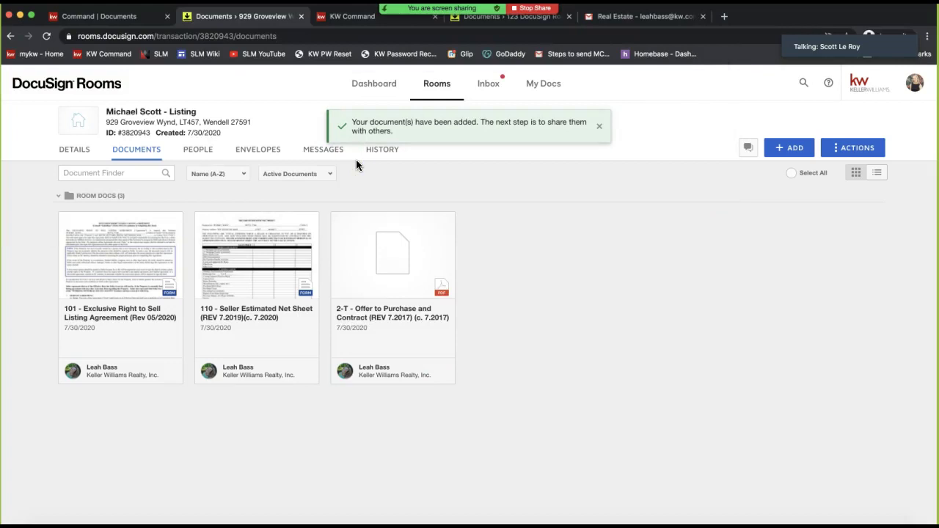
click(791, 149)
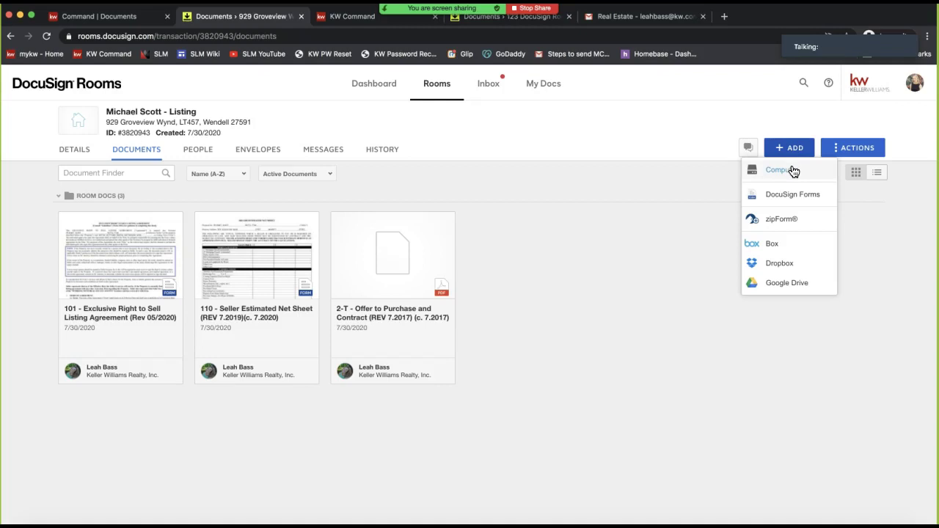
click(792, 171)
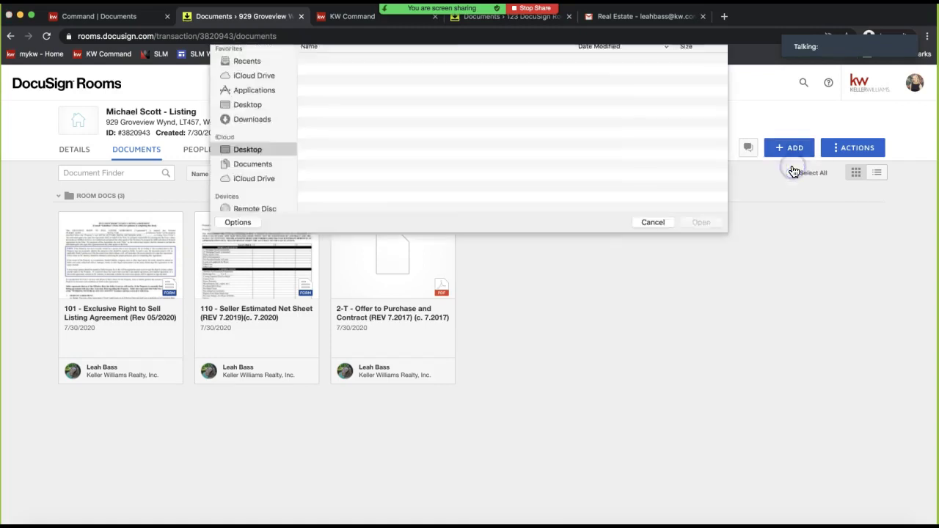
click(651, 248)
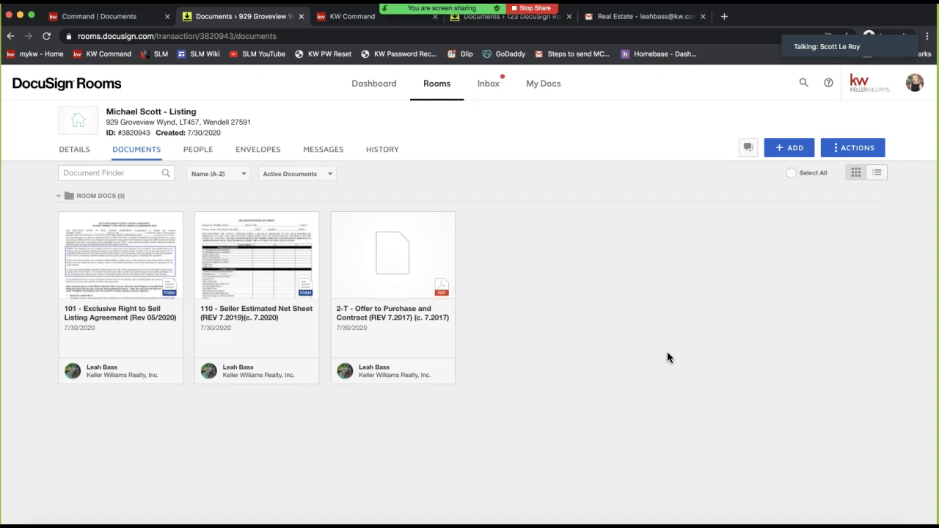
click(387, 281)
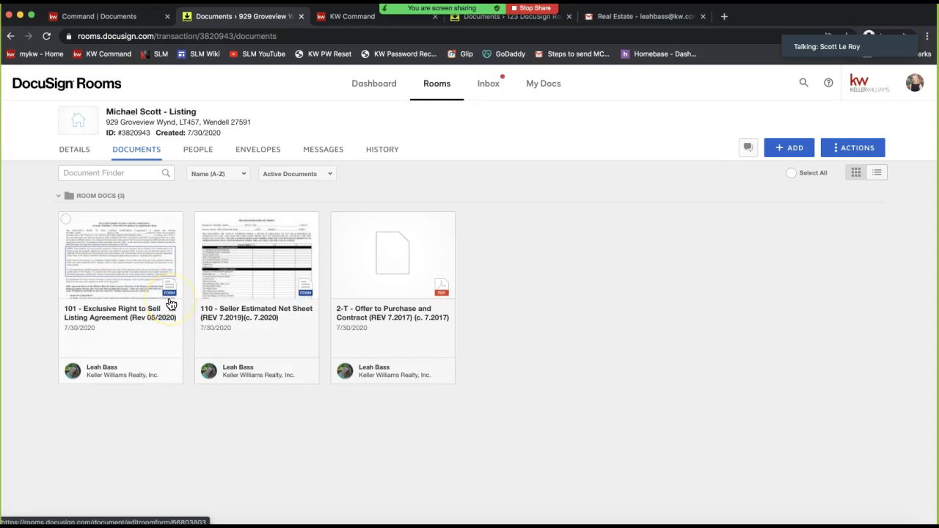
Open the 2-T Offer to Purchase and Contract PDF and show its document actions menu
click(391, 268)
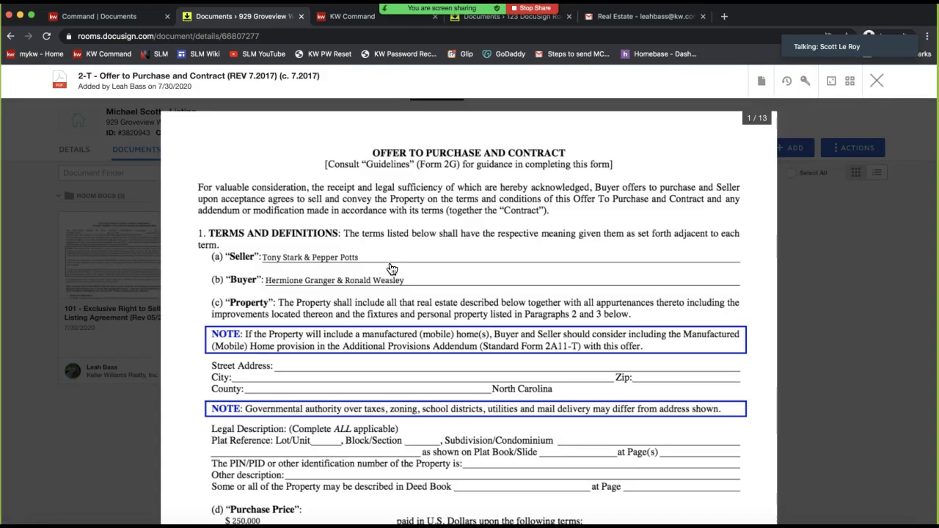
click(364, 257)
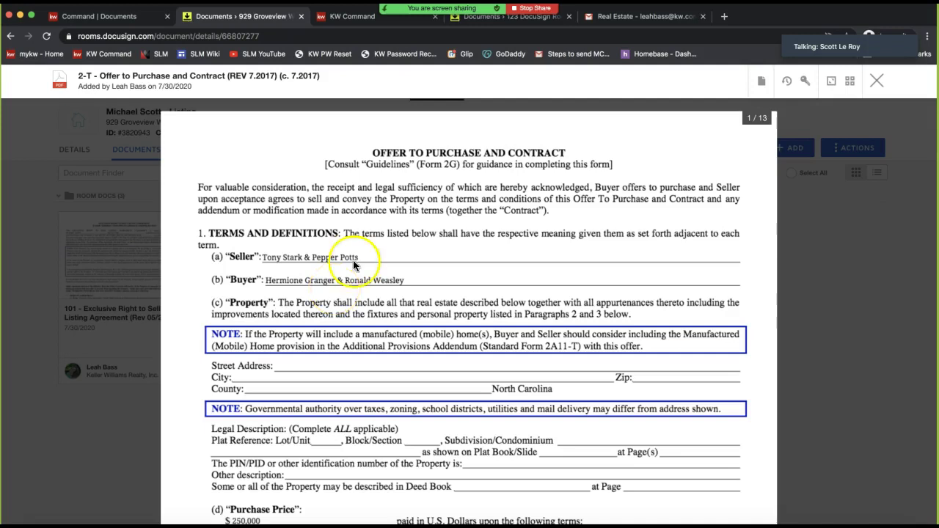
click(761, 84)
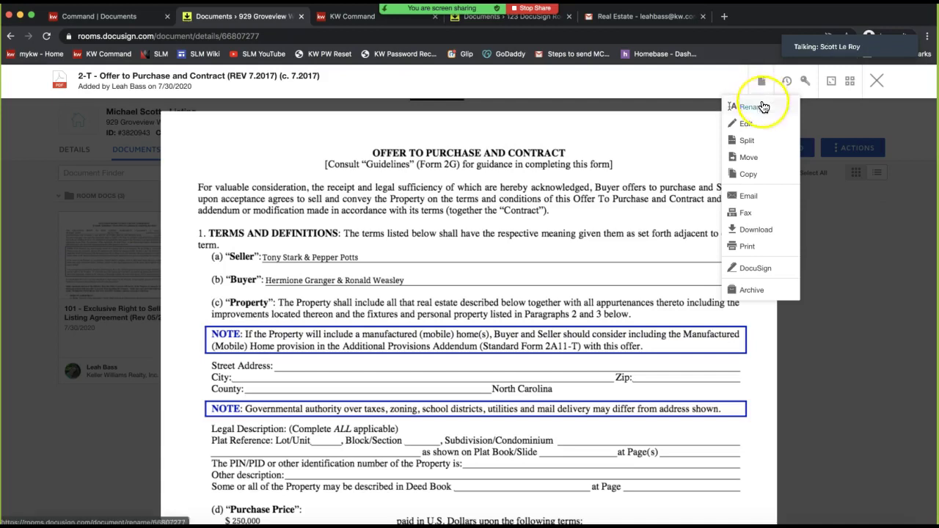
click(761, 144)
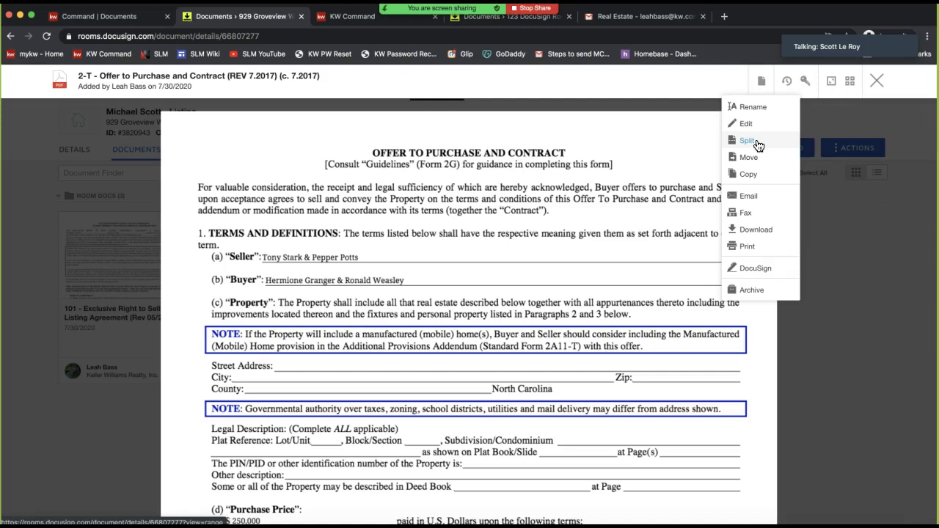
Start a PDF split with two output rows, naming the second EMD with page range 13
click(758, 144)
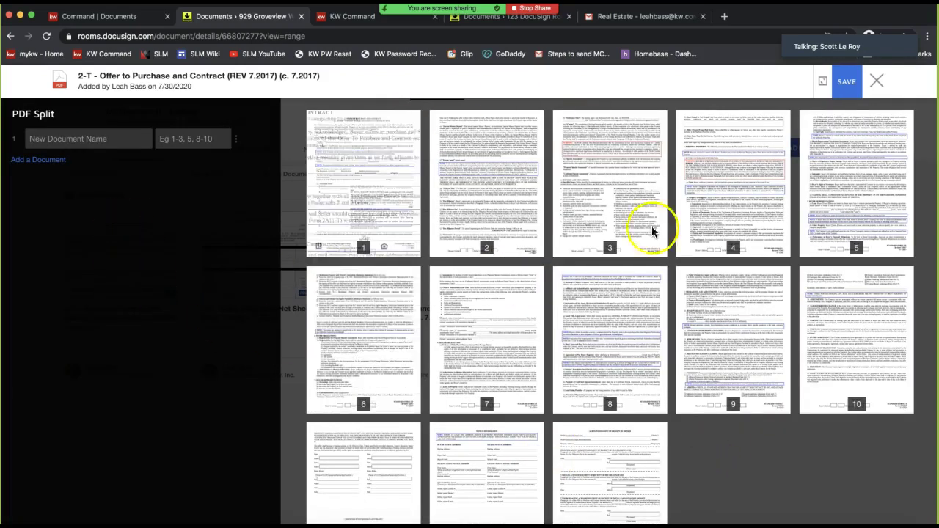
click(33, 160)
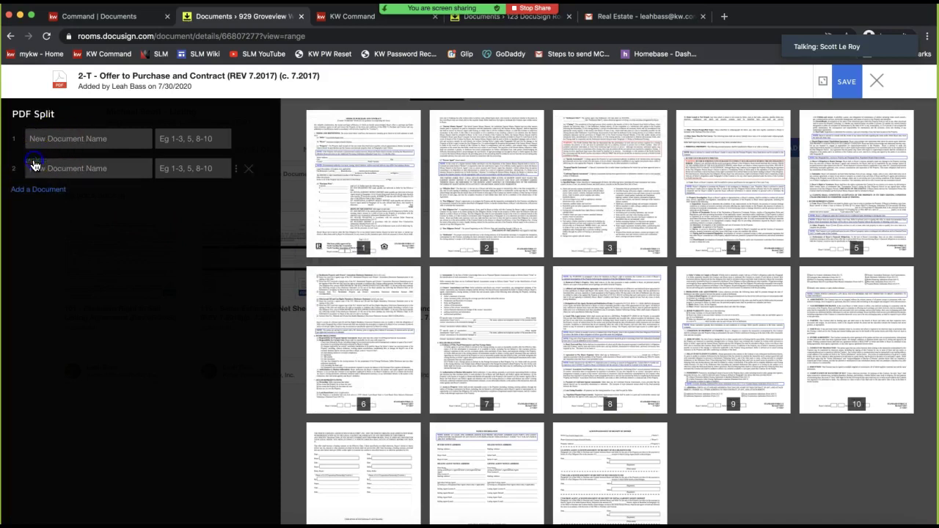
click(53, 142)
click(56, 167)
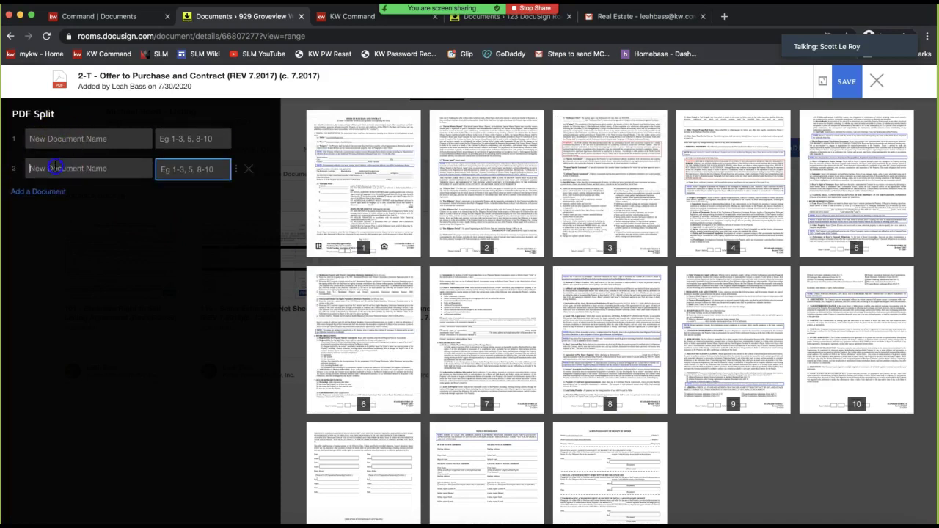
text(EMD)
click(184, 172)
text(1)
key(BackSpace)
text(13)
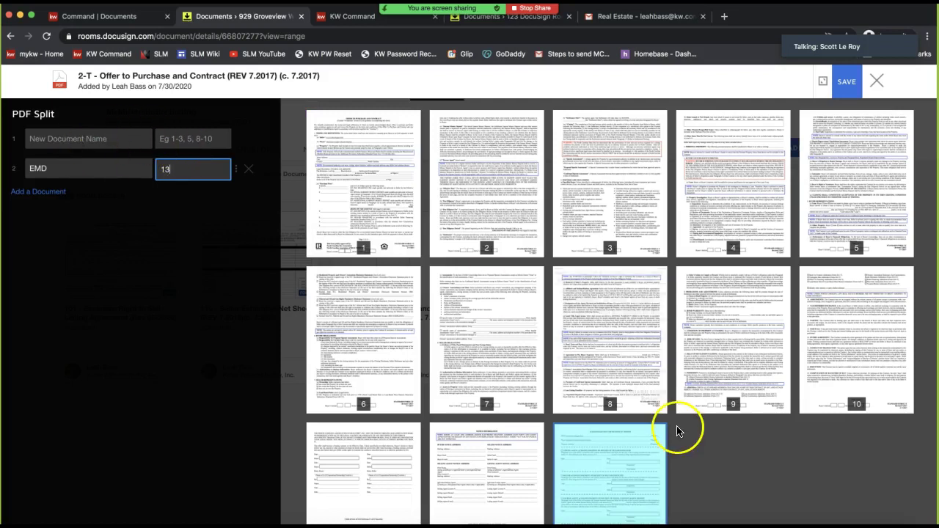
scroll(677, 430, down, 1)
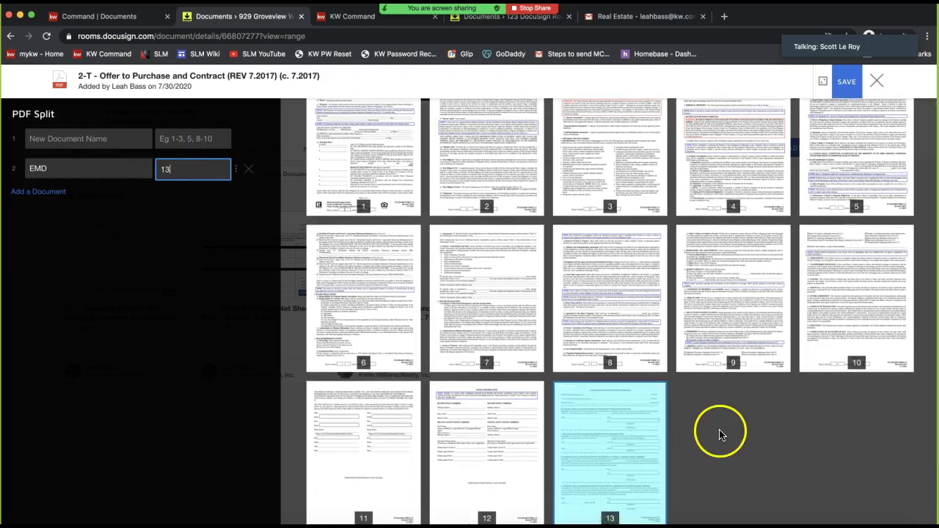
scroll(719, 434, down, 1)
Name the split documents OTP and EMD Recipient, correcting the spelling of Recipient
click(121, 144)
text(OTP)
key(Tab)
click(102, 171)
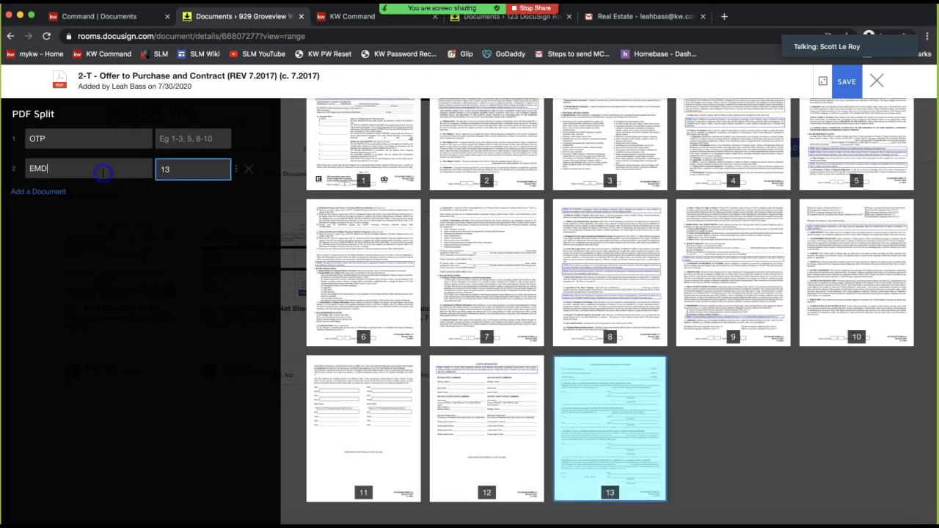
text(Recei)
key(BackSpace)
key(BackSpace)
key(BackSpace)
text(cipeint)
right_click(76, 170)
click(110, 176)
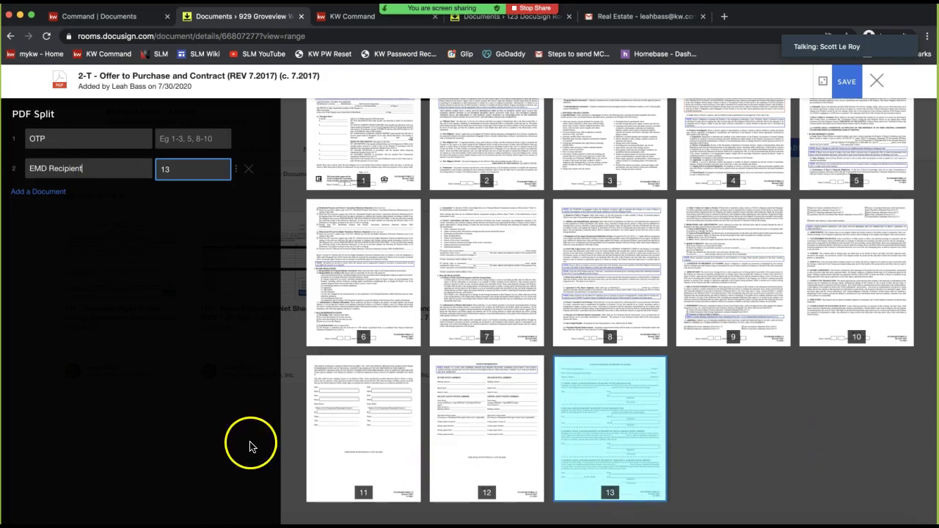
Fix the invalid range by giving OTP pages 1-12, then save the split
click(853, 89)
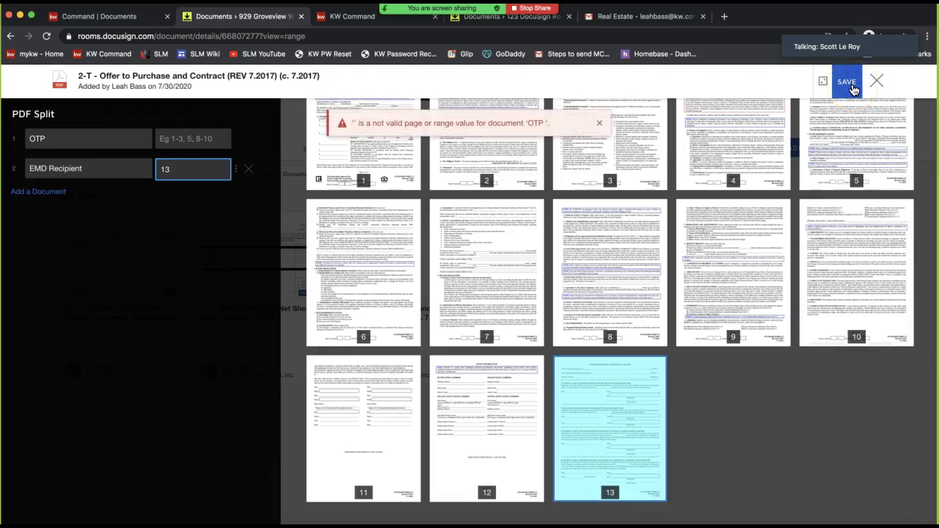
click(599, 123)
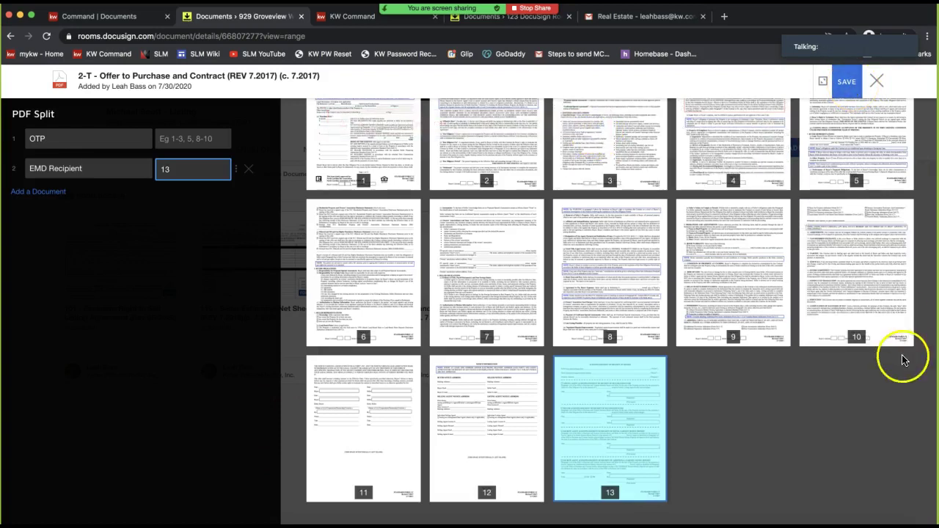
click(183, 139)
text(1-12)
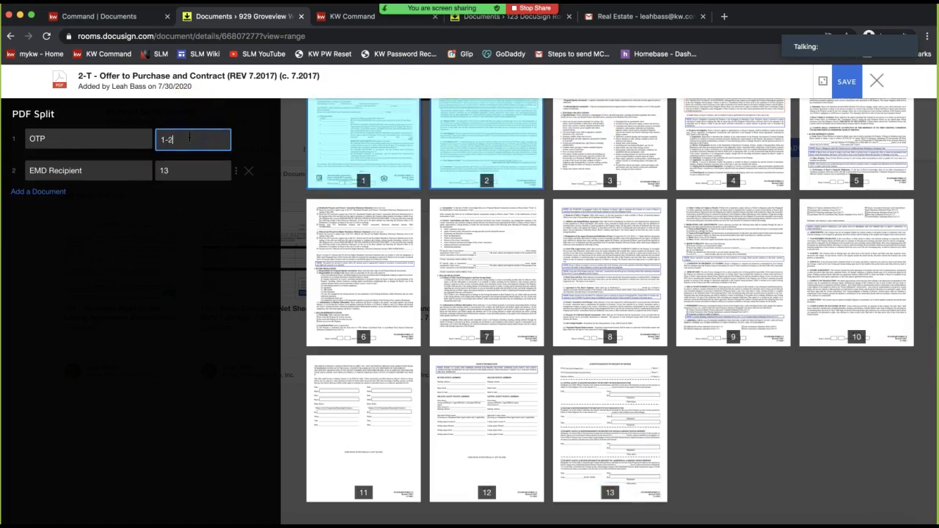
click(846, 82)
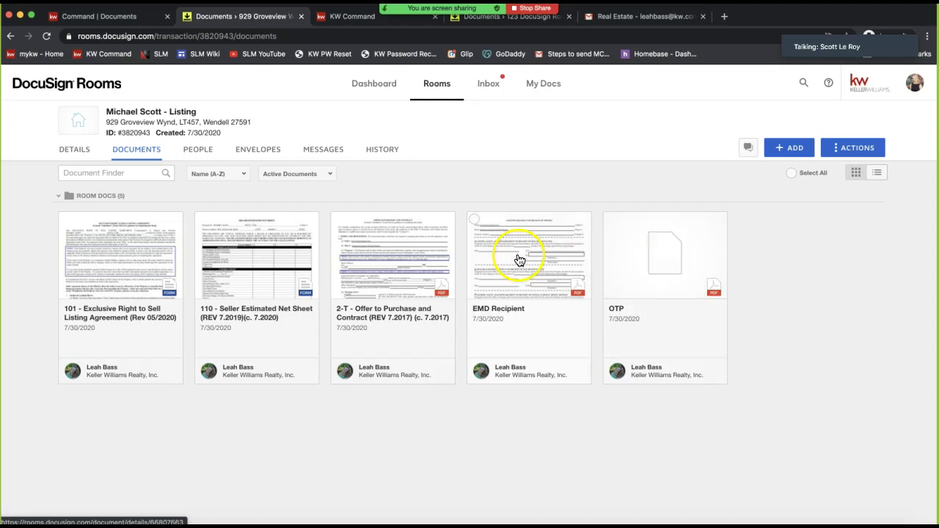
Open the OTP split setup, close it unchanged, and preview the EMD Recipient document
click(650, 262)
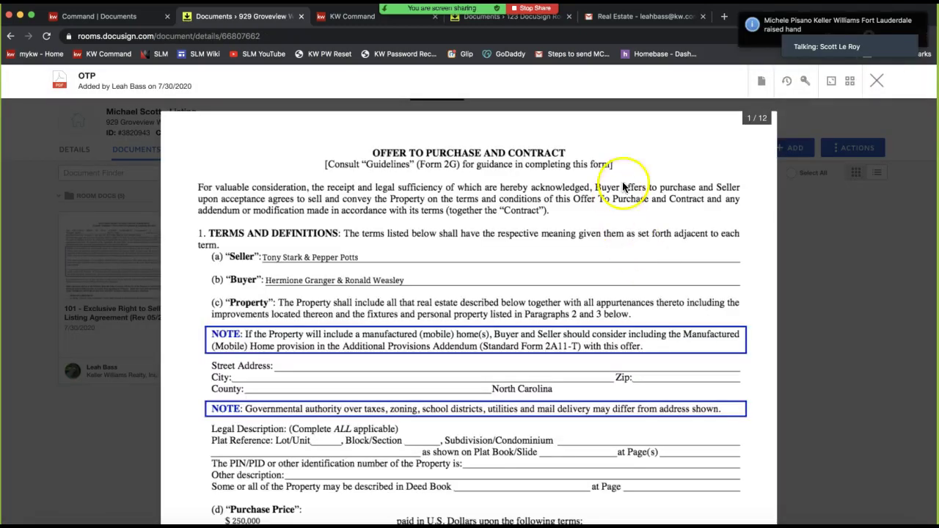
click(761, 81)
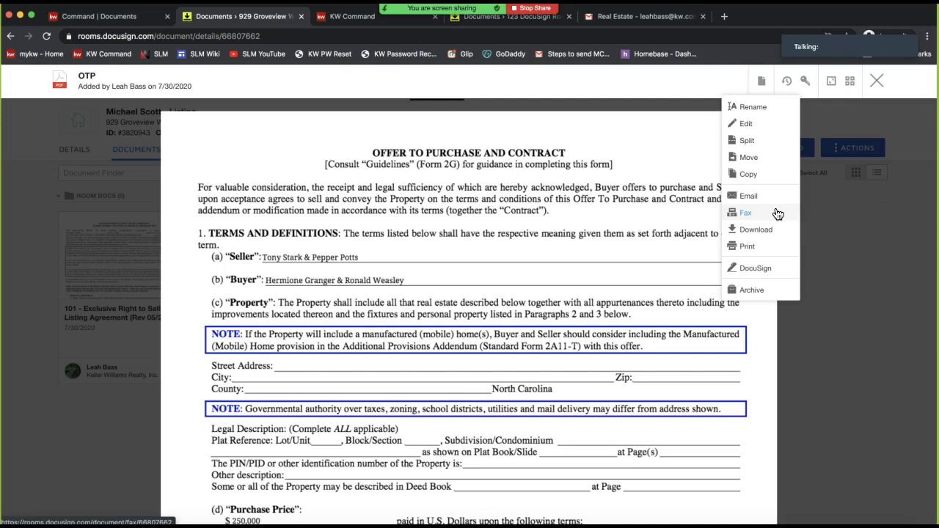
click(747, 146)
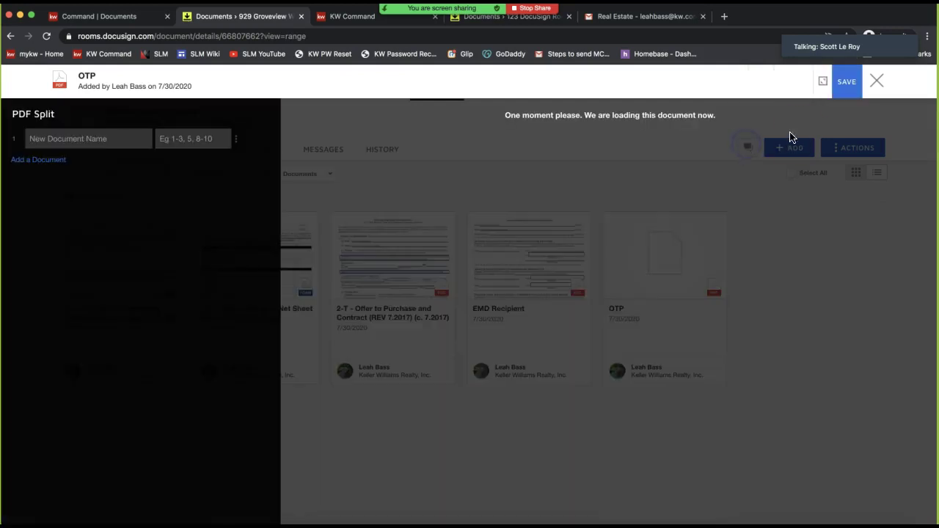
click(874, 81)
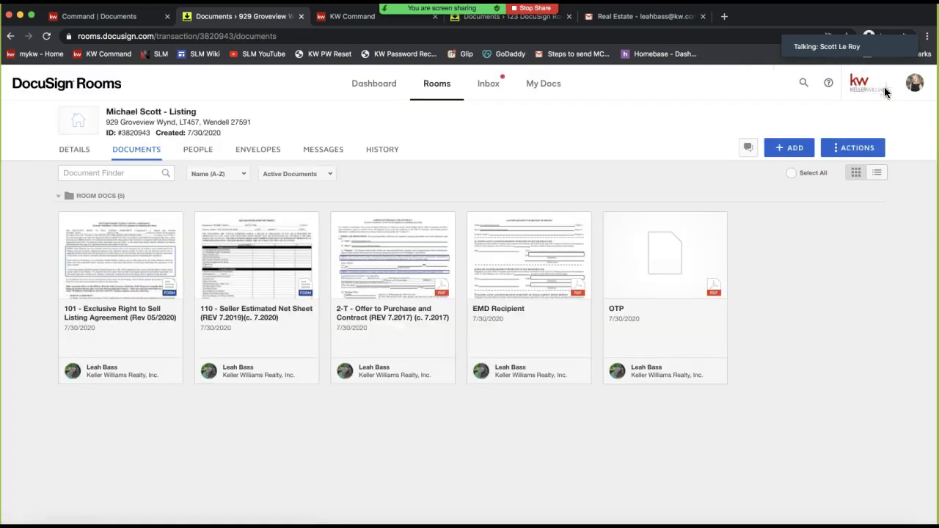
click(526, 295)
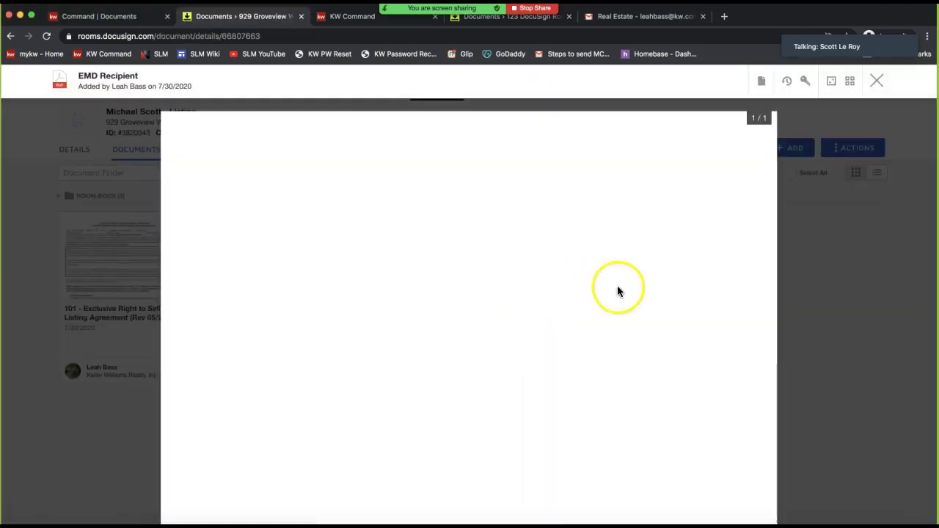
click(878, 82)
Reopen the OTP document and choose Split from its document actions
click(675, 242)
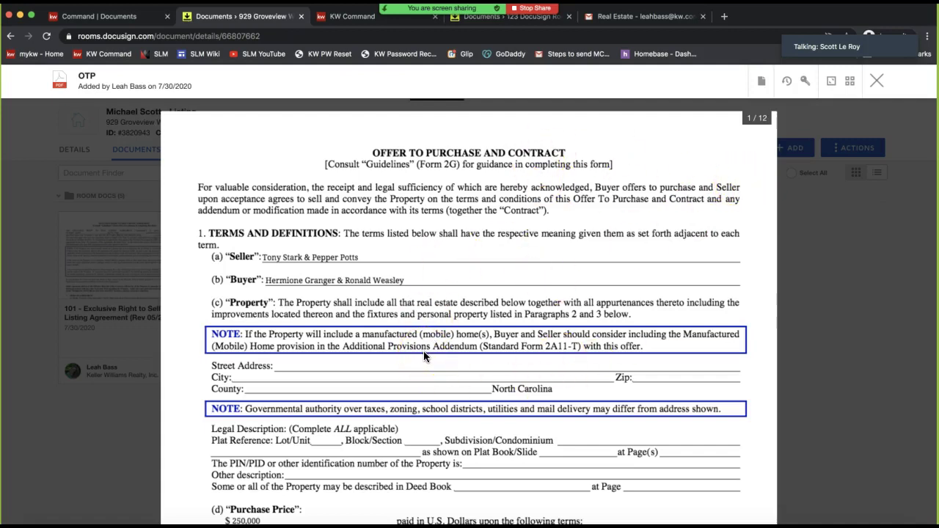
click(762, 81)
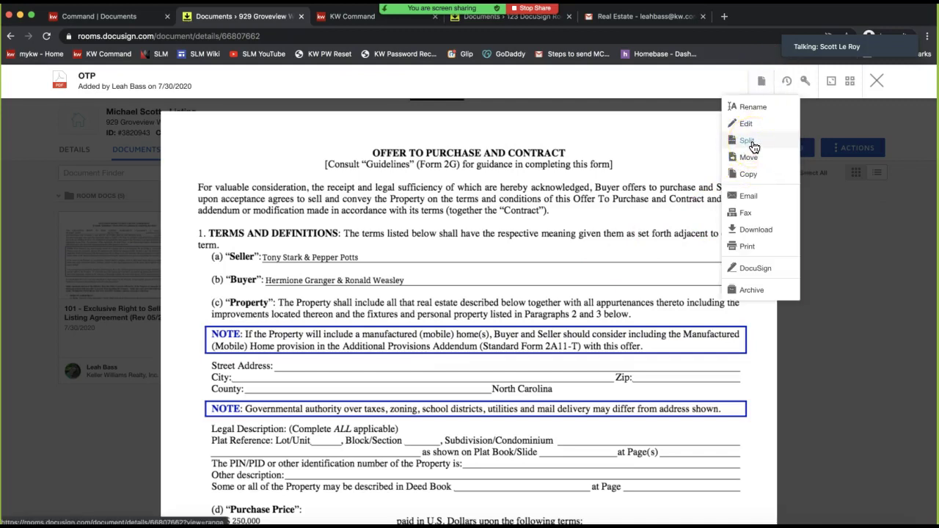
click(747, 141)
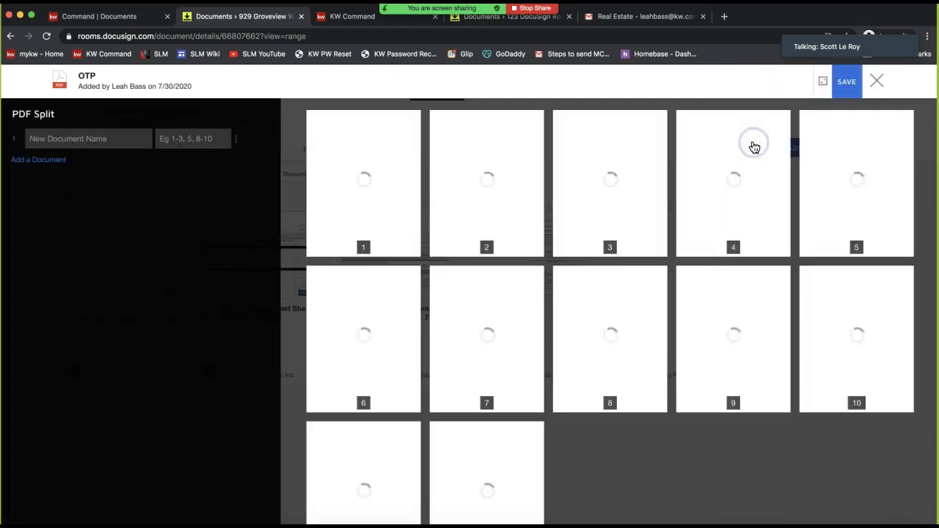
Draft two split rows named OTP and EMD, removing an extra third row
click(94, 140)
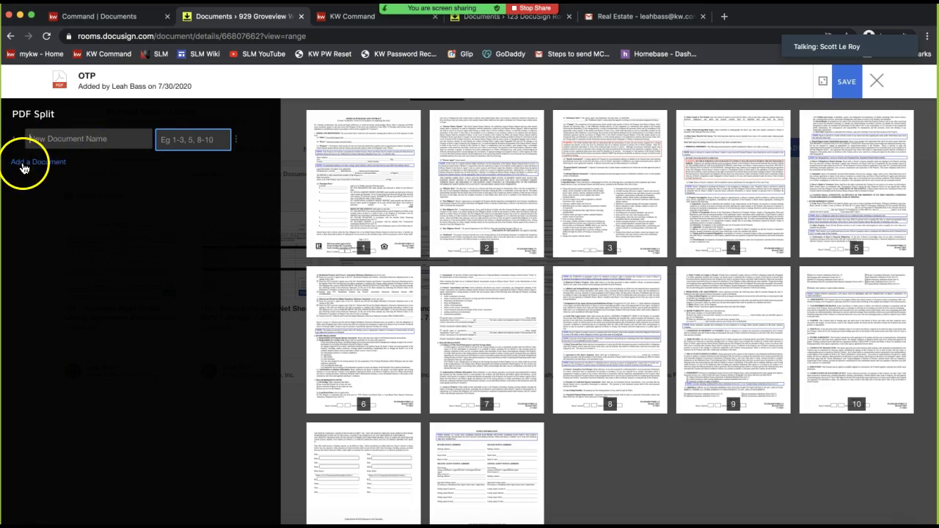
click(24, 164)
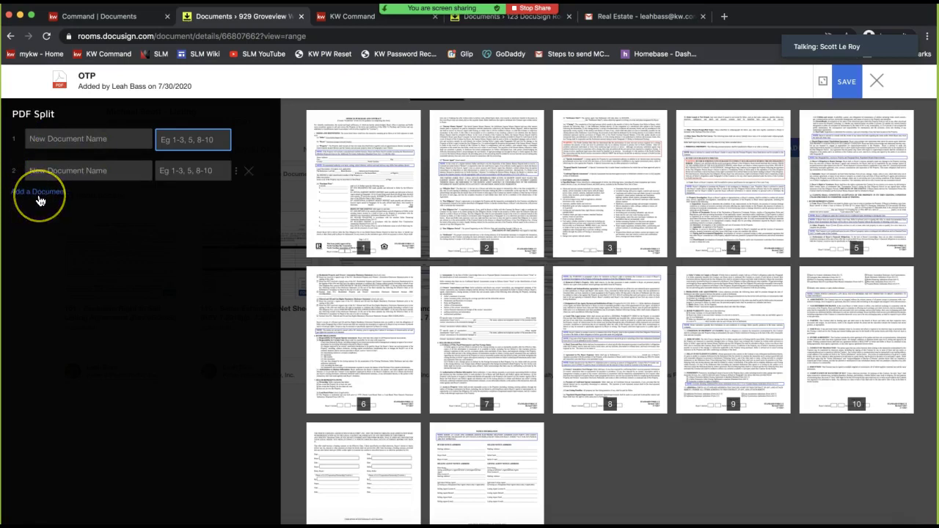
click(35, 195)
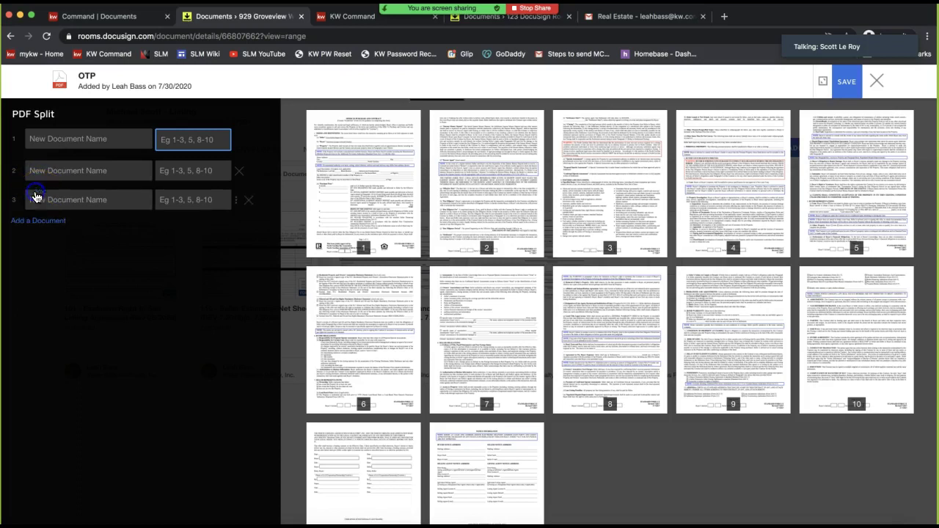
click(250, 202)
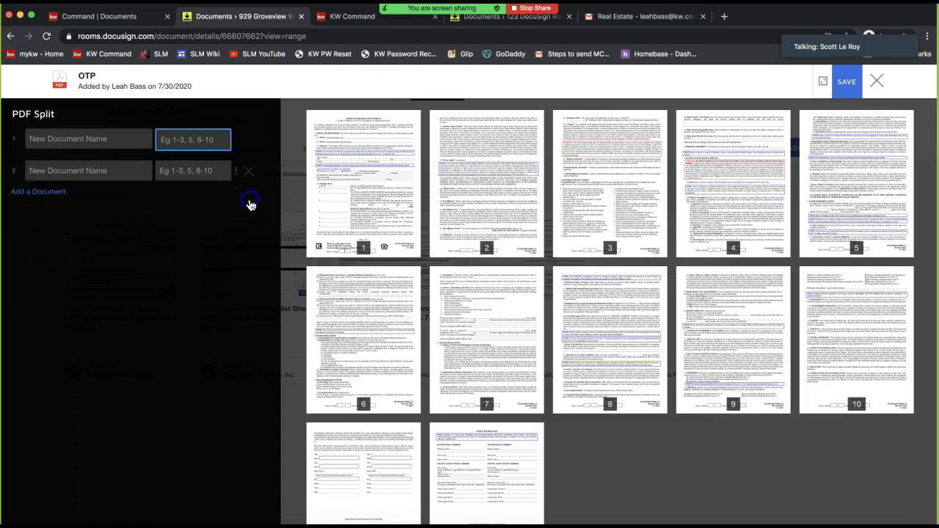
click(49, 140)
text(OTP)
click(74, 170)
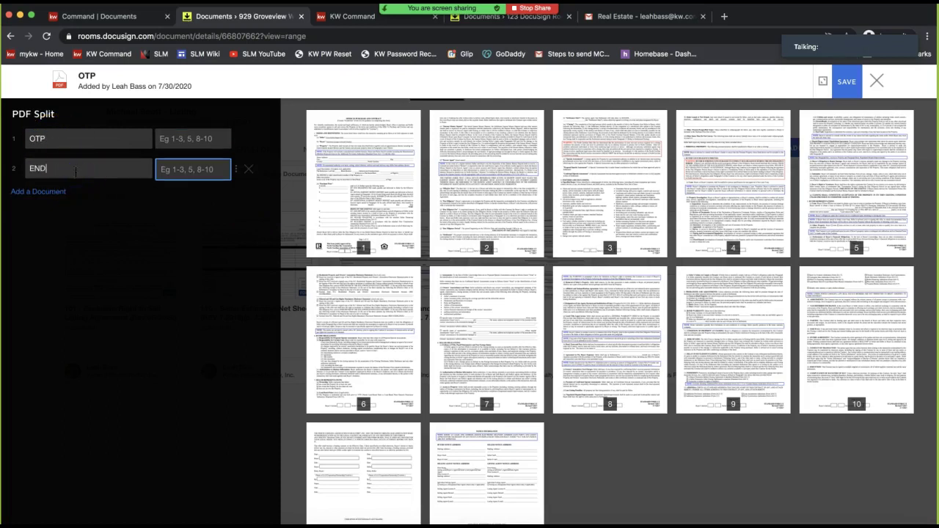
click(85, 169)
Enter page ranges 1-10 for OTP and 12 for EMD, then close without saving
click(196, 139)
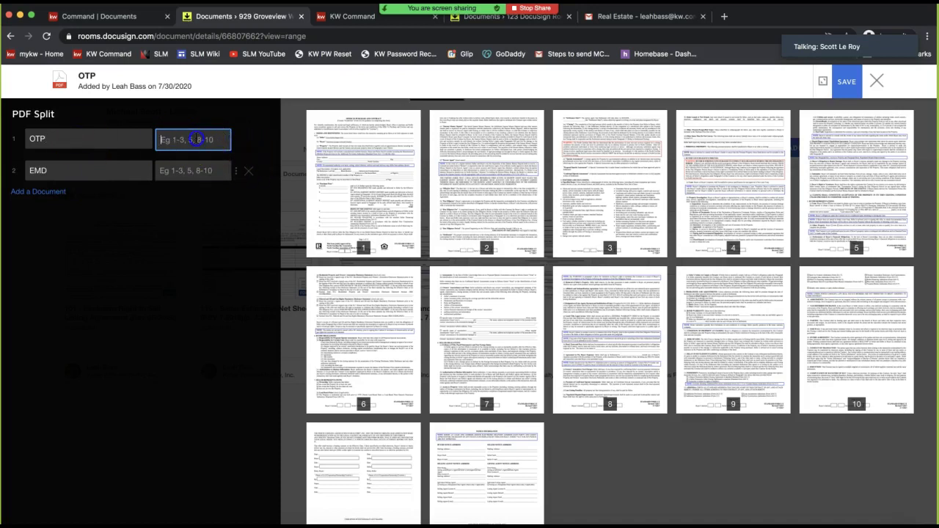
text(1-19)
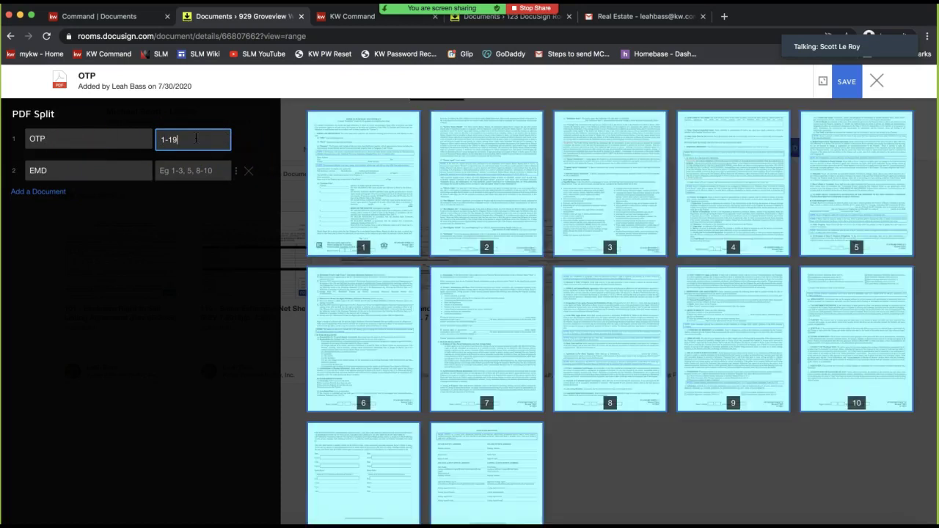
key(BackSpace)
text(0)
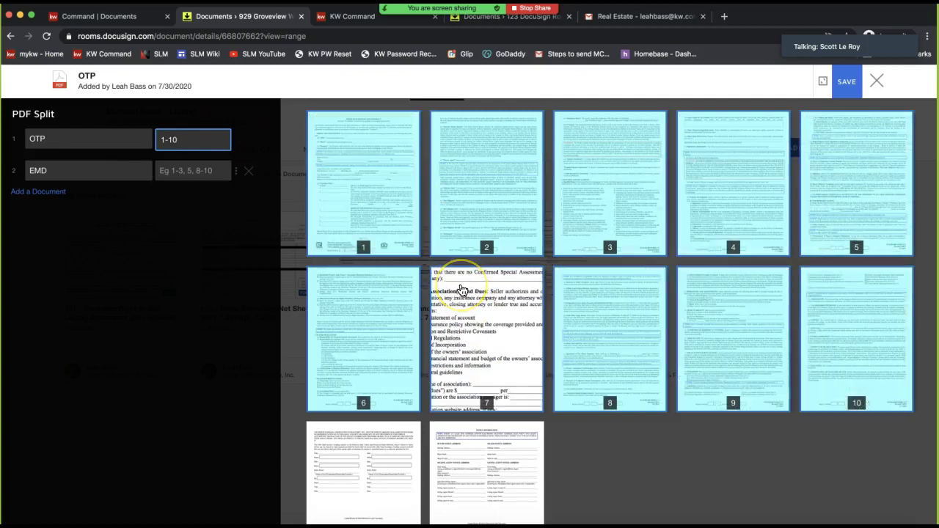
click(35, 193)
click(209, 172)
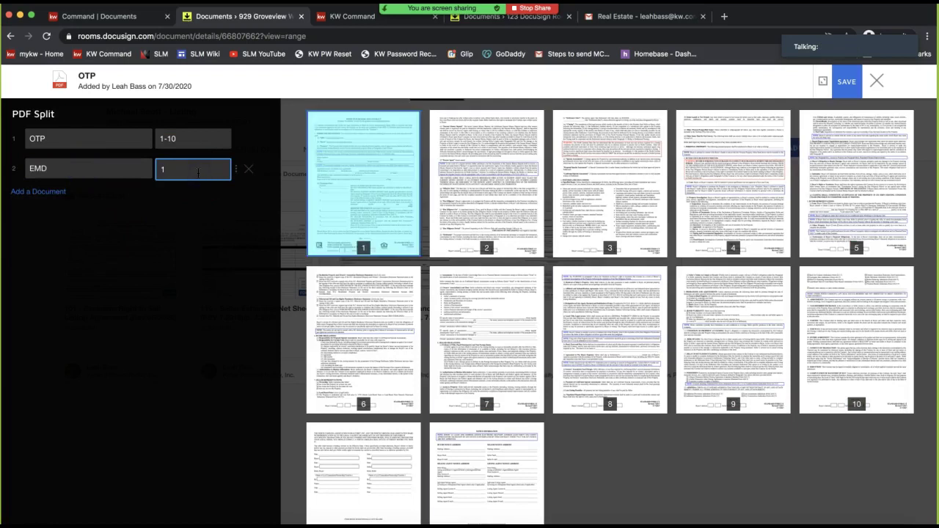
key(BackSpace)
text(12)
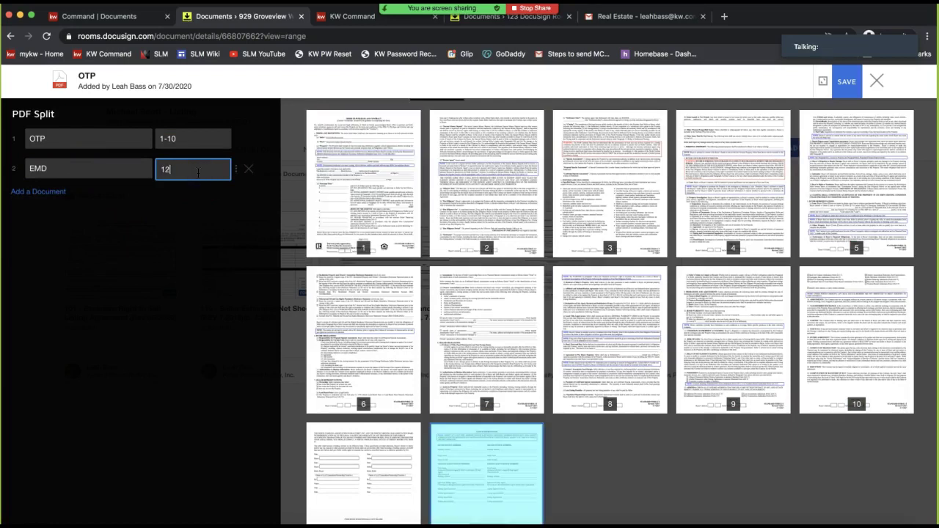
click(884, 86)
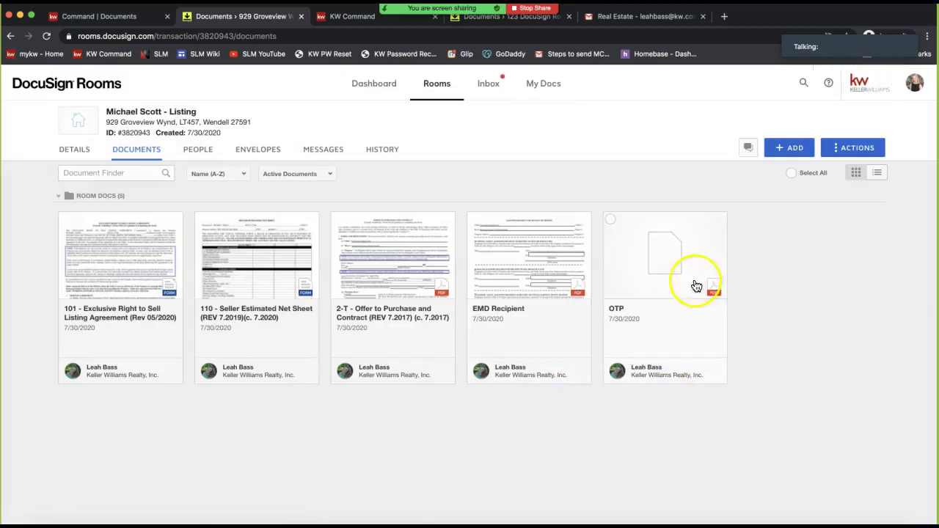
Choose DocuSign from the OTP document's actions to create a 'Please DocuSign' envelope containing it
click(670, 262)
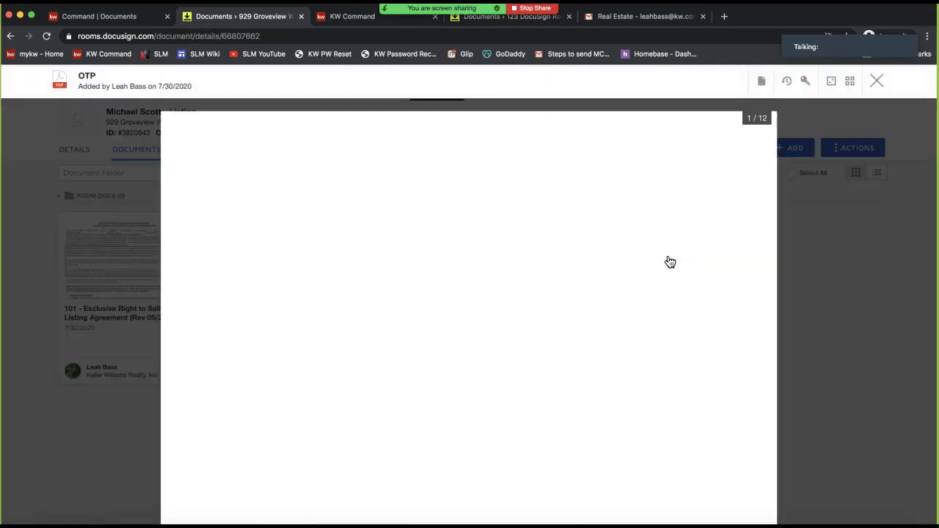
click(763, 79)
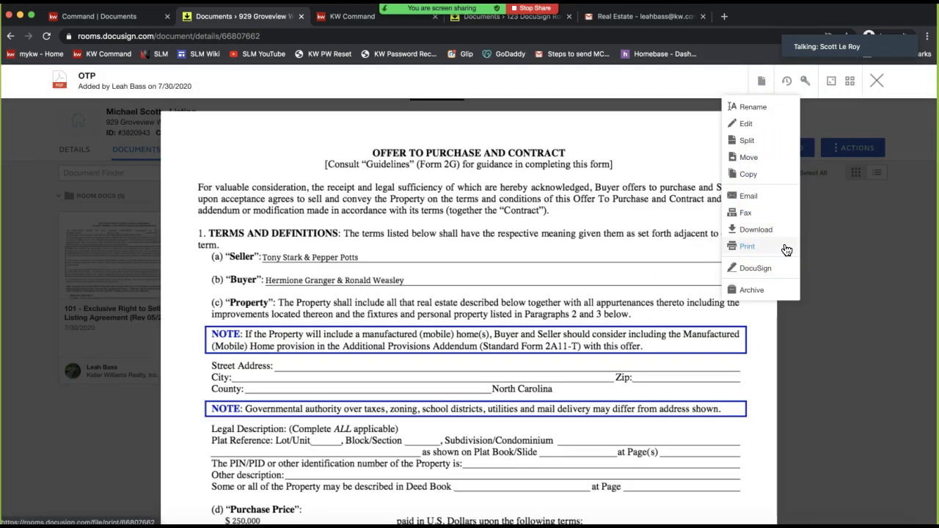
click(762, 82)
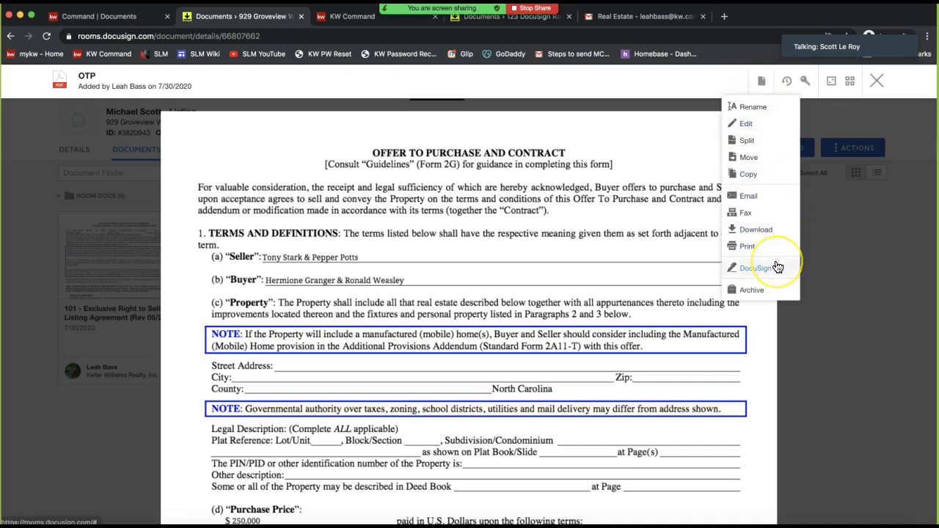
click(756, 268)
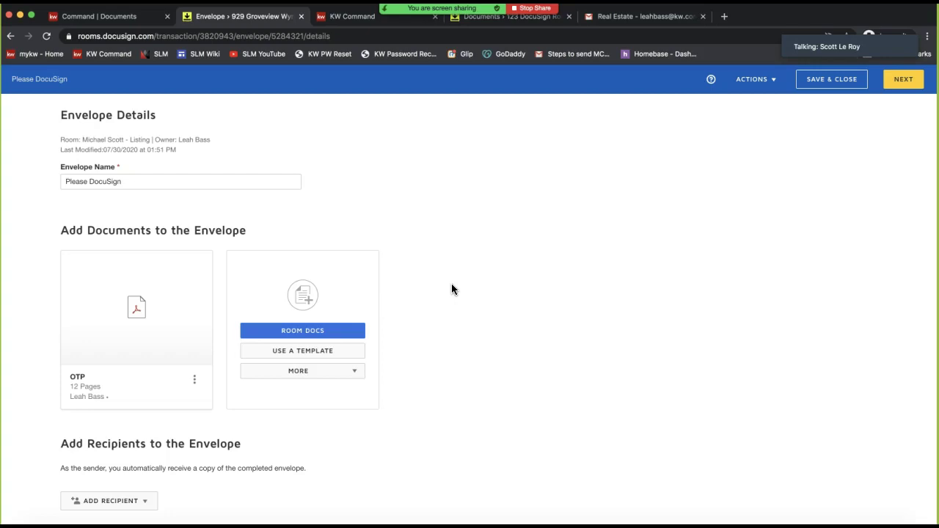
Open the Room Participants recipient list, then close it without adding anyone
scroll(451, 288, down, 3)
scroll(451, 288, up, 2)
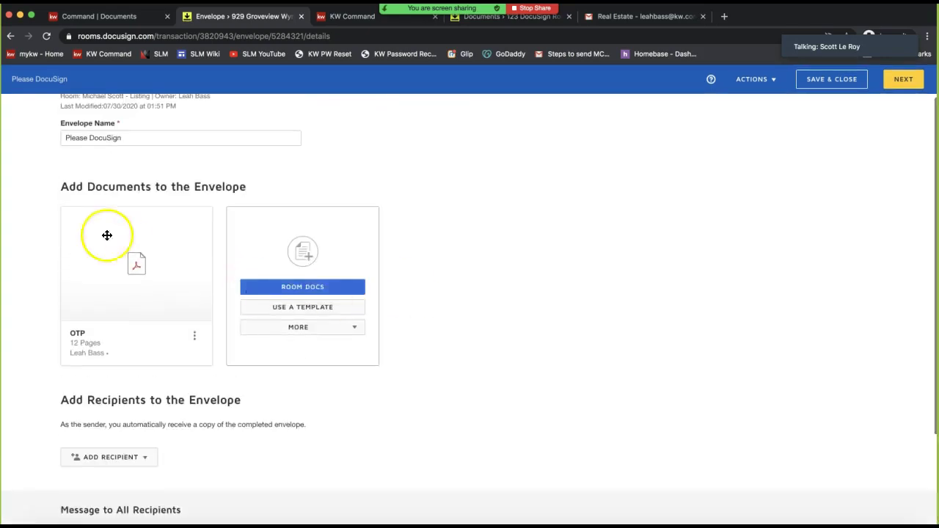
click(86, 462)
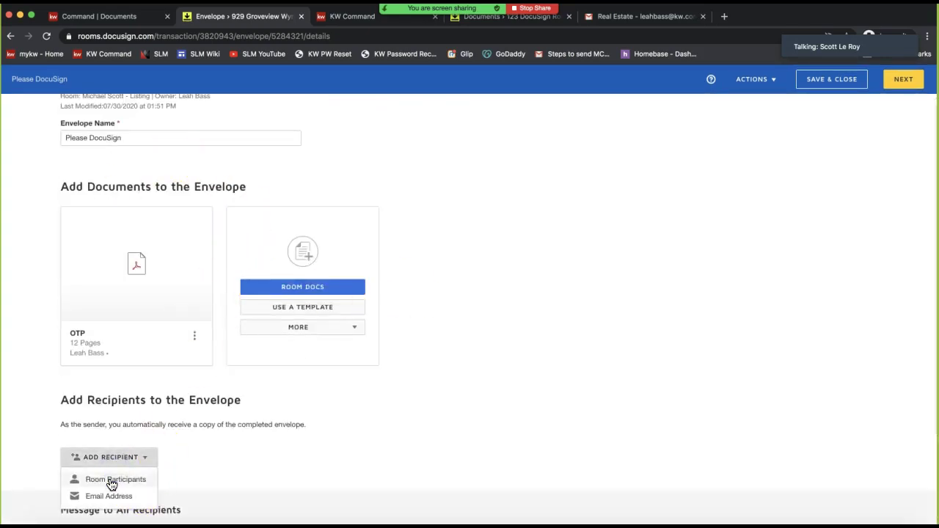
click(111, 482)
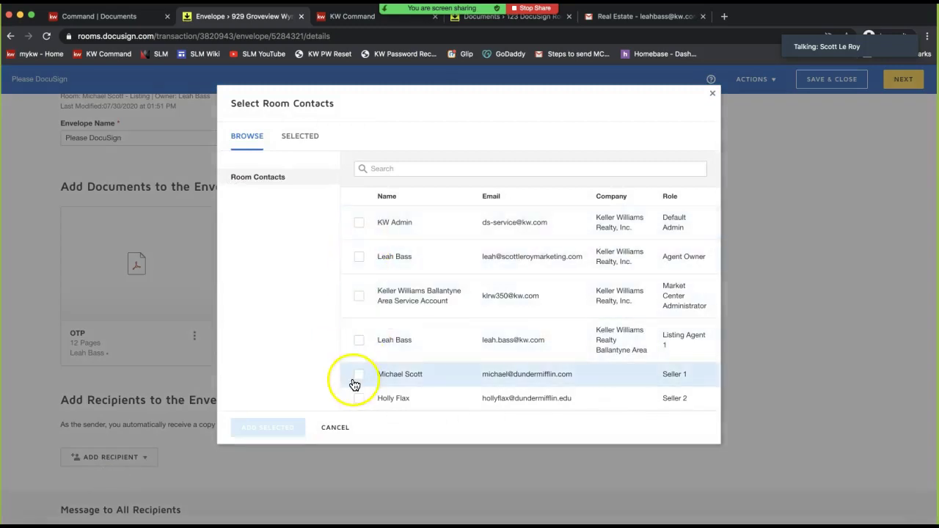
click(712, 94)
scroll(250, 278, down, 3)
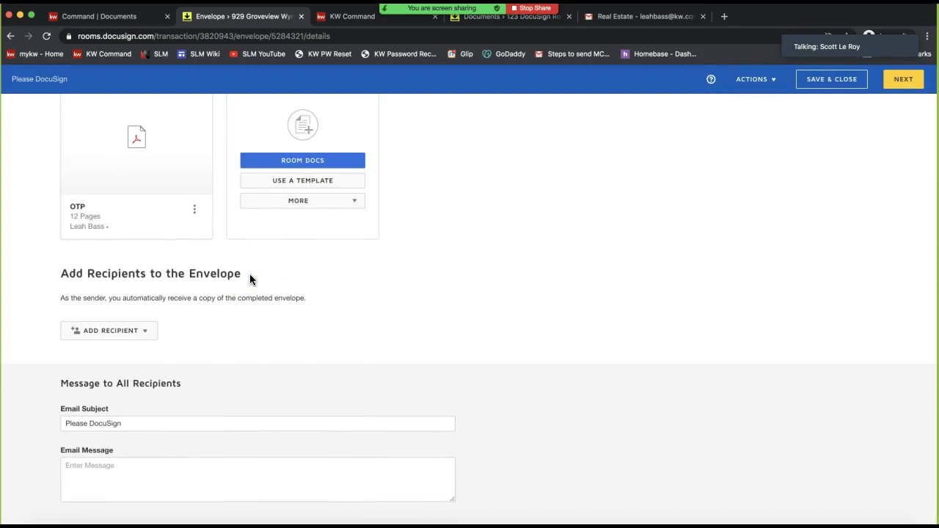
Add both sellers from Room Participants as signers and continue to field placement
click(85, 334)
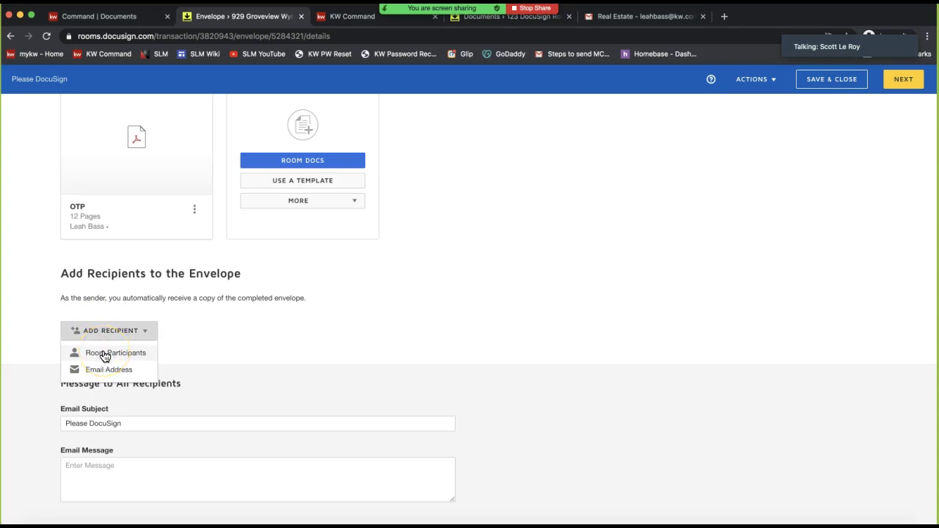
click(105, 354)
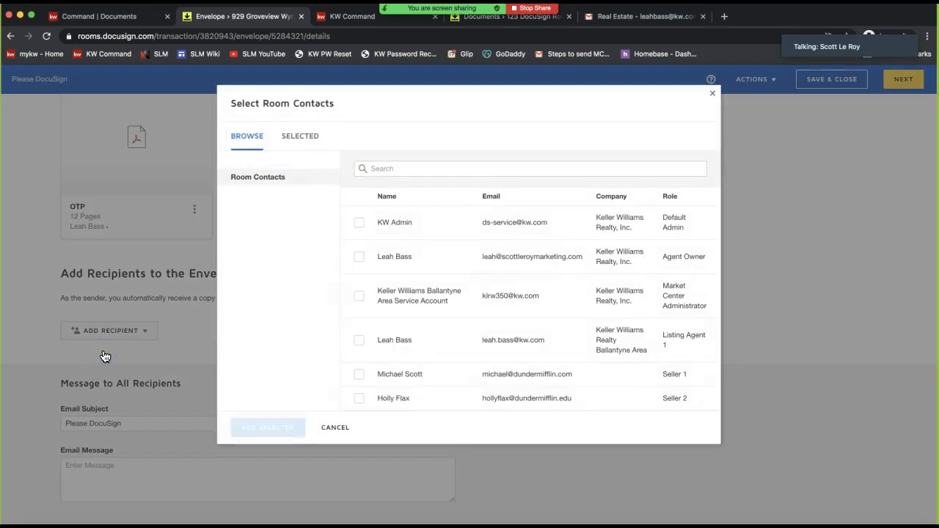
click(359, 374)
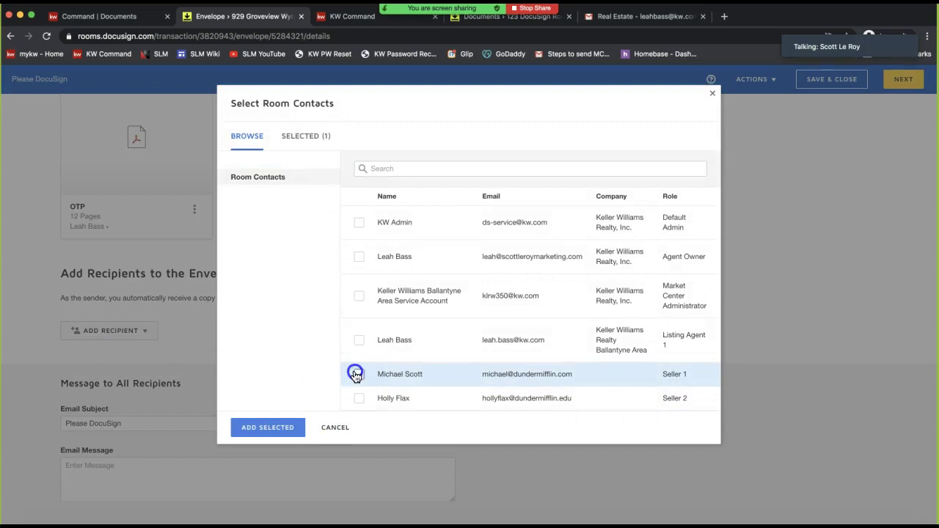
click(359, 399)
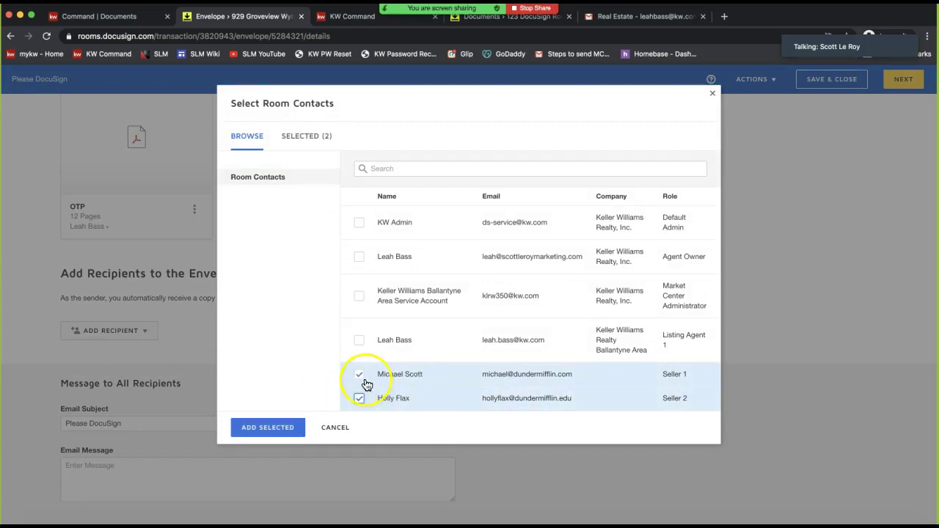
click(360, 375)
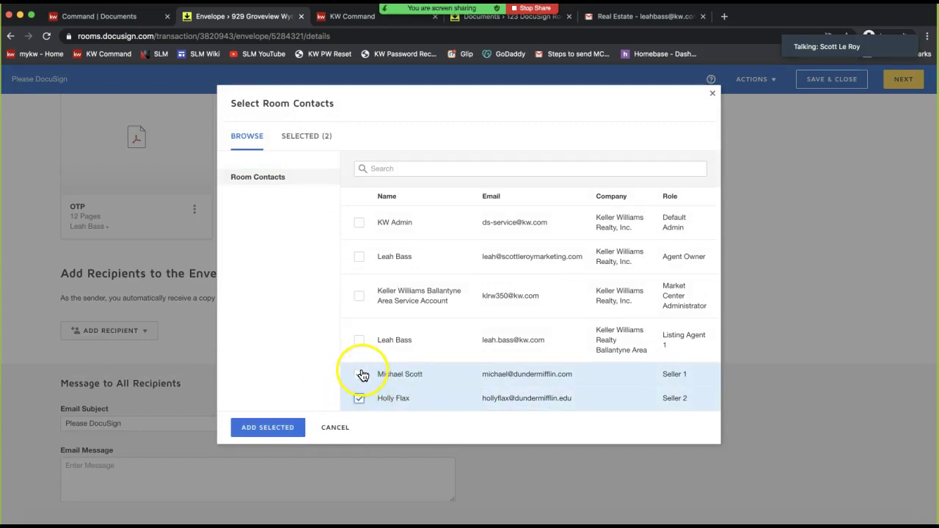
click(264, 430)
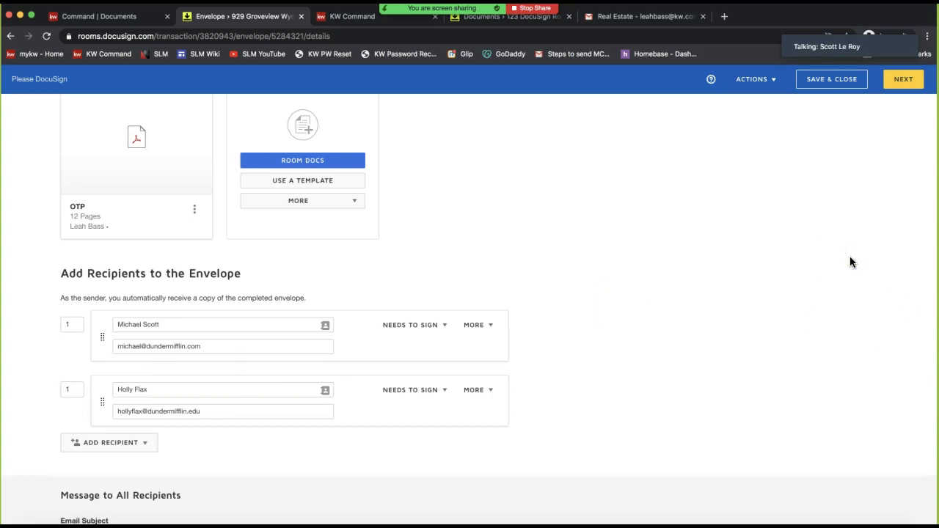
click(895, 87)
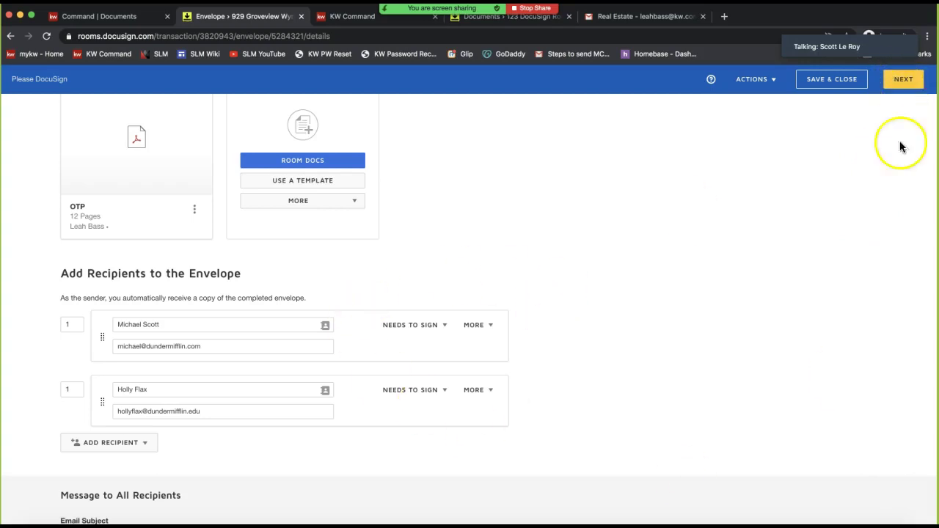
click(908, 83)
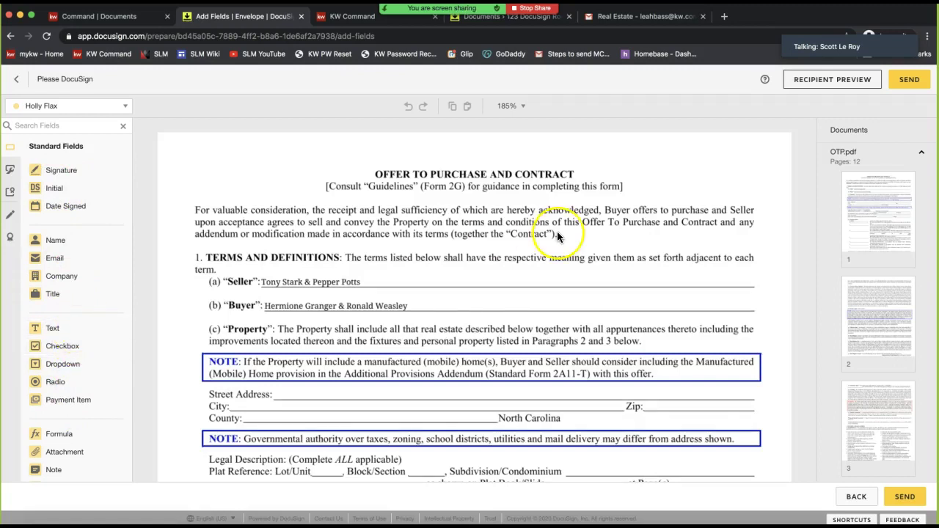
Place Initial fields for both sellers side by side in page 1's Seller's initials box
scroll(556, 231, down, 15)
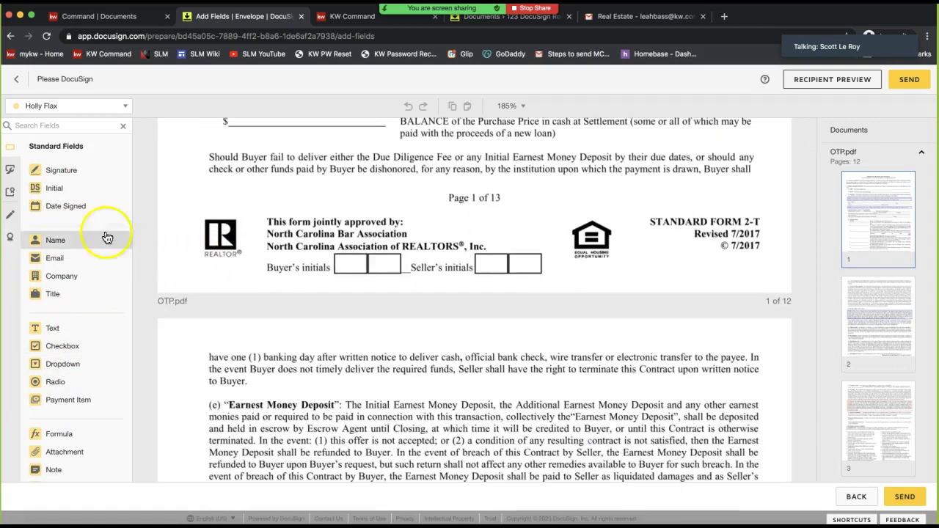
drag(84, 192, 476, 246)
click(490, 276)
click(59, 108)
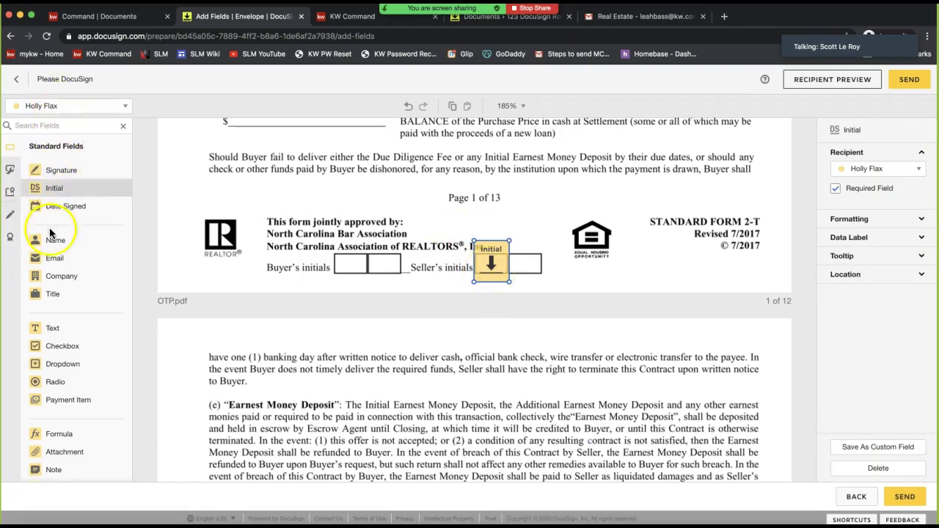
click(16, 106)
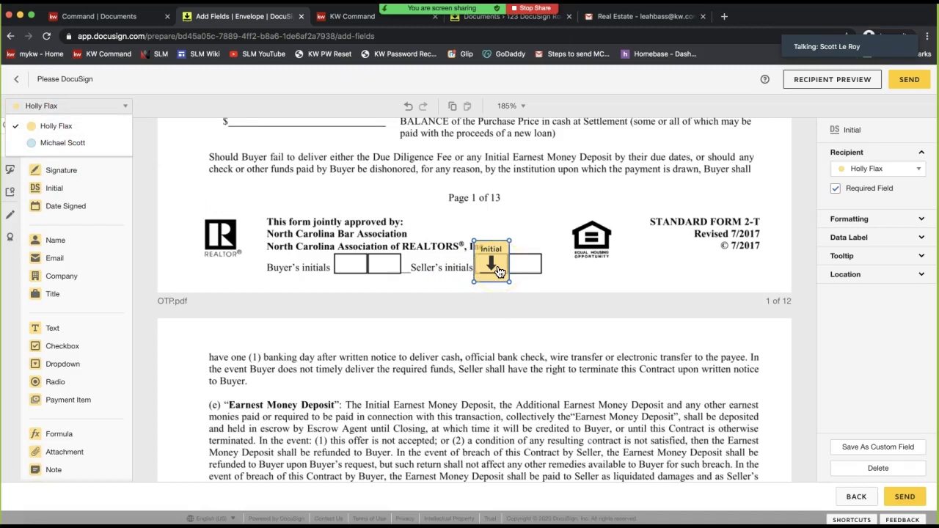
click(80, 142)
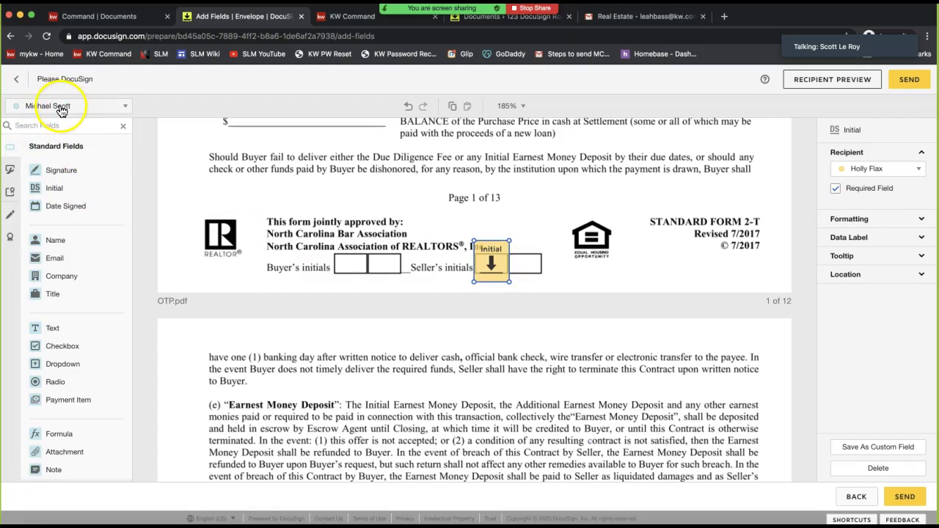
drag(57, 192, 515, 247)
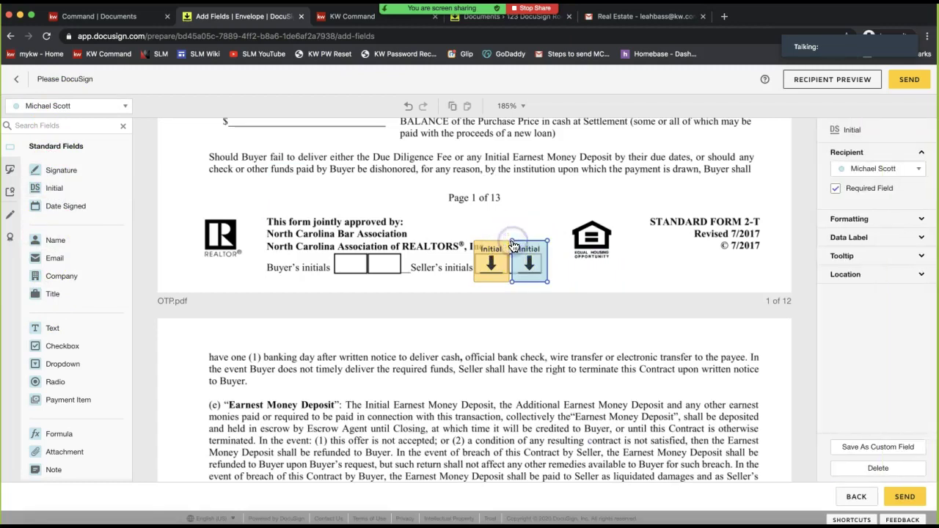
click(453, 233)
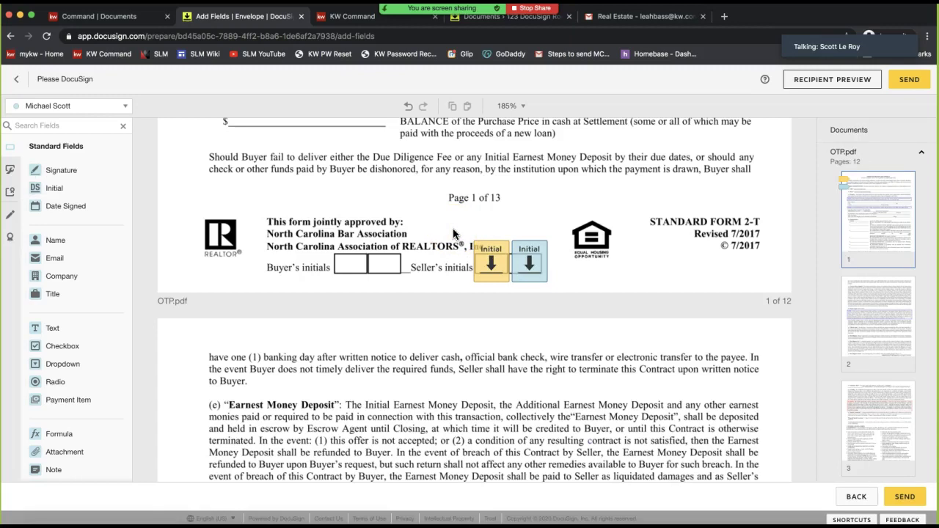
Drag a Text field onto page 1 of the OTP for the first seller
scroll(453, 233, up, 10)
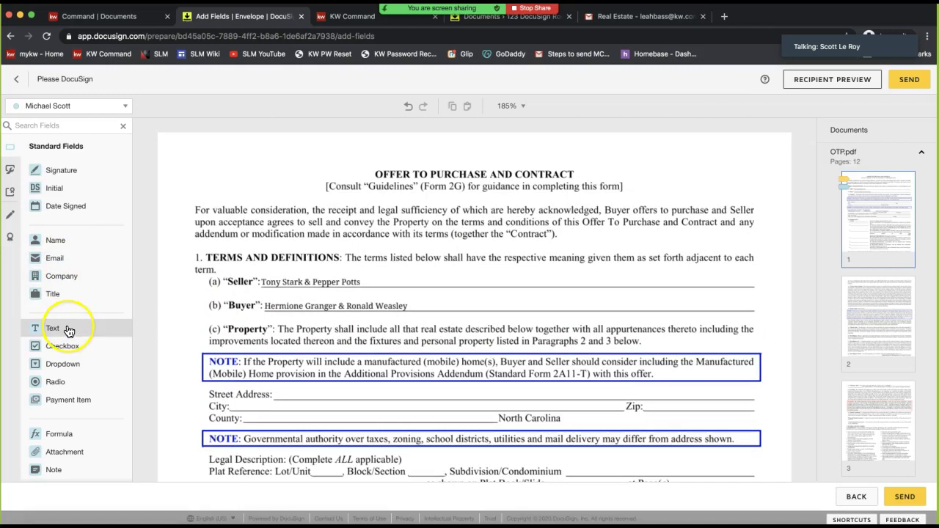
drag(77, 320, 325, 372)
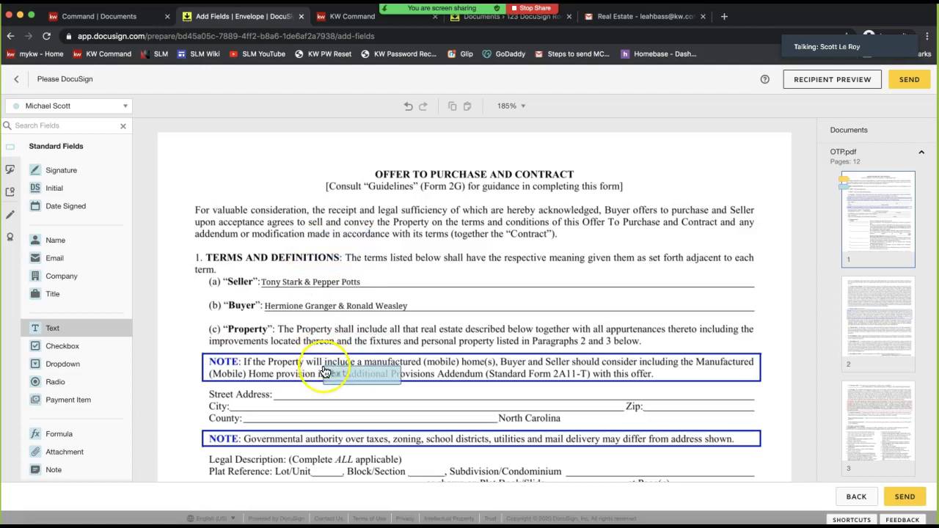
scroll(325, 372, down, 3)
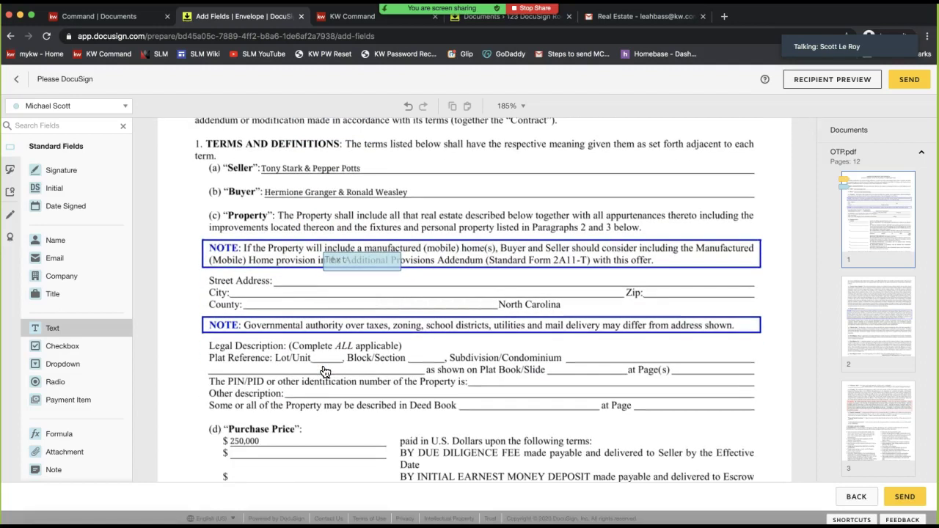
scroll(527, 326, down, 15)
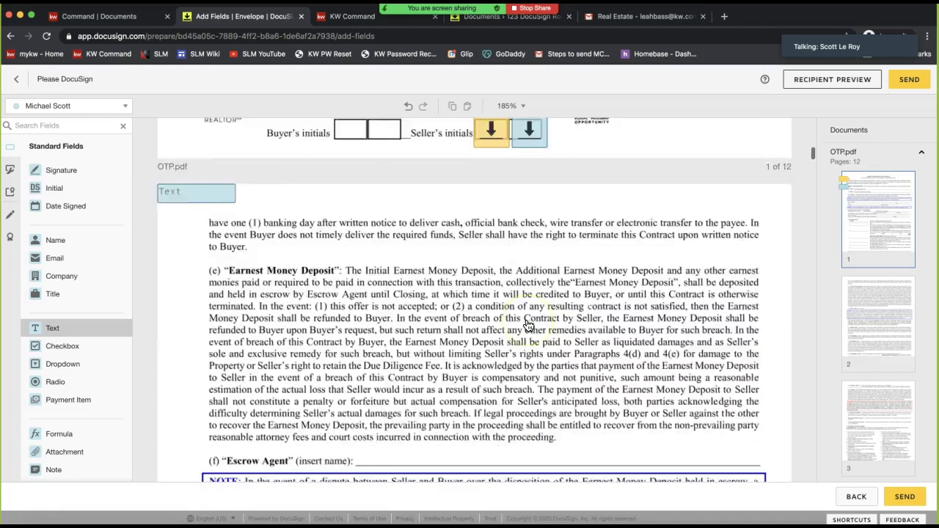
scroll(550, 334, up, 4)
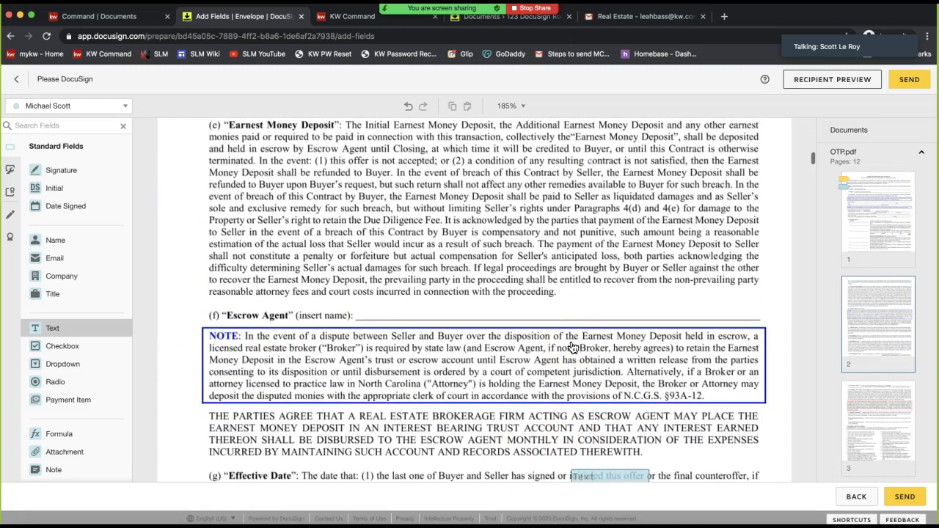
scroll(573, 348, up, 20)
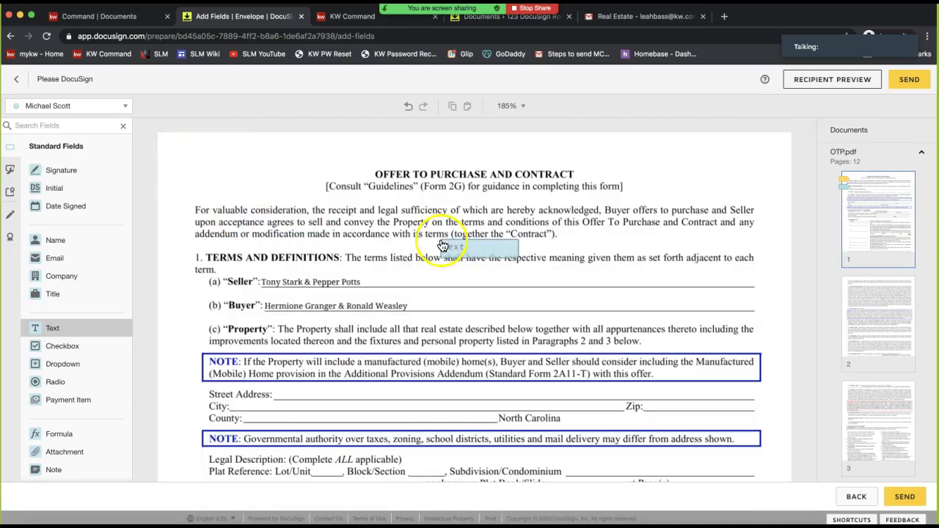
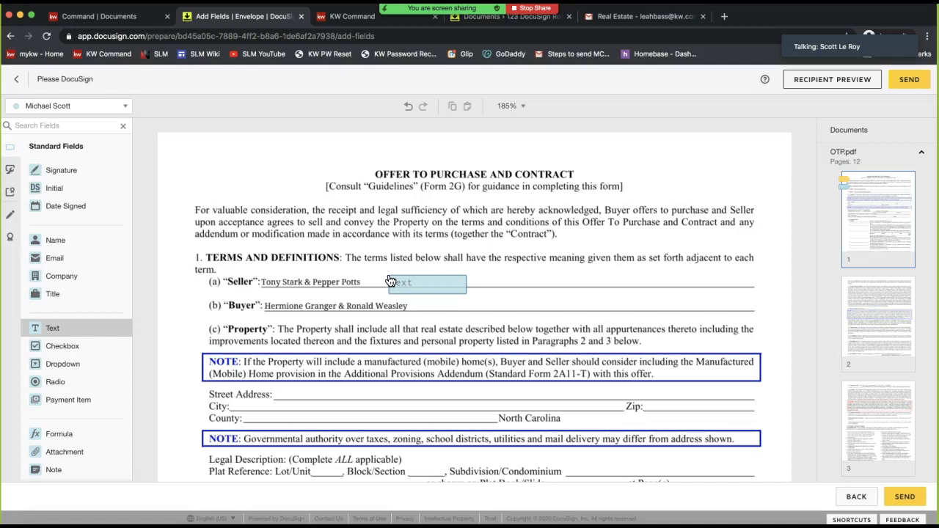
Draw a red markup line through the seller names on page 1's Seller line
drag(390, 281, 52, 328)
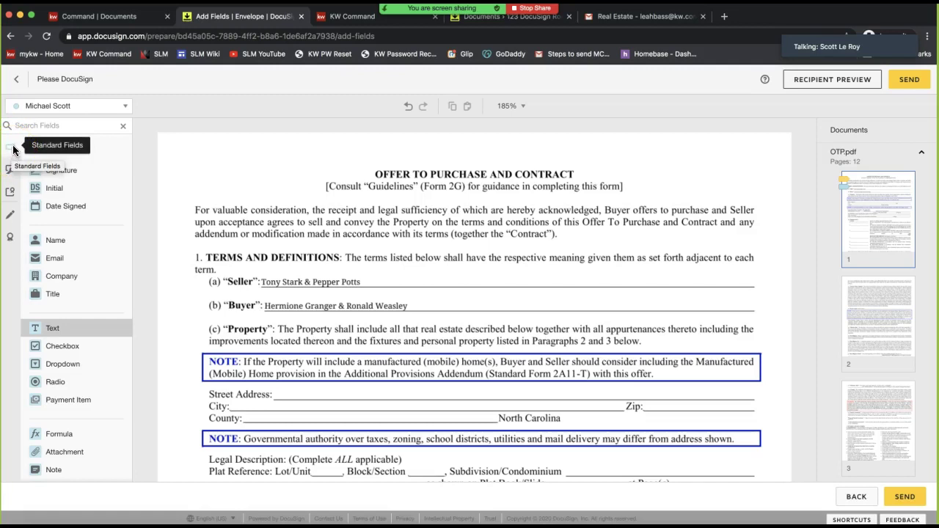
click(11, 214)
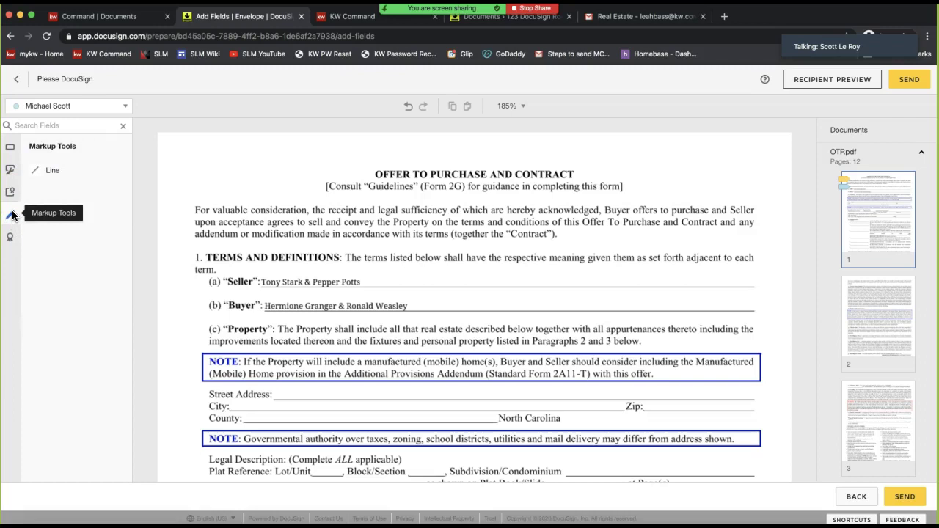
click(55, 174)
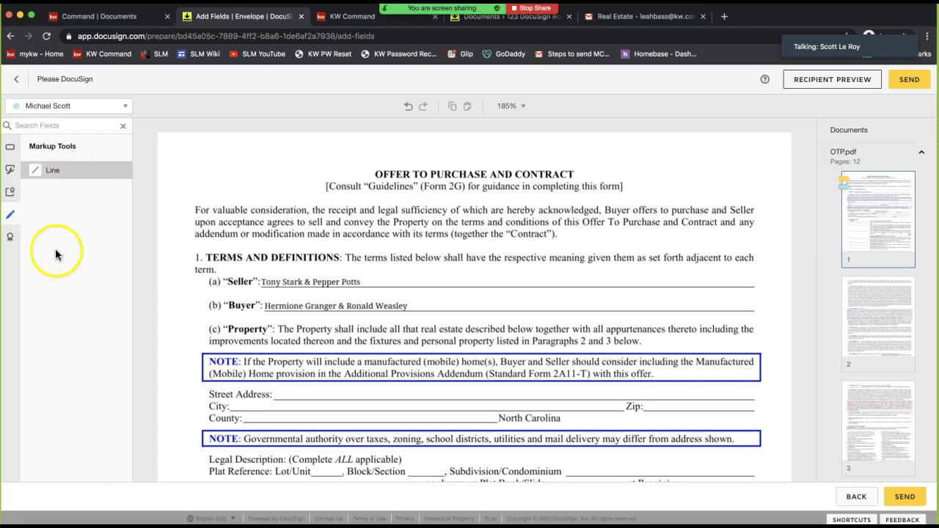
click(52, 179)
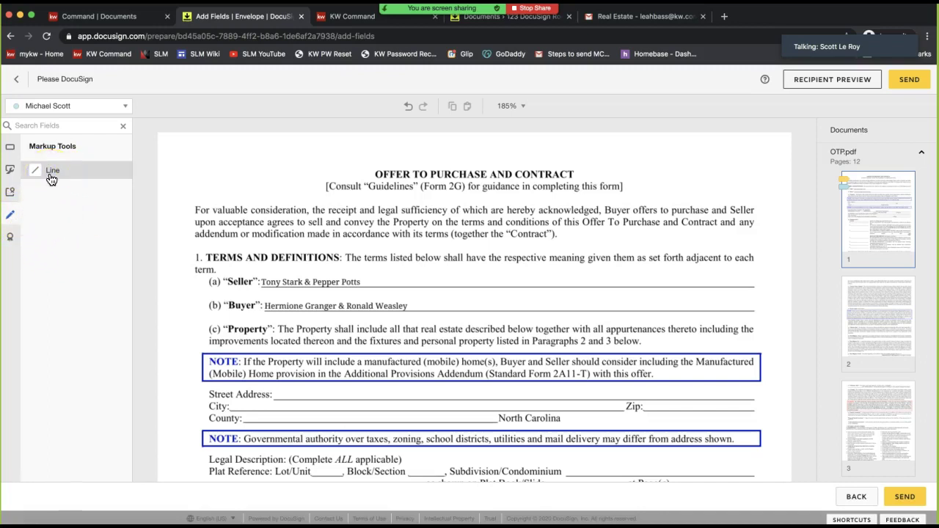
click(11, 220)
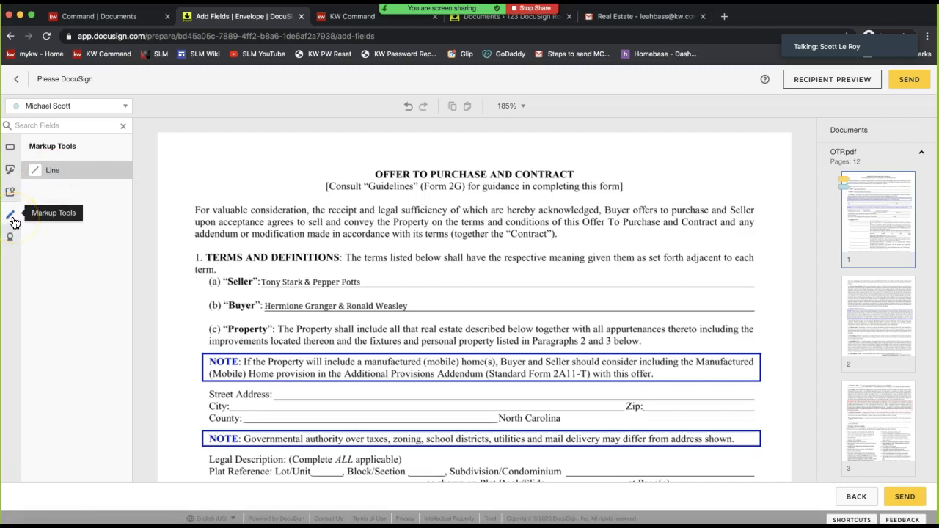
click(74, 176)
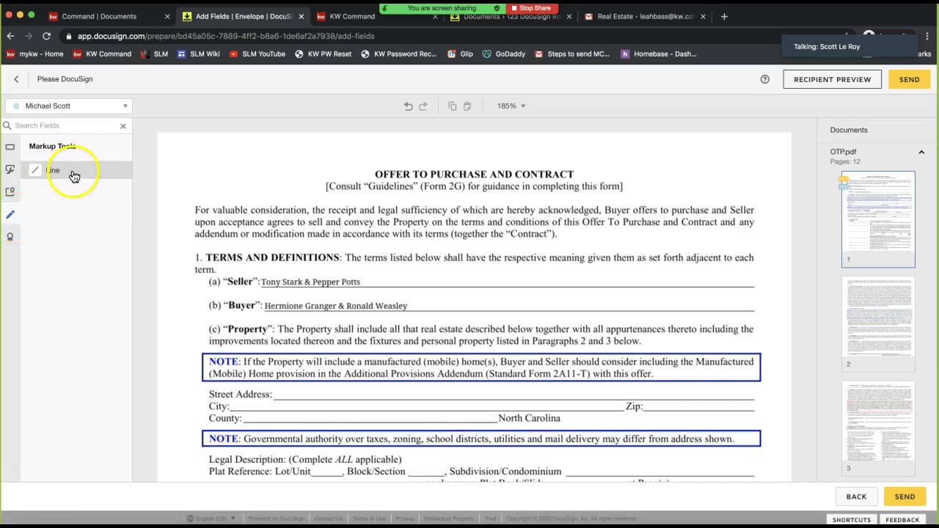
click(63, 169)
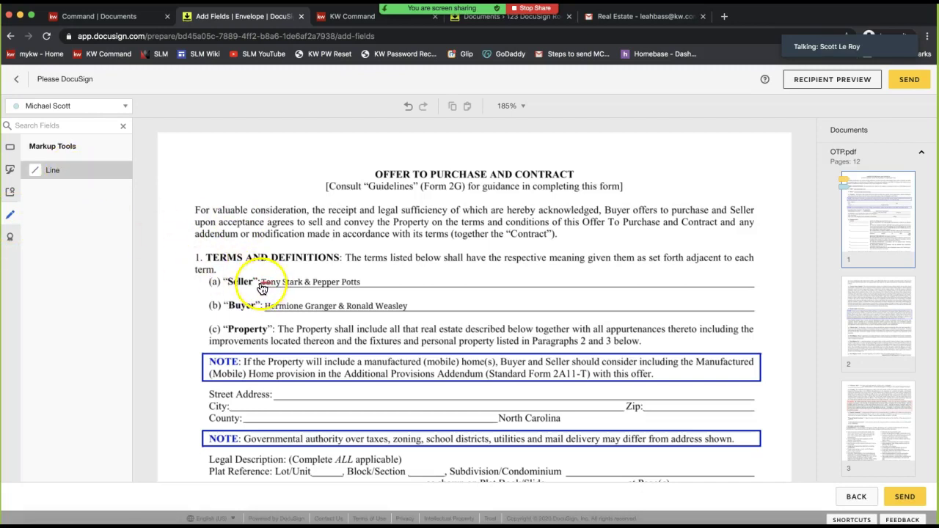
drag(262, 284, 365, 282)
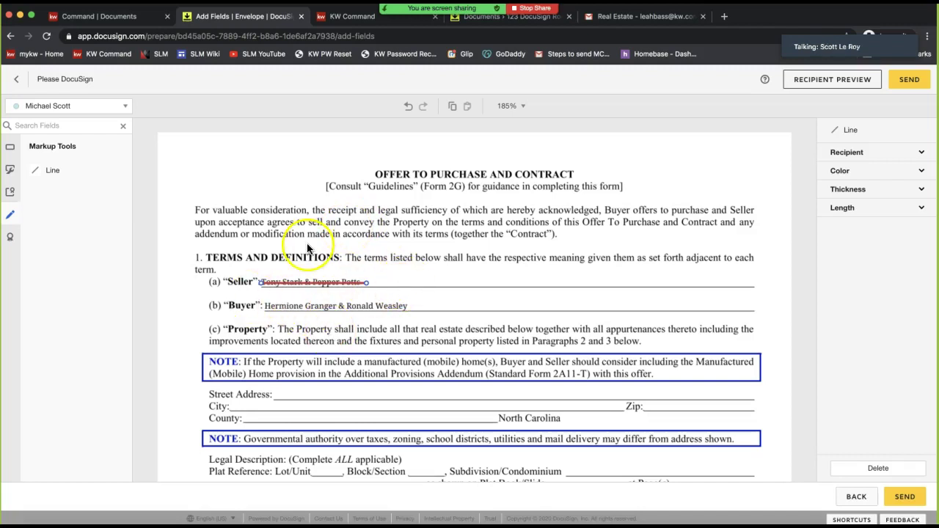
click(202, 214)
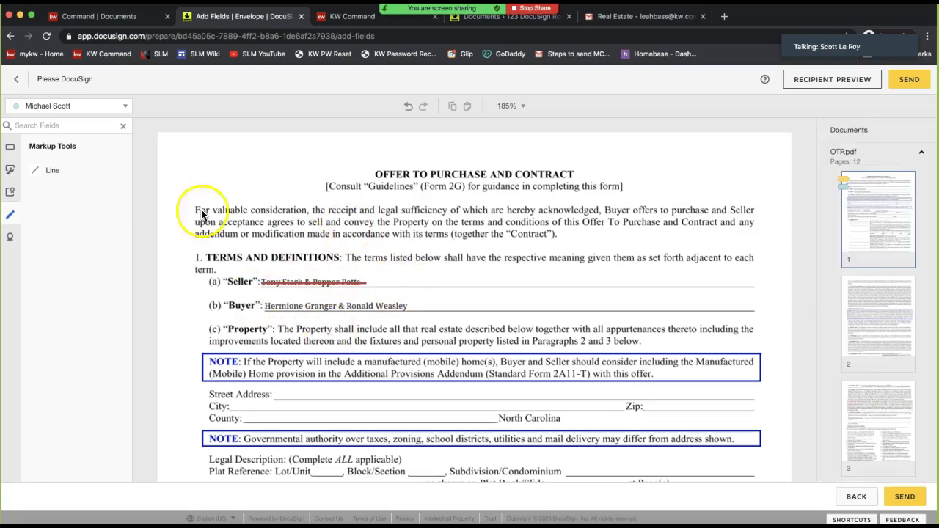
click(7, 151)
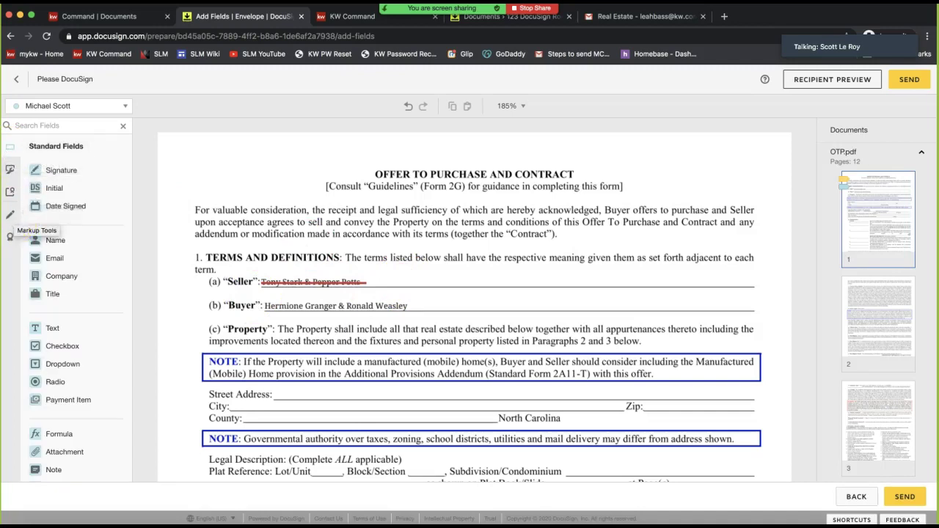
Drop a Text field on the Seller line right of the struck-out names and select it
click(11, 217)
click(76, 174)
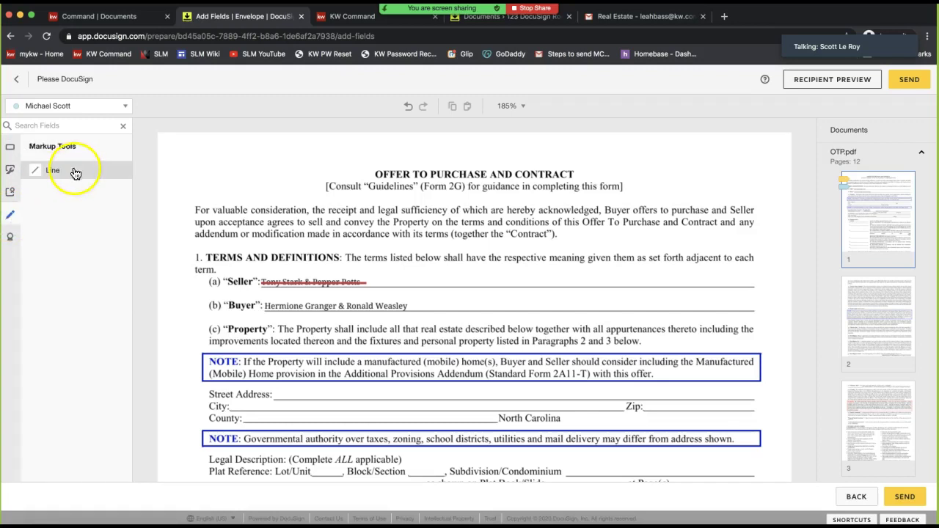
click(12, 150)
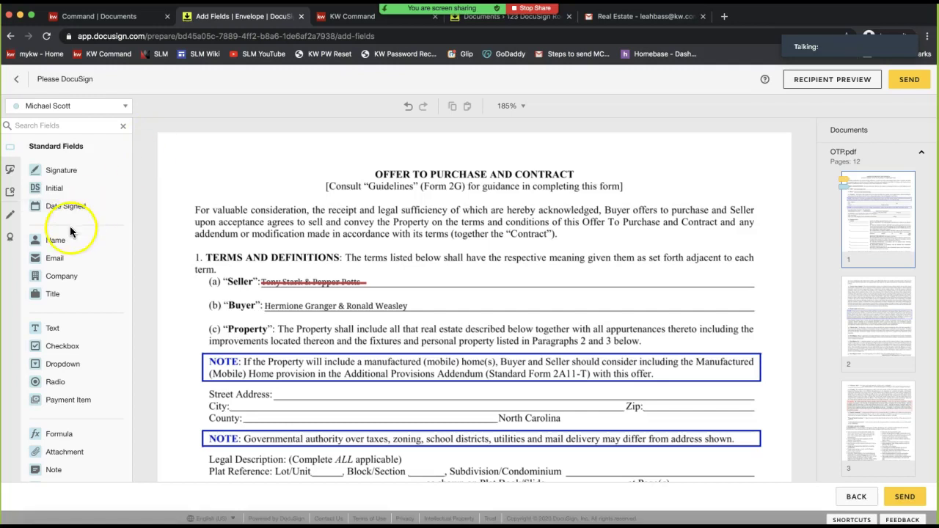
scroll(78, 196, down, 1)
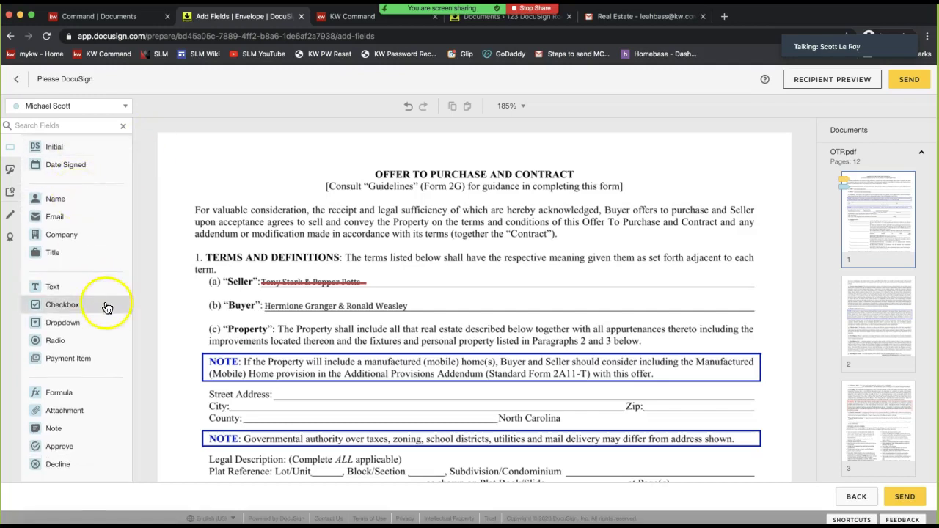
scroll(86, 268, up, 1)
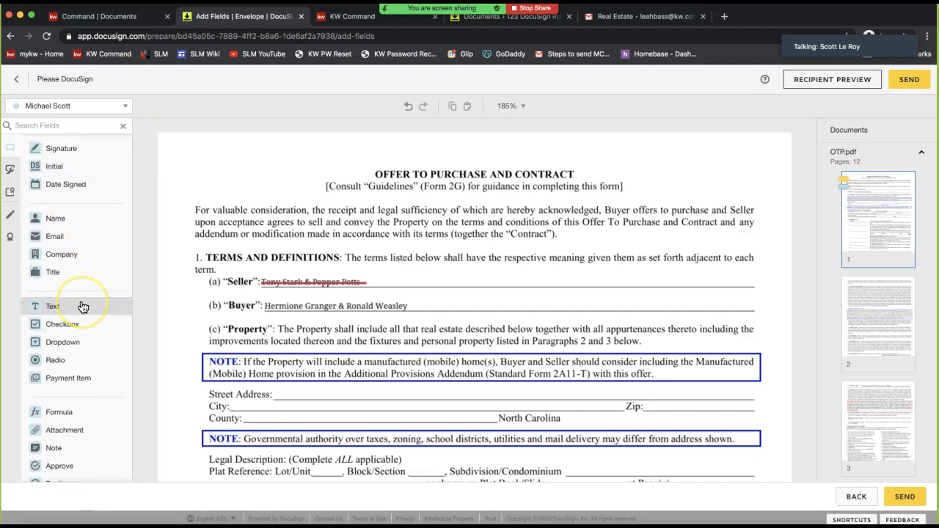
drag(83, 306, 374, 272)
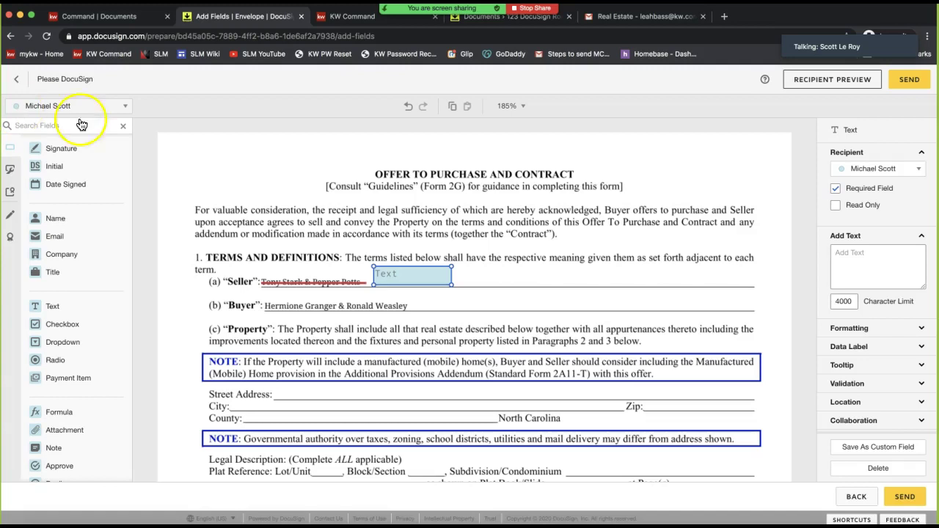
click(399, 284)
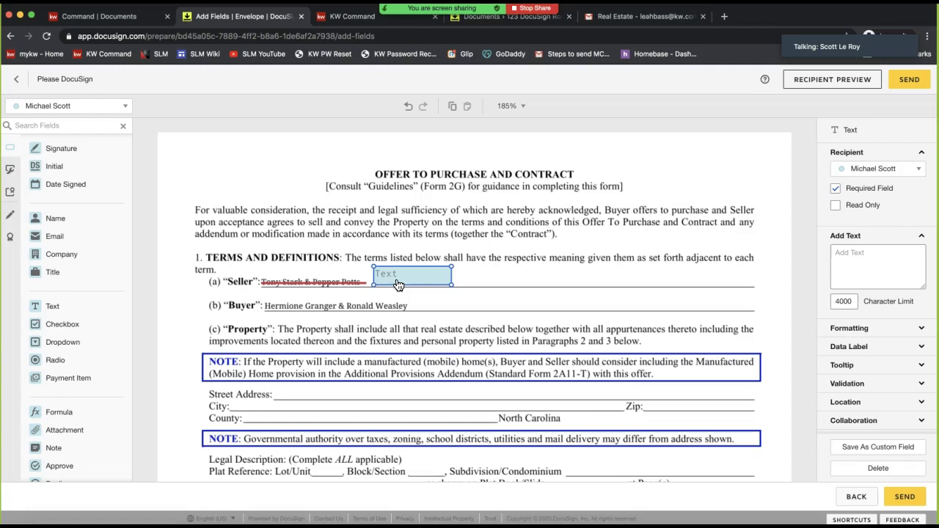
click(50, 110)
click(401, 286)
click(393, 282)
click(401, 262)
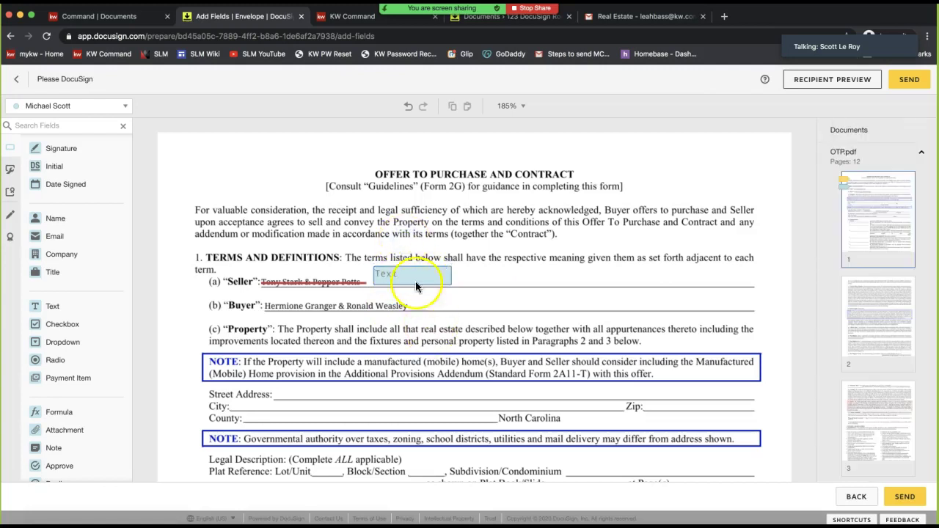
click(415, 278)
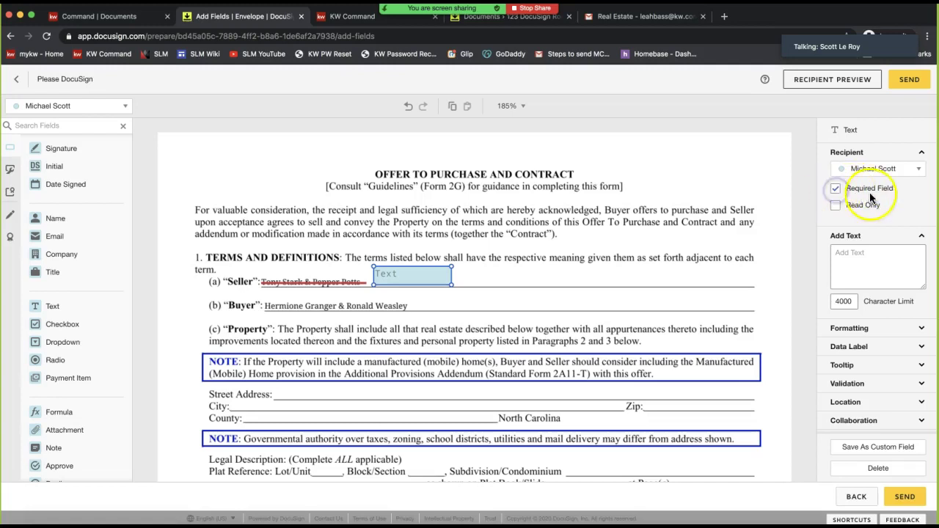
Set the Seller-line text field not required and read-only, filled with the replacement seller's name
click(837, 188)
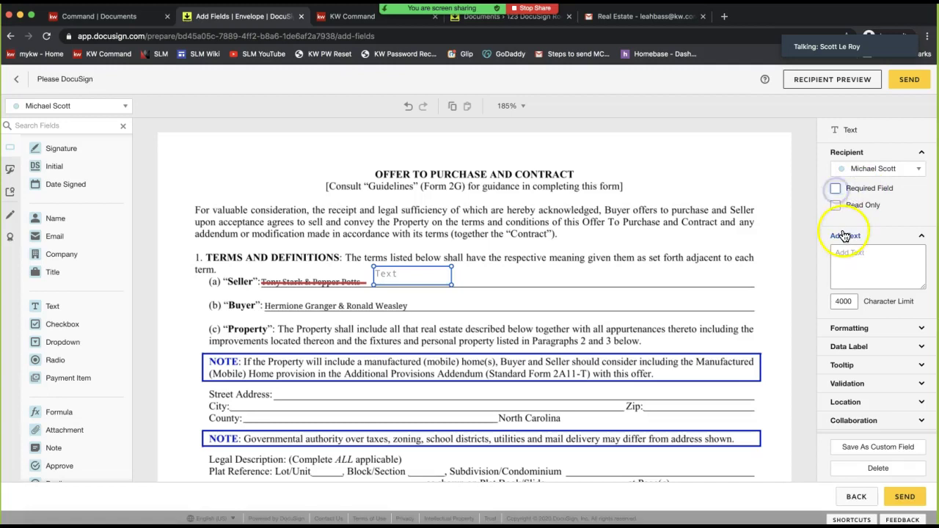
click(834, 206)
double_click(418, 277)
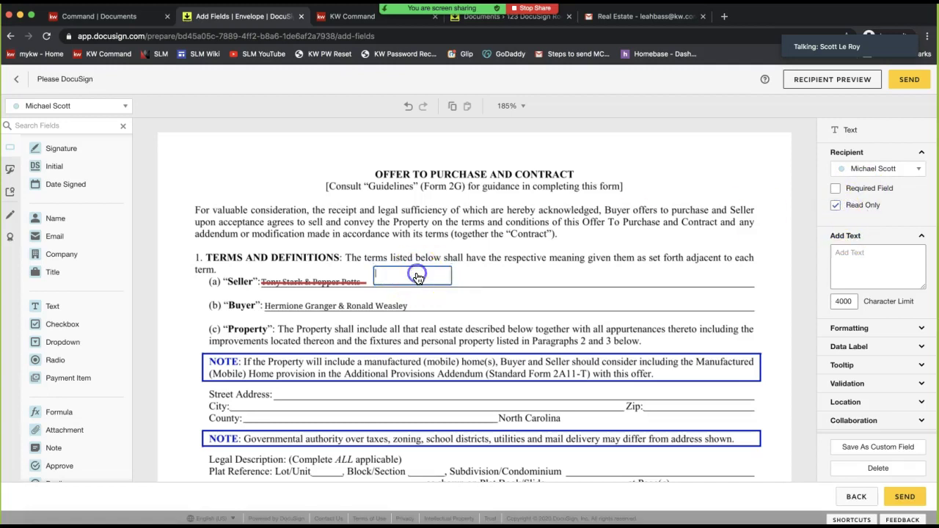
text(Anthony Stark)
click(458, 278)
click(527, 274)
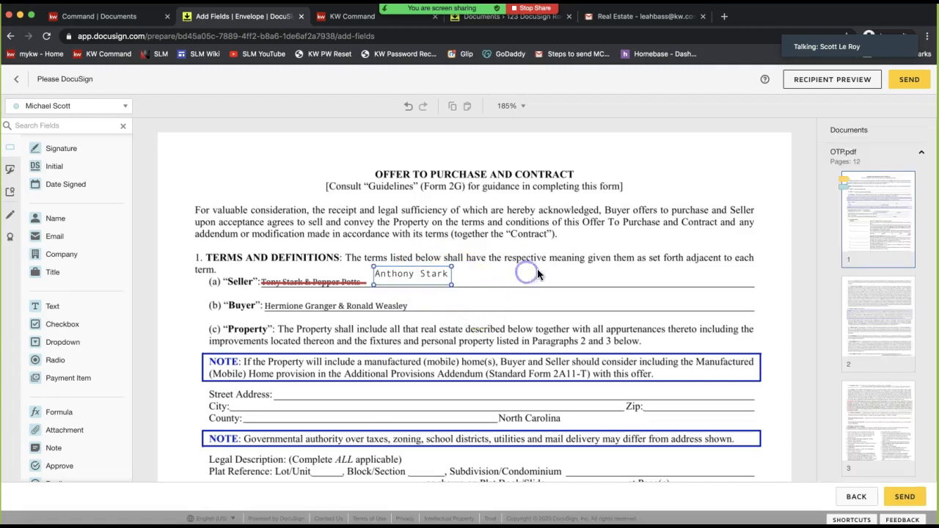
click(414, 278)
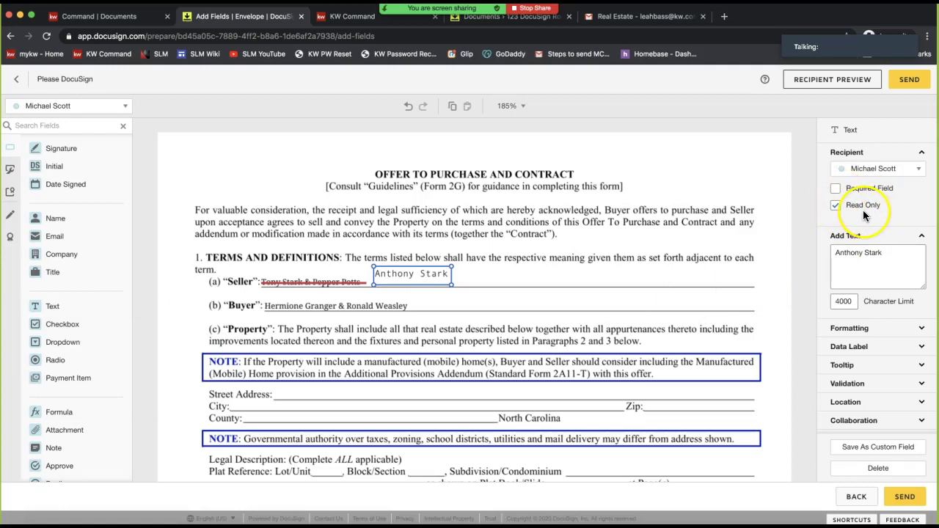
Start saving the field as a custom field named 'Agent Fill in Field'
click(861, 450)
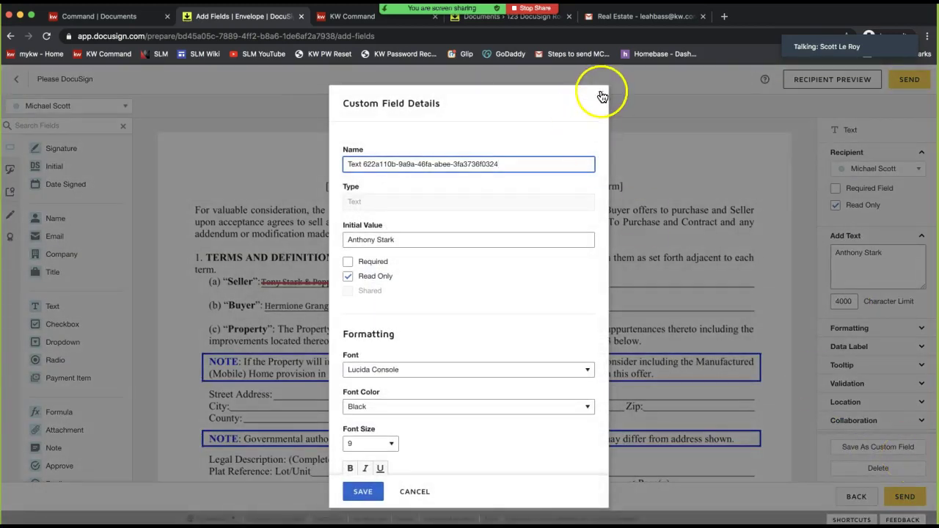
triple_click(405, 239)
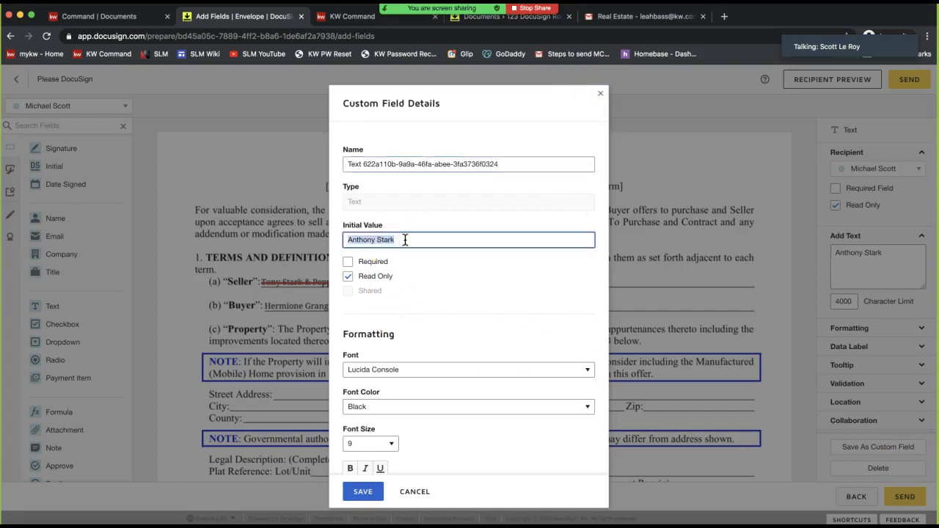
key(BackSpace)
triple_click(400, 163)
text(Ahge)
key(BackSpace)
text(gent Fill in Field)
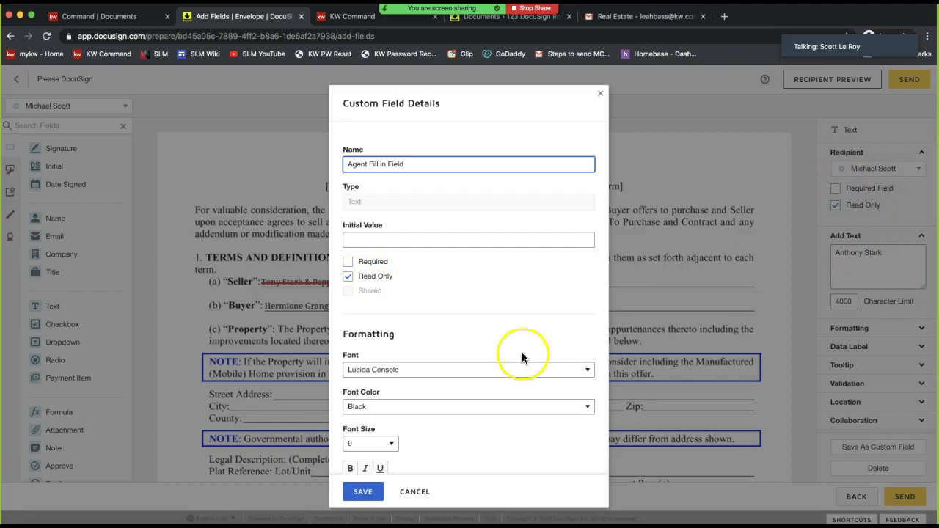
scroll(522, 340, down, 3)
scroll(522, 339, up, 3)
click(407, 285)
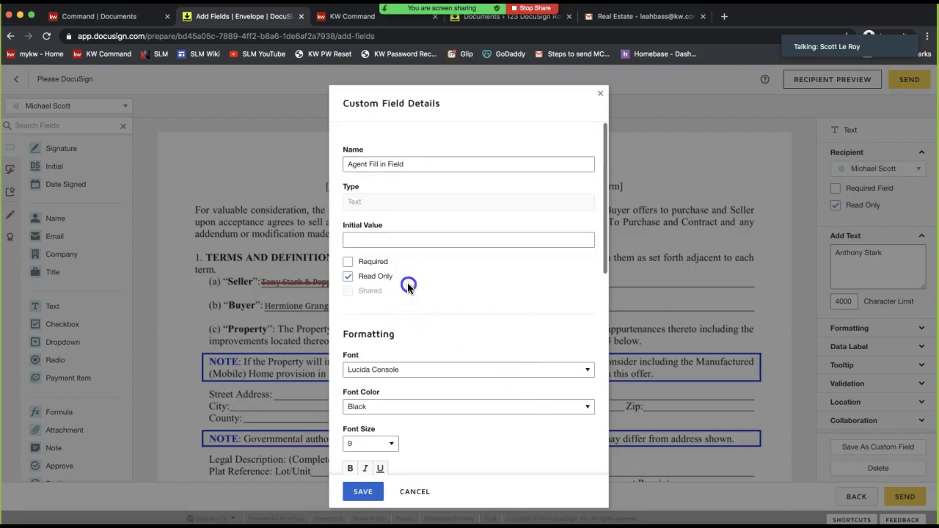
Leave the custom field's Initial Value empty and save the custom field
drag(334, 248, 404, 299)
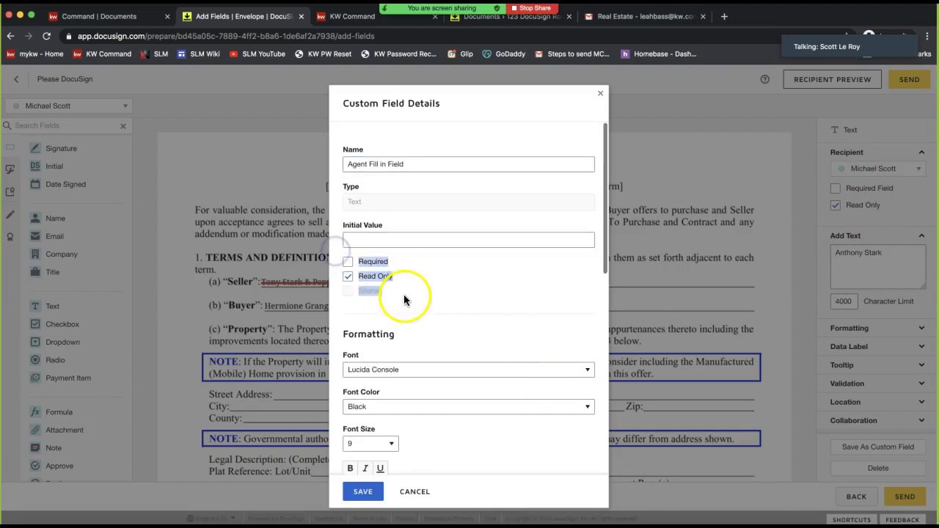
click(369, 240)
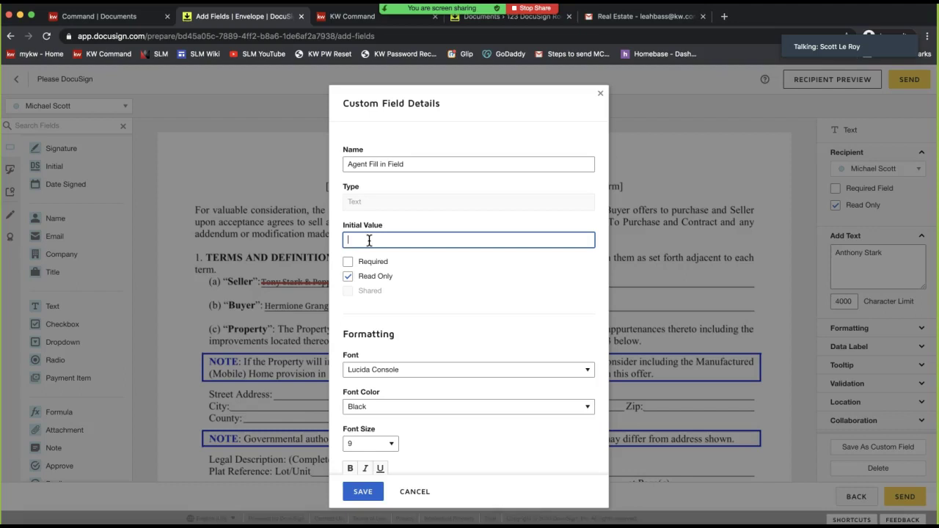
text(3256789)
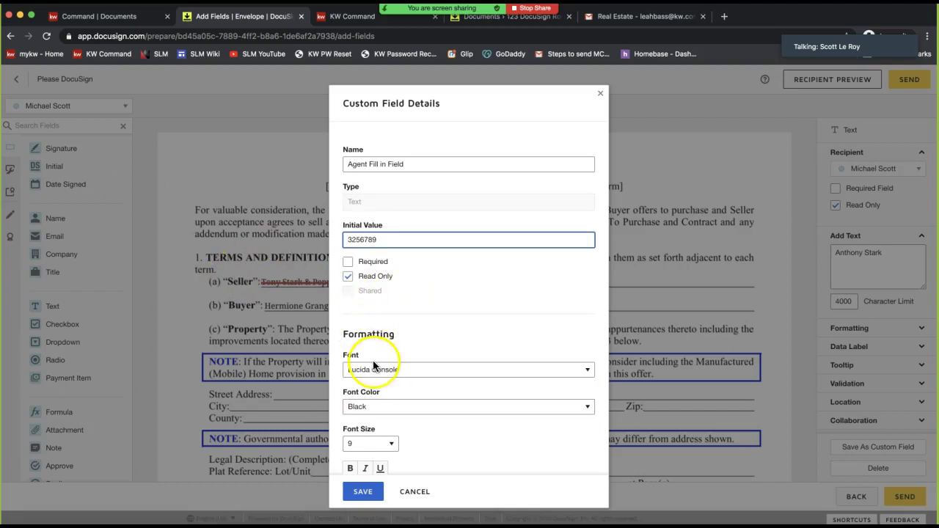
drag(346, 240, 379, 229)
key(BackSpace)
click(375, 238)
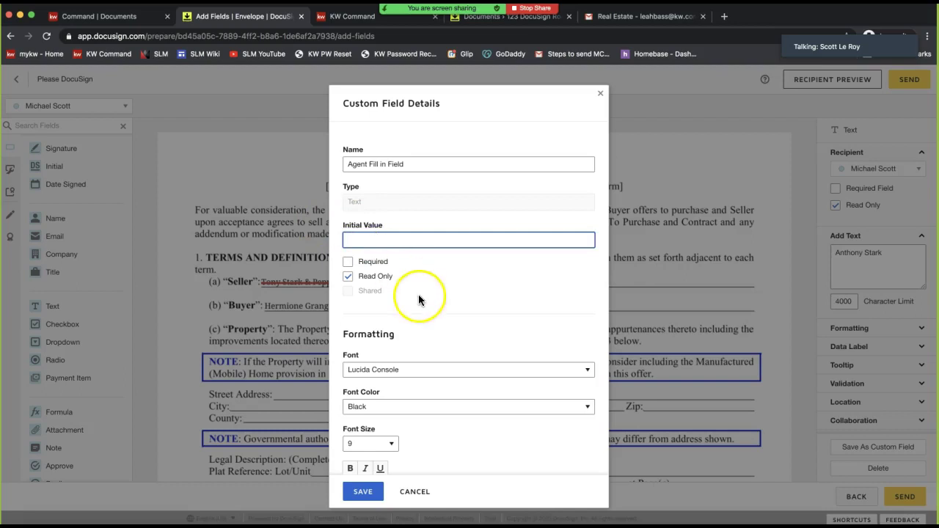
scroll(419, 297, down, 2)
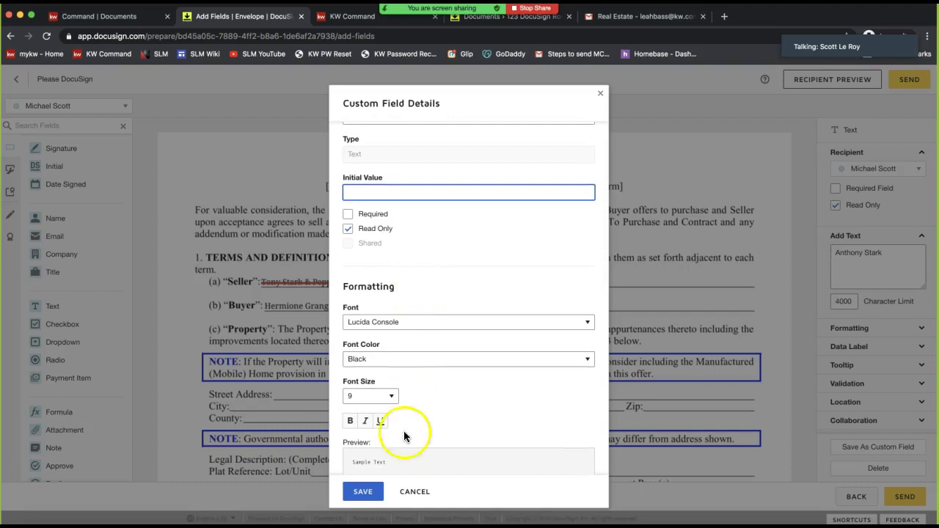
scroll(431, 442, down, 10)
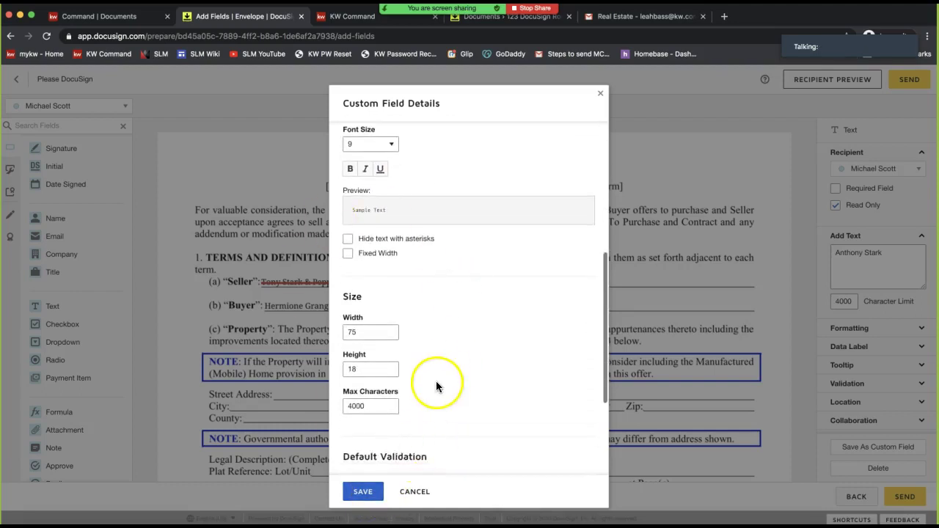
scroll(436, 382, down, 6)
click(363, 493)
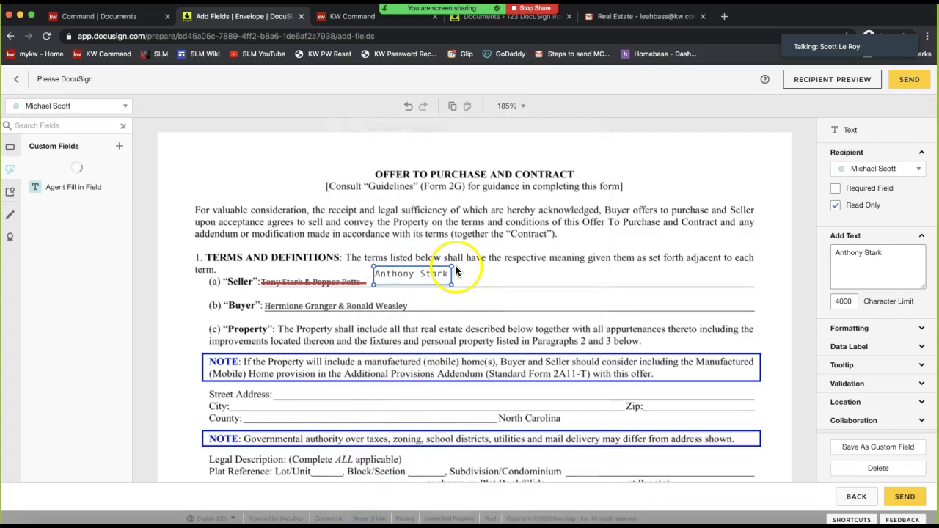
Place Agent Fill in Field beside the Buyer names, widen it, and enable Recipients Can Collaborate
click(349, 213)
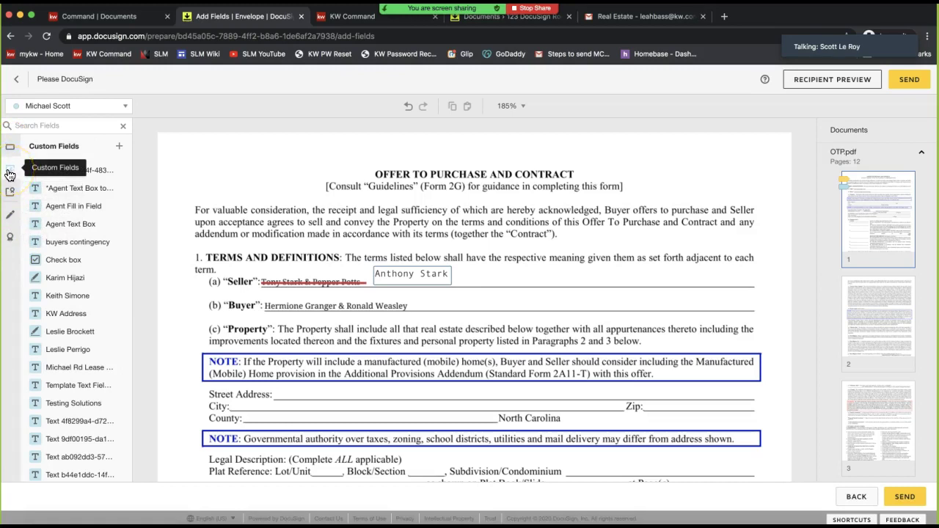
click(77, 209)
drag(77, 209, 466, 295)
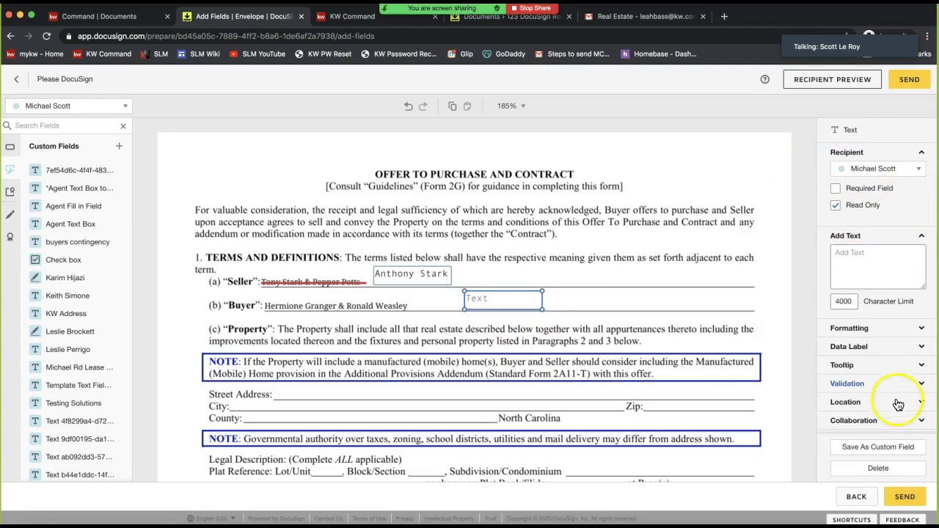
drag(542, 308, 755, 313)
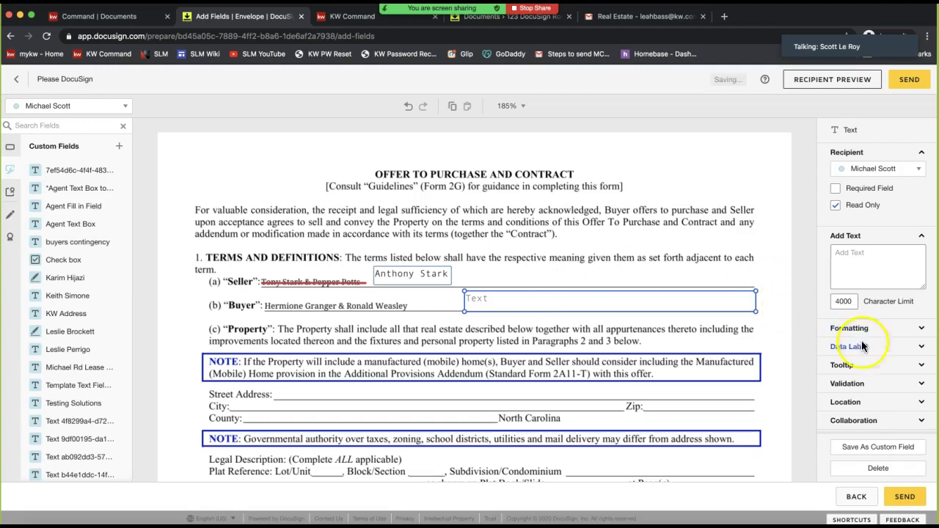
click(853, 421)
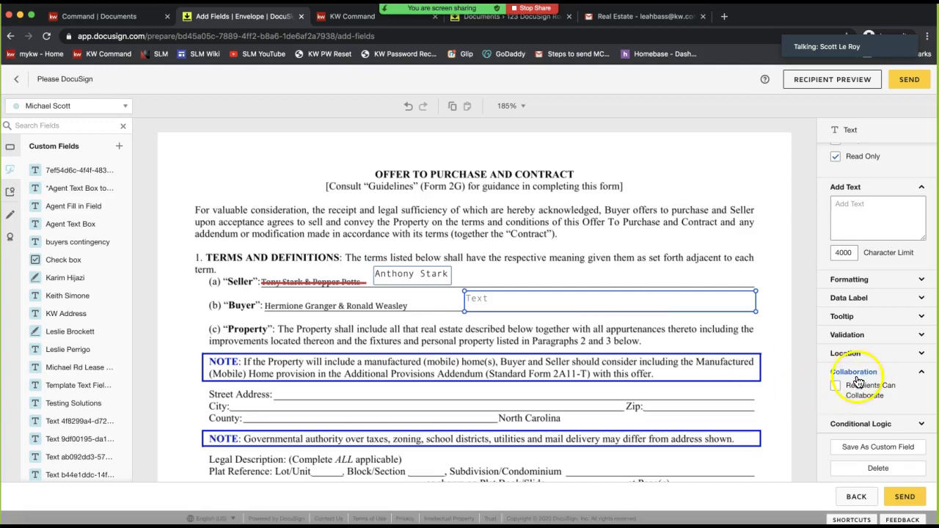
click(834, 389)
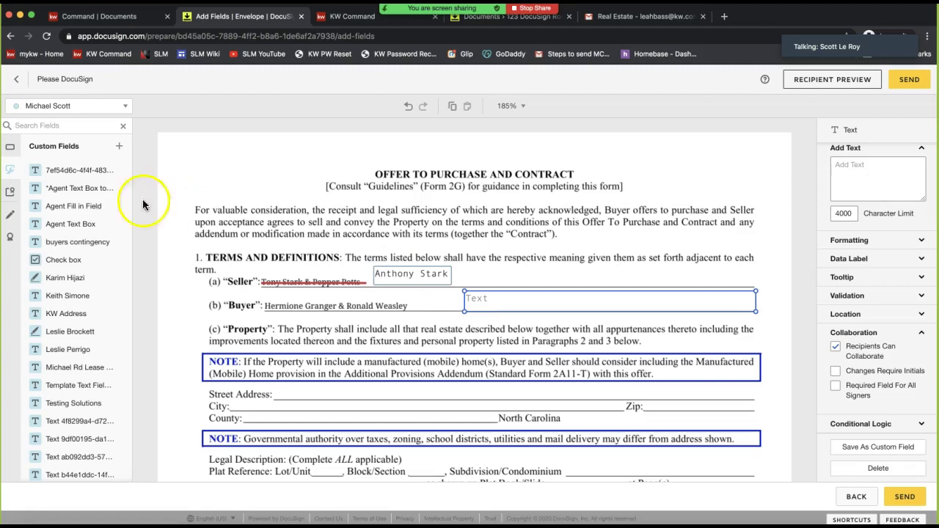
click(9, 149)
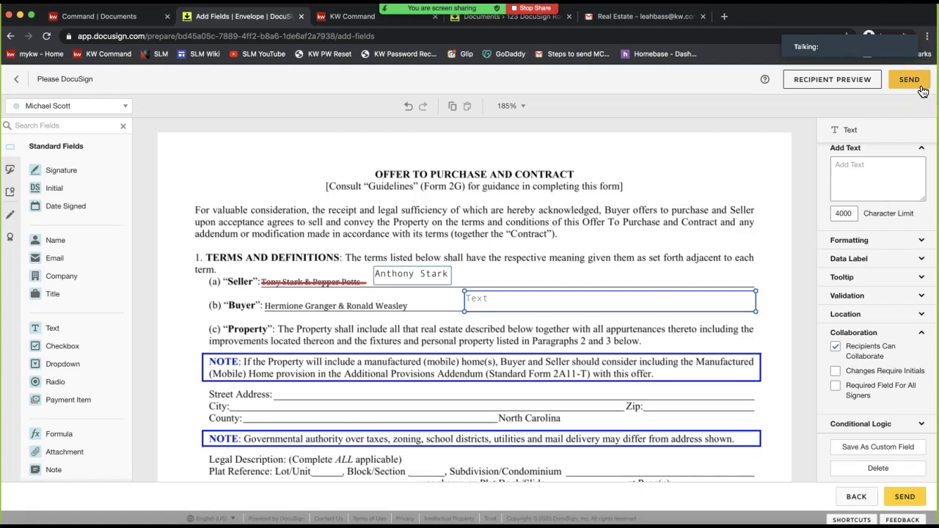
Send the envelope and go to the Rooms dashboard
click(922, 89)
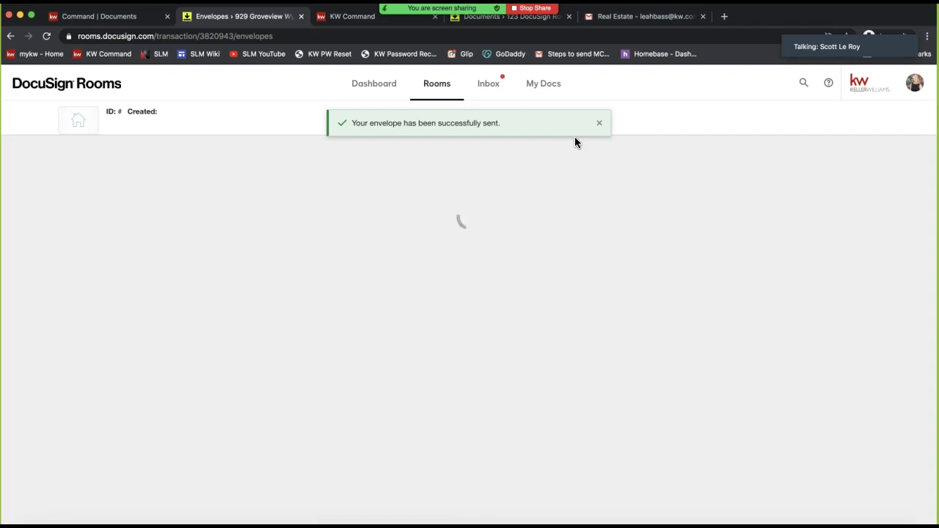
click(379, 96)
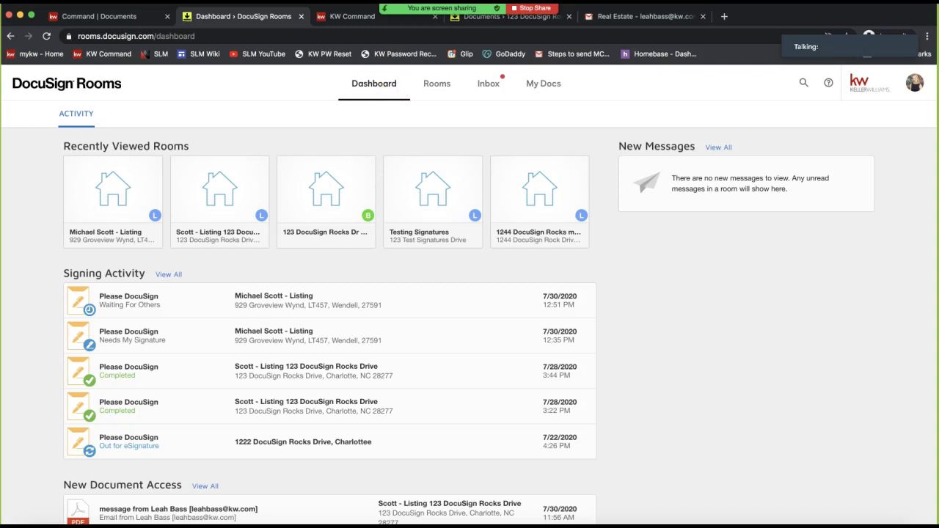
Send Everyone in the Zoom group chat the support e-mail address with an attention note
click(346, 48)
click(323, 251)
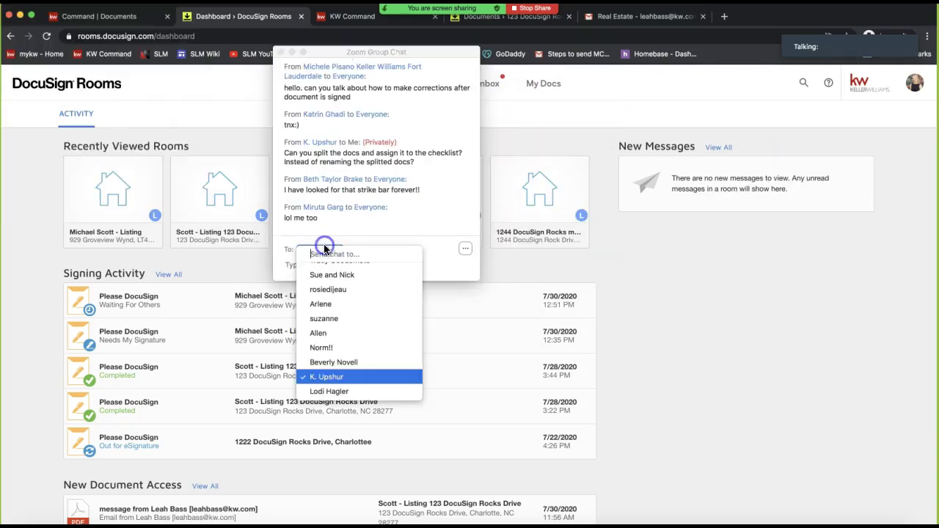
scroll(332, 315, up, 5)
click(336, 275)
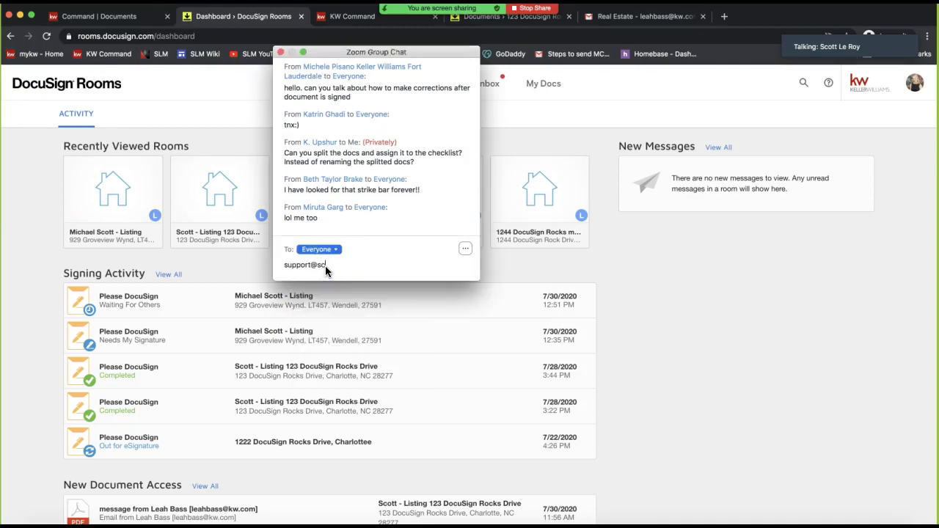
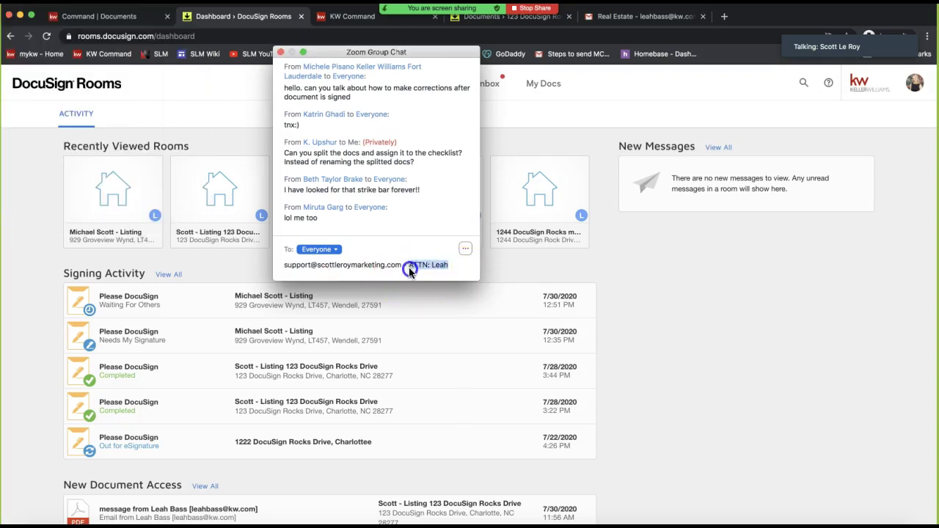
key(Return)
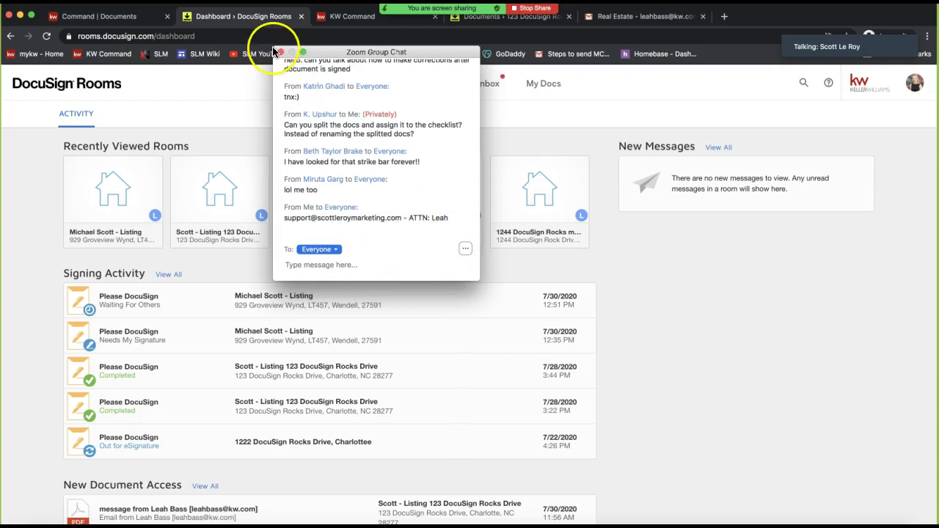
drag(328, 57, 938, 100)
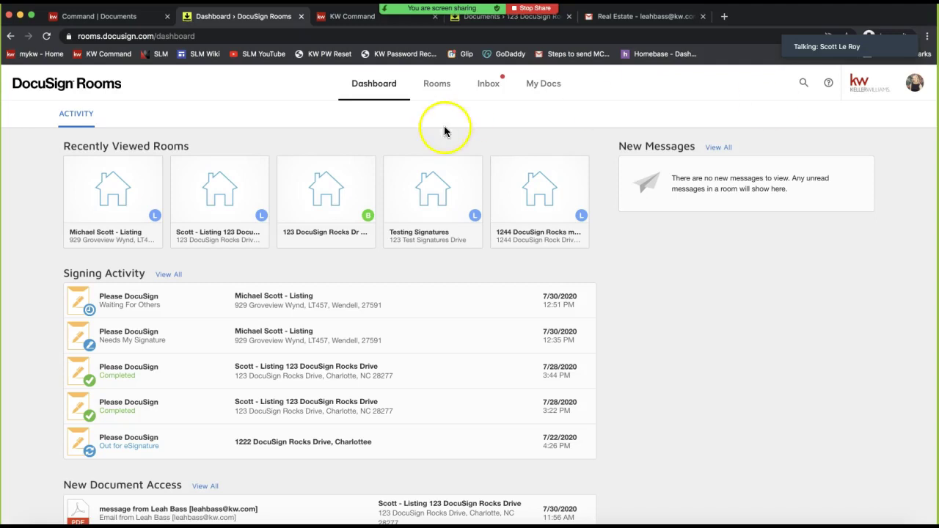
Open the listing room's Documents tab and scroll to its Room Docs folder of 12 documents
click(206, 201)
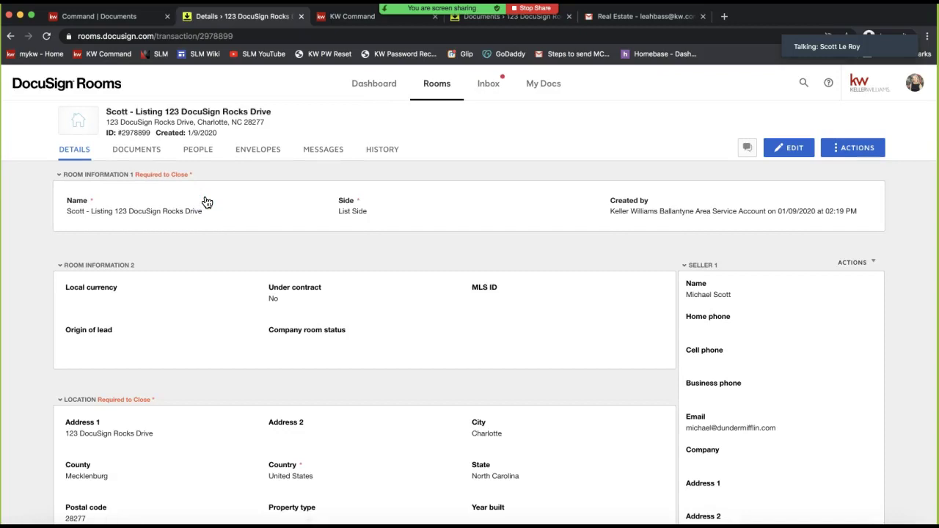
click(133, 155)
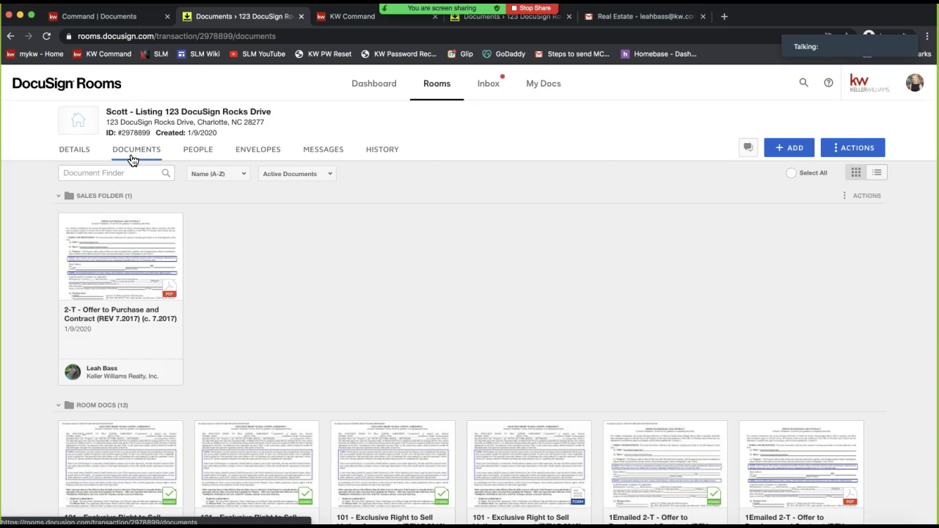
scroll(416, 235, down, 1)
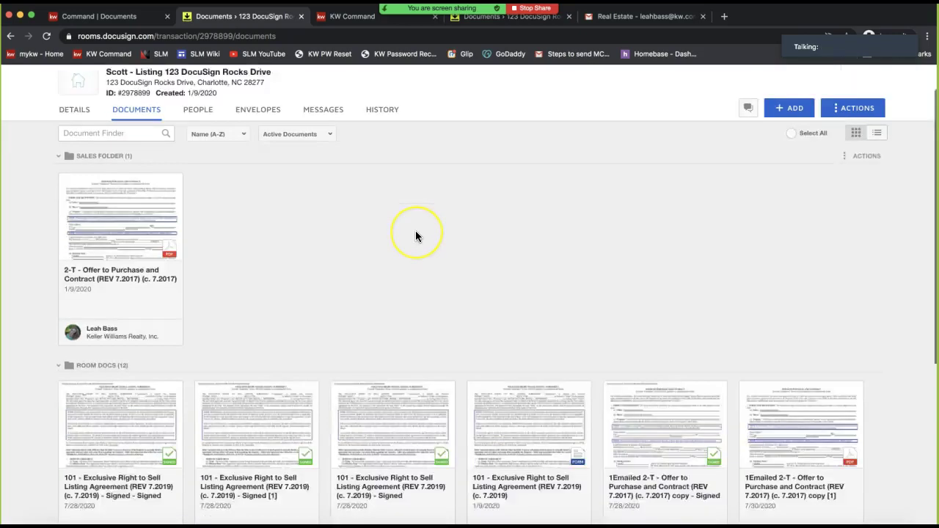
scroll(416, 235, down, 4)
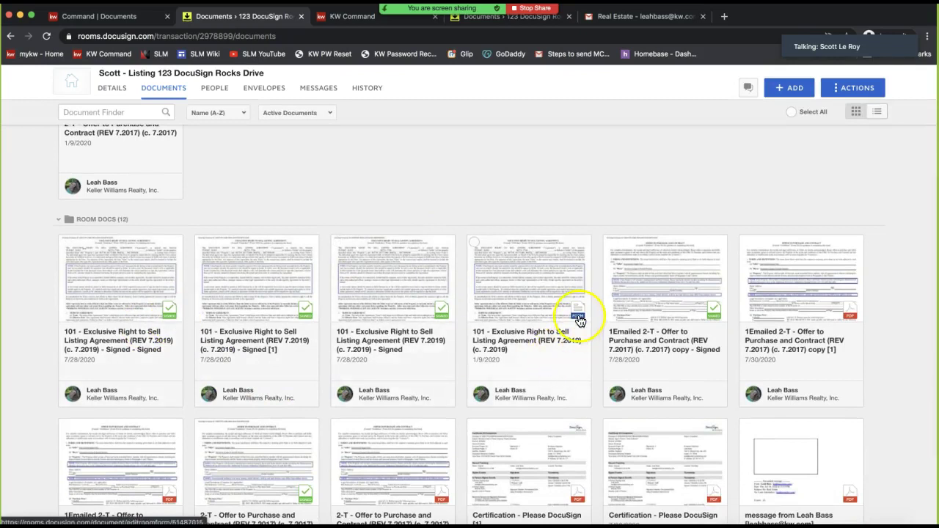
scroll(579, 320, down, 1)
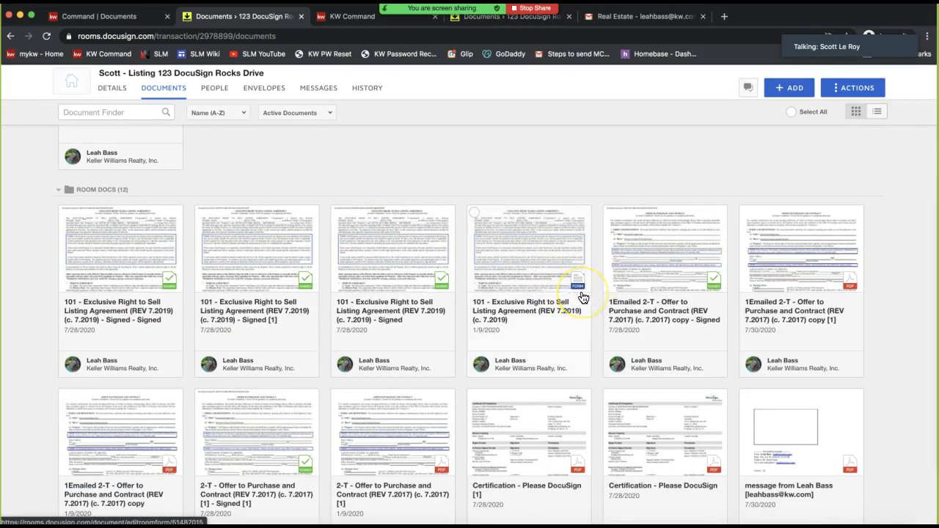
click(580, 286)
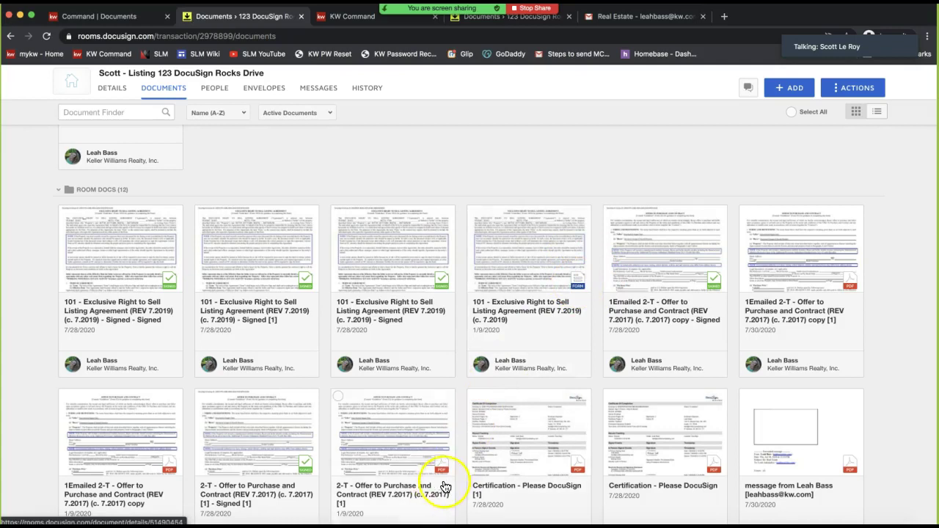
scroll(444, 481, down, 1)
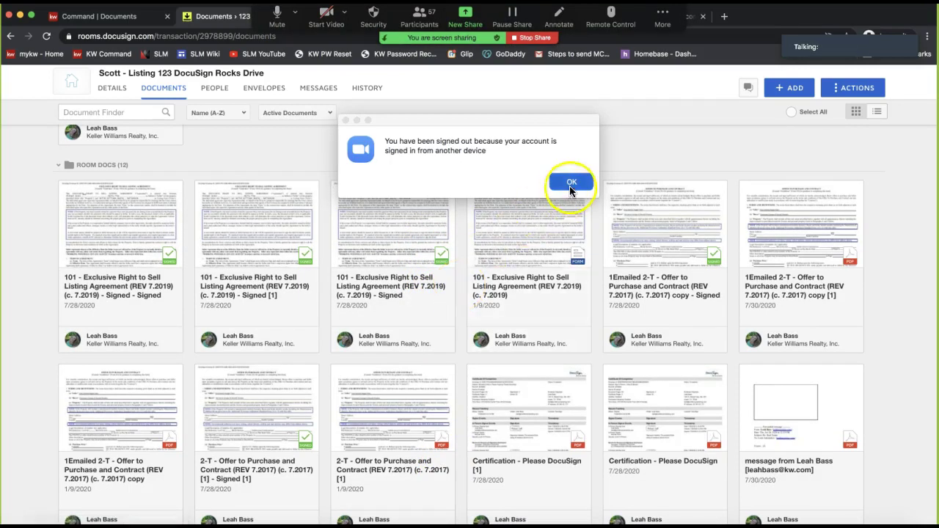
Dismiss Zoom's signed-out notice and move the Group Chat window off the shared screen
click(570, 184)
drag(937, 139, 666, 105)
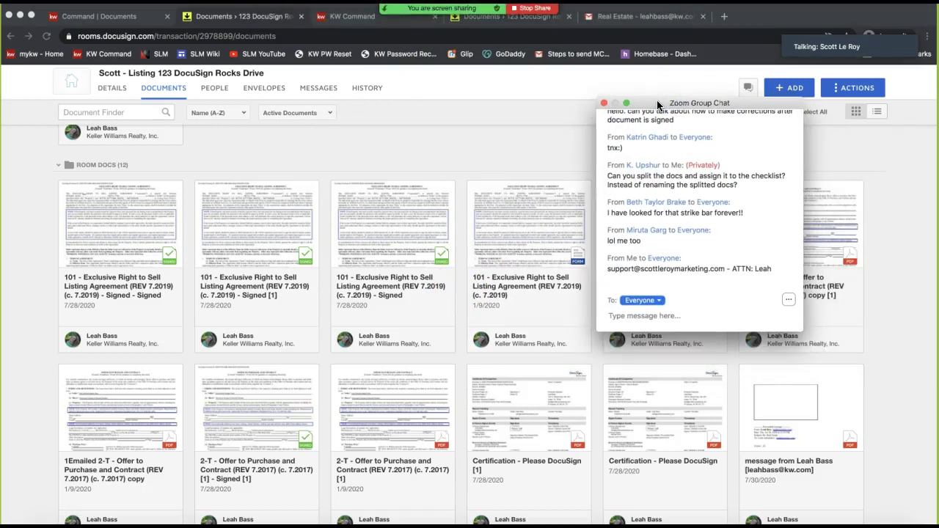
drag(649, 103, 610, 90)
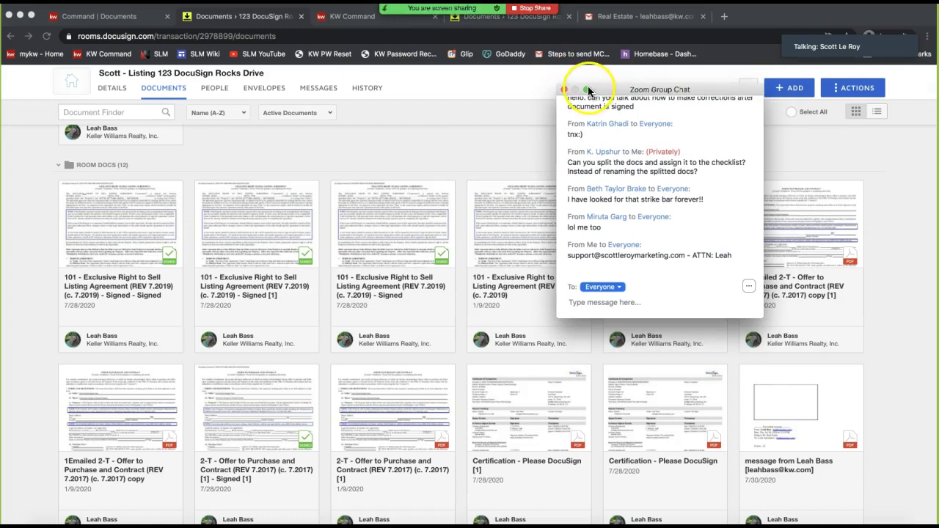
drag(606, 91, 938, 110)
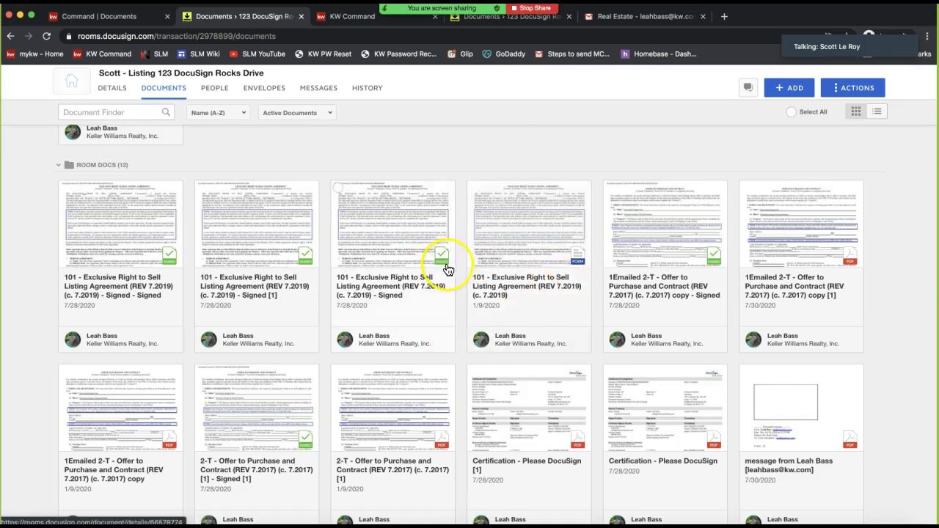
Open and review the signed 101 Exclusive Right to Sell agreement, then close the viewer
click(398, 255)
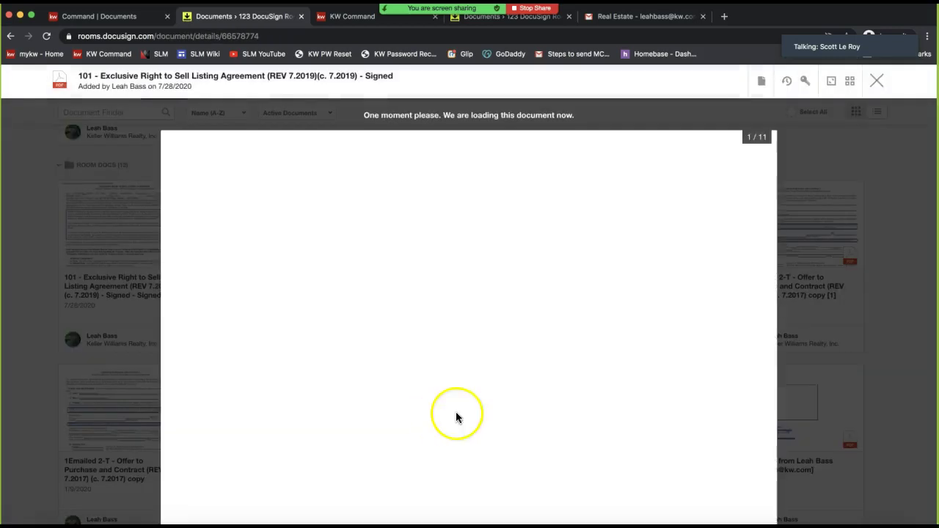
scroll(382, 324, down, 10)
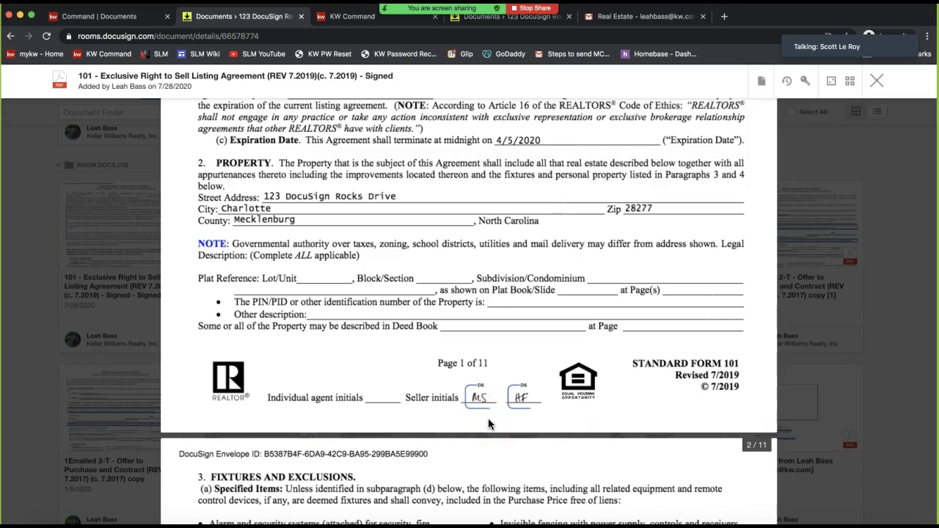
scroll(488, 420, up, 10)
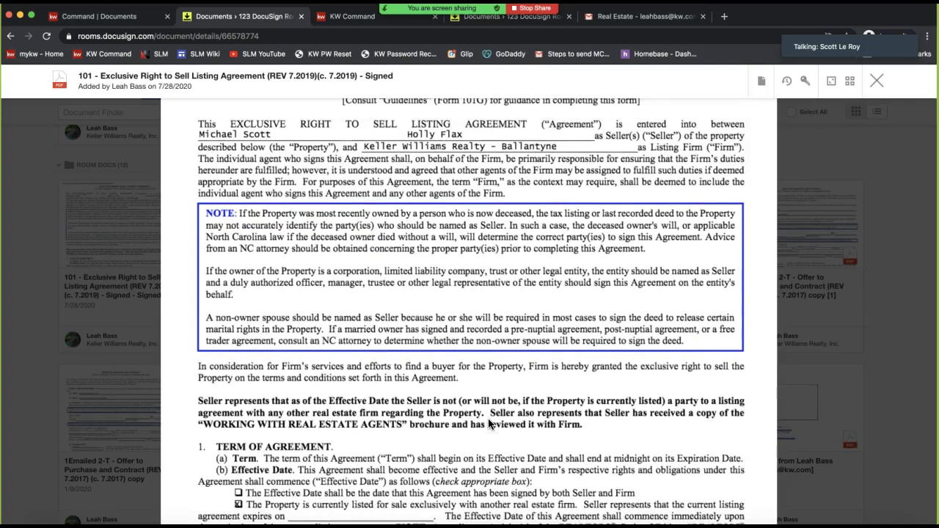
scroll(488, 422, up, 2)
scroll(562, 323, down, 4)
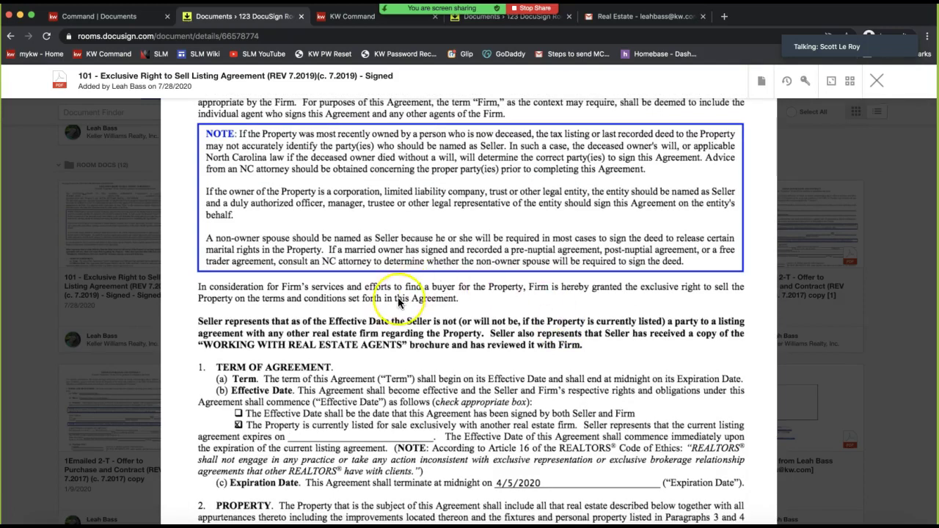
scroll(398, 299, up, 4)
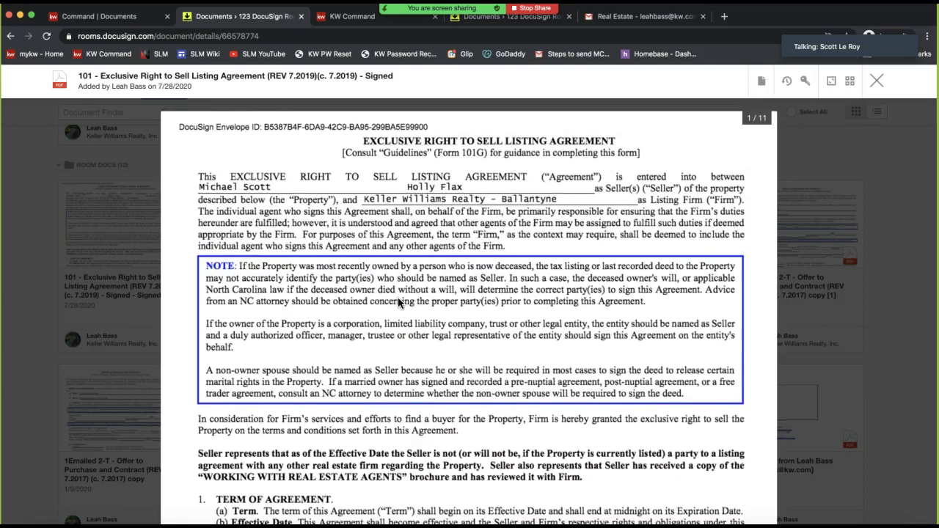
scroll(398, 303, down, 5)
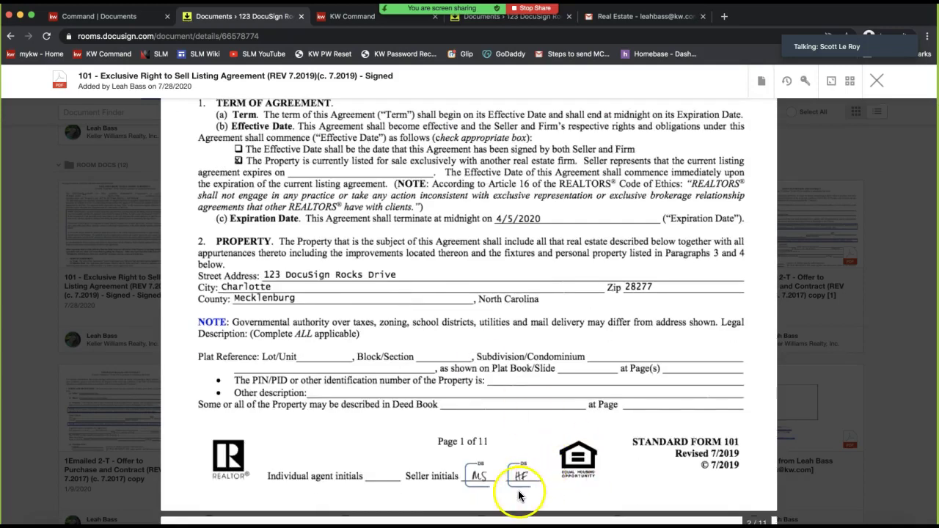
click(760, 82)
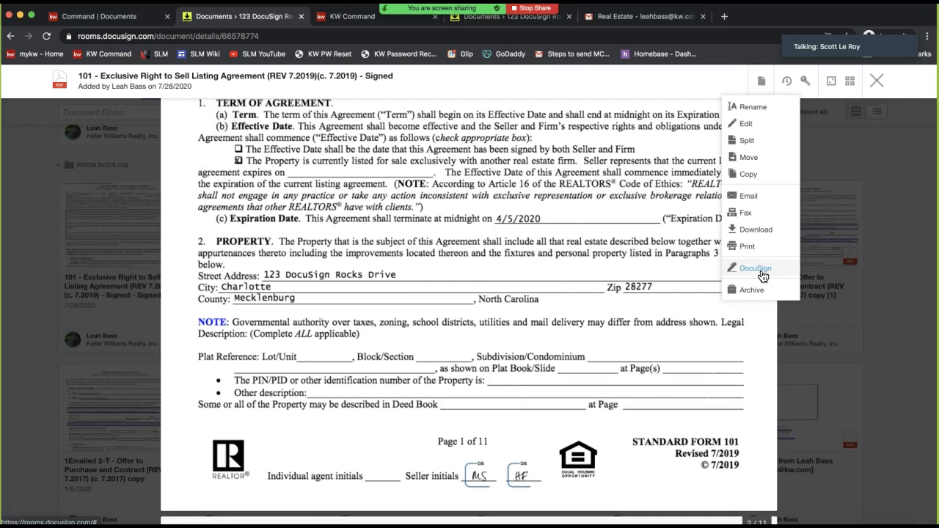
click(877, 81)
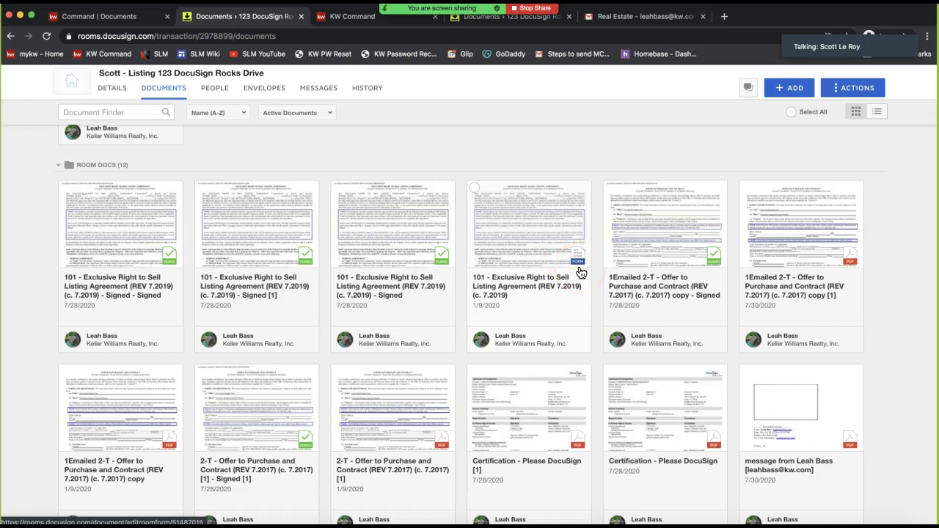
click(522, 230)
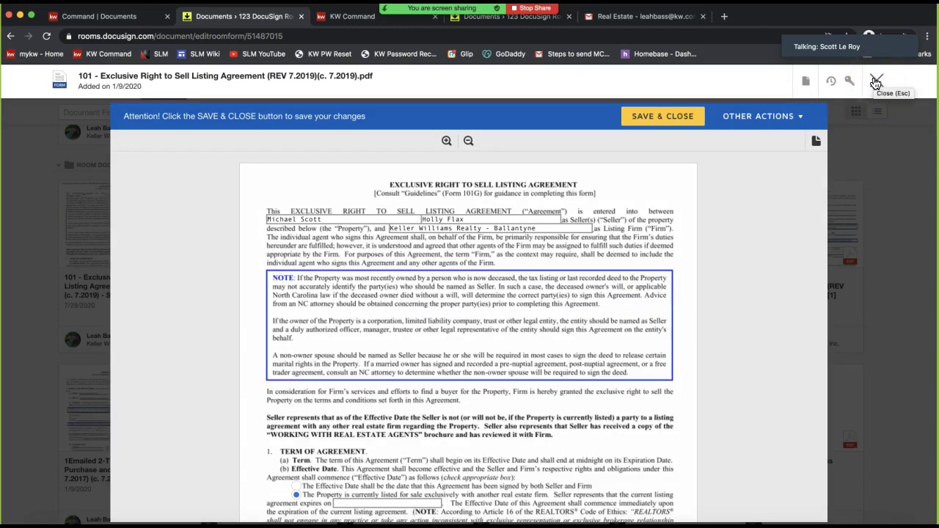
click(875, 83)
click(789, 88)
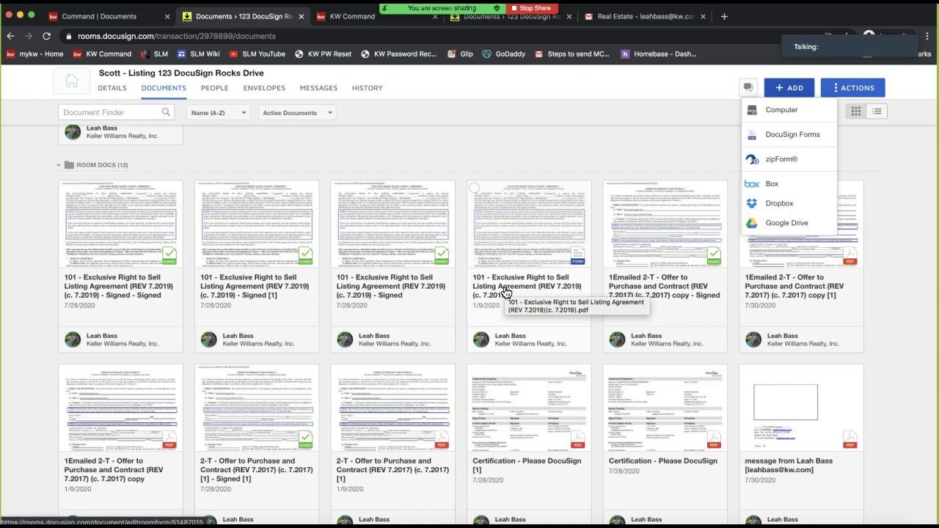
click(515, 168)
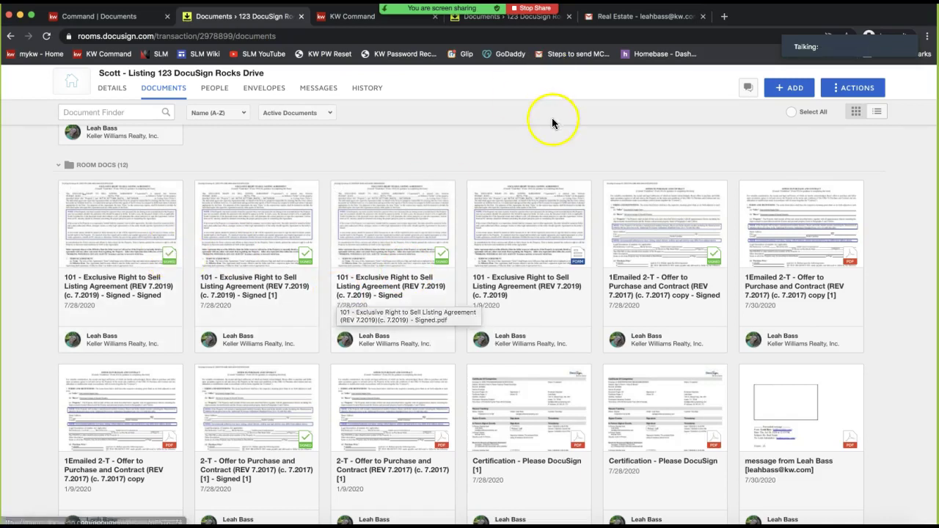
Scroll down through the 12 Room Docs and back up to the room header showing its ID
scroll(552, 119, up, 5)
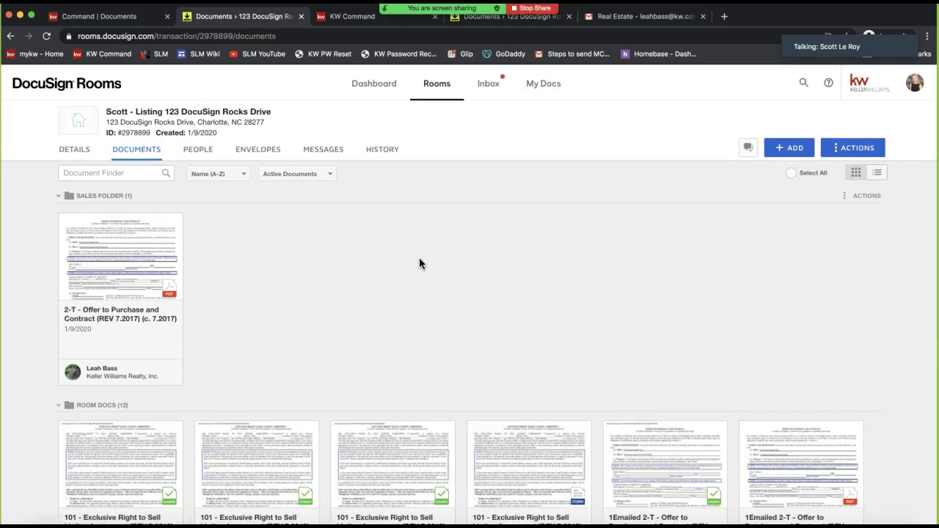
scroll(457, 325, down, 3)
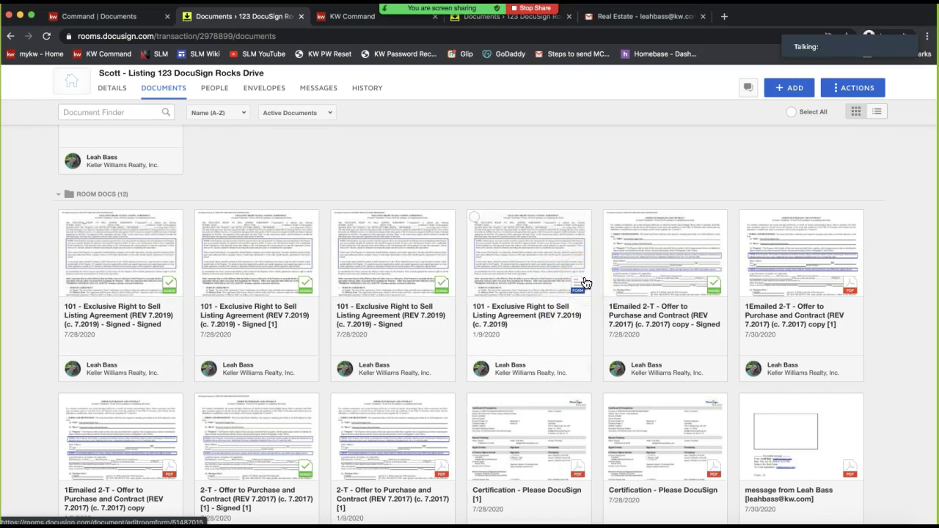
click(438, 127)
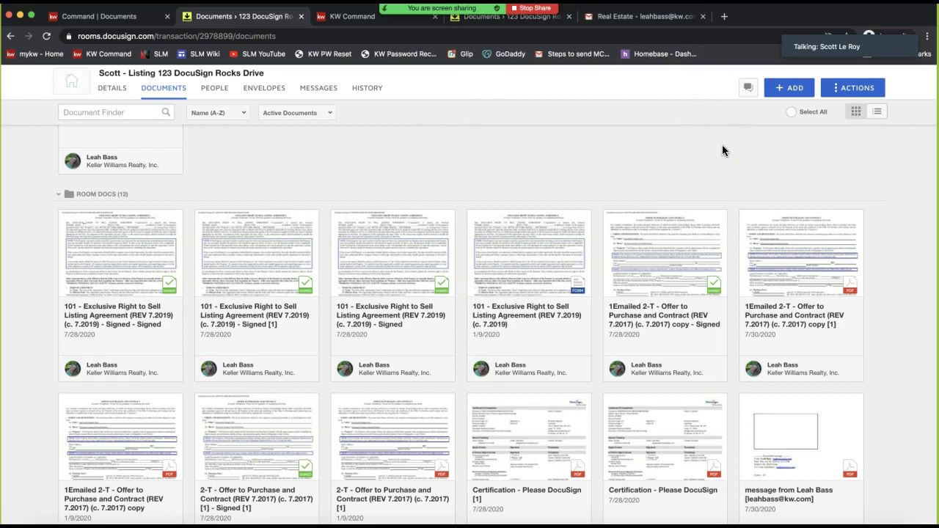
scroll(722, 145, up, 6)
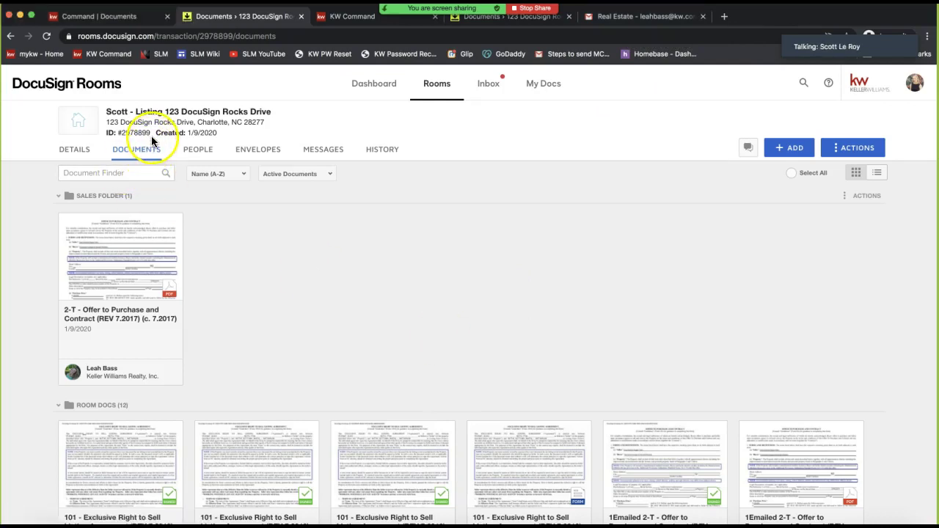
Select the room ID, then open My Preferences > Profile from the account avatar menu
drag(151, 133, 117, 135)
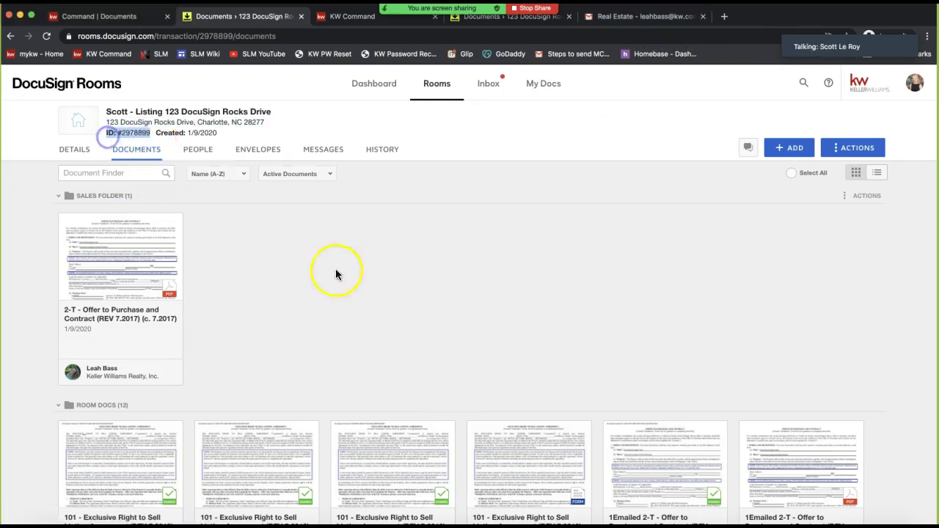
click(387, 302)
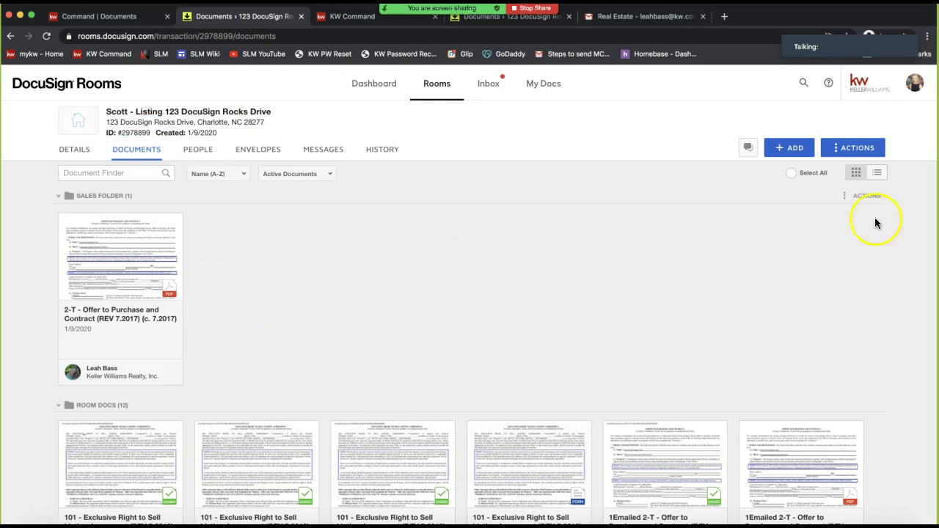
click(917, 84)
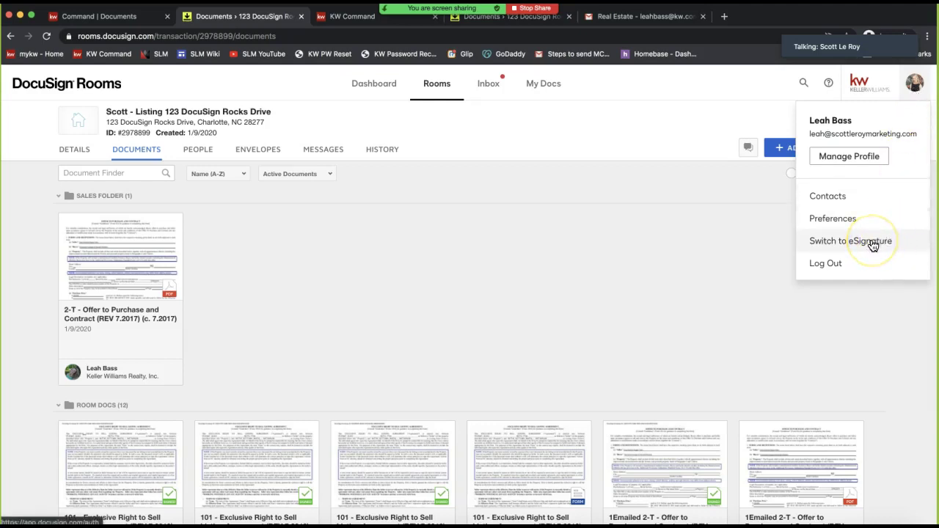
click(841, 219)
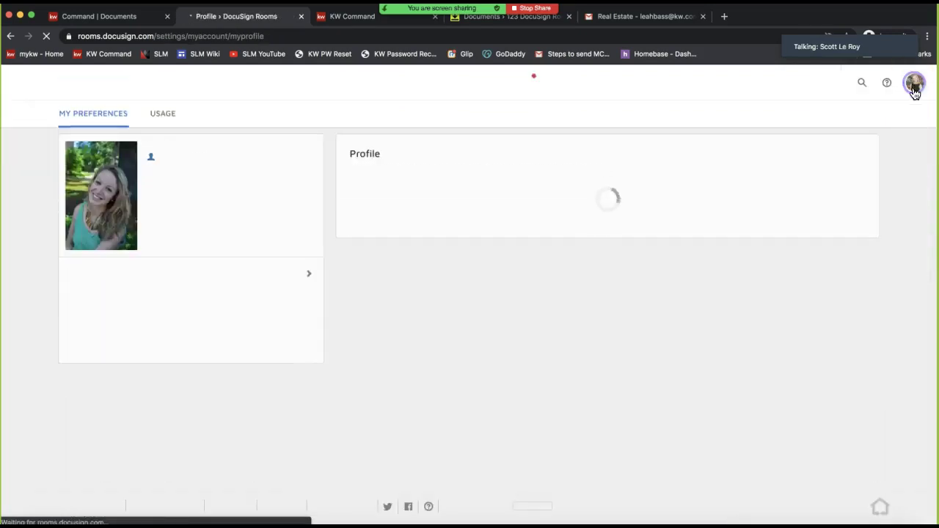
click(914, 92)
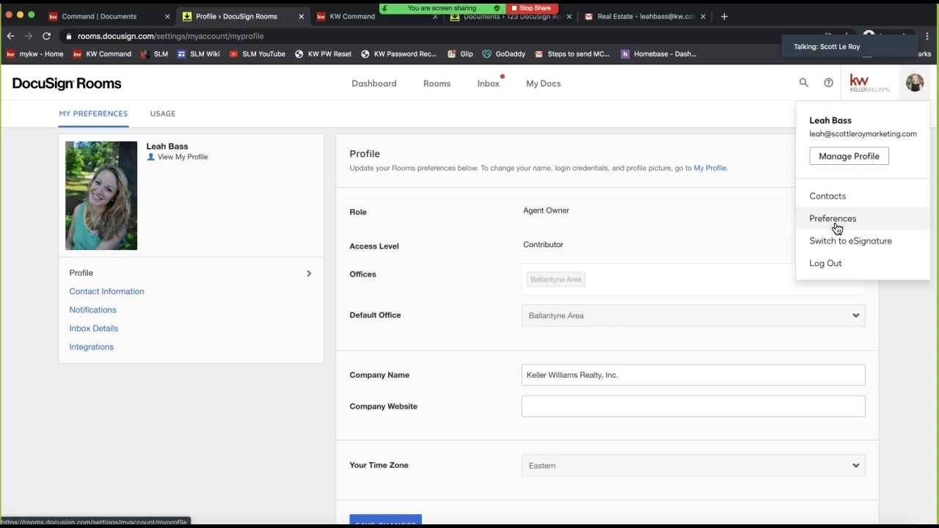
Close the account menu and show Inbox Details with the account's inbound e-mail address
click(134, 399)
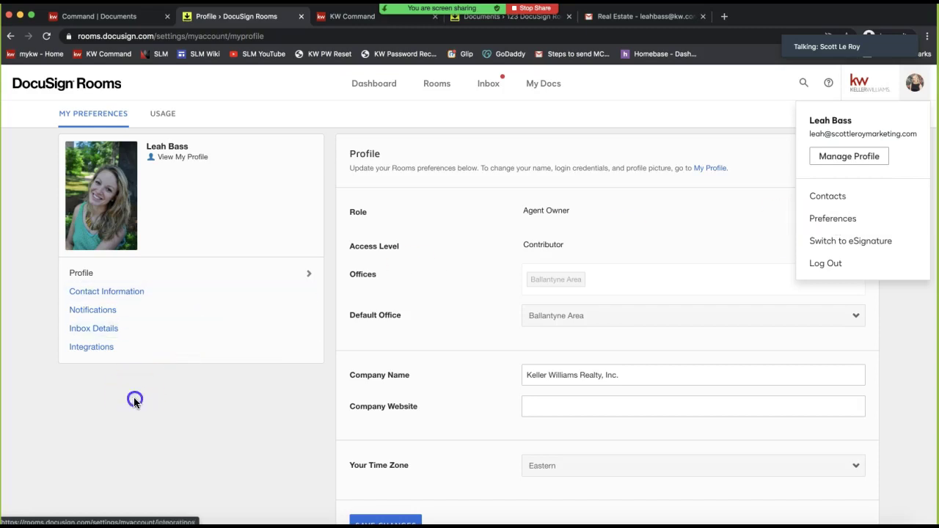
click(92, 330)
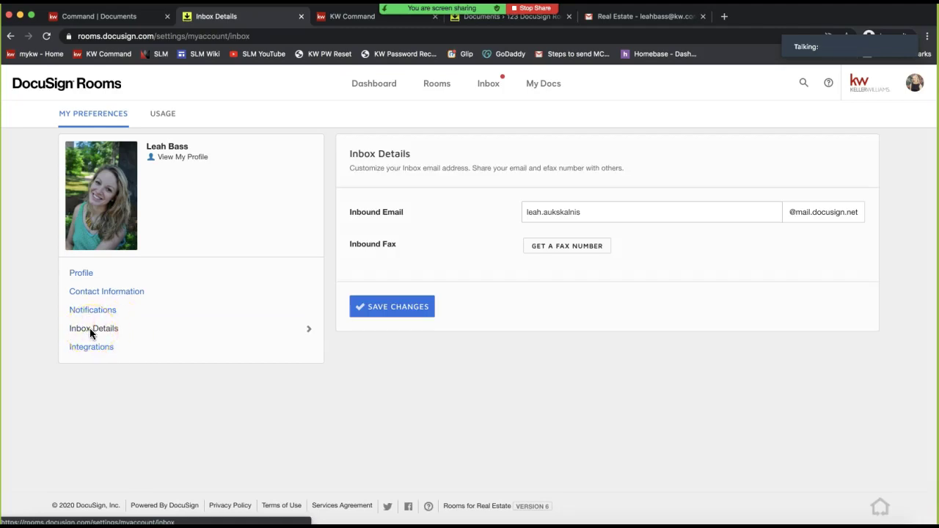
Examine the inbound e-mail address field in Inbox Details and save the inbox details
click(417, 215)
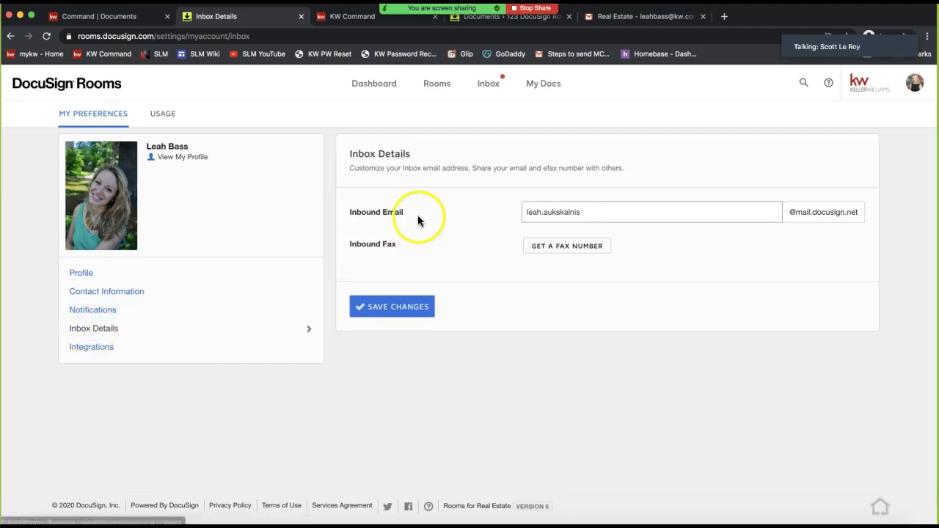
triple_click(413, 168)
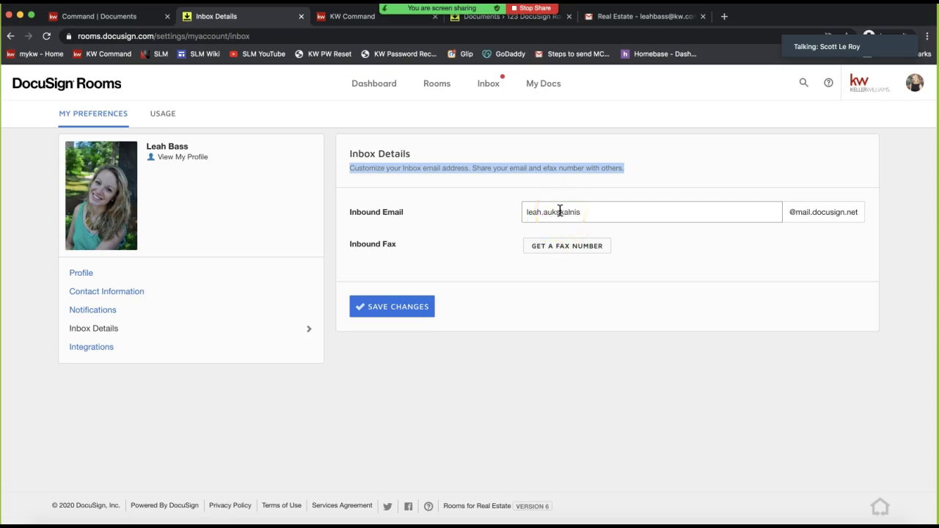
click(560, 211)
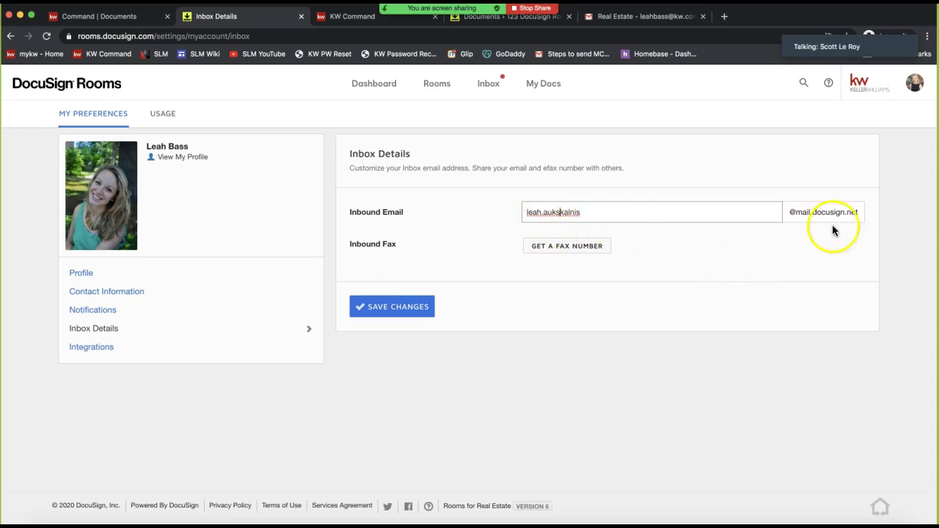
drag(858, 211, 494, 211)
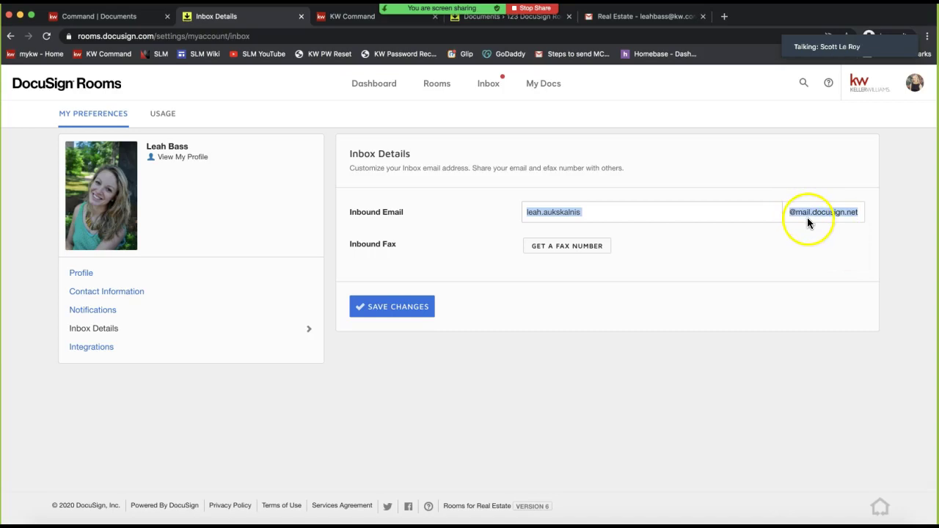
click(592, 213)
click(559, 215)
double_click(559, 215)
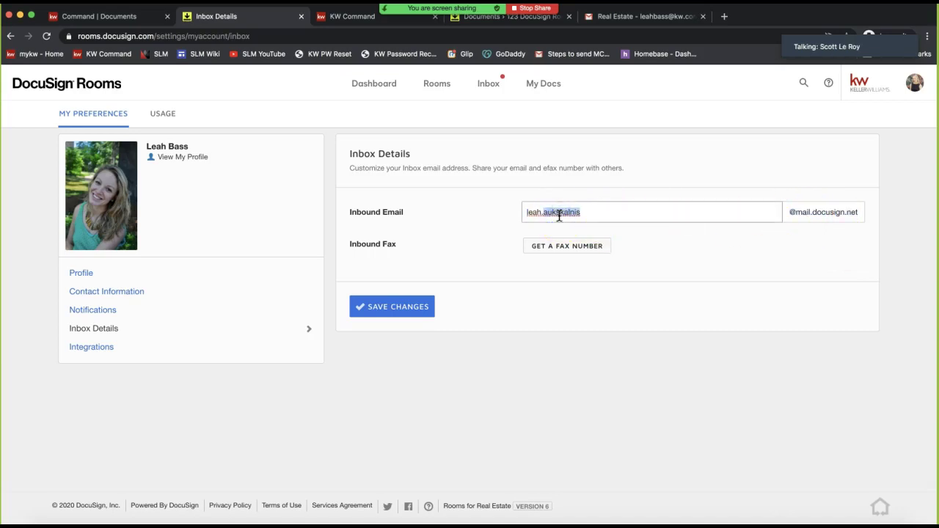
double_click(561, 232)
click(708, 228)
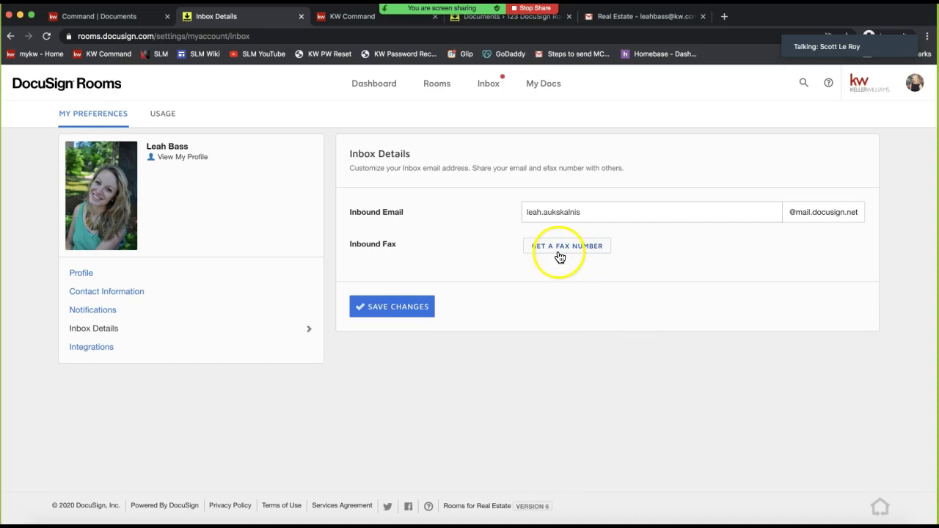
click(394, 312)
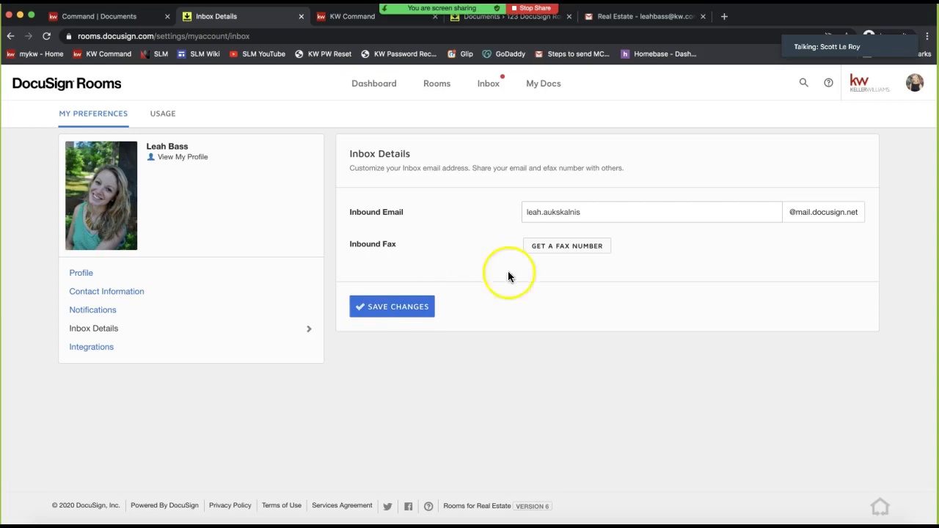
Select the full inbound e-mail address text in the Inbox Details field
click(607, 211)
double_click(608, 211)
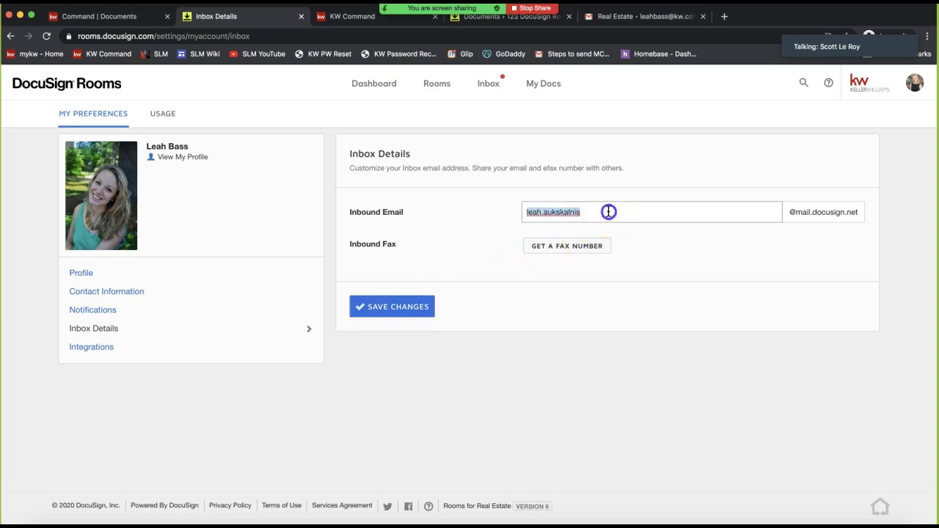
click(727, 130)
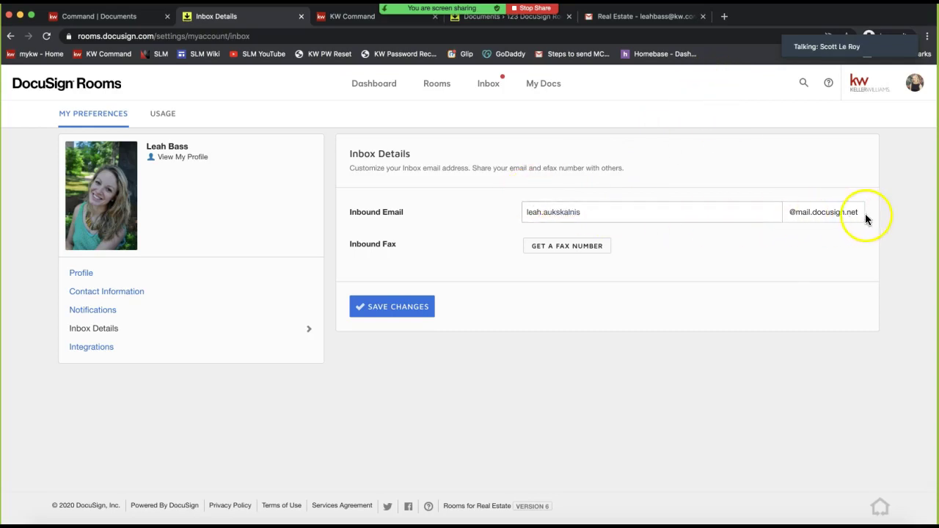
drag(864, 213, 509, 210)
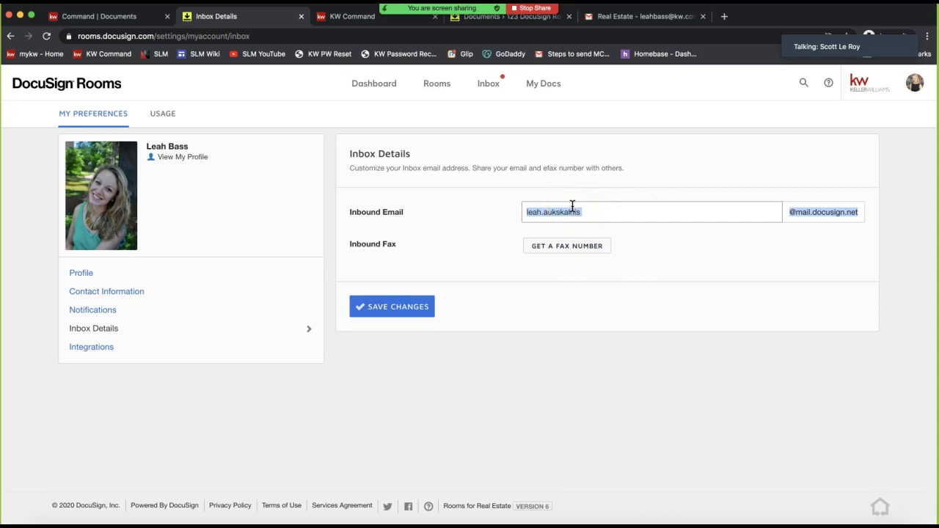
drag(528, 212, 882, 210)
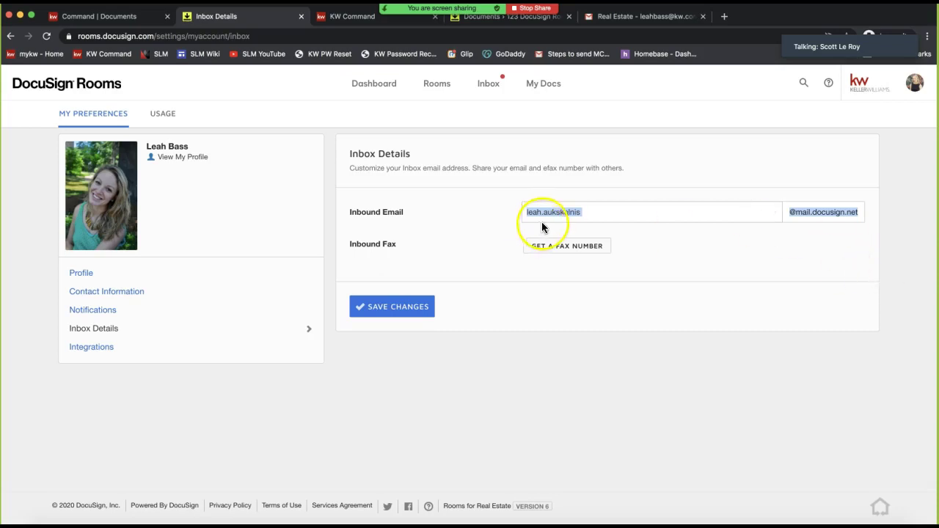
Copy the inbound address from the Inbox page, then switch to the Gmail message list
click(488, 84)
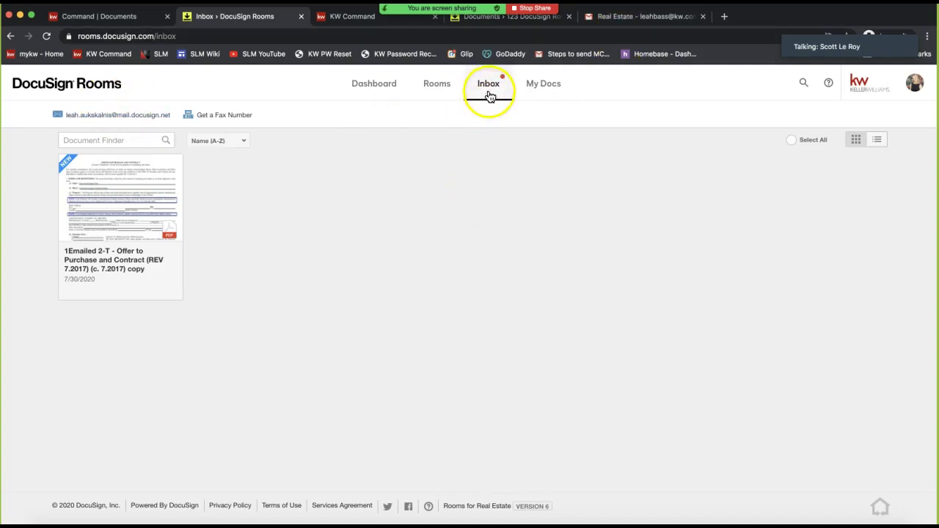
right_click(97, 116)
click(114, 135)
drag(175, 125, 60, 119)
click(391, 266)
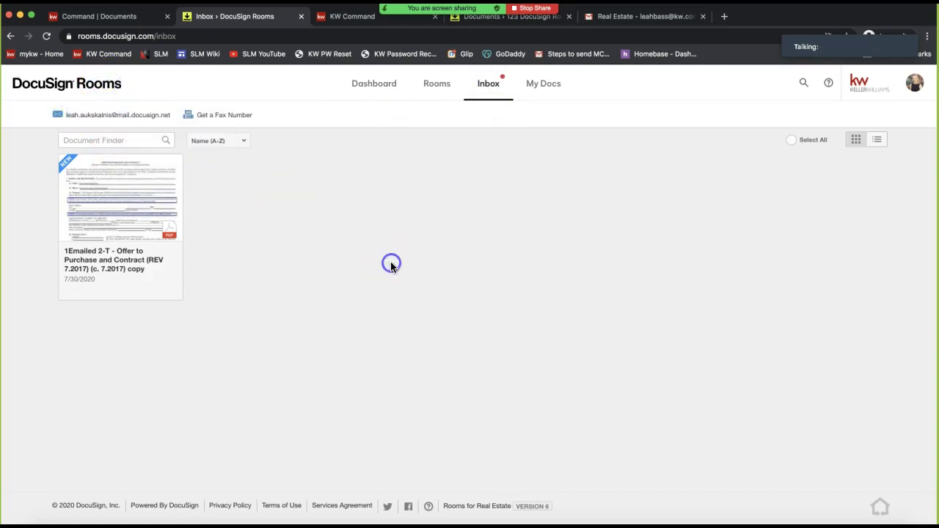
click(641, 20)
click(244, 166)
Open the Executed OTP conversation and start forwarding the message carrying the 2-T Offer contract
click(435, 237)
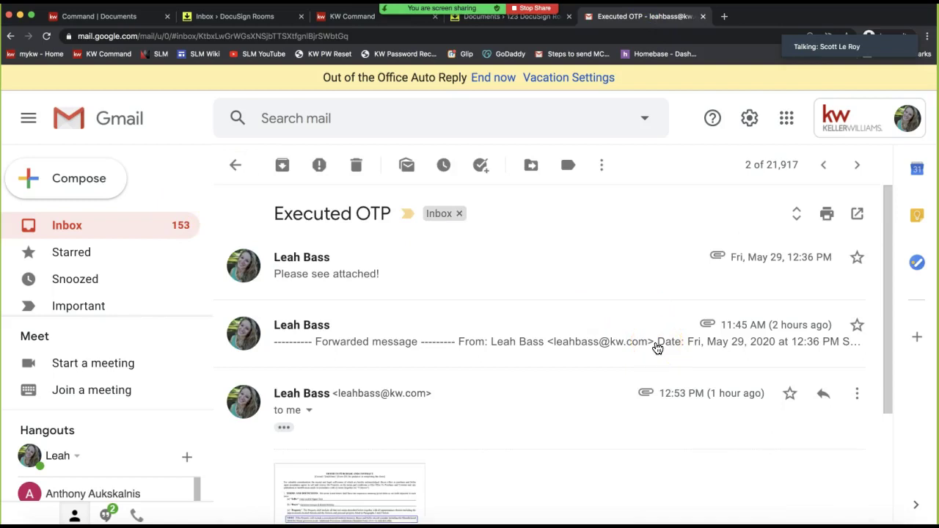
scroll(494, 364, down, 3)
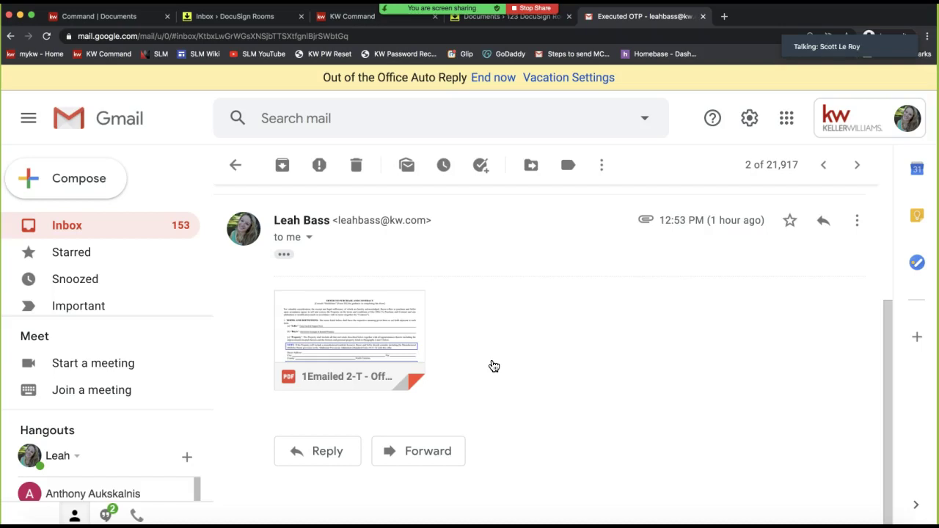
click(408, 465)
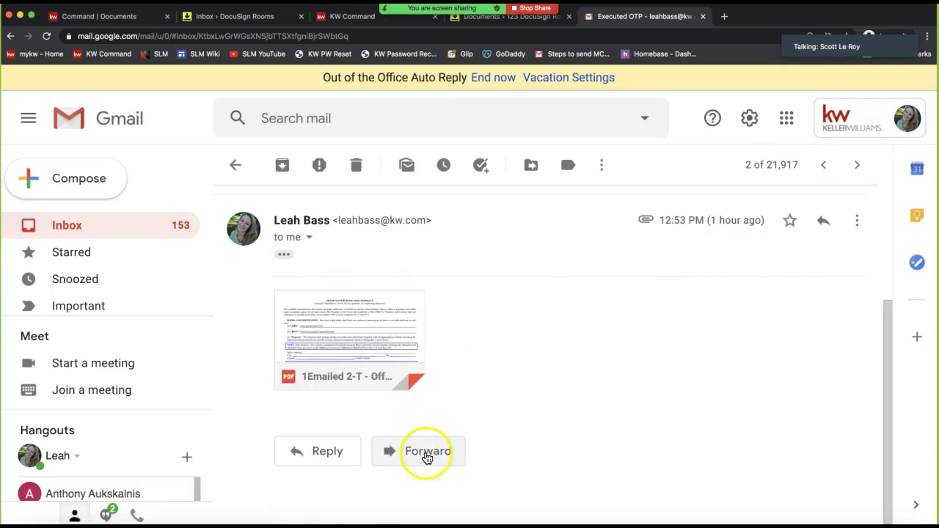
click(427, 456)
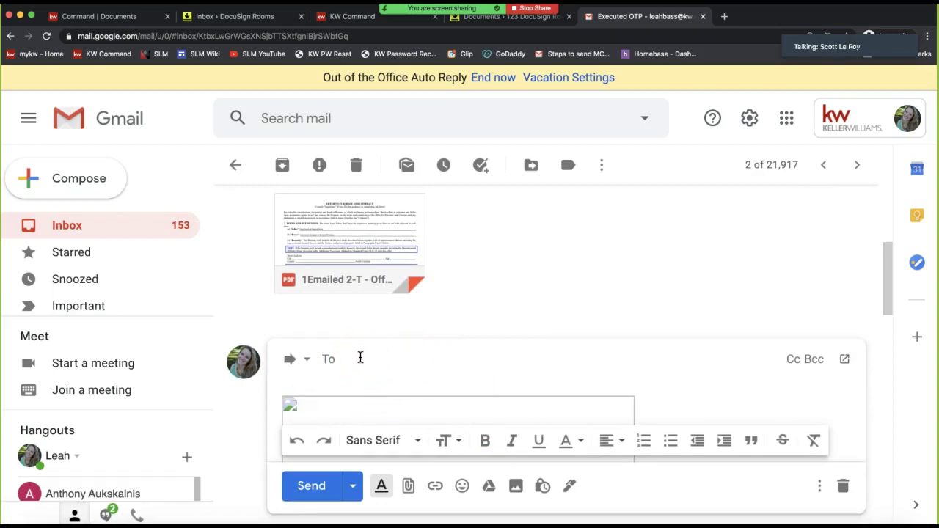
Paste the DocuSign inbound address into the forward's To field and check it
right_click(360, 357)
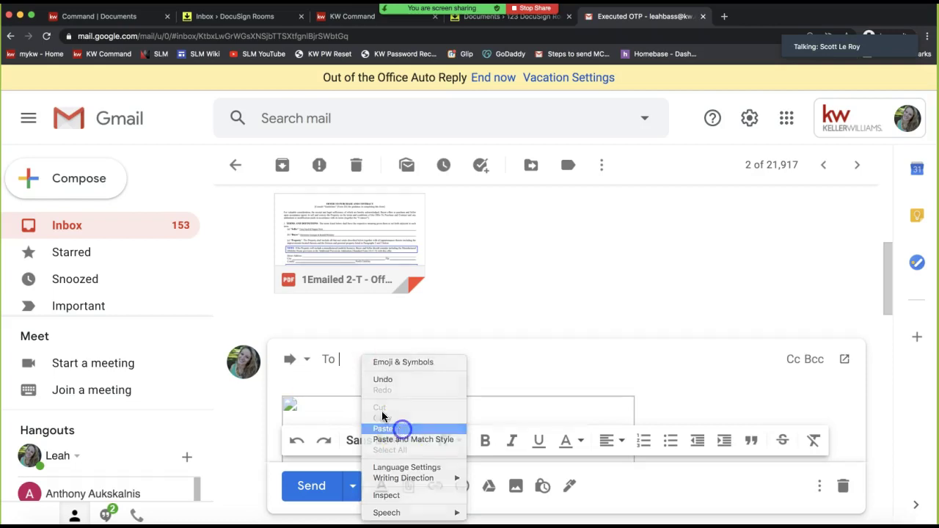
click(398, 427)
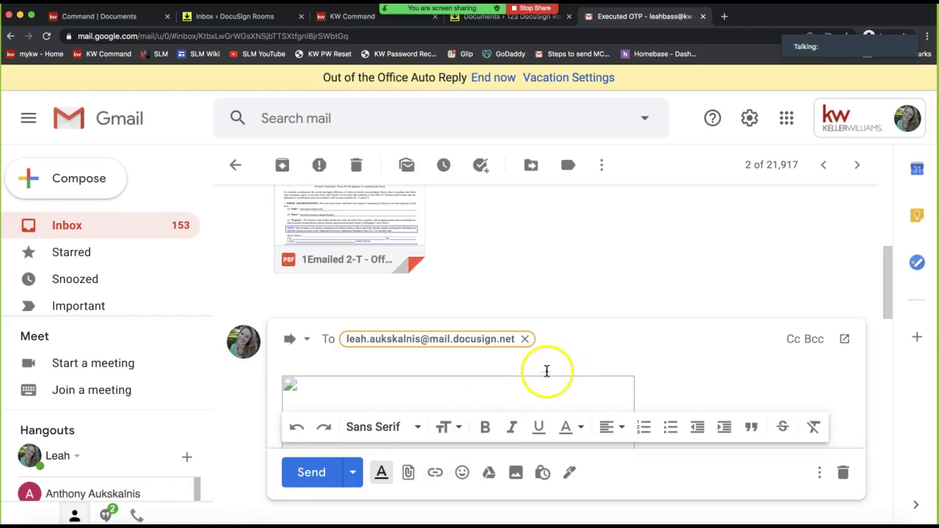
scroll(513, 370, down, 2)
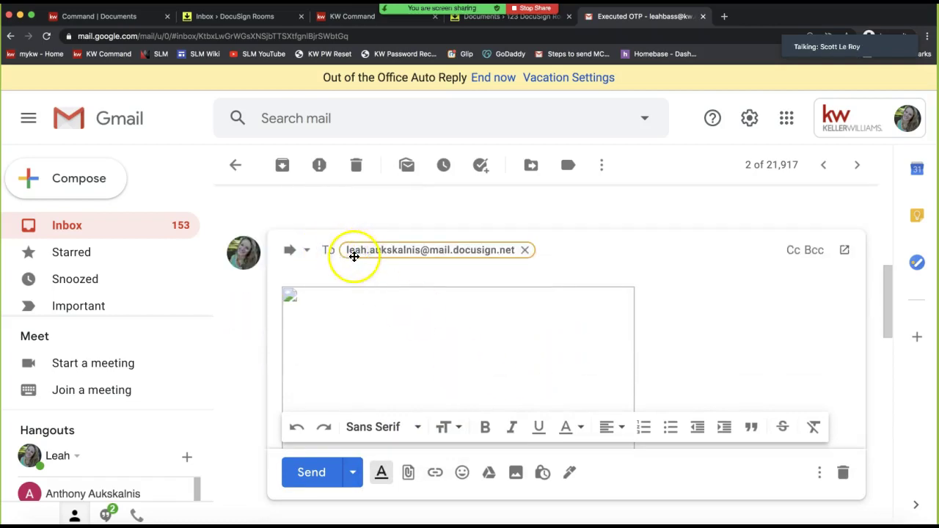
scroll(352, 256, up, 2)
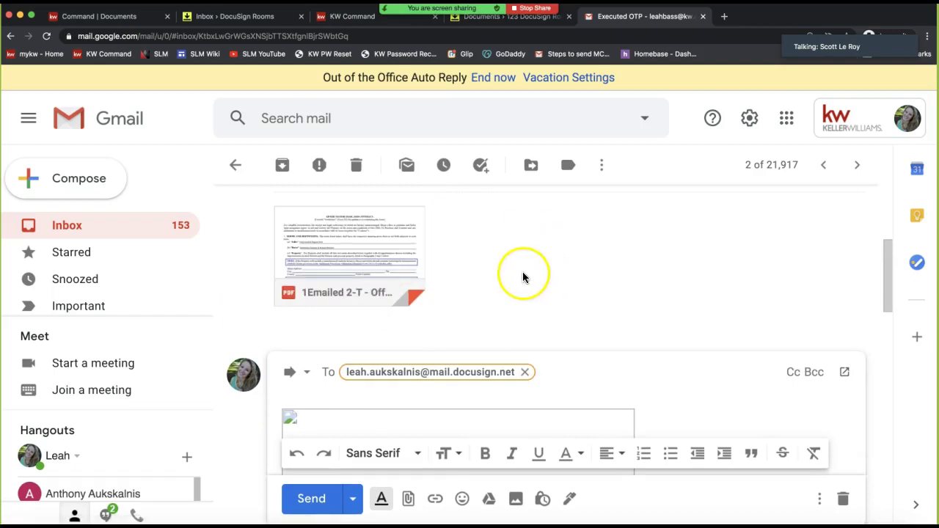
double_click(399, 376)
click(592, 304)
scroll(592, 304, down, 3)
scroll(593, 305, up, 2)
scroll(593, 305, down, 4)
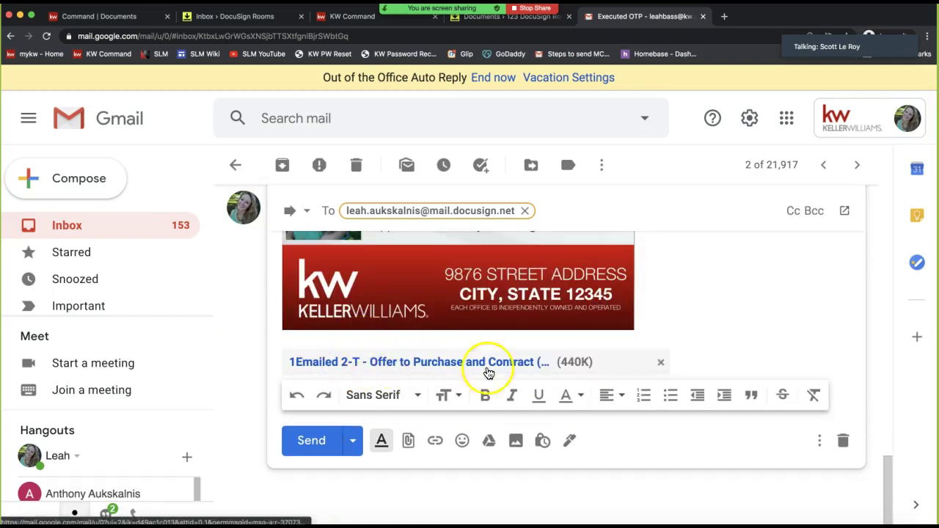
Send the forward, confirm the recipient in message details, and return to DocuSign Rooms
click(296, 442)
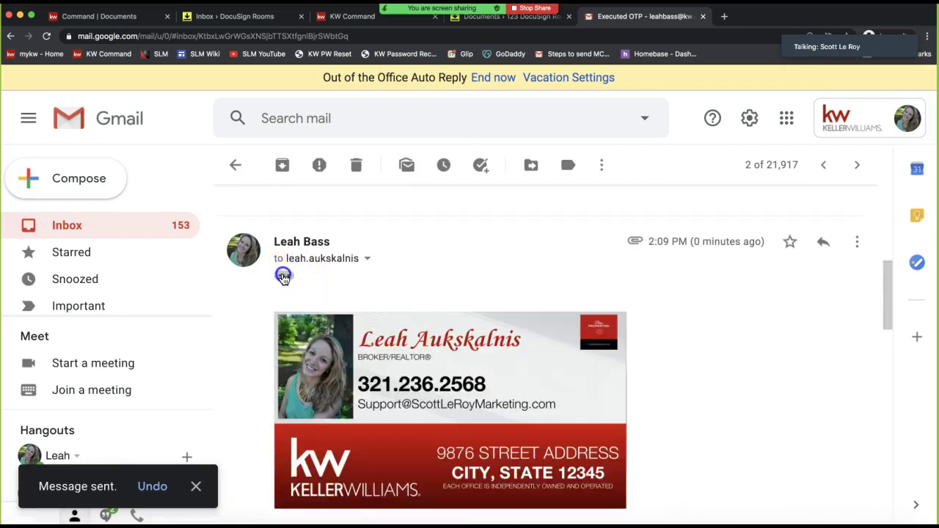
click(367, 260)
triple_click(550, 304)
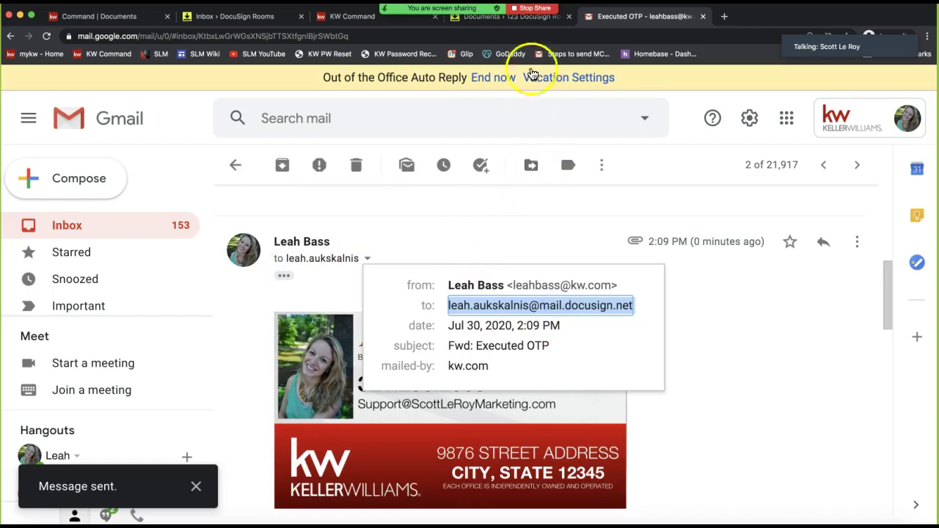
click(242, 17)
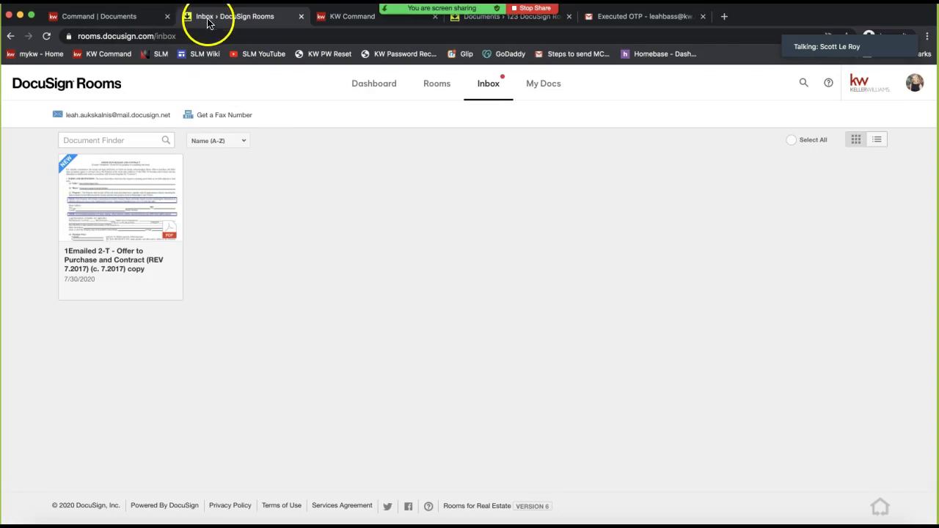
Move the Executed OTP Gmail tab beside the DocuSign Rooms inbox tab and return to the inbox
click(622, 23)
drag(539, 22, 367, 22)
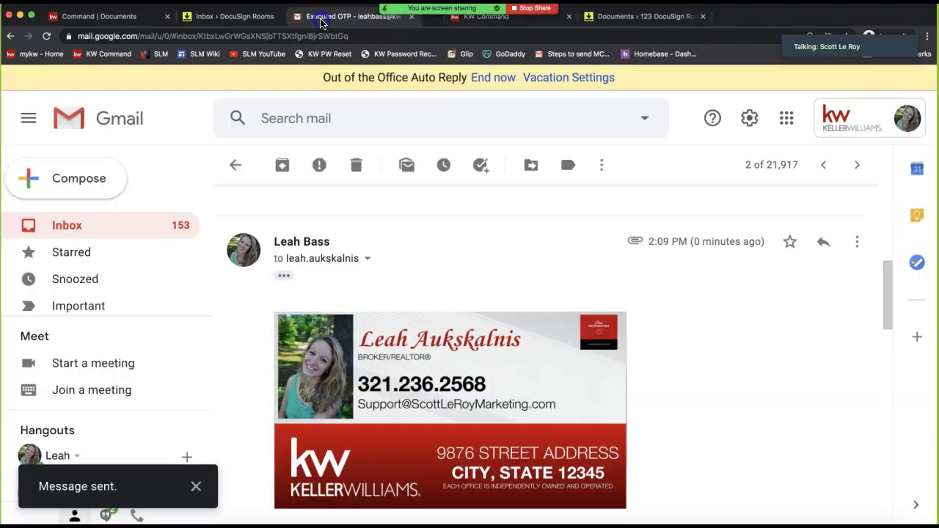
click(236, 22)
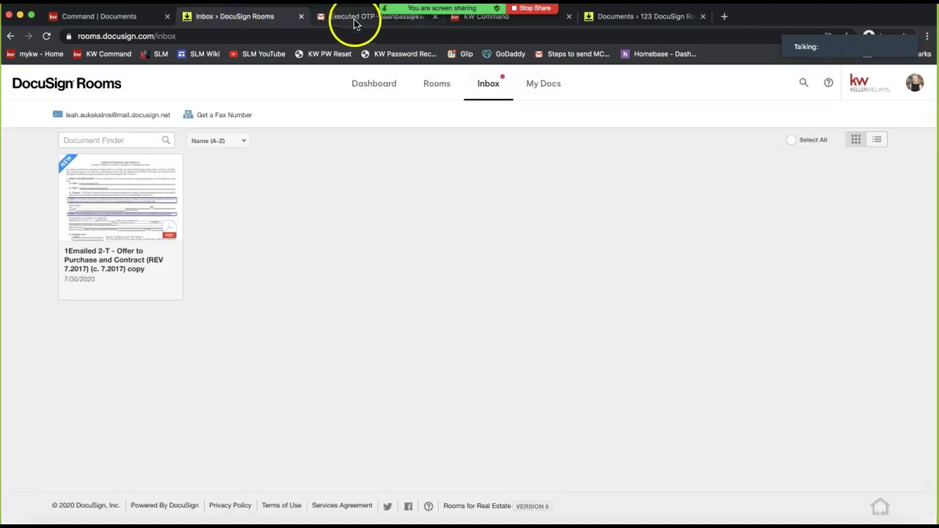
click(351, 302)
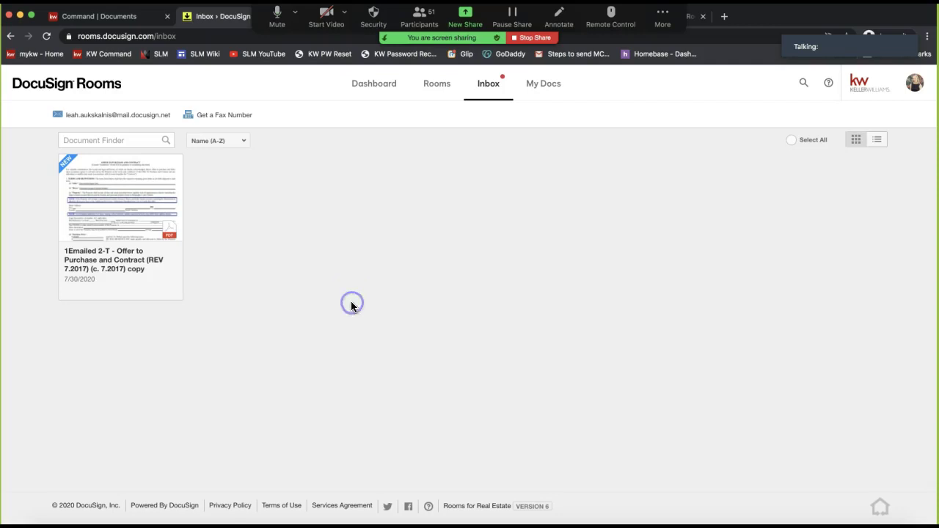
click(430, 314)
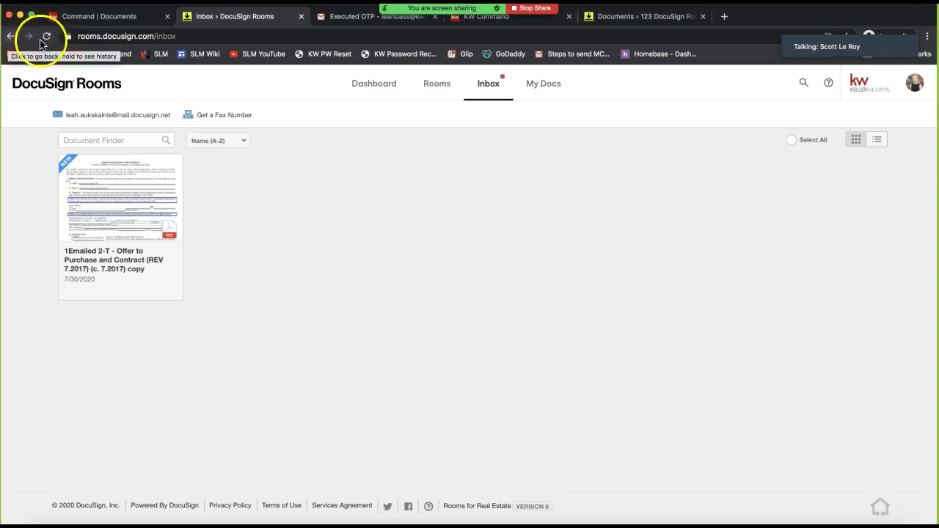
Reload the Rooms inbox so the forwarded contract copy [1] appears, and select that card
click(48, 39)
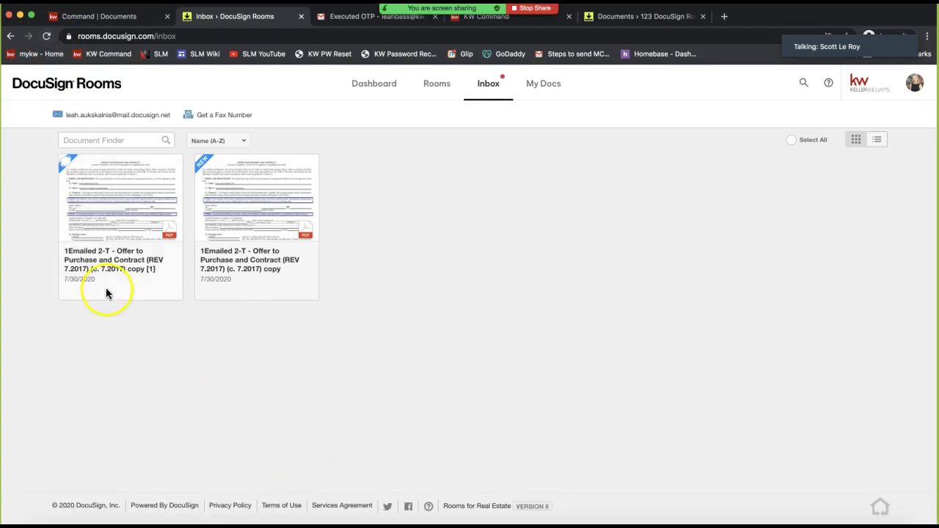
click(65, 162)
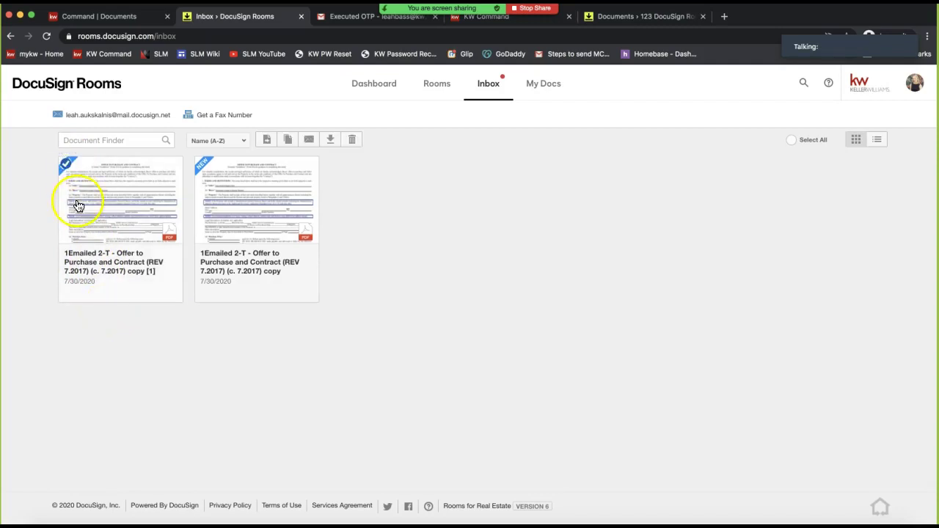
click(66, 162)
click(131, 380)
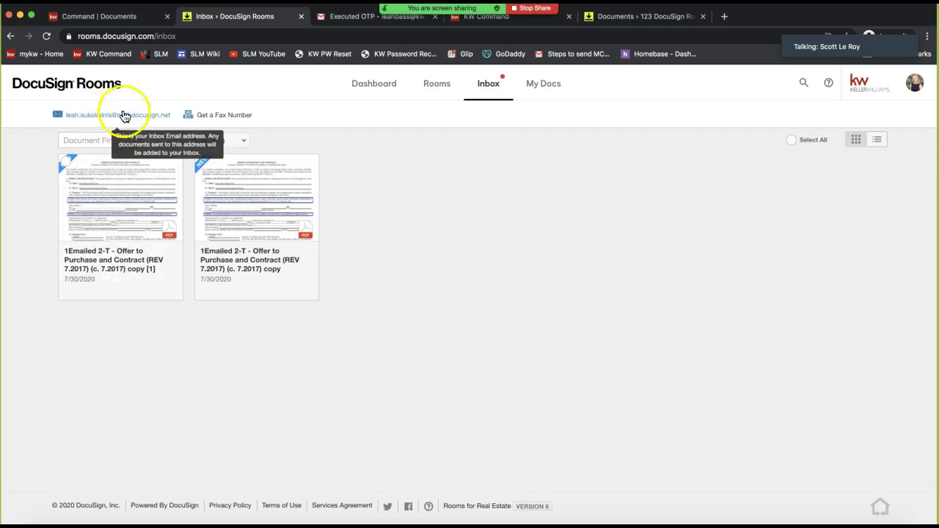
click(239, 448)
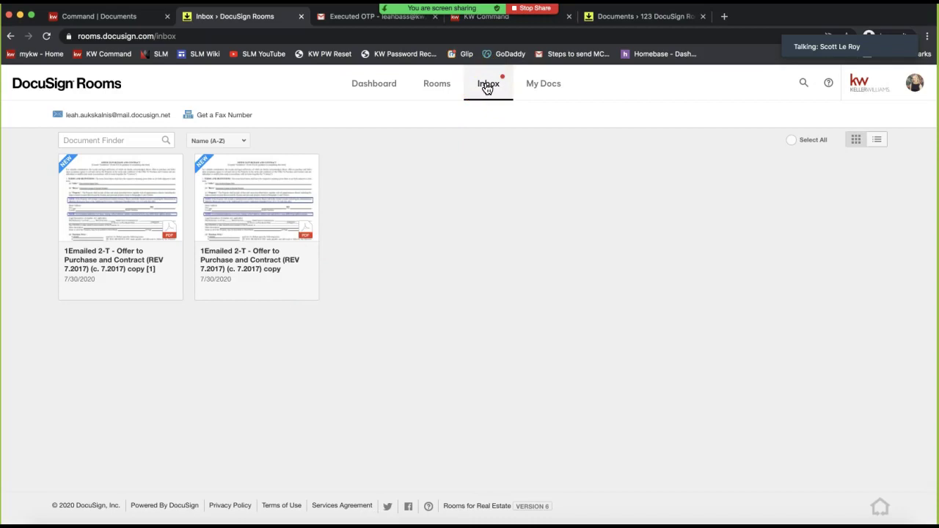
click(488, 92)
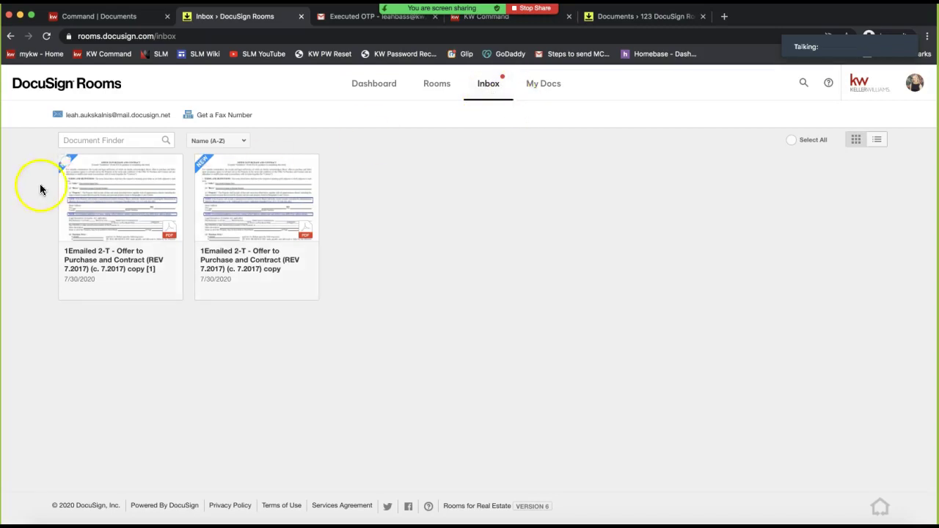
click(66, 163)
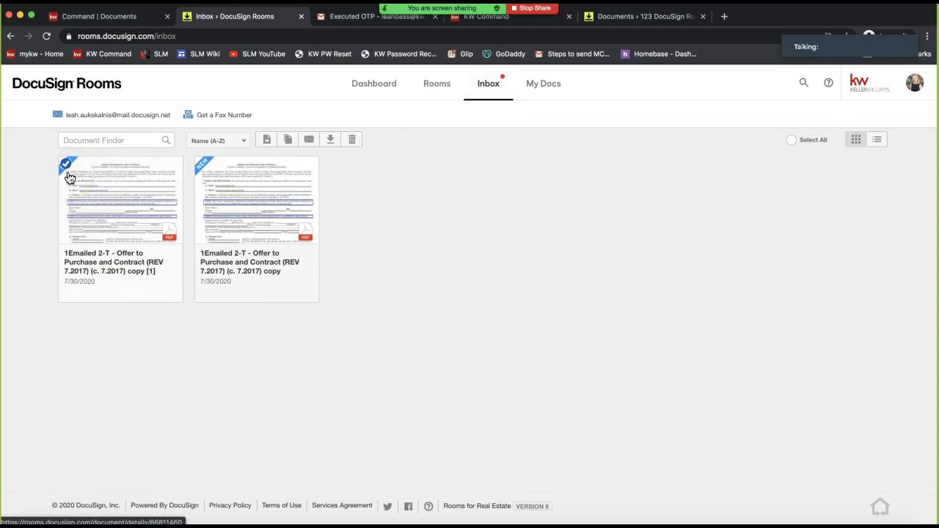
Select both emailed 2-T Offer to Purchase copies and open the Copy Document(s) dialog
click(268, 142)
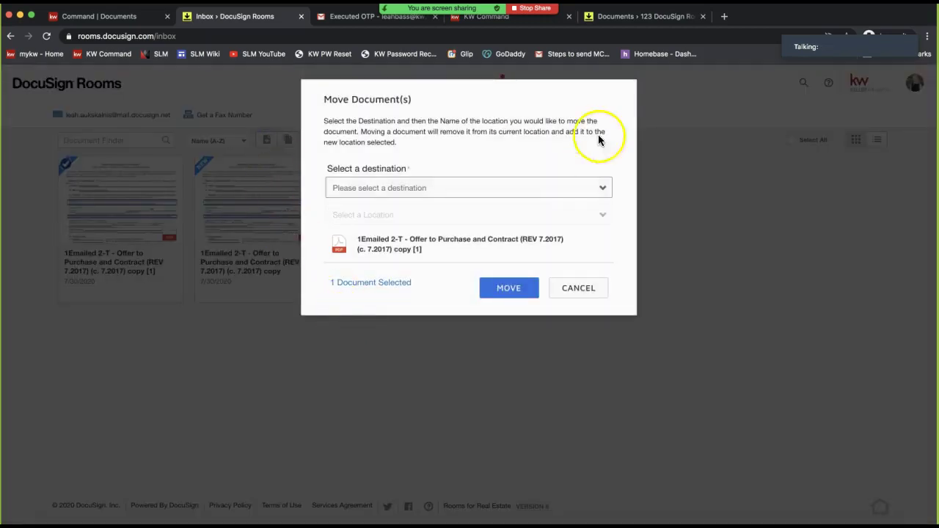
click(580, 287)
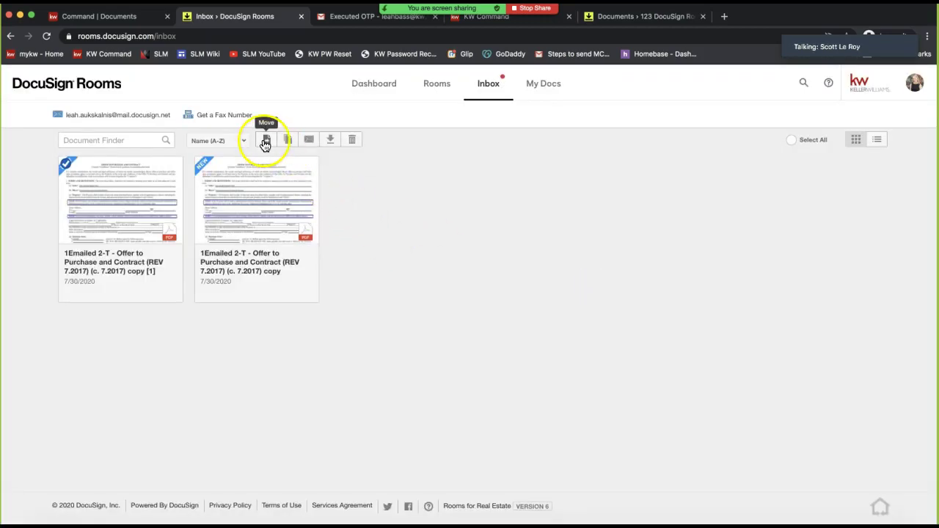
click(66, 161)
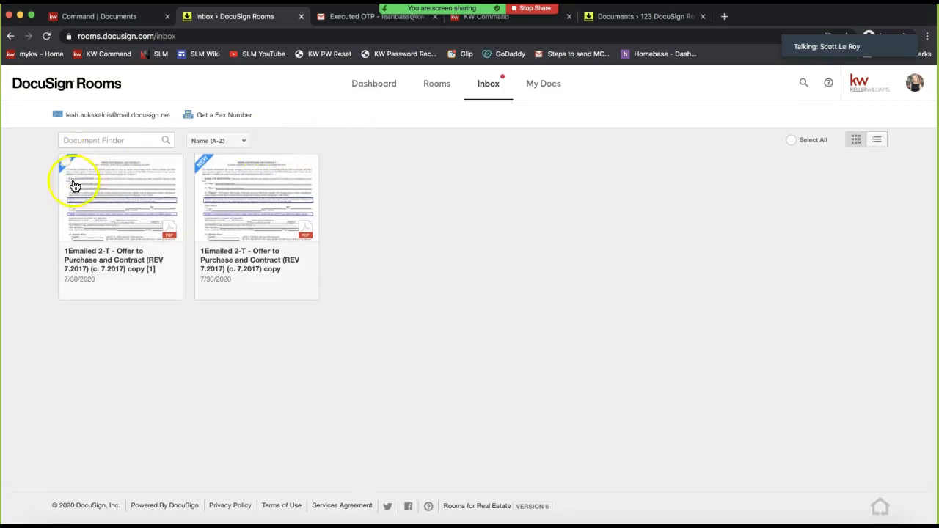
click(64, 162)
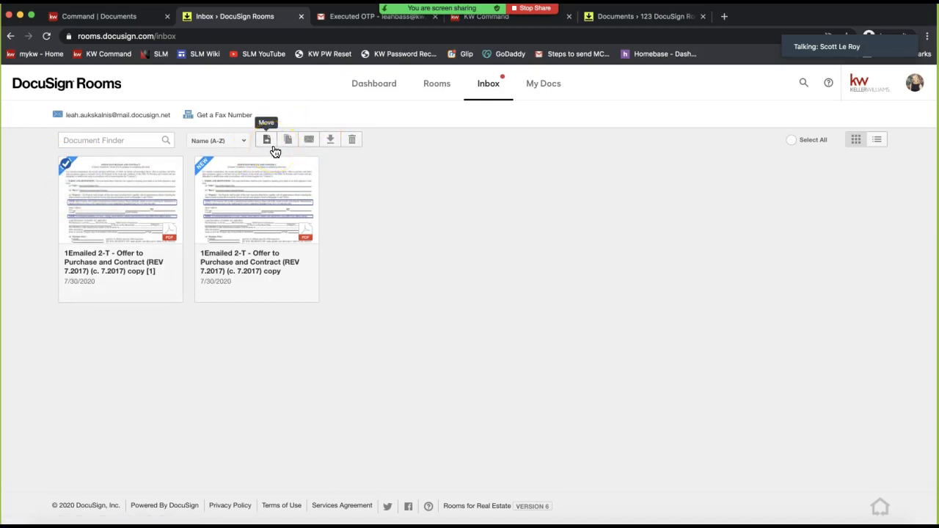
click(202, 164)
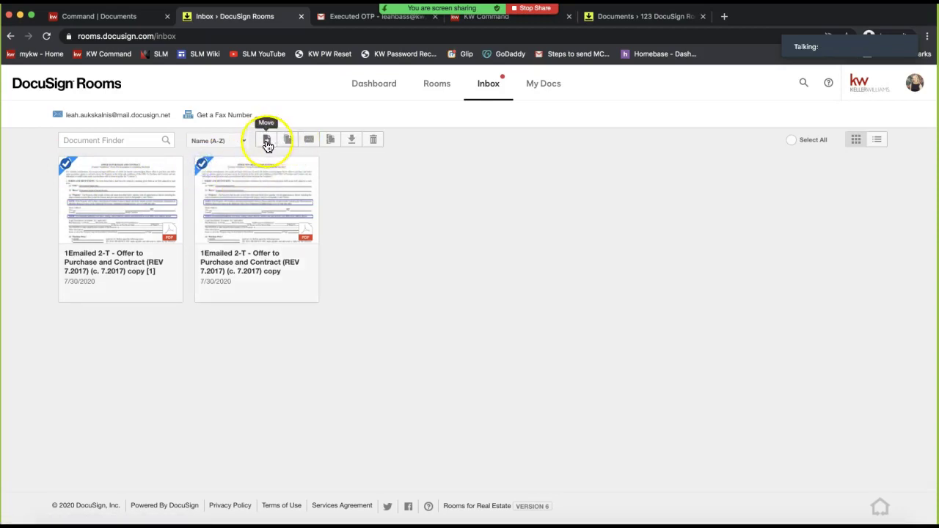
click(287, 141)
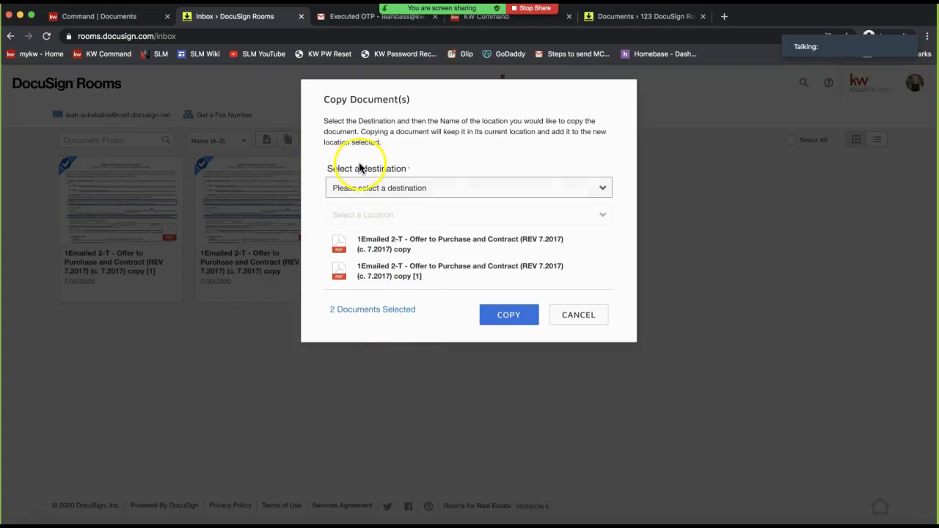
Copy both documents into the active listing room, then open 123 DocuSign Rocks Drive from the Dashboard
click(360, 188)
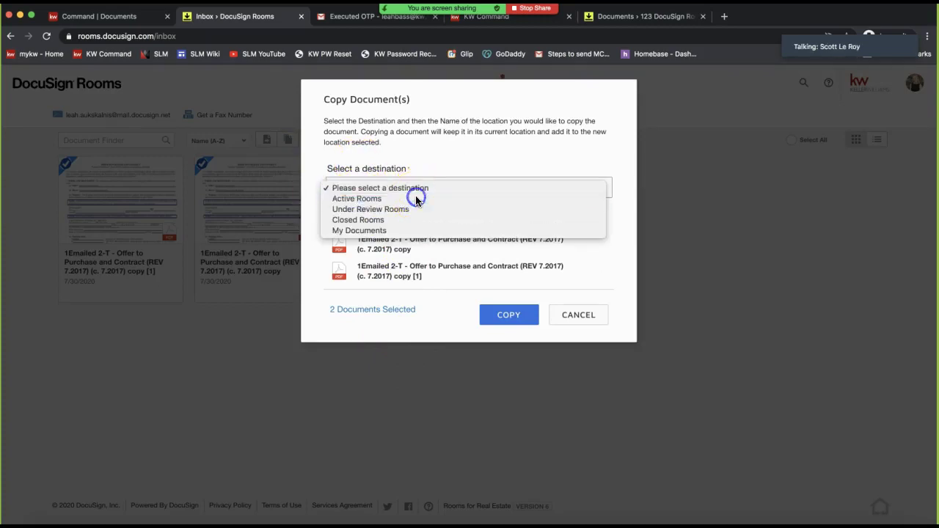
click(396, 199)
click(443, 256)
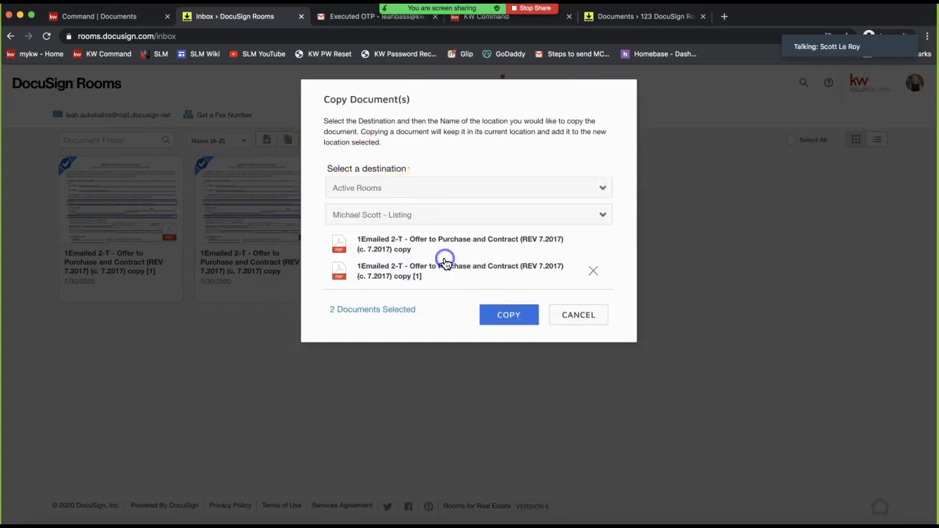
click(489, 316)
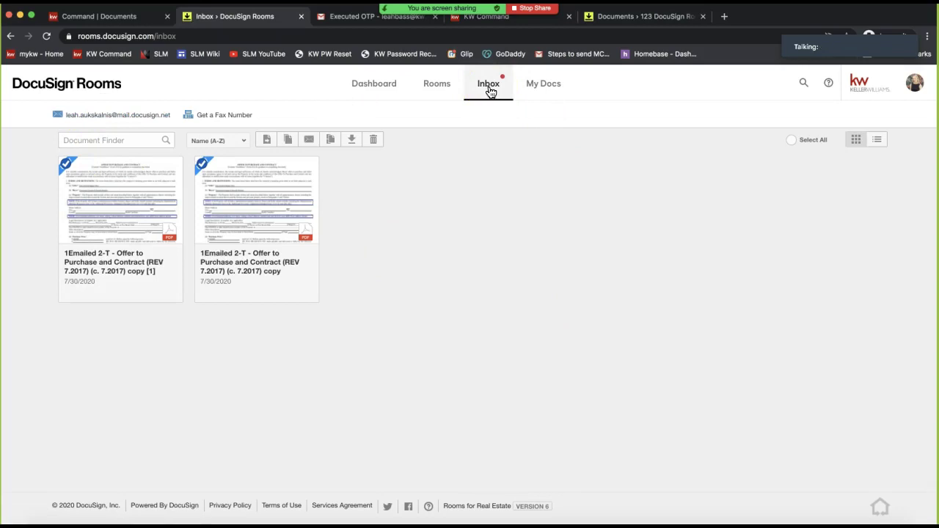
click(378, 98)
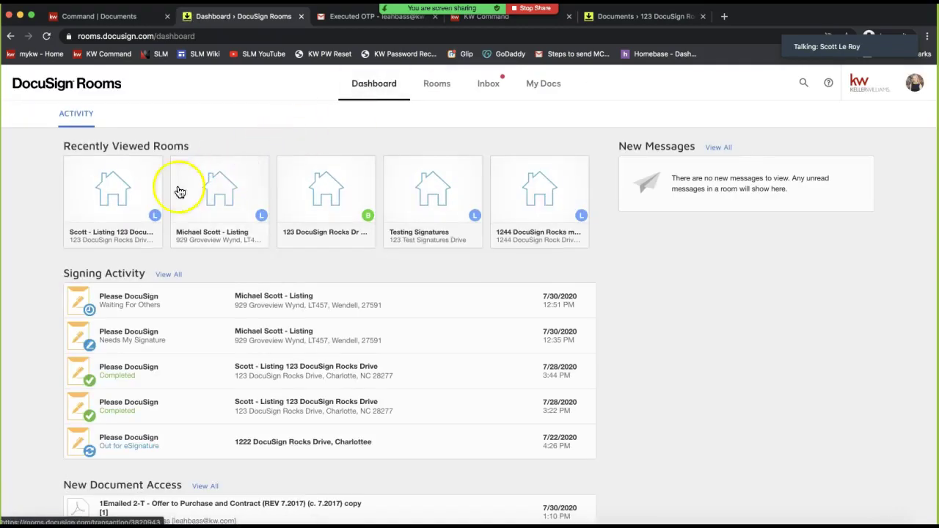
click(126, 210)
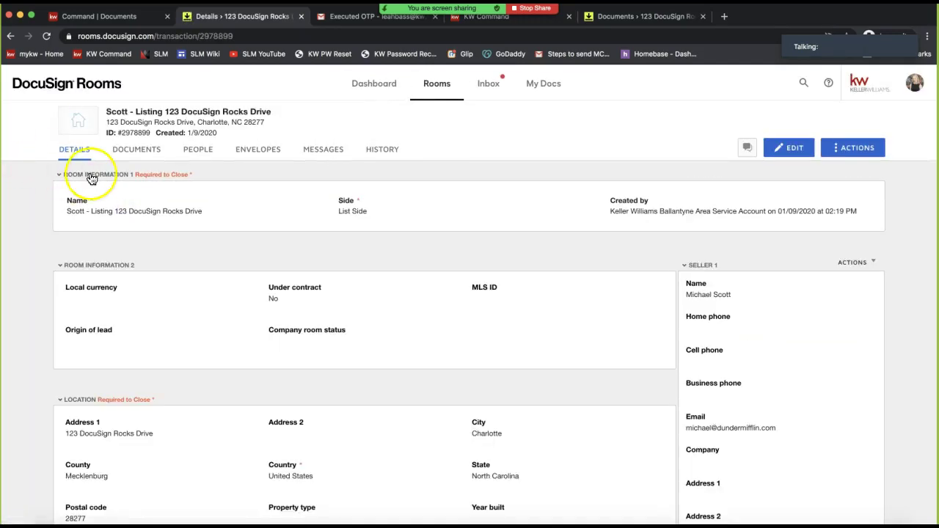
Browse the listing room's Documents, reviewing the Sales Folder and the emailed 2-T Offer copies in Room Docs
click(146, 153)
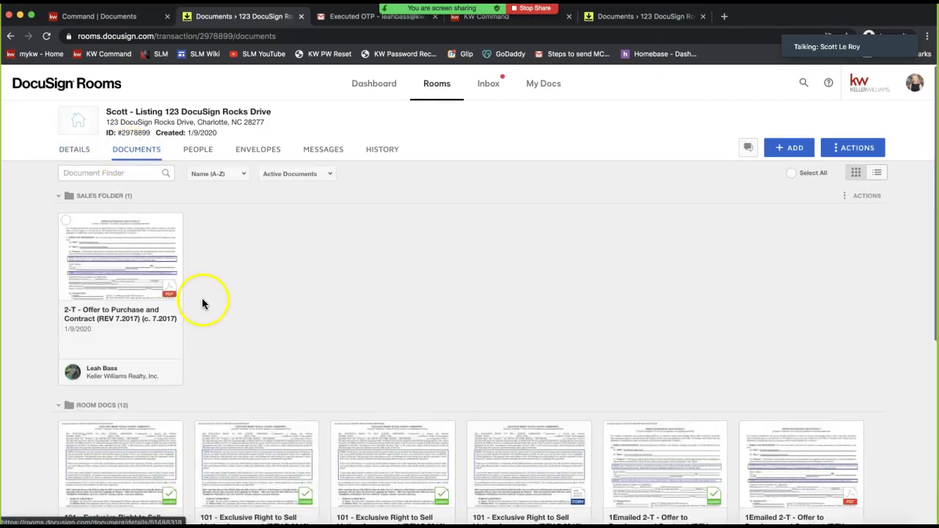
scroll(298, 234, down, 3)
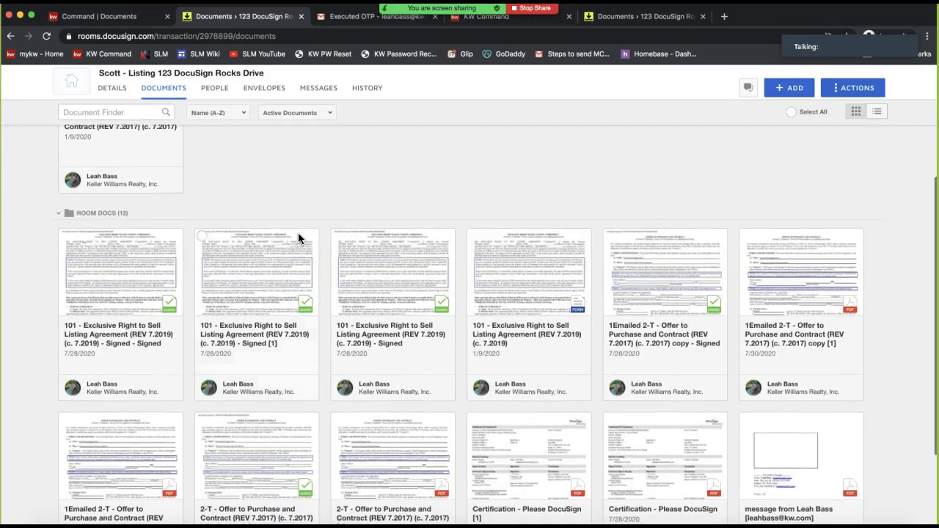
scroll(298, 234, up, 3)
click(147, 151)
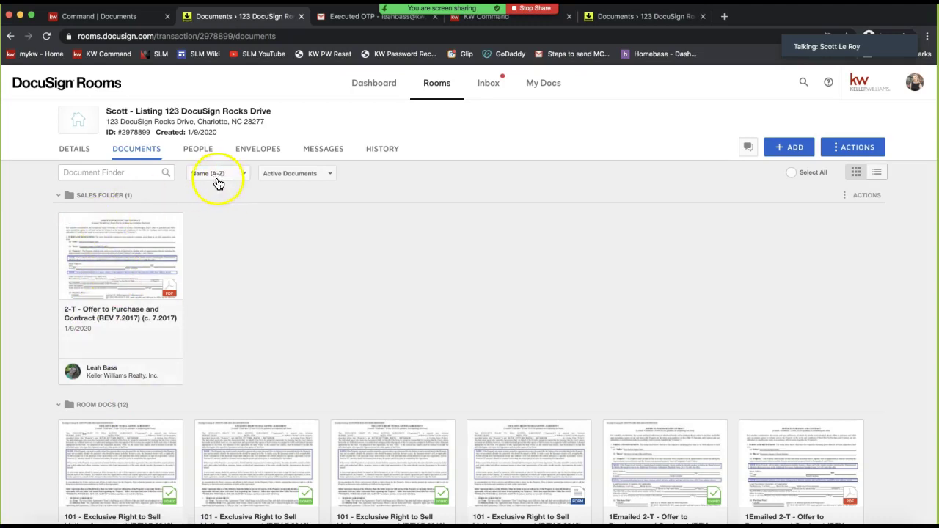
mouse_move(135, 133)
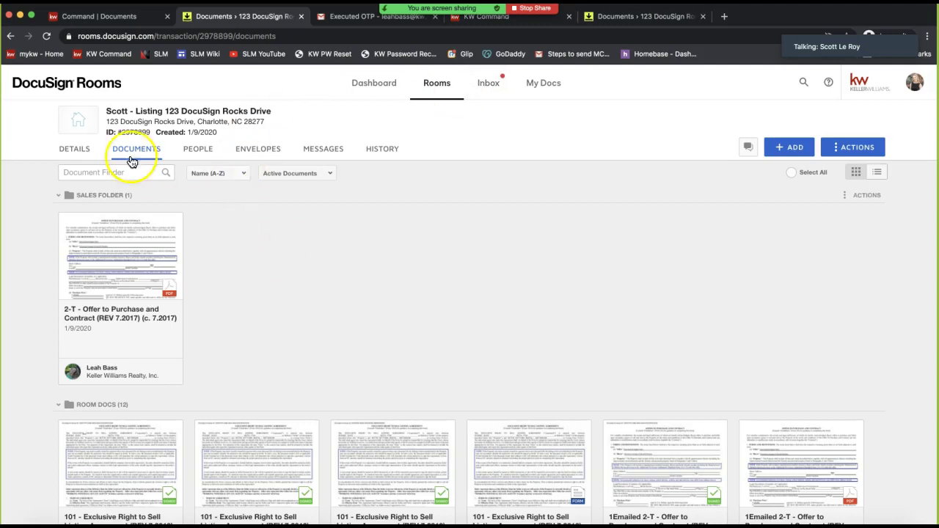
Select the full 'ID: #2978899' label under the 123 DocuSign Rocks Drive room address
double_click(134, 132)
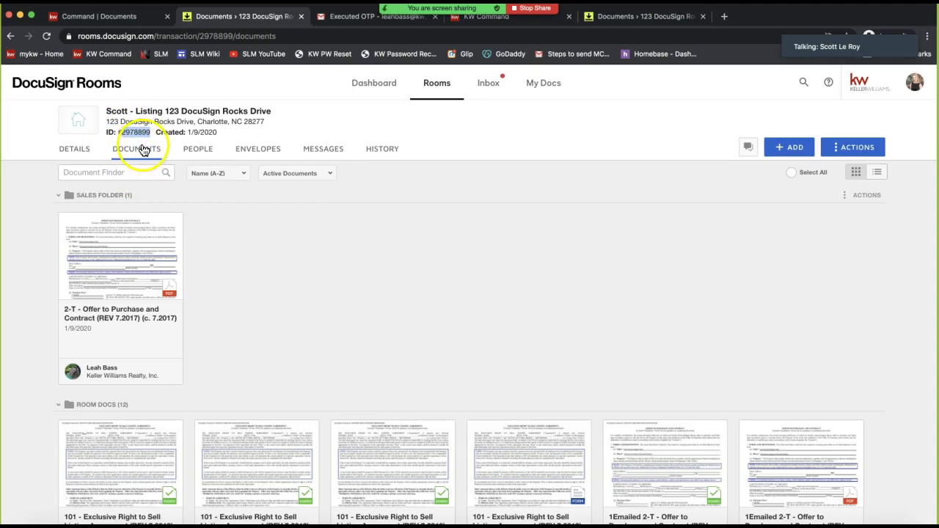
click(175, 130)
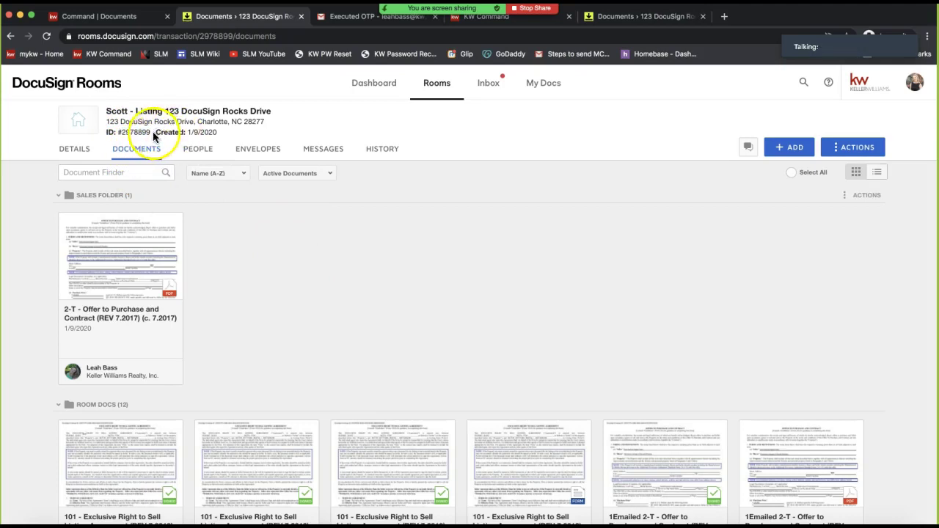
mouse_move(151, 132)
mouse_down()
mouse_move(105, 126)
mouse_move(106, 149)
mouse_up()
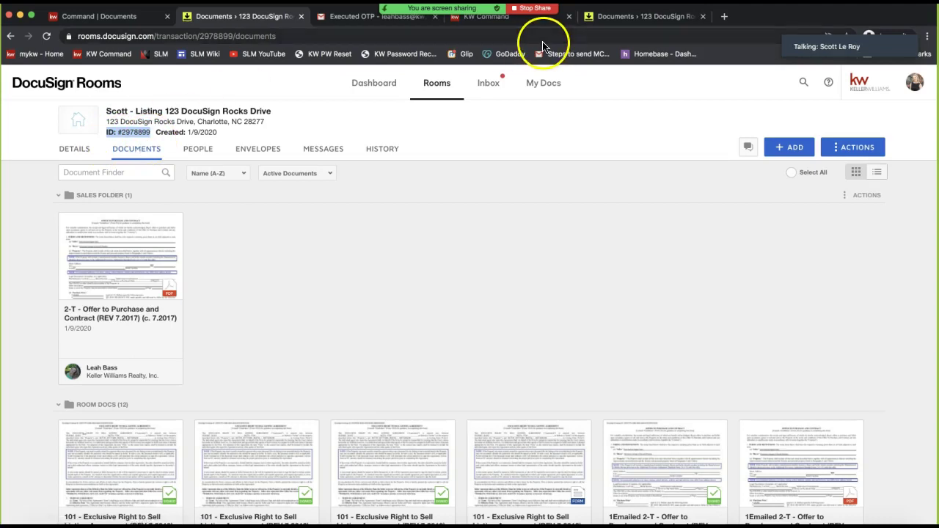
In Gmail, forward the Executed OTP email with its 2-T Offer to Purchase PDF
click(347, 18)
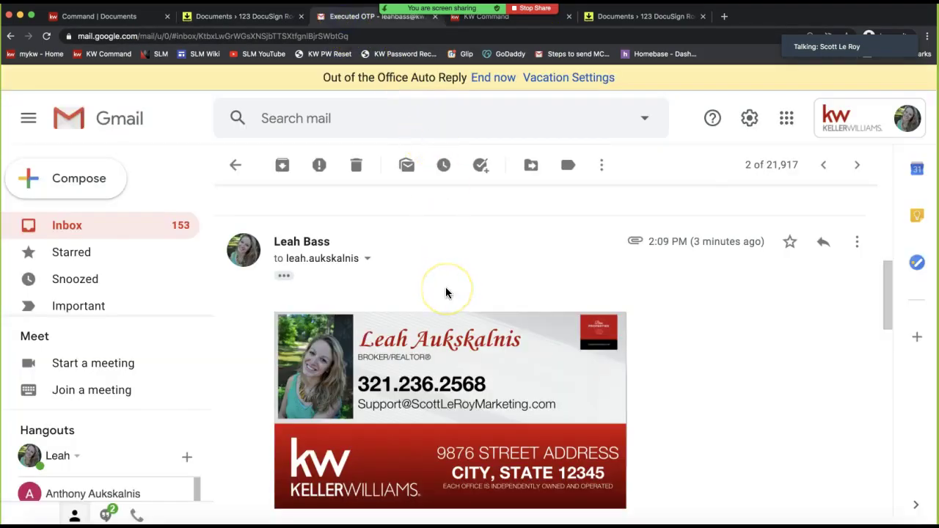
scroll(445, 288, down, 10)
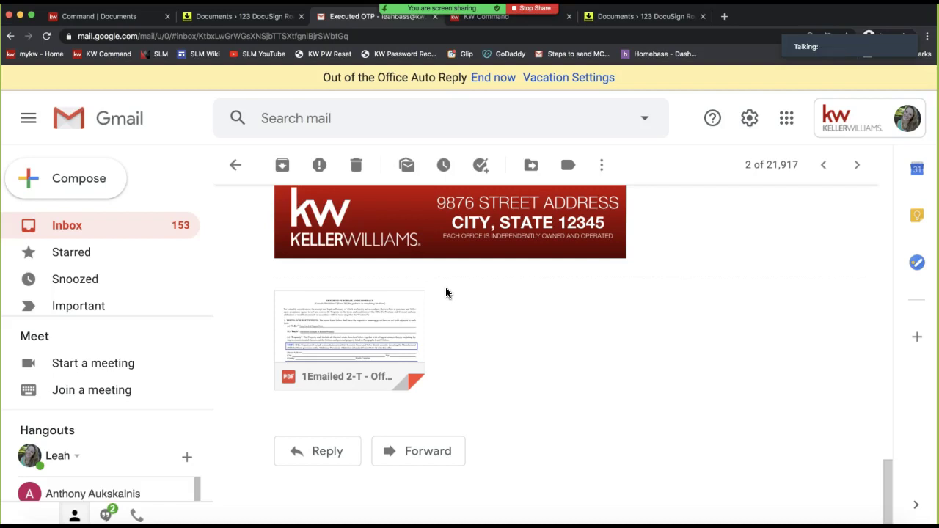
mouse_move(383, 360)
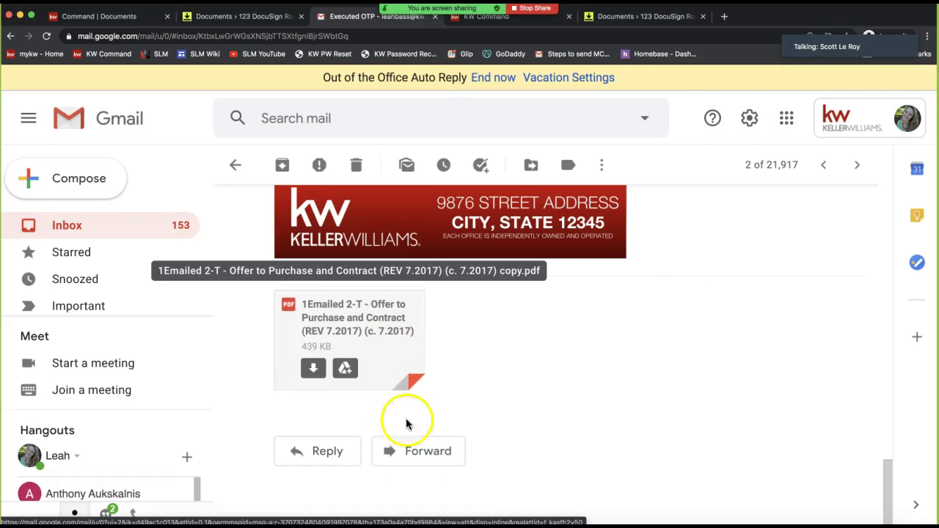
click(411, 455)
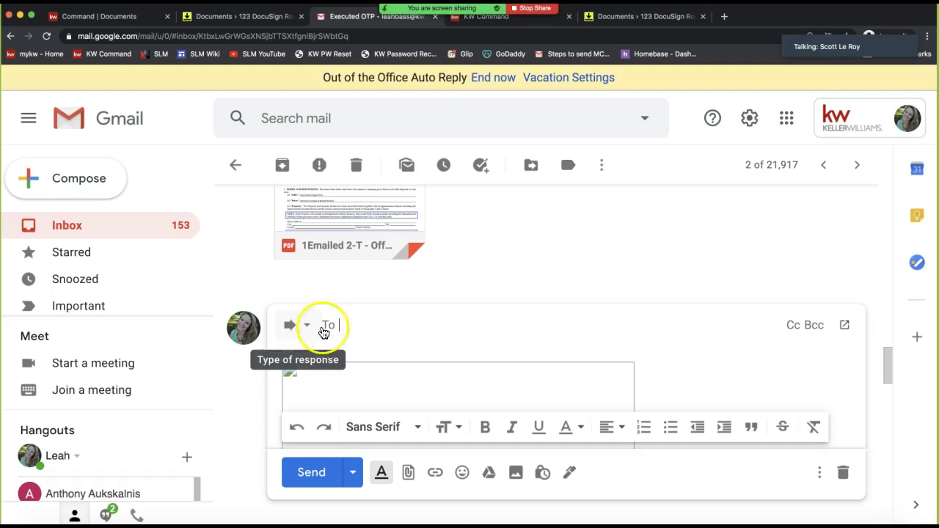
Replace the forward's 'Fwd: Executed OTP' subject with the pasted room ID 'ID: #2978899'
click(308, 330)
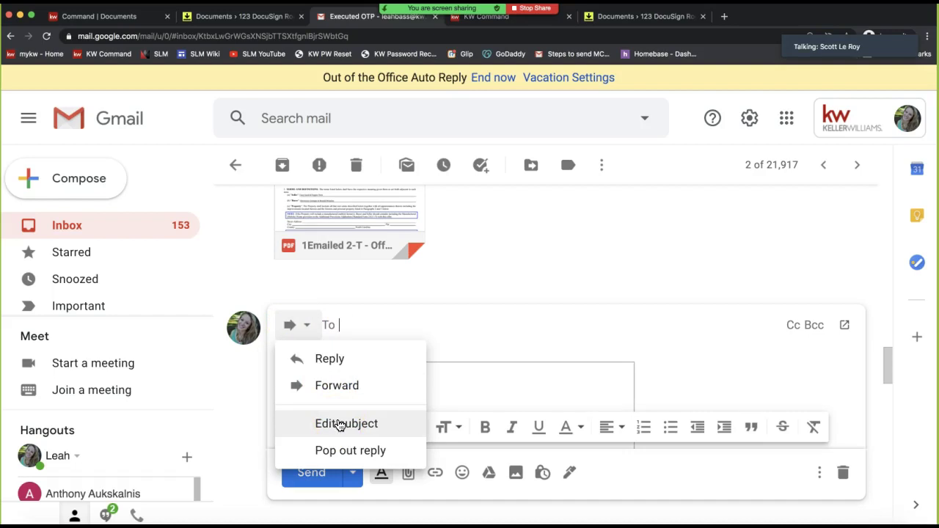
click(341, 426)
scroll(364, 447, up, 3)
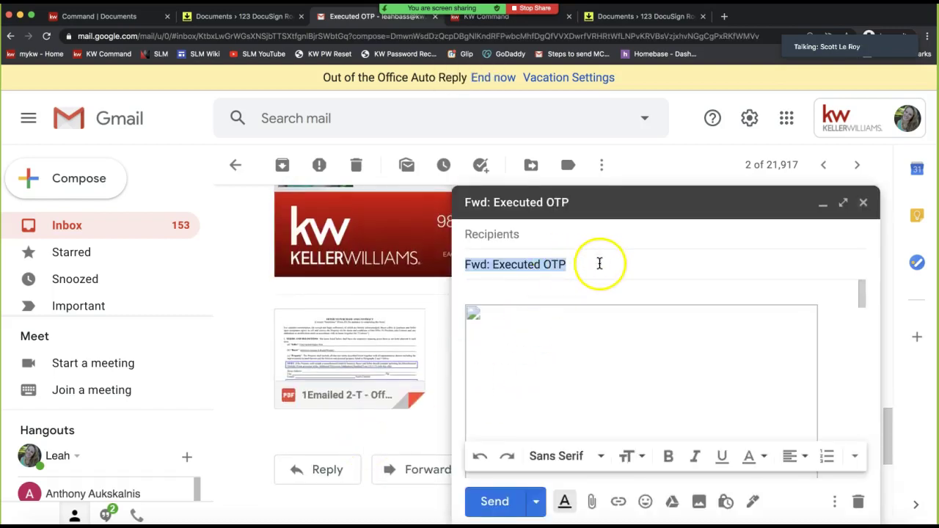
key(BackSpace)
click(482, 276)
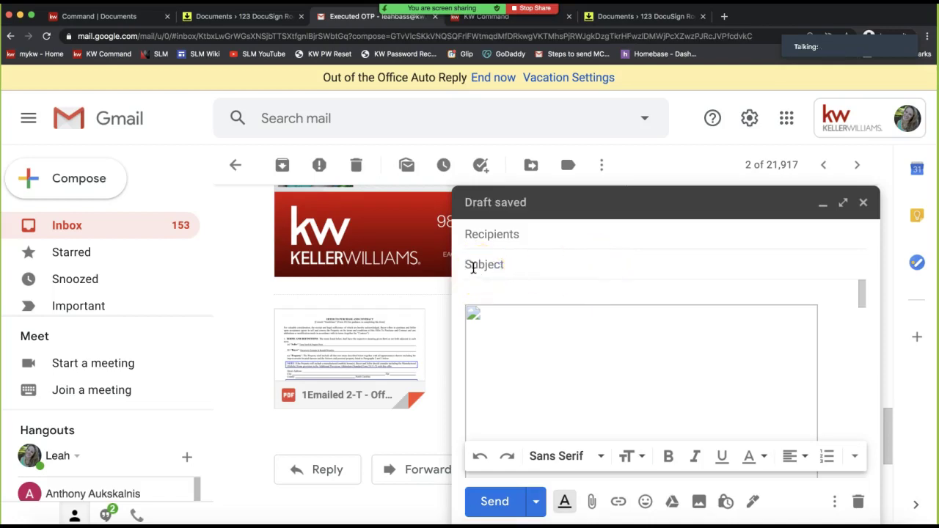
right_click(477, 267)
click(520, 341)
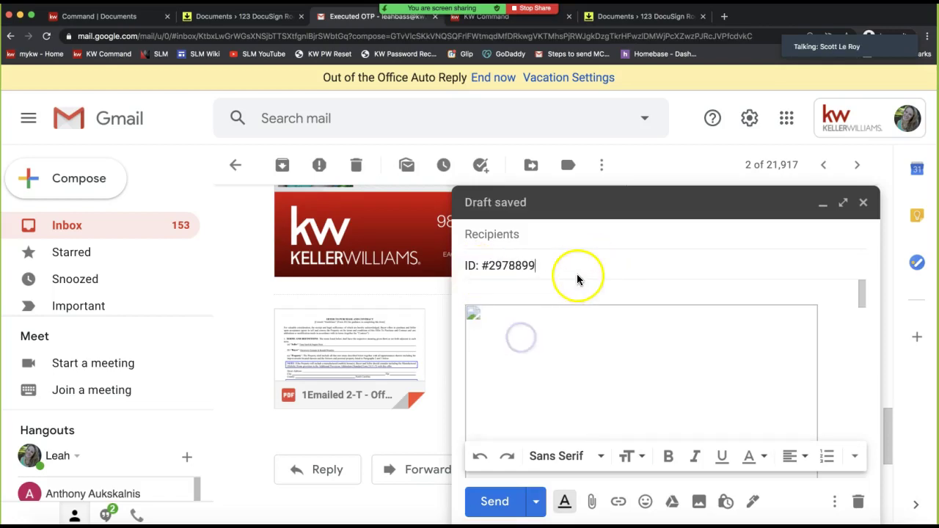
Address the forward to the room's DocuSign inbound address and send it
scroll(569, 352, down, 5)
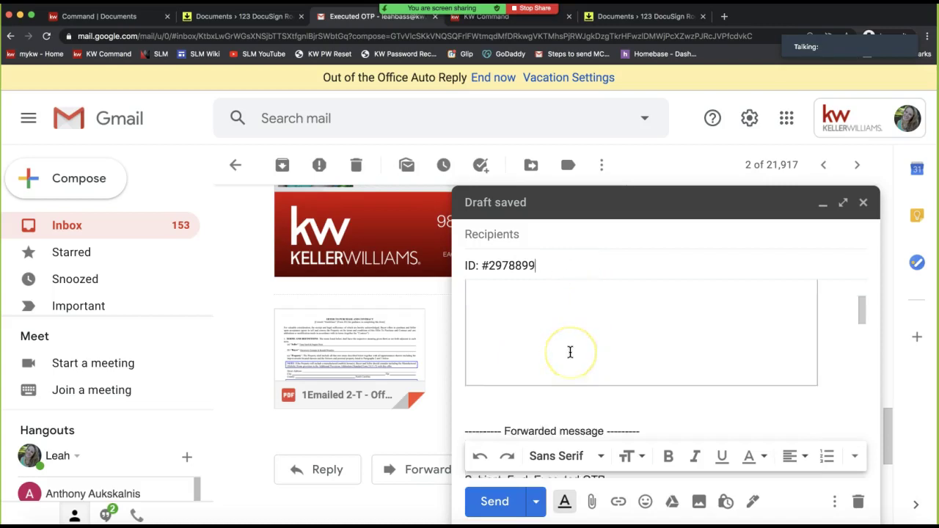
scroll(570, 352, down, 10)
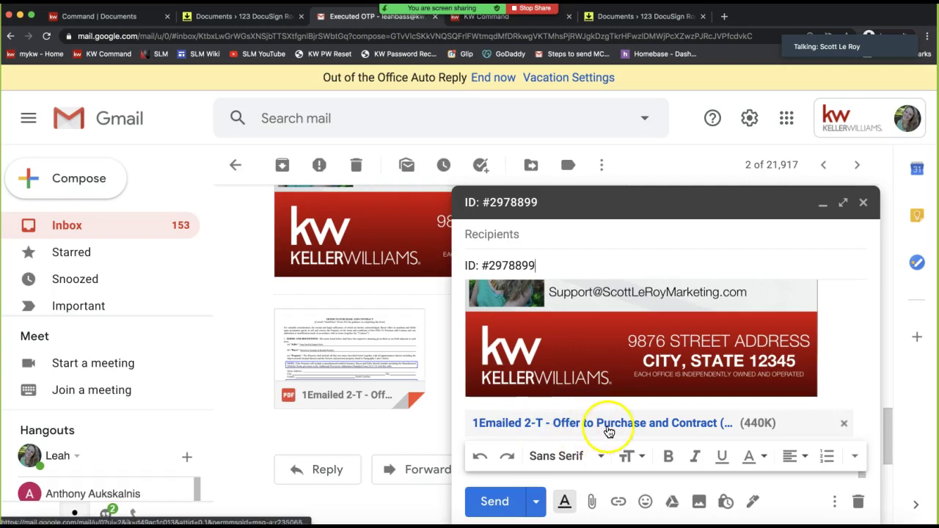
click(520, 235)
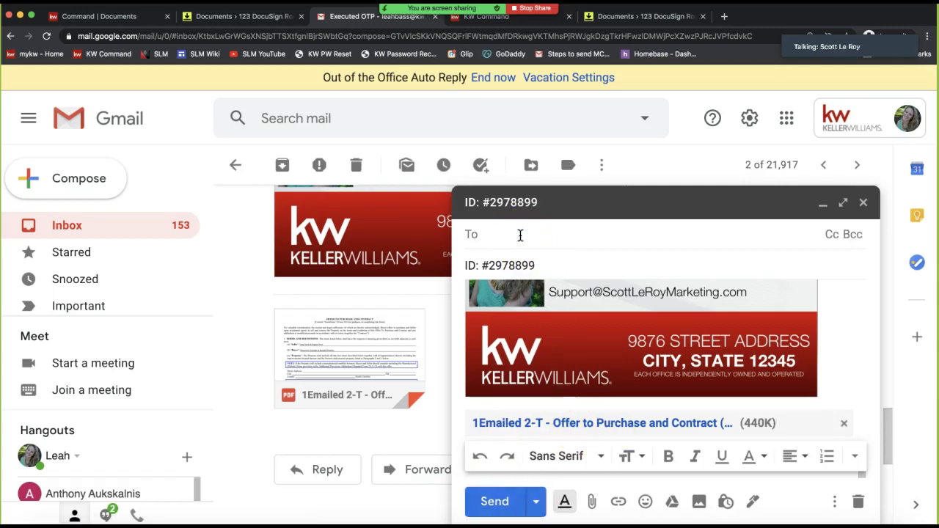
text(leah.)
click(639, 269)
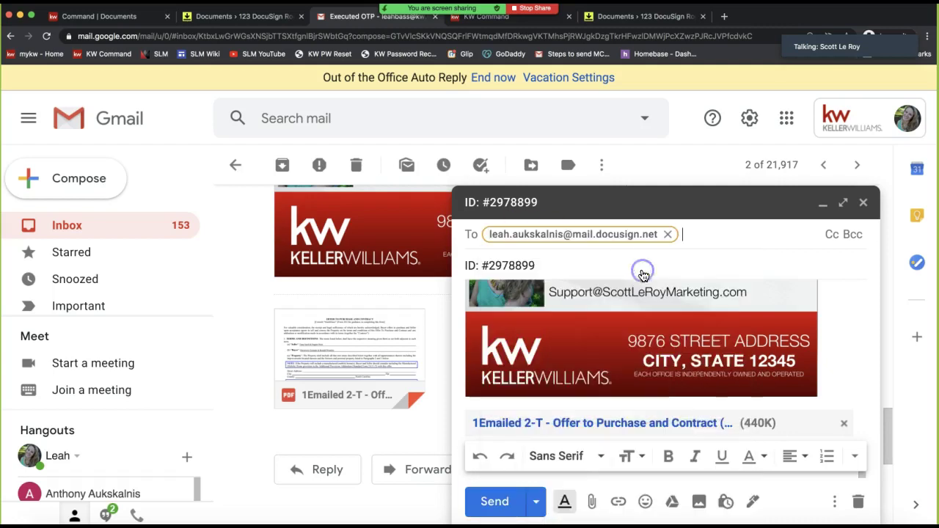
mouse_move(568, 240)
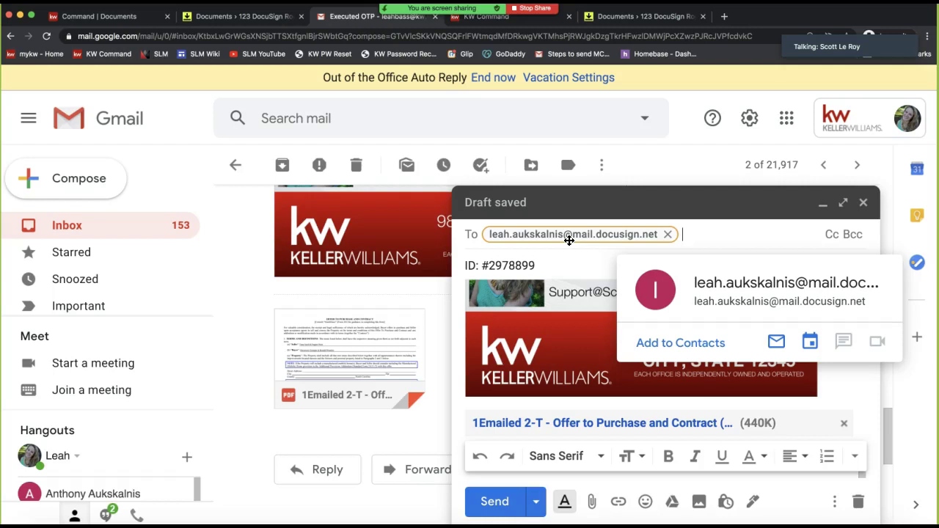
click(572, 272)
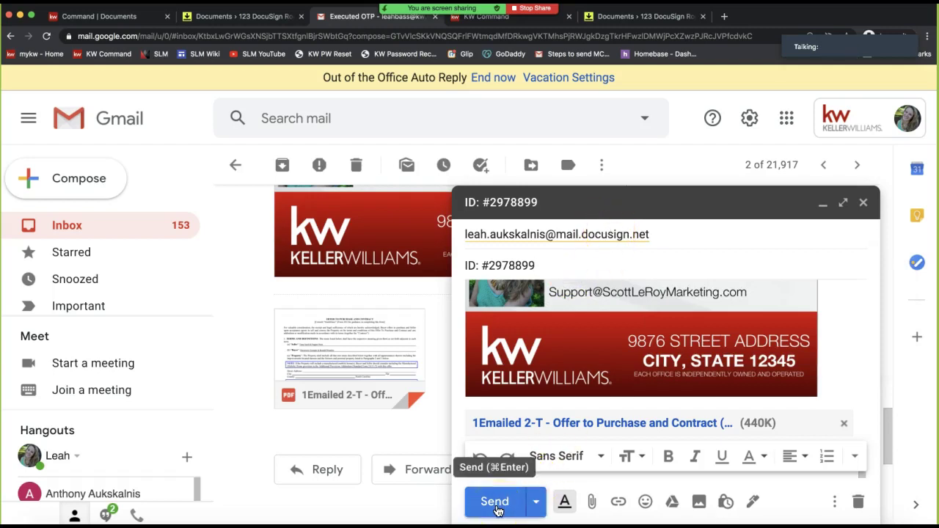
click(495, 506)
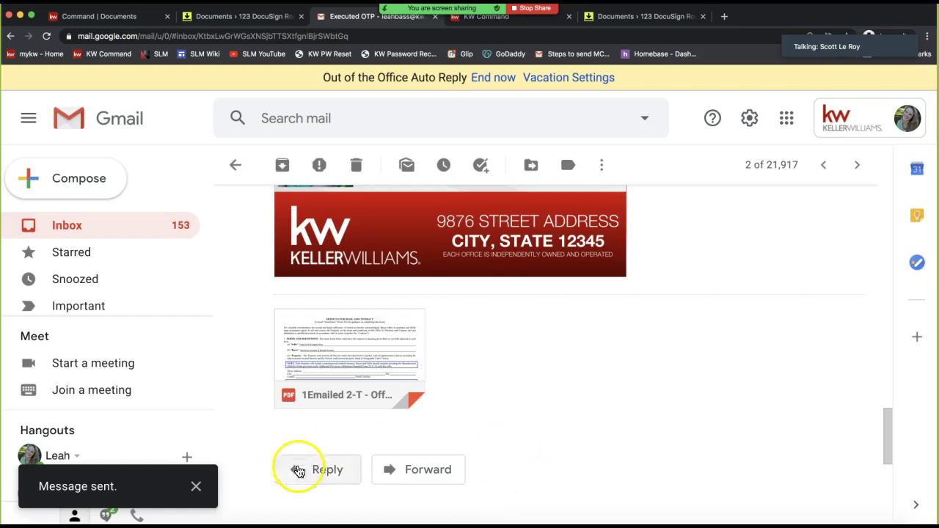
scroll(615, 383, up, 5)
scroll(615, 383, up, 8)
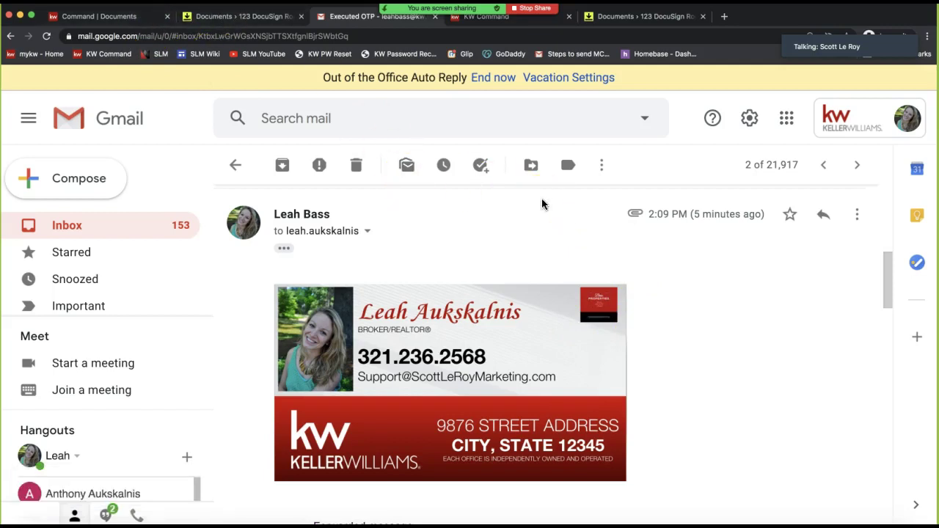
scroll(828, 289, down, 5)
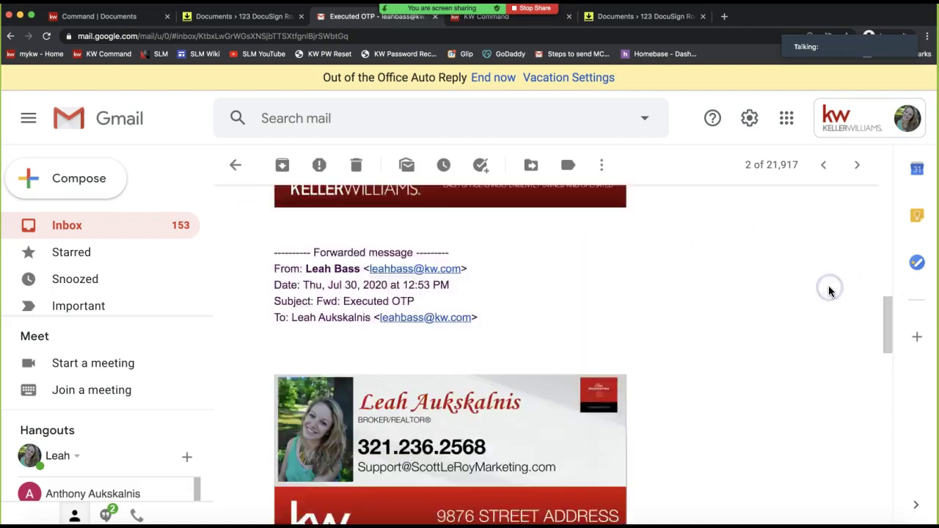
scroll(828, 286, up, 5)
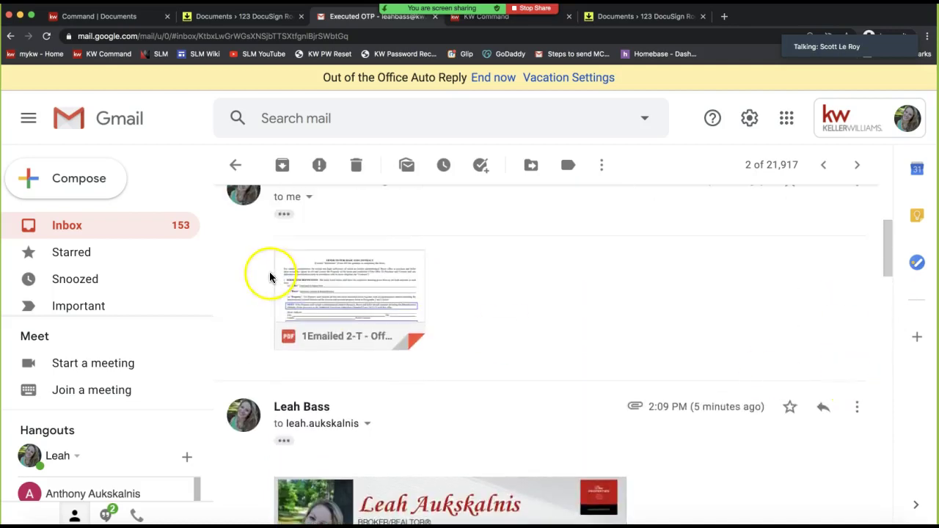
scroll(581, 284, up, 1)
scroll(581, 284, up, 2)
Start a forward of the 12:53 PM message with the attached contract
click(856, 394)
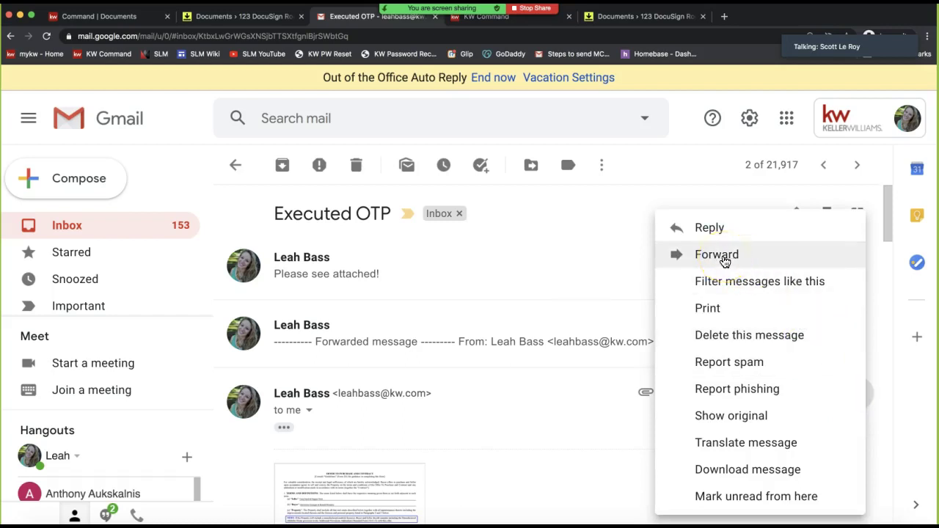
click(585, 425)
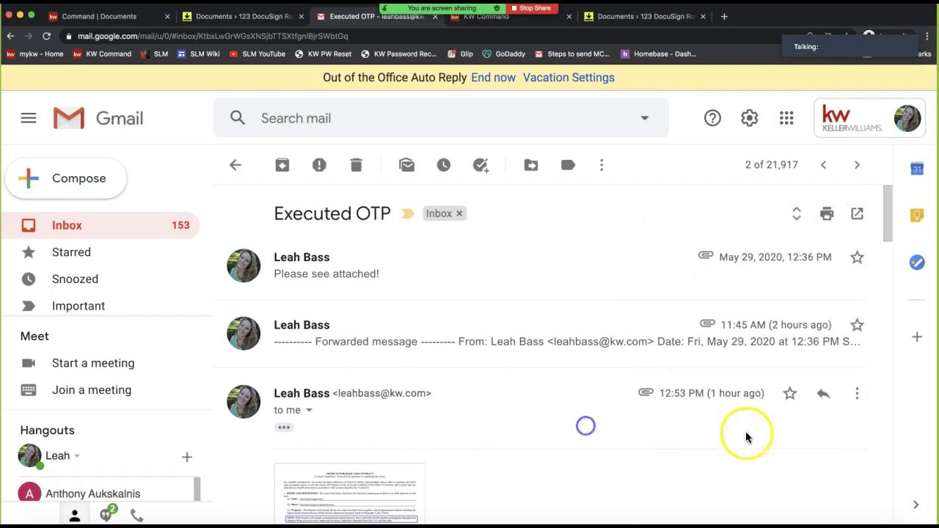
click(856, 393)
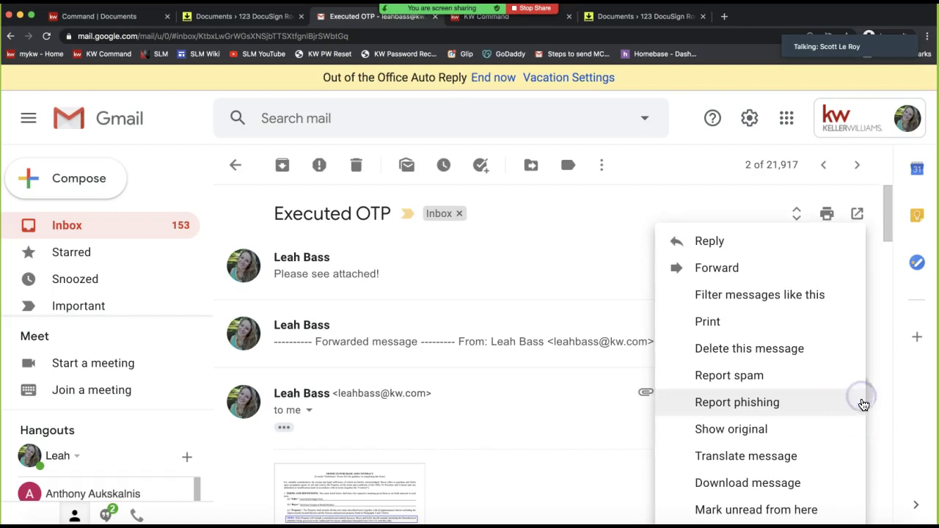
click(741, 272)
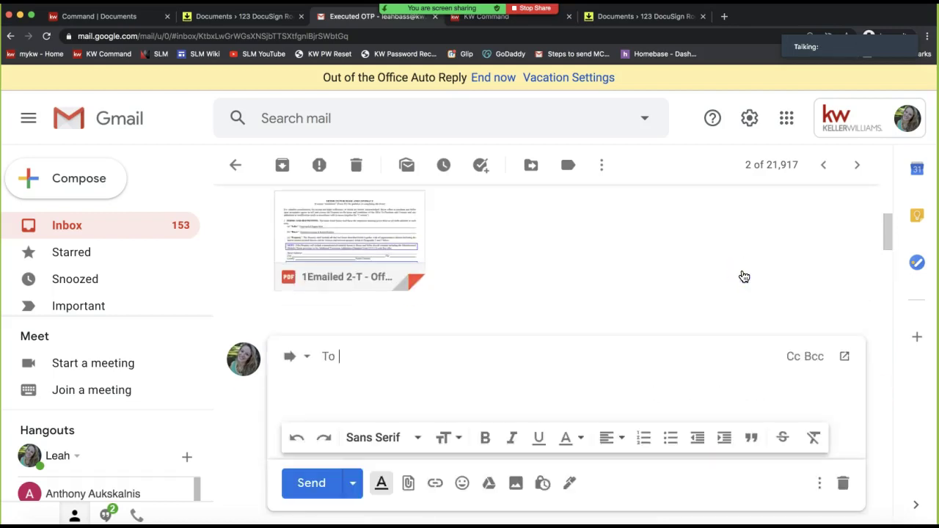
Set the forward's subject to the pasted room ID 'ID: #2978899'
click(304, 364)
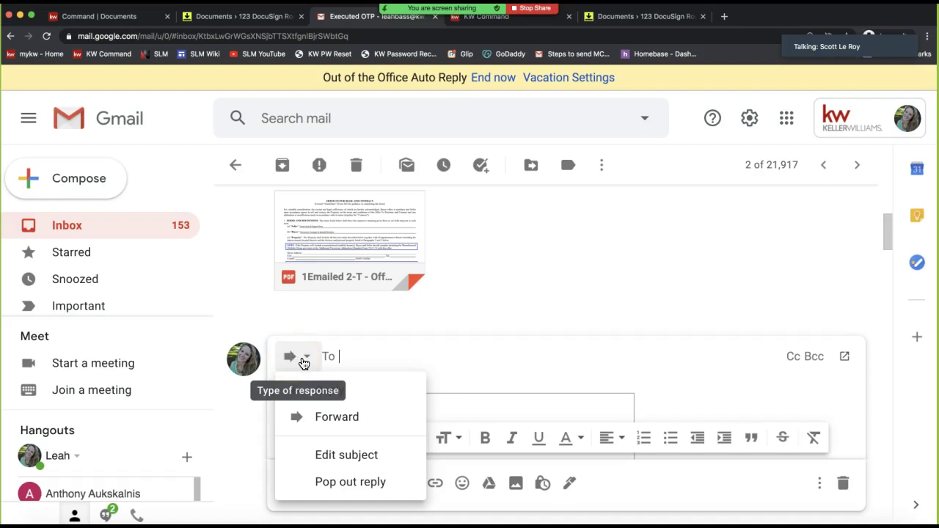
click(333, 457)
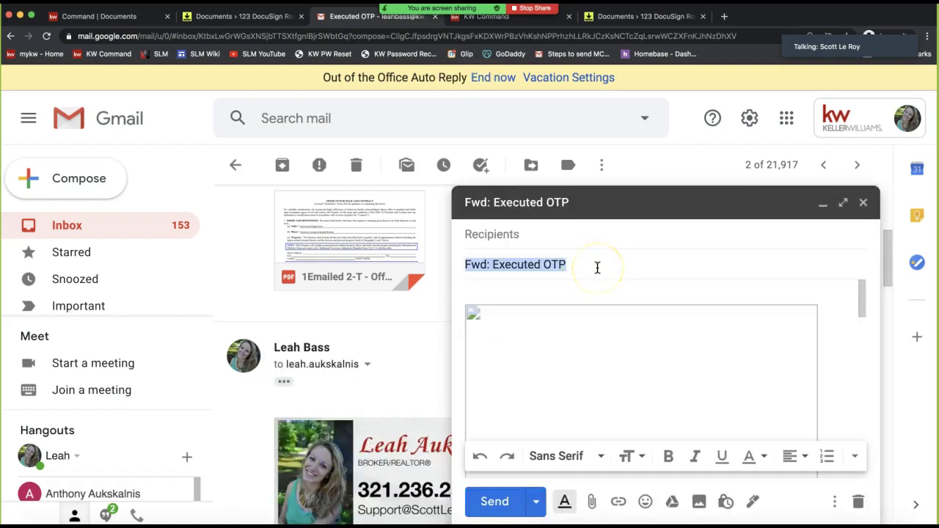
key(super+v)
click(555, 267)
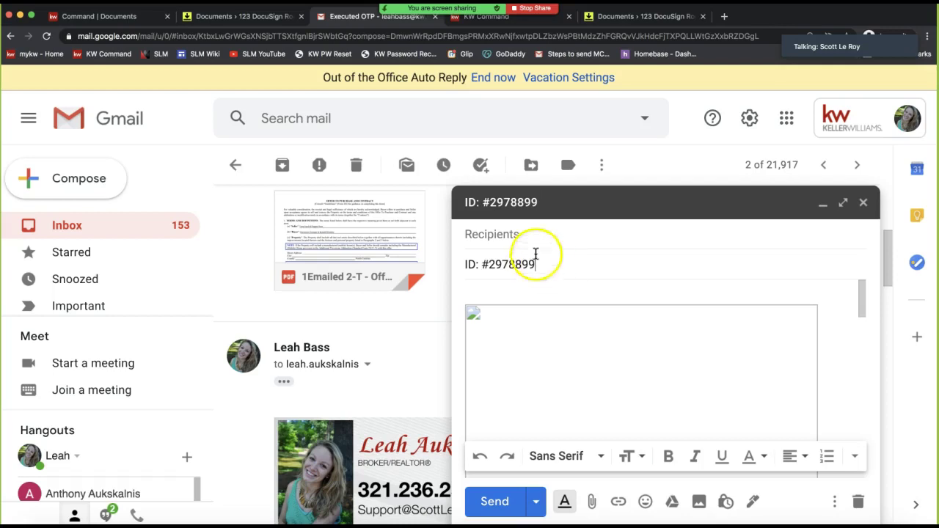
Add the room's DocuSign inbound address as the forward's recipient
click(521, 227)
text(leah)
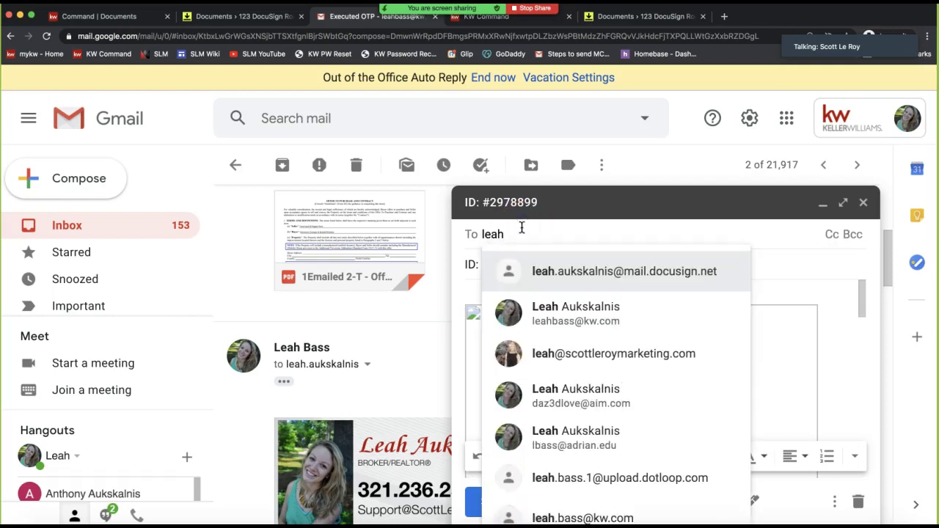
key(Return)
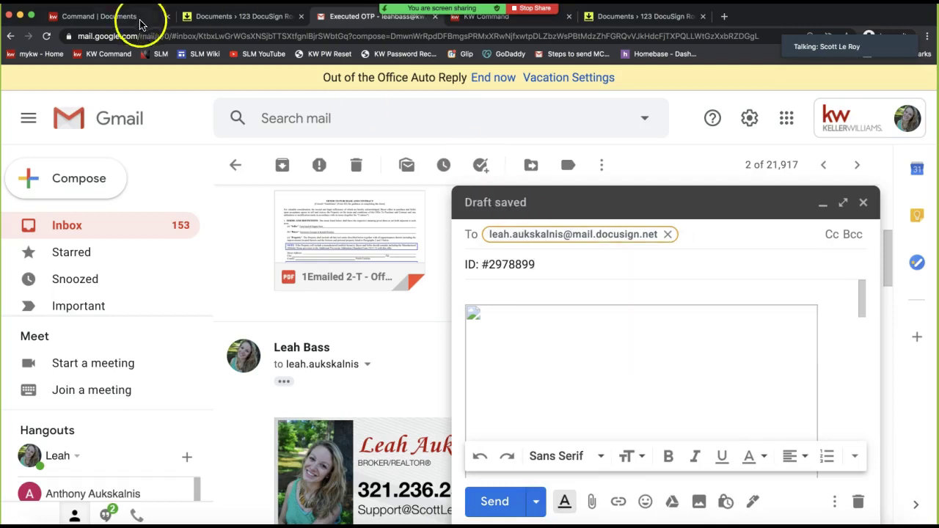
Reload the DocuSign room's Documents page so Room Docs shows 13 files
click(219, 19)
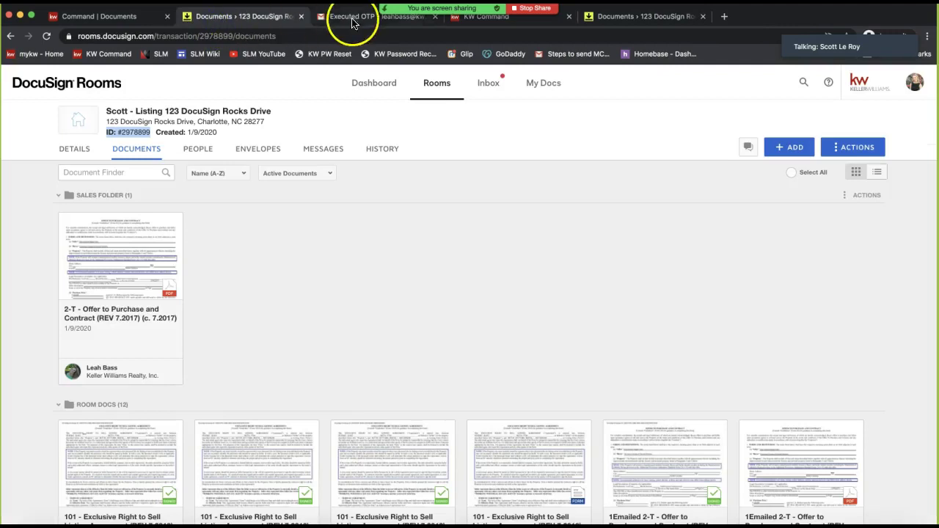
click(268, 289)
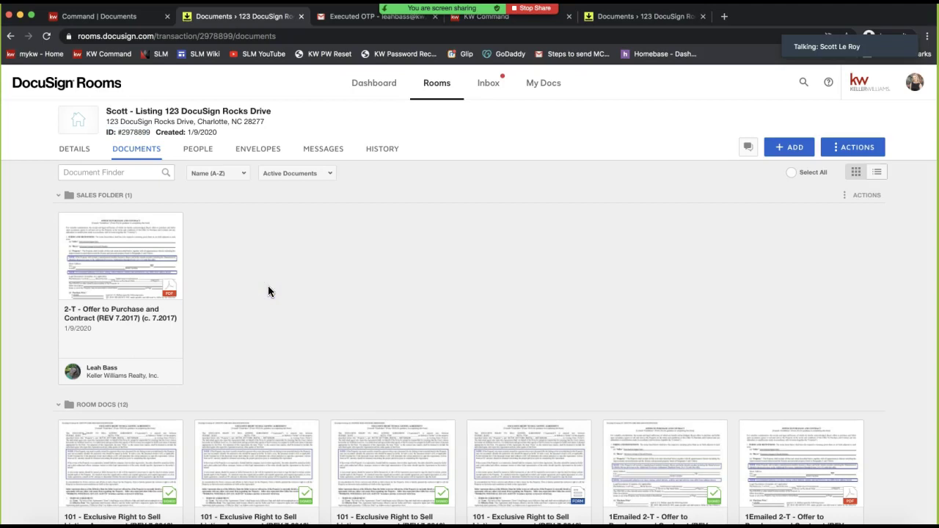
key(super+r)
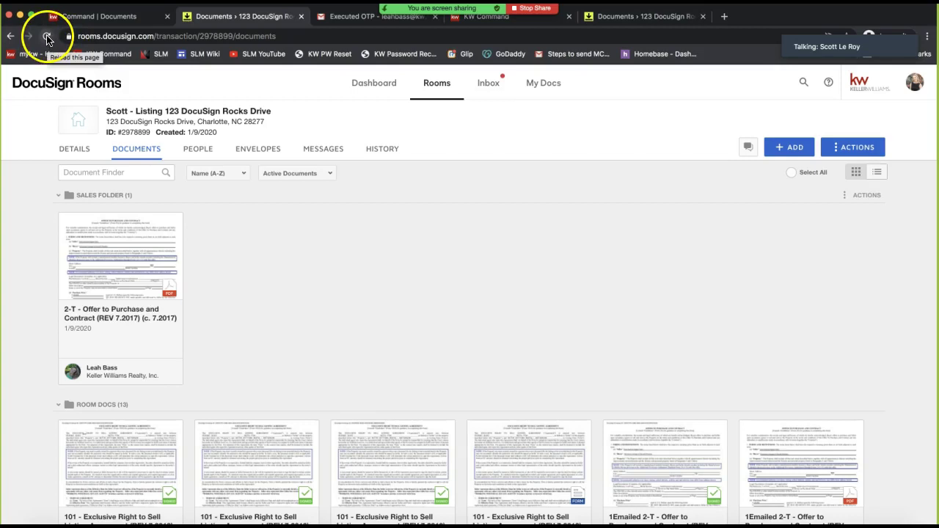
scroll(444, 320, down, 6)
scroll(444, 325, up, 5)
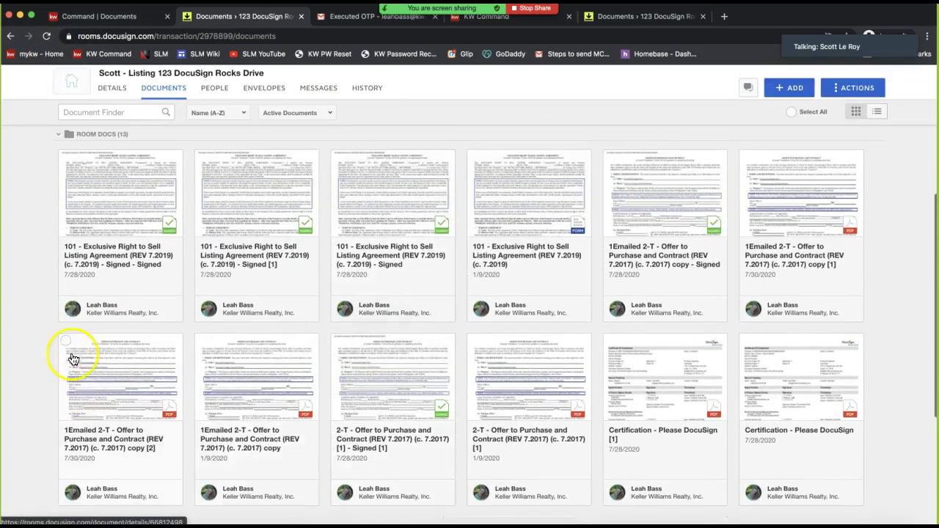
Tick and untick the emailed contract copies in Room Docs to compare the new PDF
click(65, 341)
scroll(163, 410, down, 1)
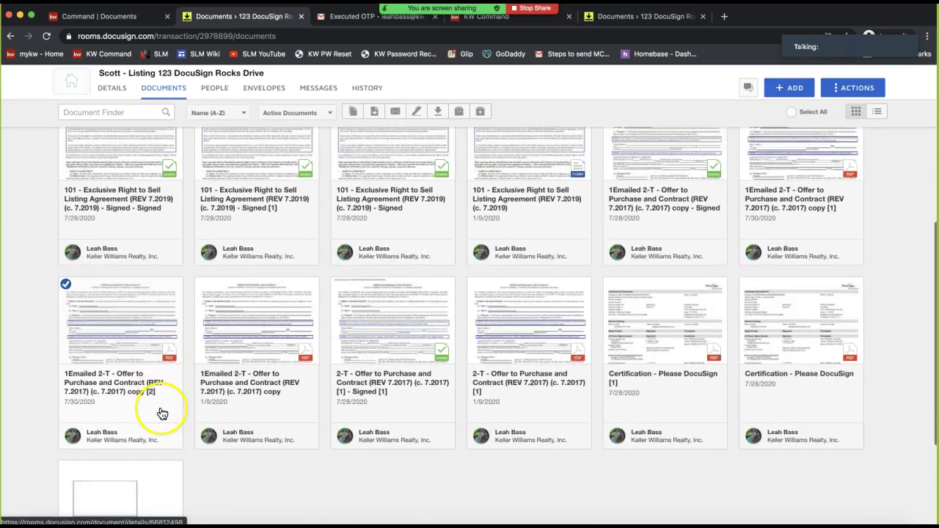
scroll(163, 411, down, 1)
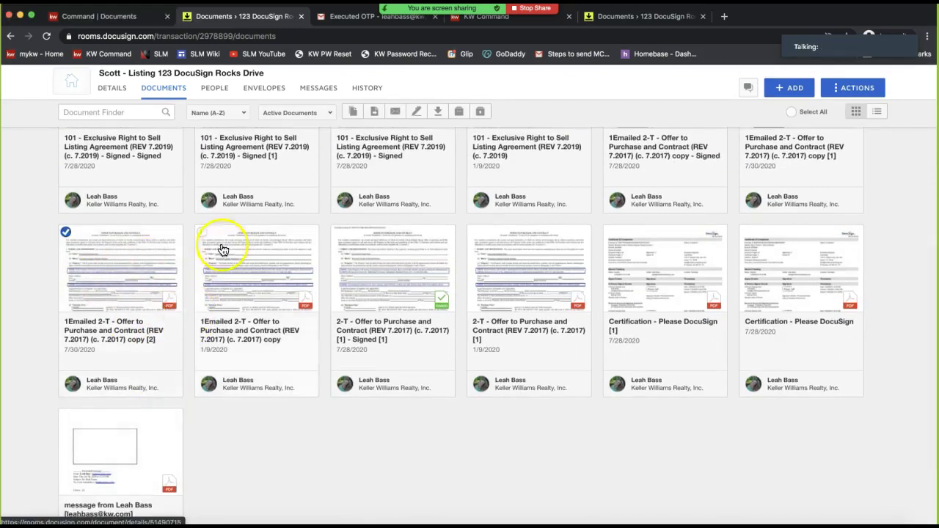
click(201, 232)
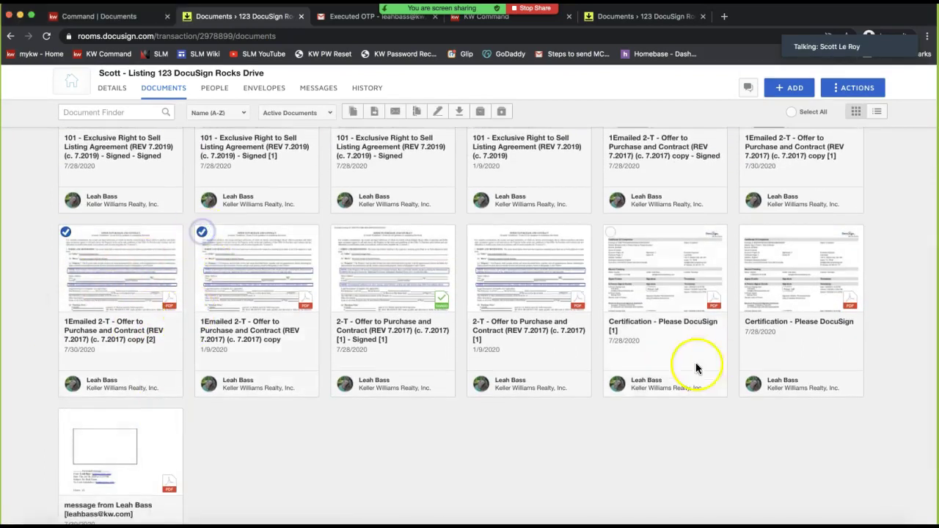
click(65, 232)
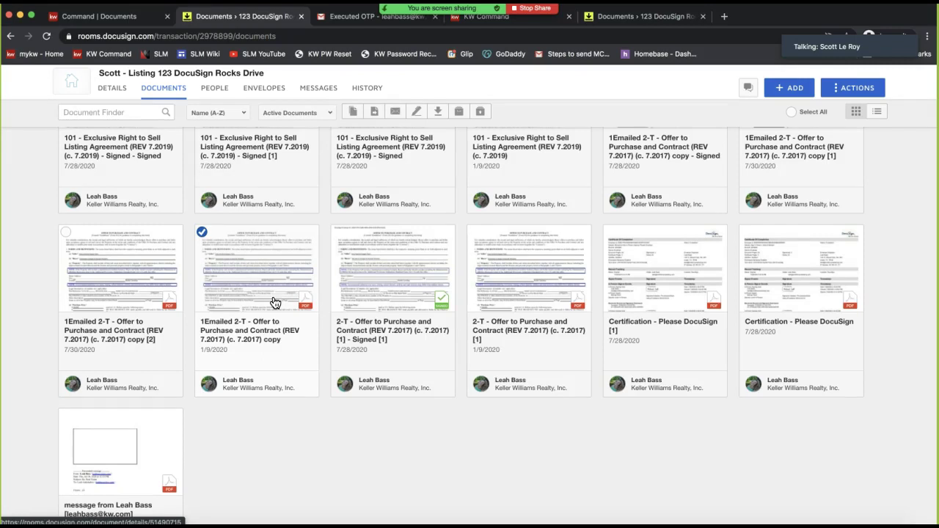
scroll(88, 144, up, 5)
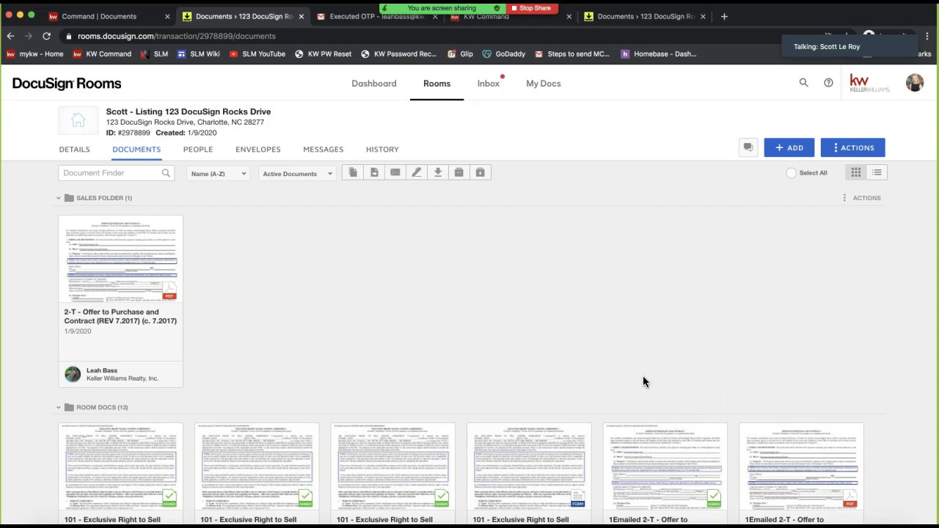
Minimize the 'ID: #2978899' draft and open the Real Estate email, expanding its message
click(356, 16)
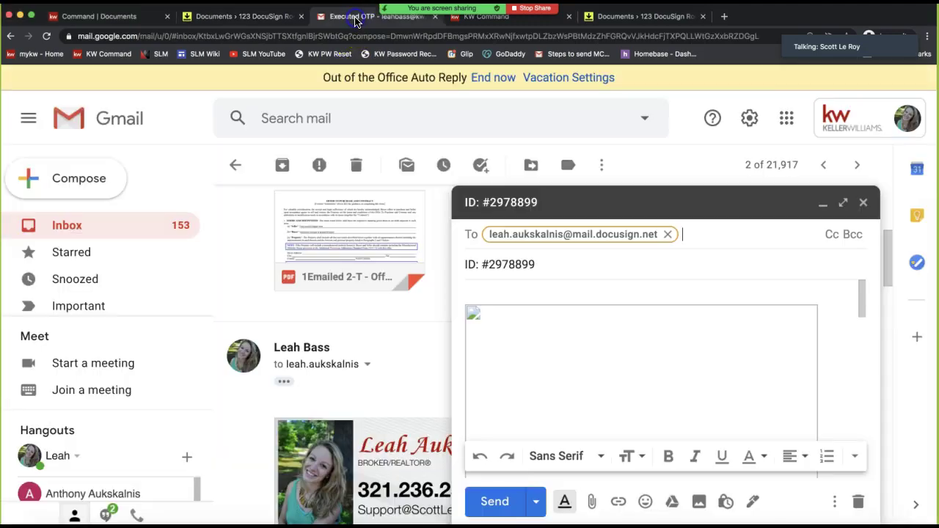
click(518, 209)
click(155, 227)
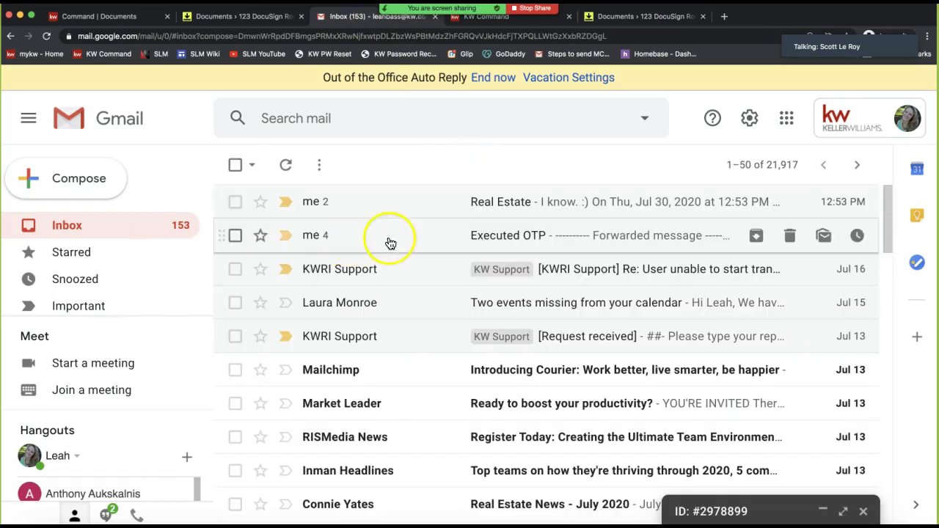
click(402, 209)
click(345, 269)
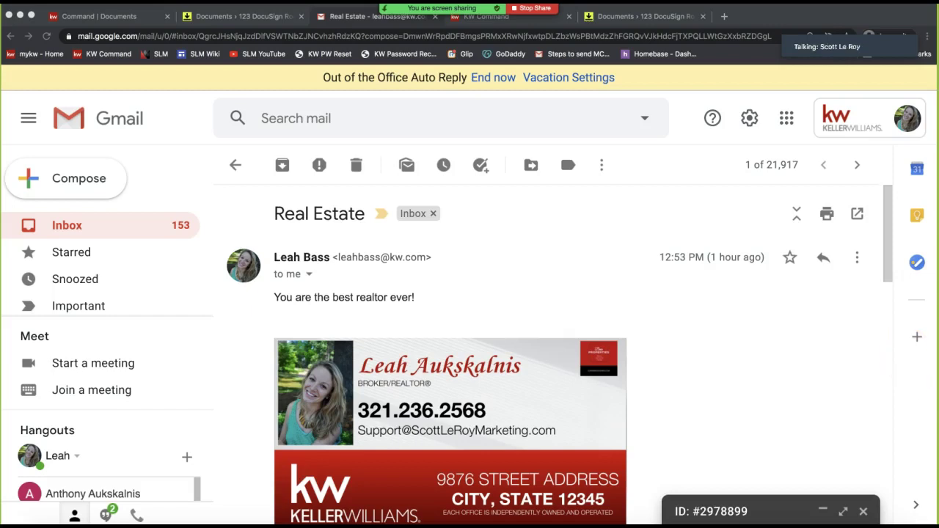
Start an inline forward of the Real Estate email and open its type-of-response menu
click(754, 281)
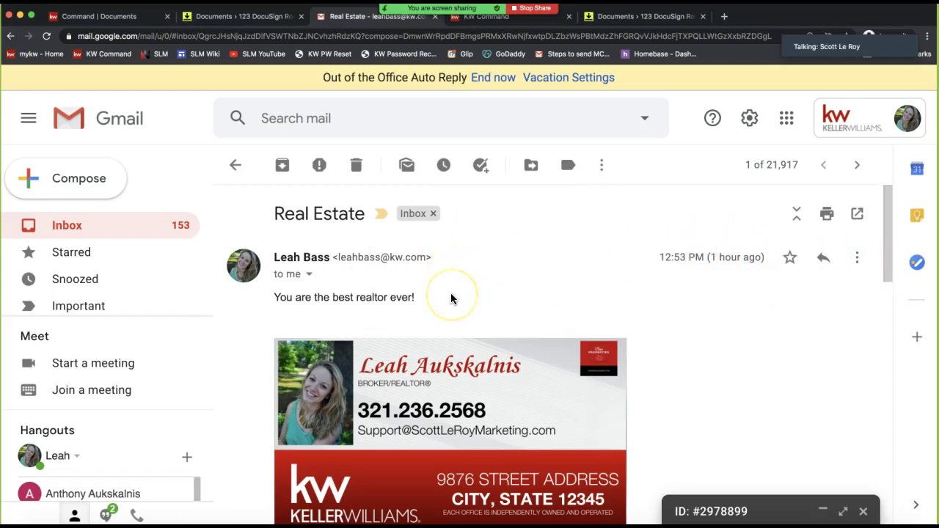
scroll(562, 286, down, 10)
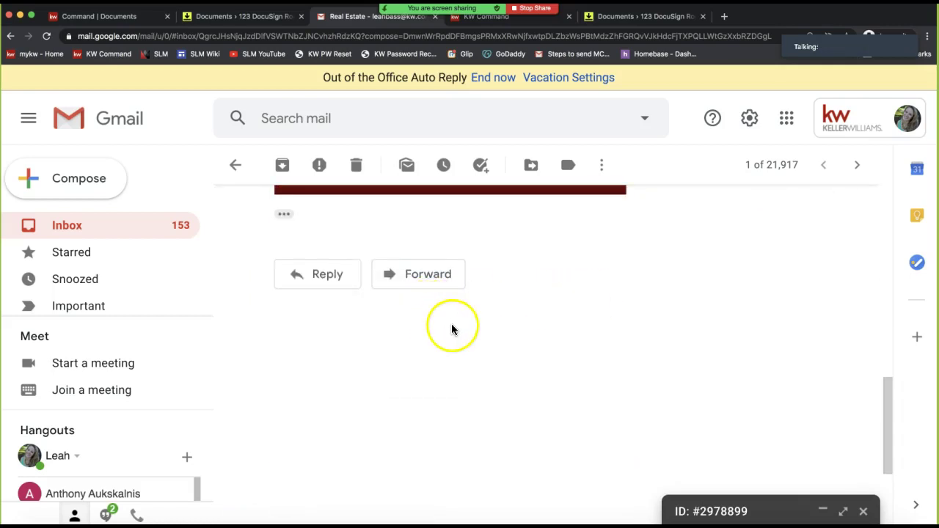
scroll(451, 329, down, 1)
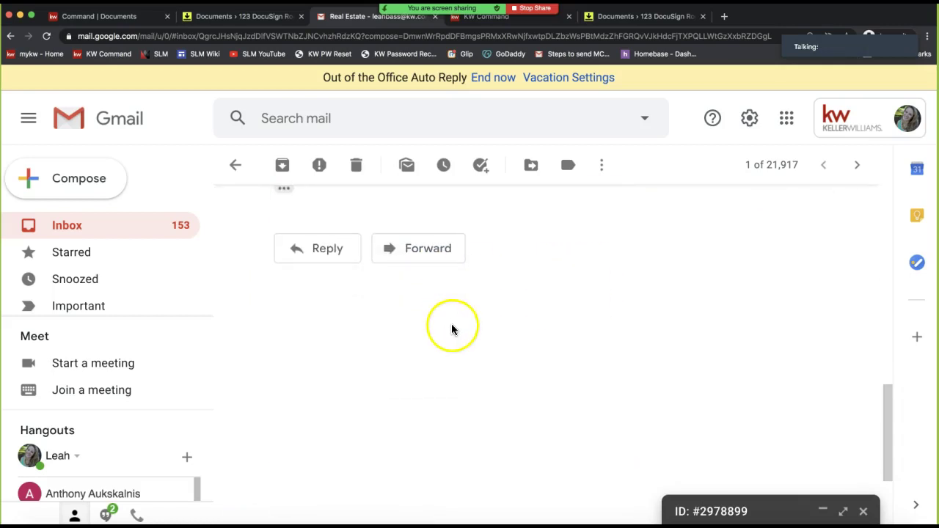
click(422, 254)
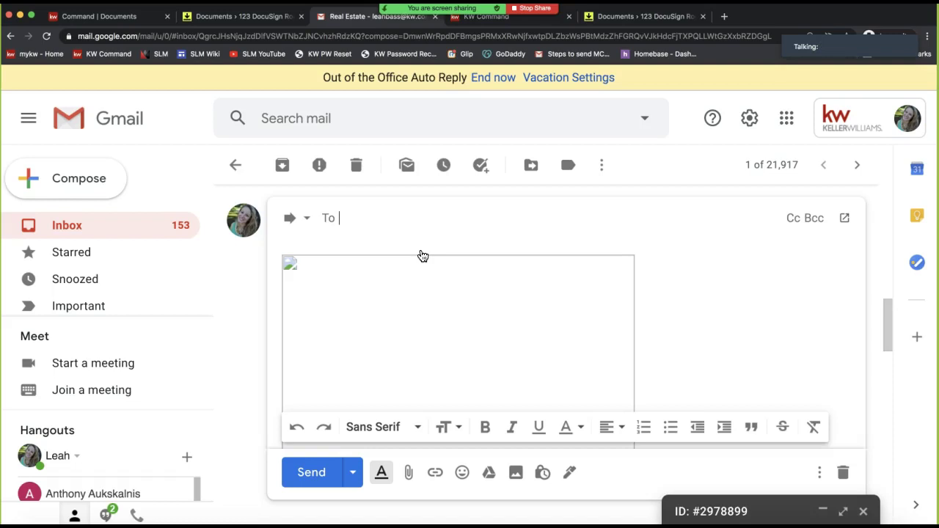
scroll(423, 330, up, 3)
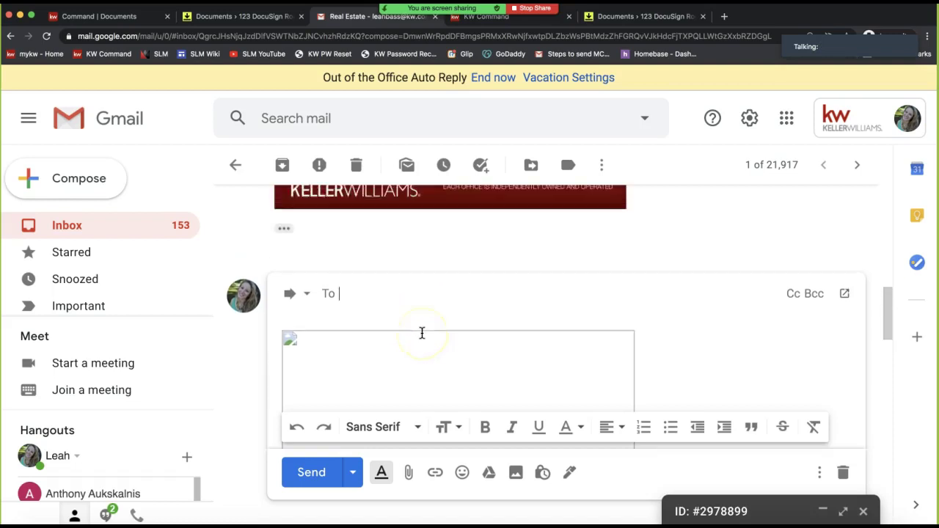
click(319, 346)
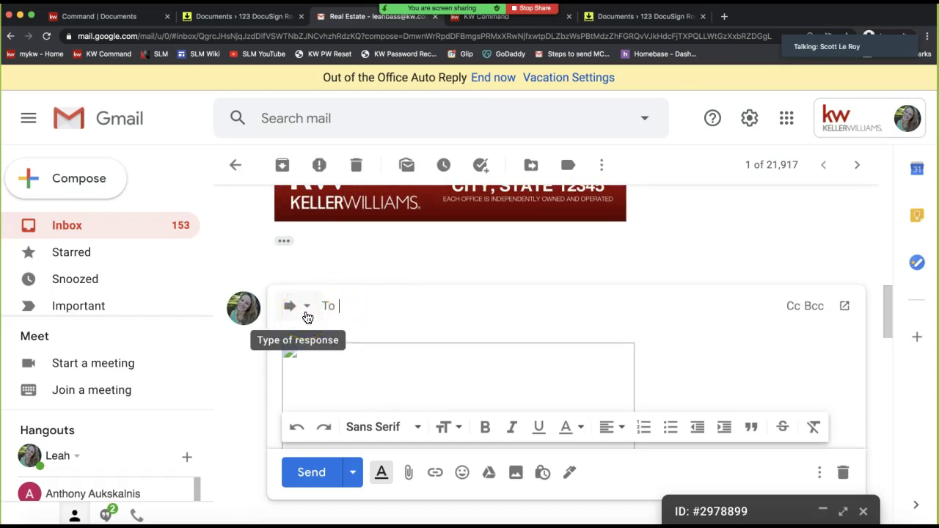
click(307, 316)
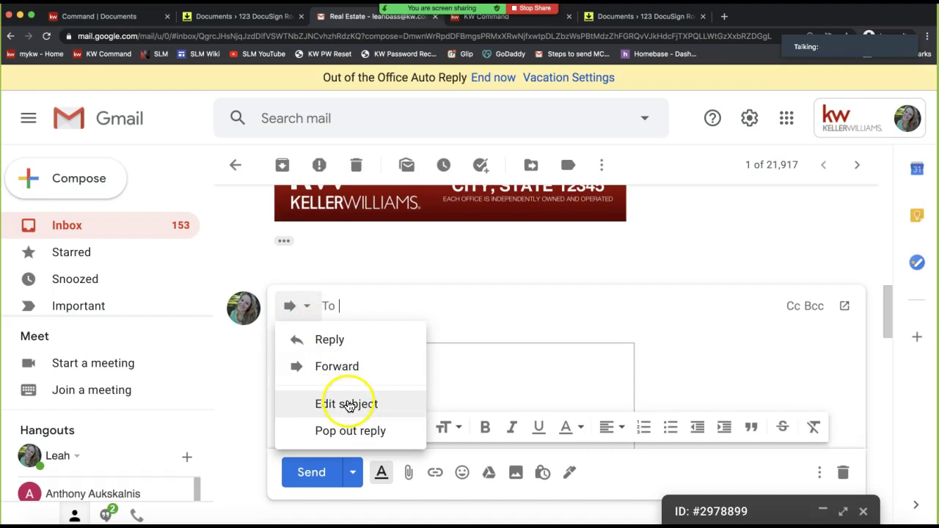
Replace the forward's subject with the room ID re-copied from DocuSign plus '#PDF'
click(346, 404)
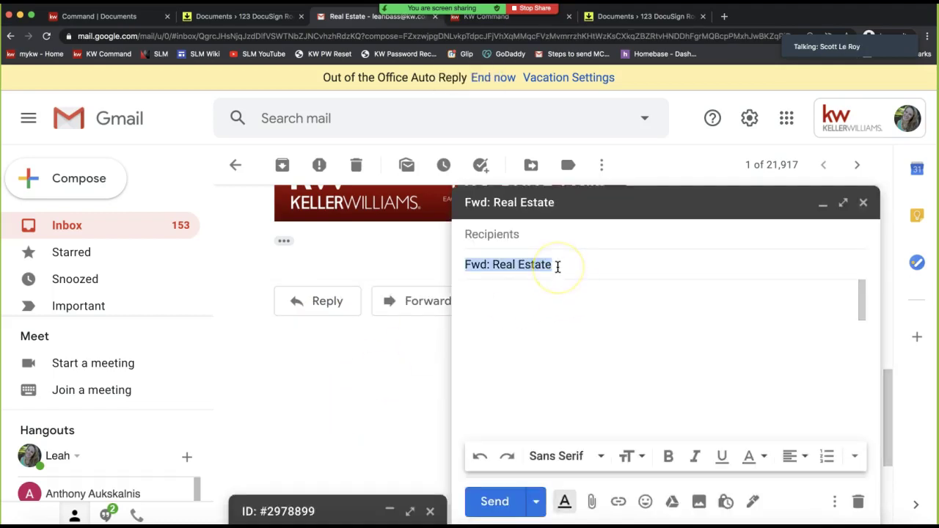
key(BackSpace)
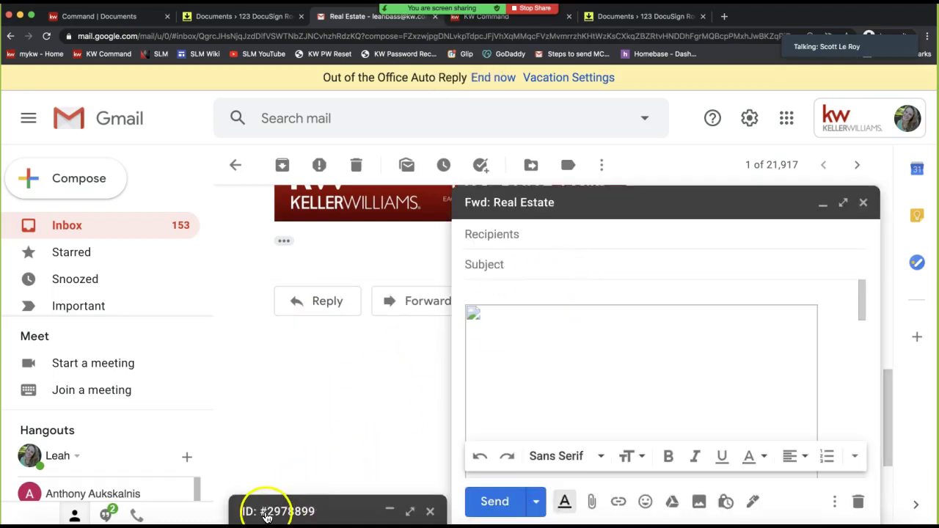
text(ID: #2978899)
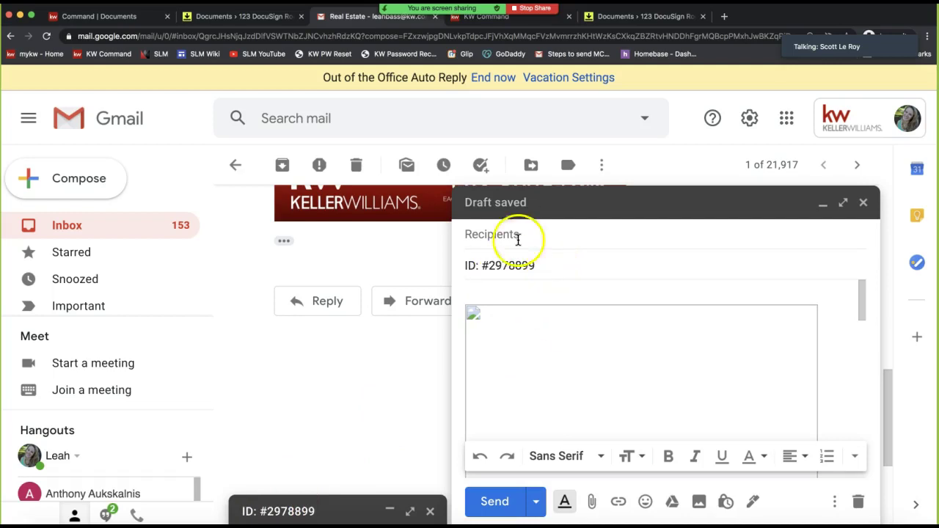
click(236, 20)
drag(149, 131, 105, 132)
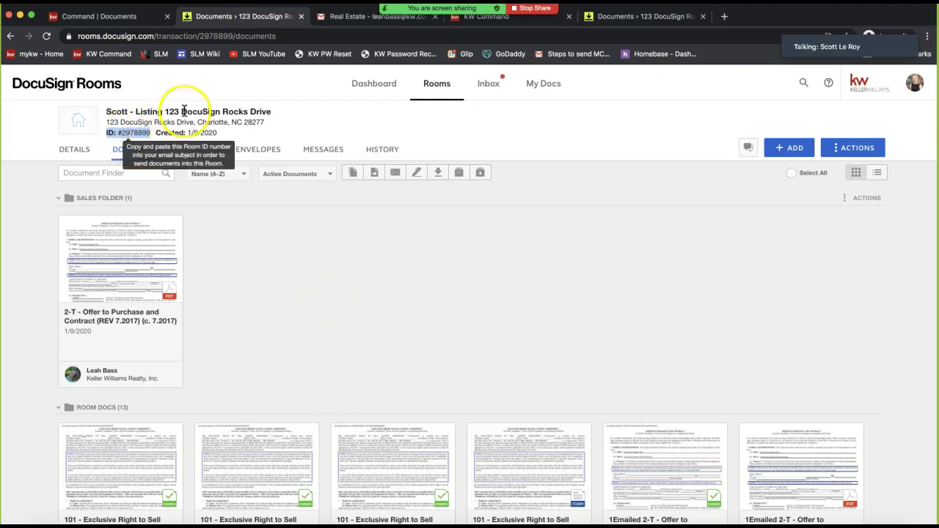
click(364, 16)
click(557, 265)
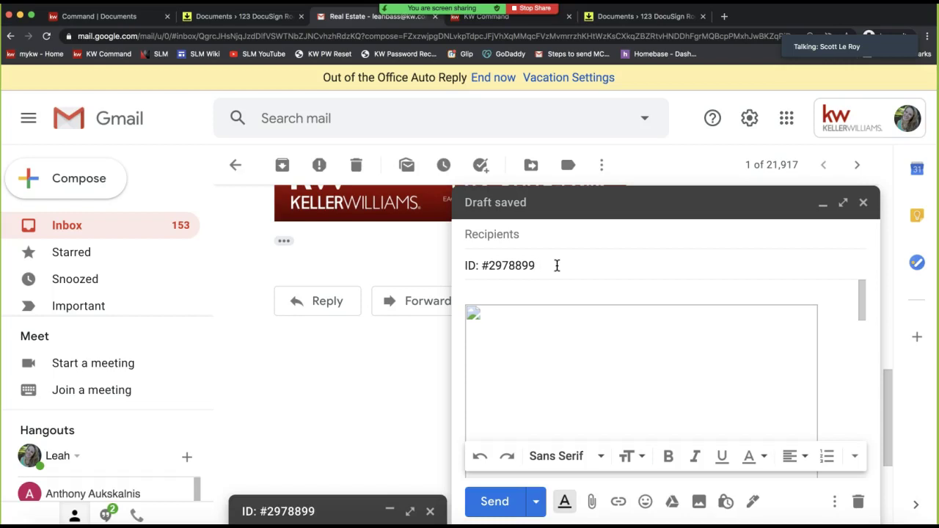
text(#PDF)
Delete the broken inline image from the forward's body and check the subject wording
double_click(553, 266)
click(503, 320)
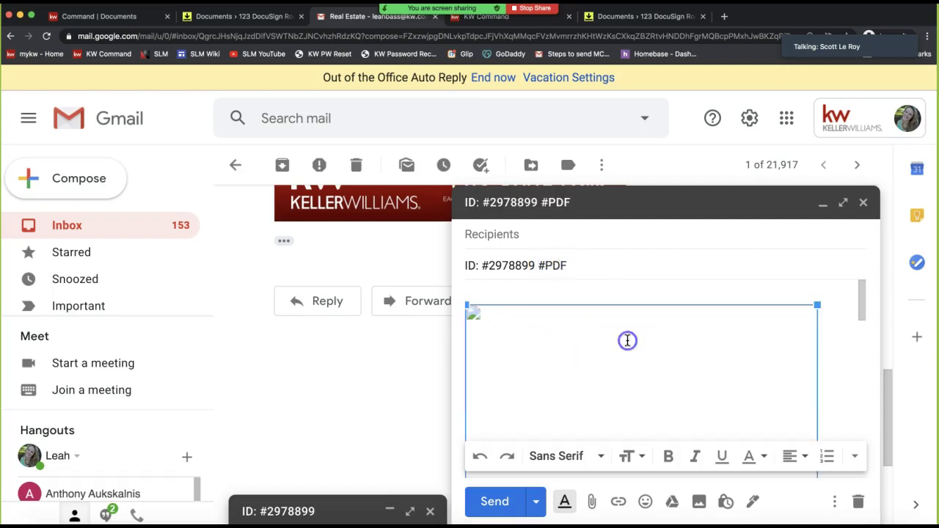
key(BackSpace)
click(577, 317)
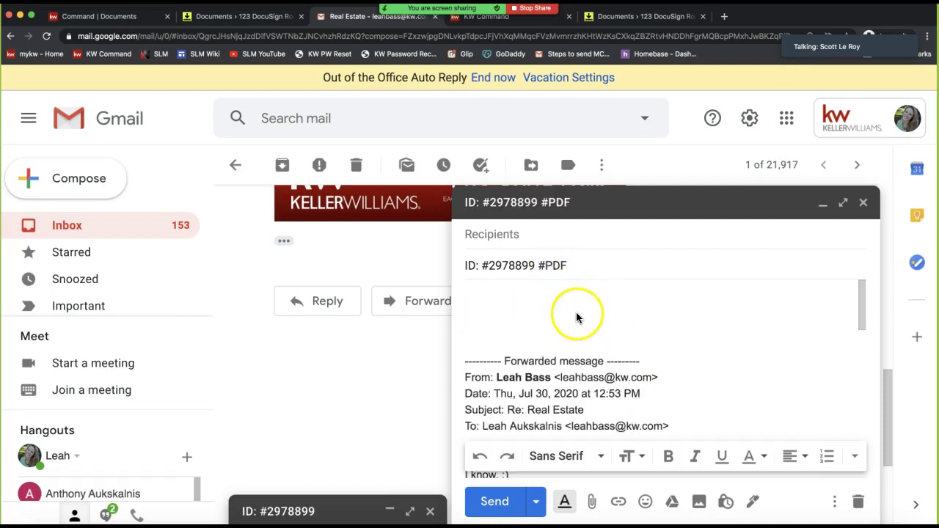
click(546, 266)
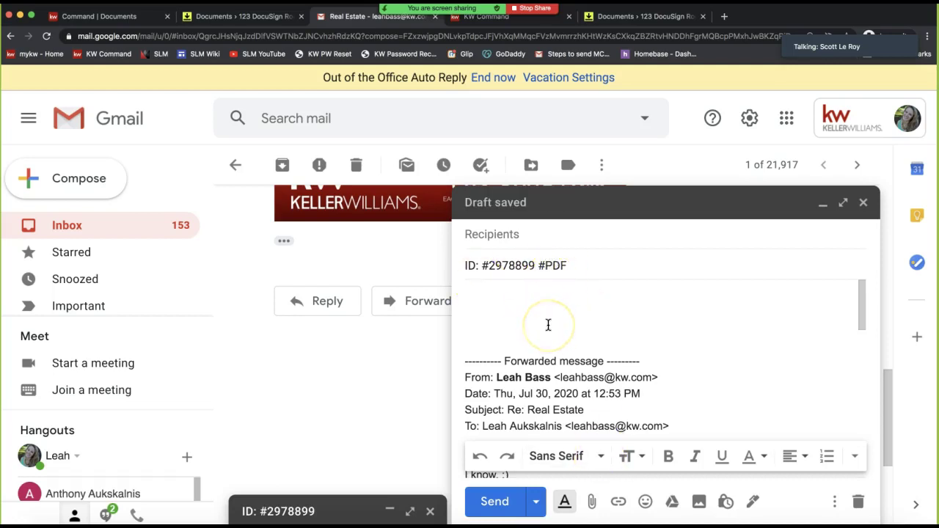
click(506, 265)
double_click(506, 266)
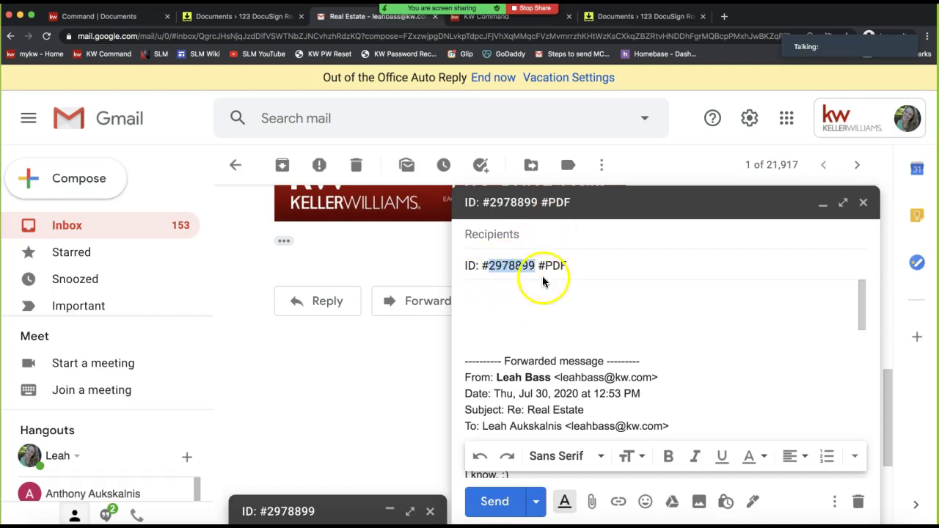
click(542, 243)
Send the 'ID: #2978899 #PDF' forward to the room's DocuSign inbound address, picked from suggestions
click(555, 265)
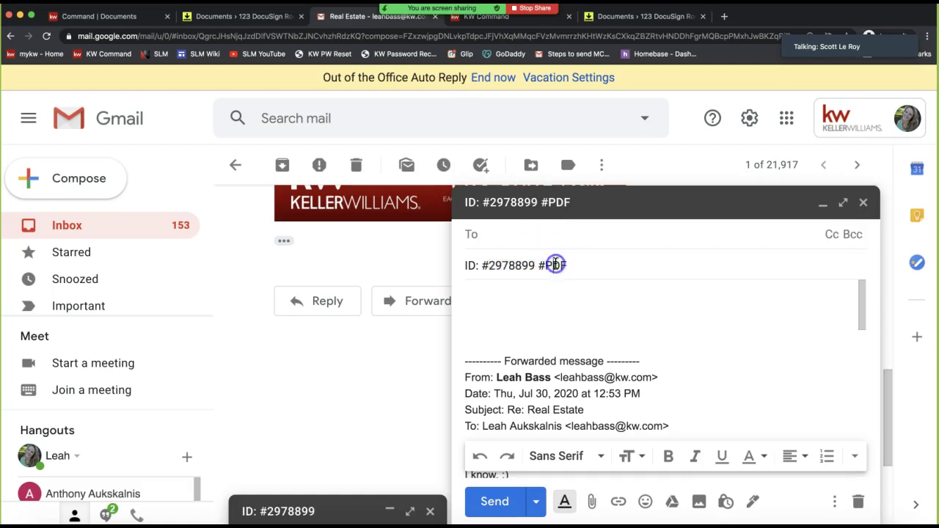
click(511, 239)
text(leah)
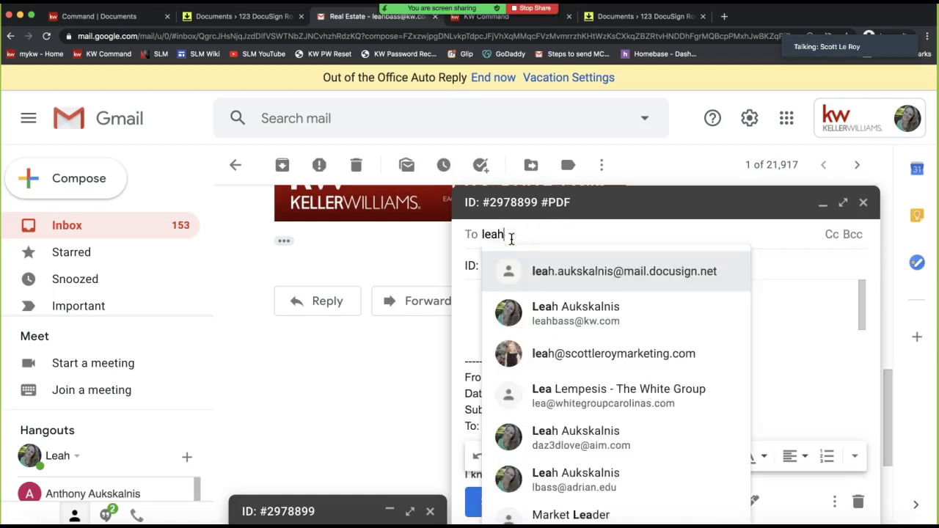
click(549, 277)
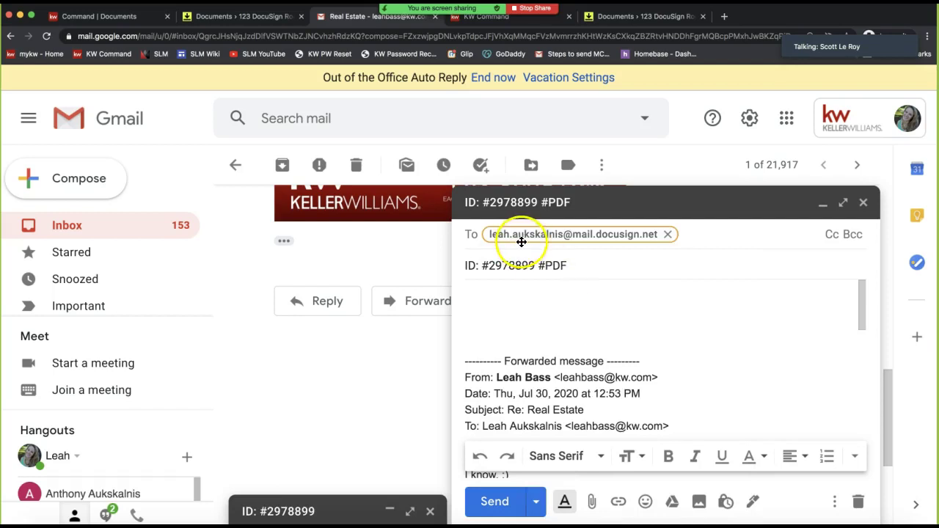
mouse_move(517, 237)
double_click(545, 234)
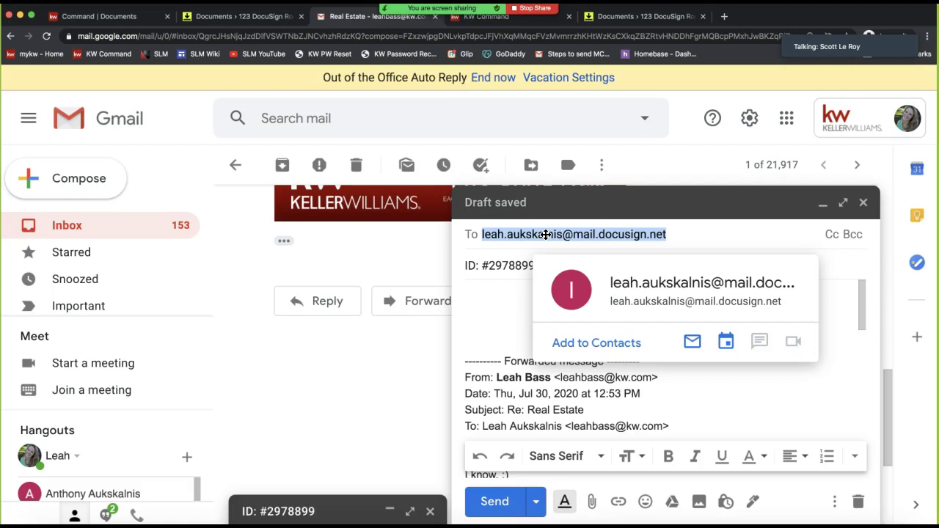
click(486, 291)
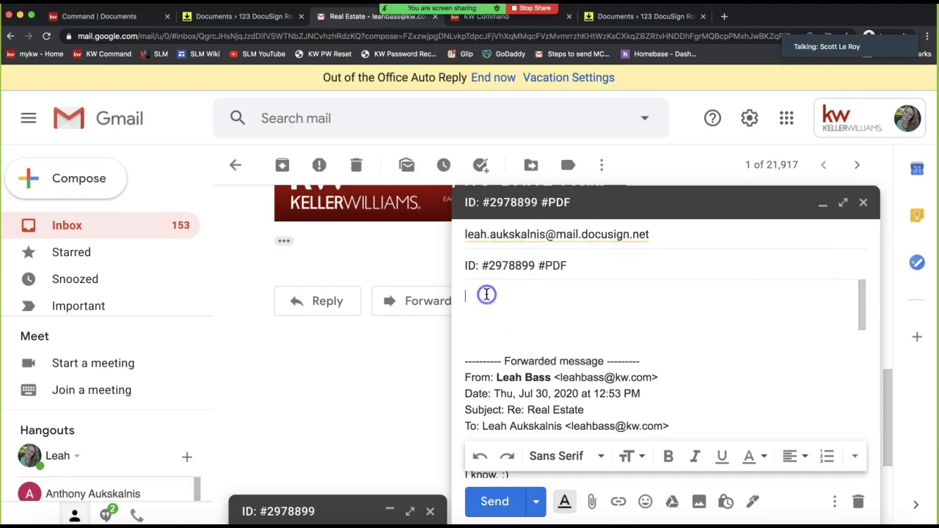
click(504, 498)
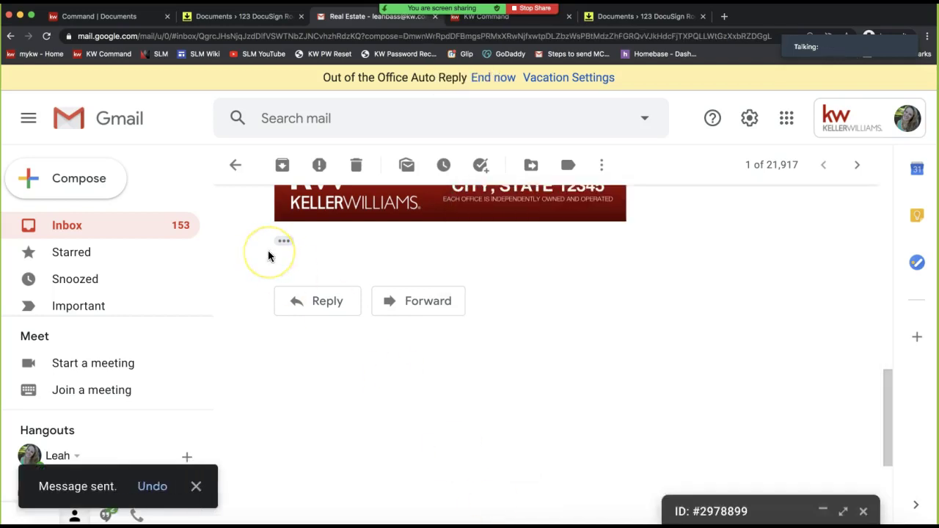
Refresh the room's Documents list and locate the newly arrived message PDF at the bottom
click(221, 24)
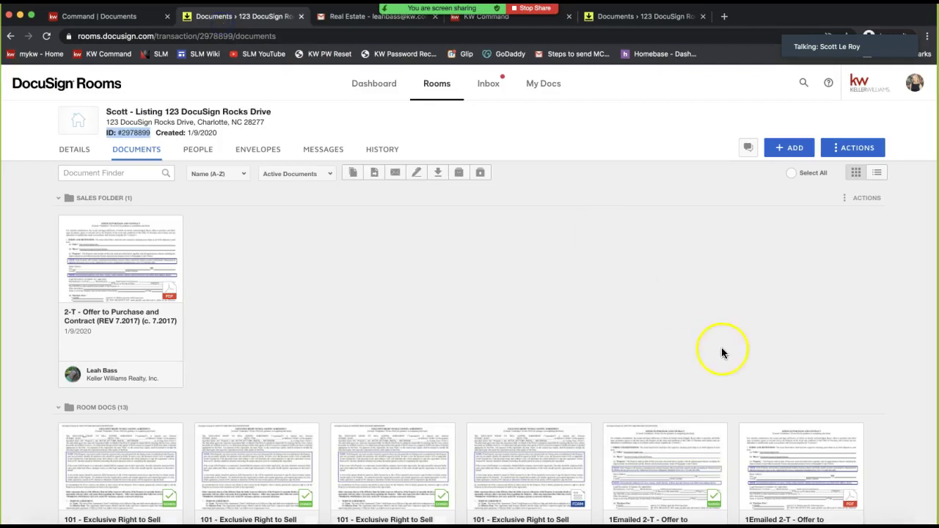
scroll(720, 348, down, 10)
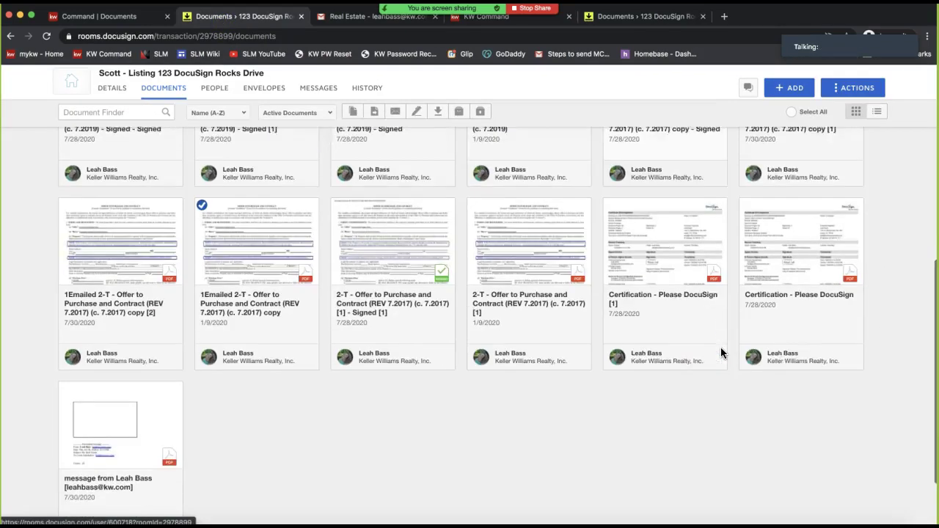
click(339, 278)
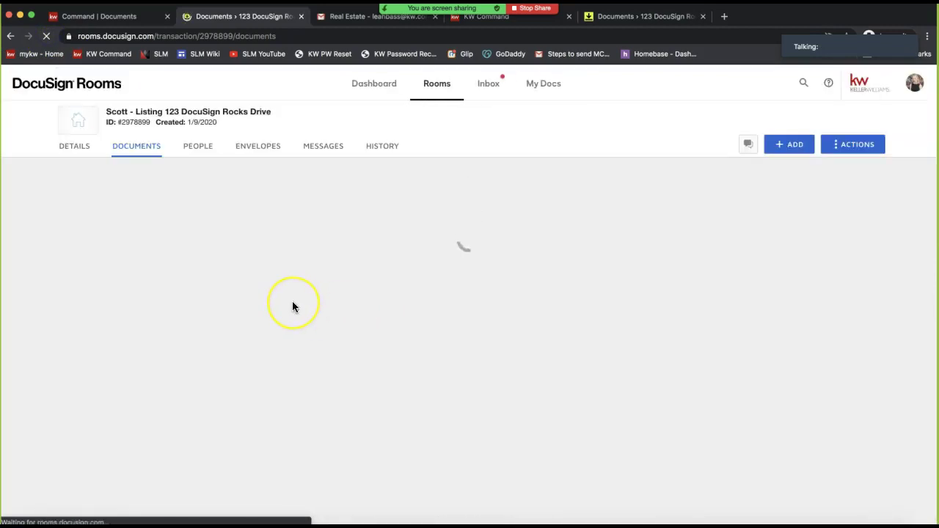
scroll(293, 305, down, 1)
scroll(292, 302, down, 10)
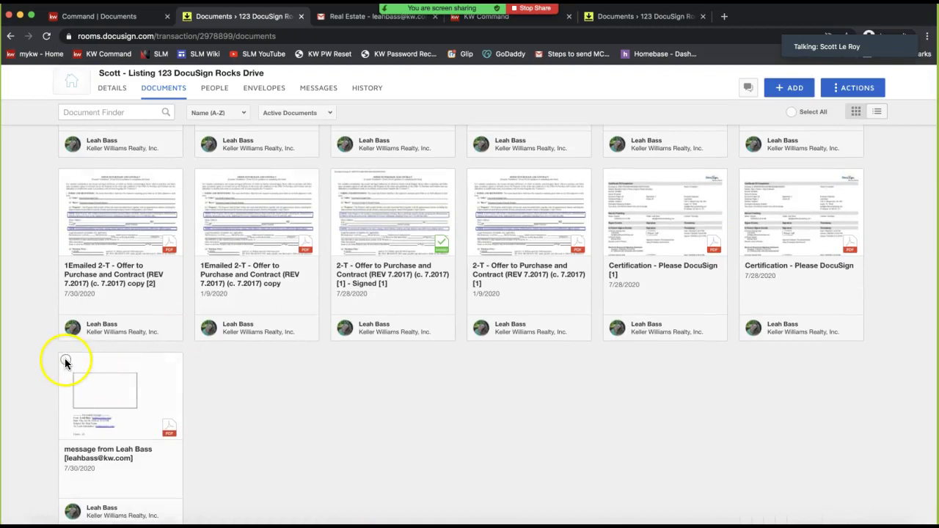
scroll(116, 411, down, 1)
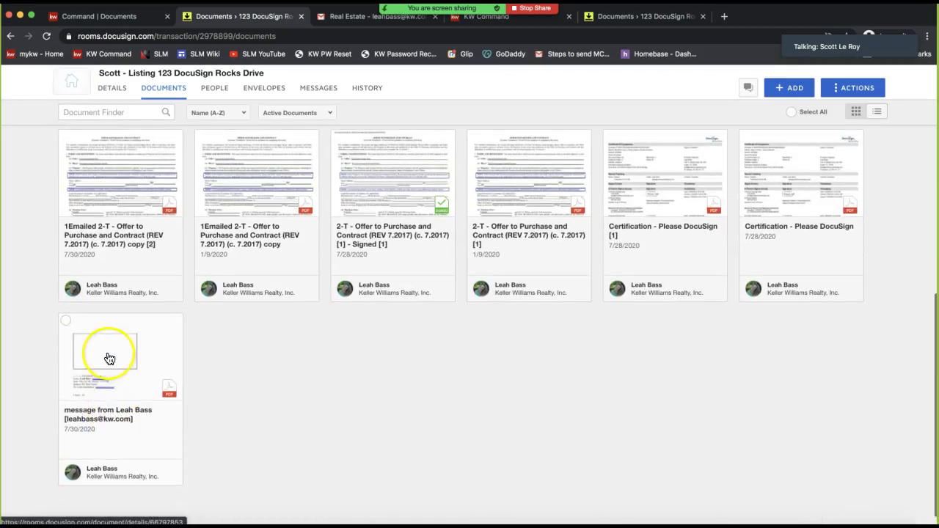
Review the 2-page forwarded Real Estate email PDF in the viewer, then close it
click(108, 358)
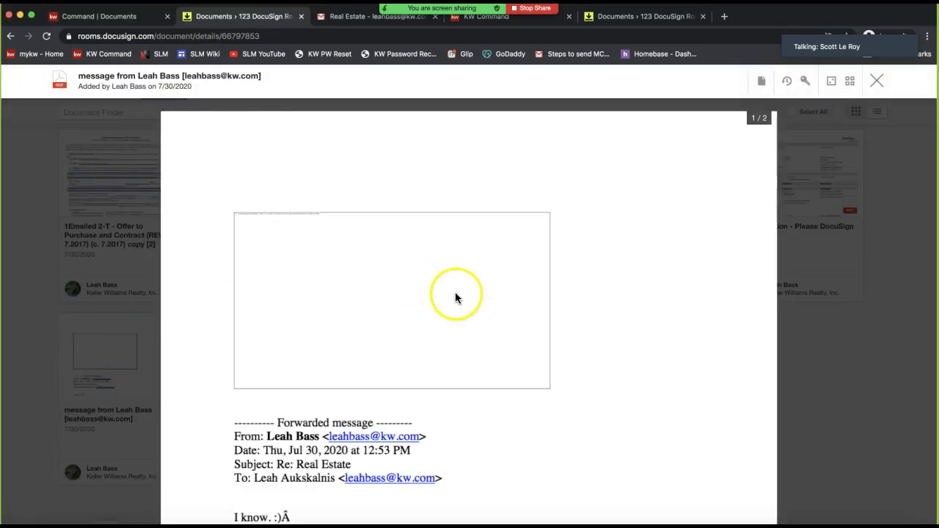
scroll(454, 292, down, 3)
scroll(455, 297, down, 8)
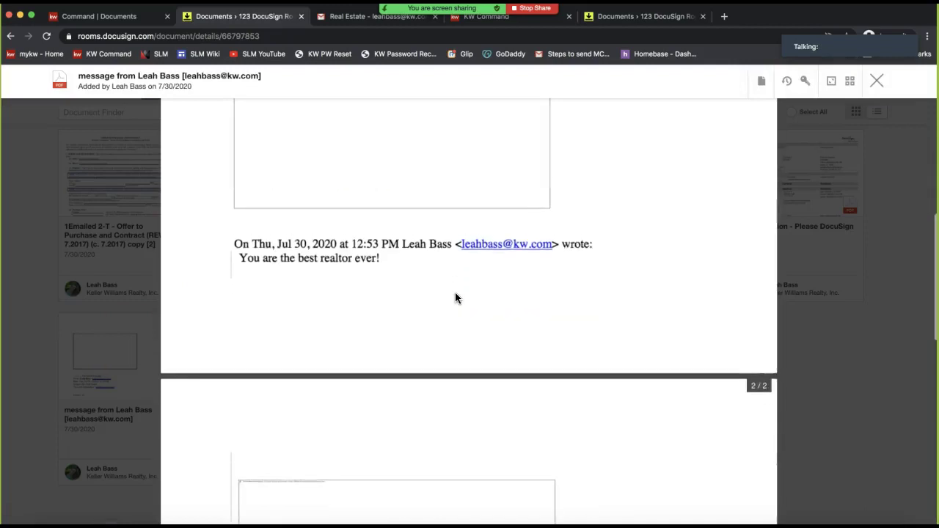
scroll(455, 298, down, 8)
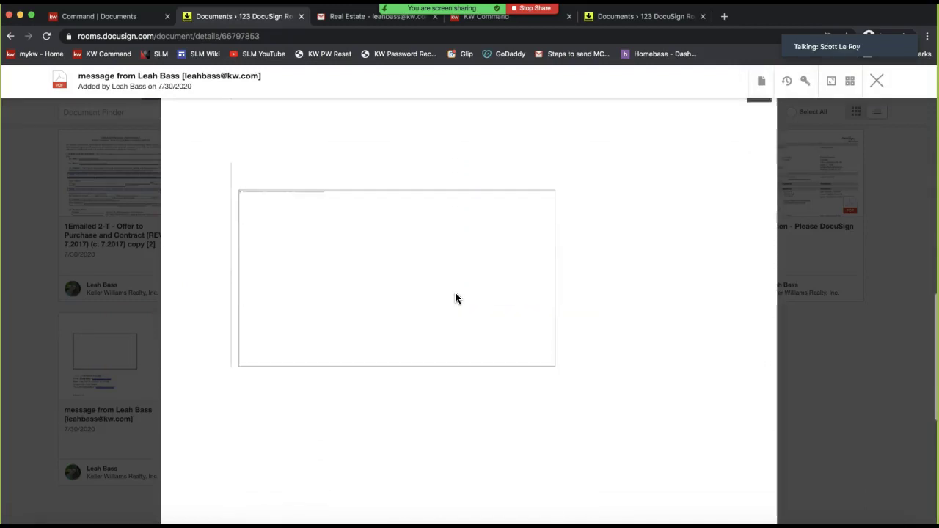
click(876, 82)
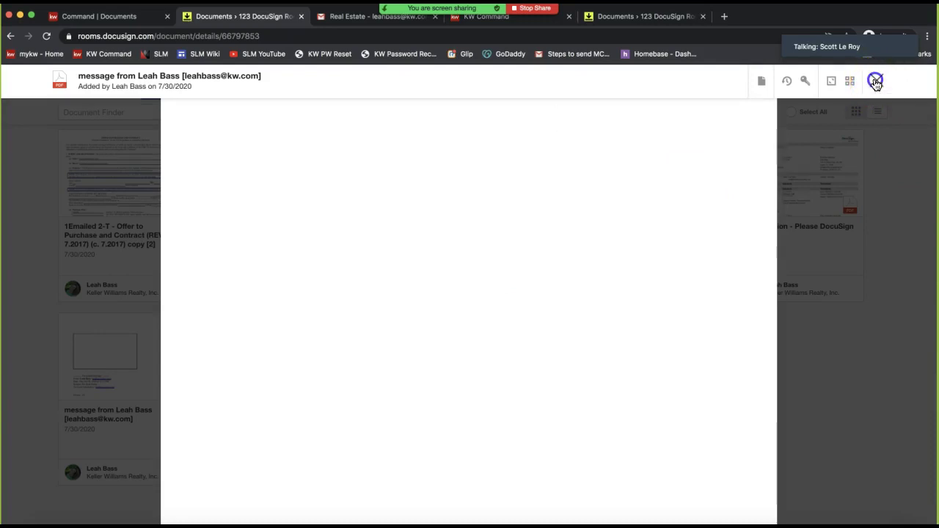
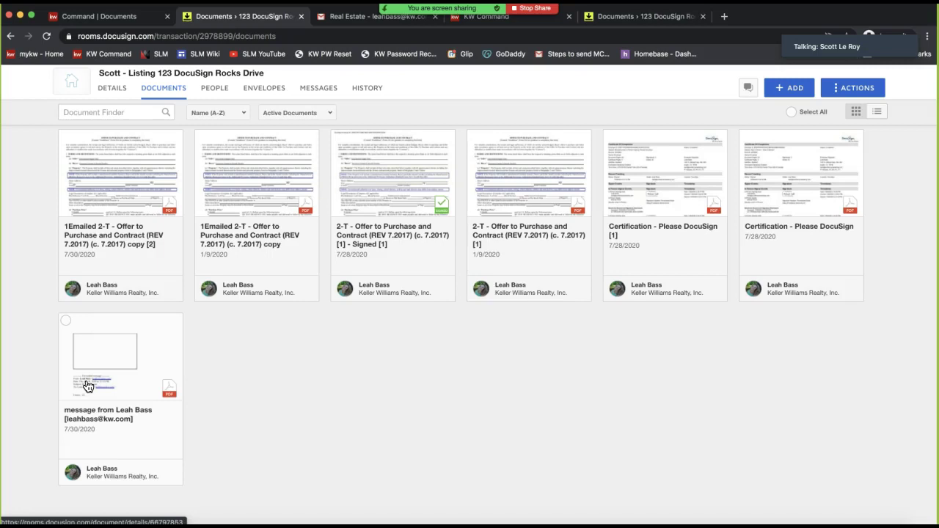
Scroll through the DocuSign Rooms documents grid, then return to the KW Command listing's Documents tab
scroll(370, 429, up, 5)
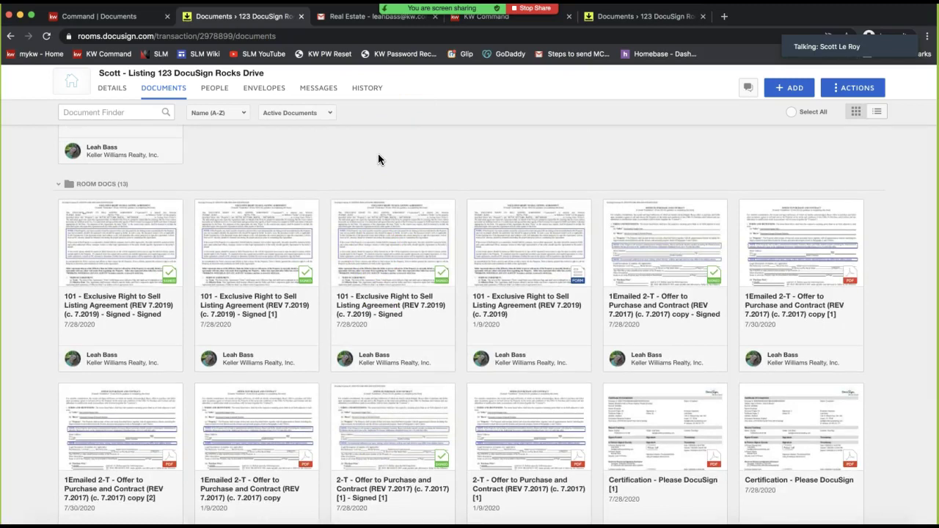
scroll(378, 154, up, 5)
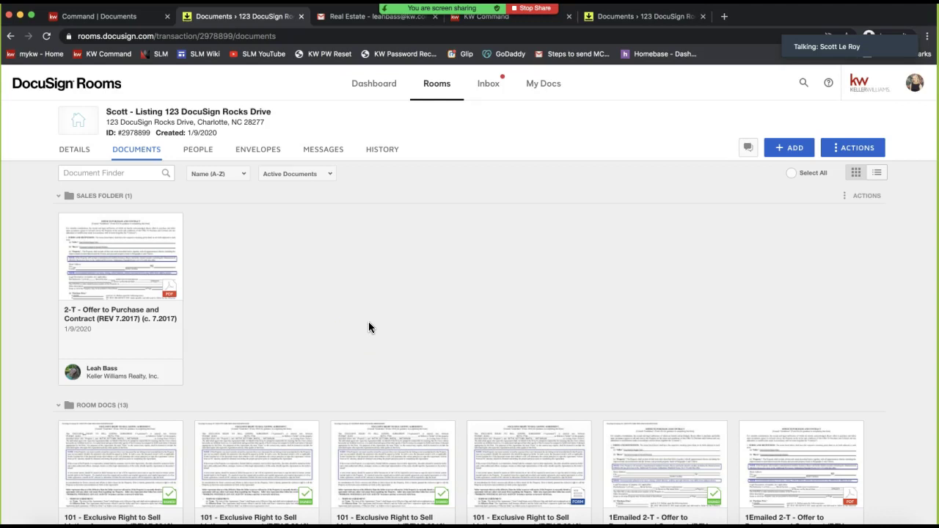
click(113, 21)
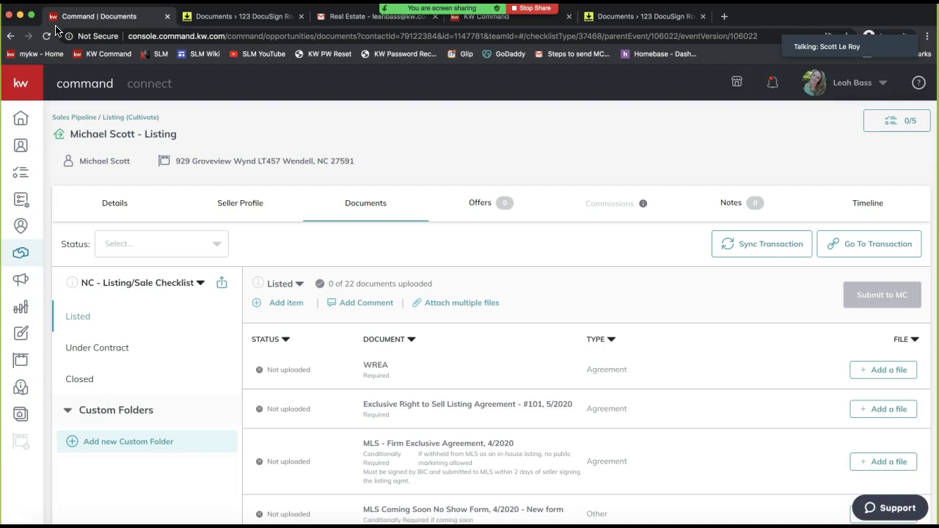
click(97, 20)
click(58, 21)
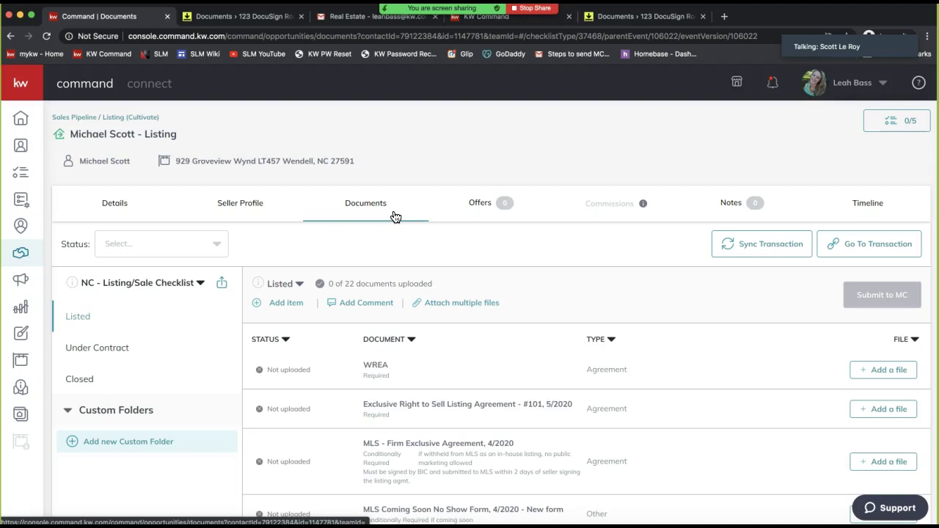
click(353, 218)
click(879, 301)
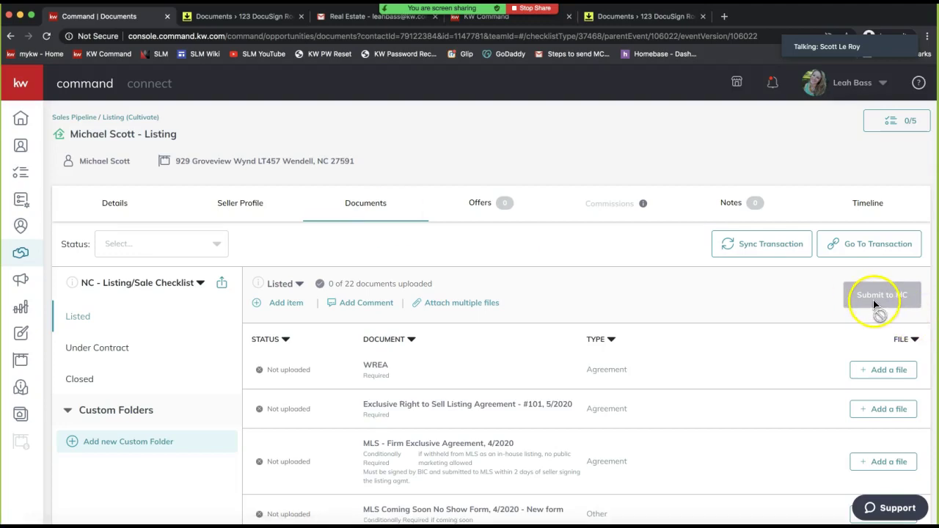
scroll(873, 300, down, 2)
click(875, 212)
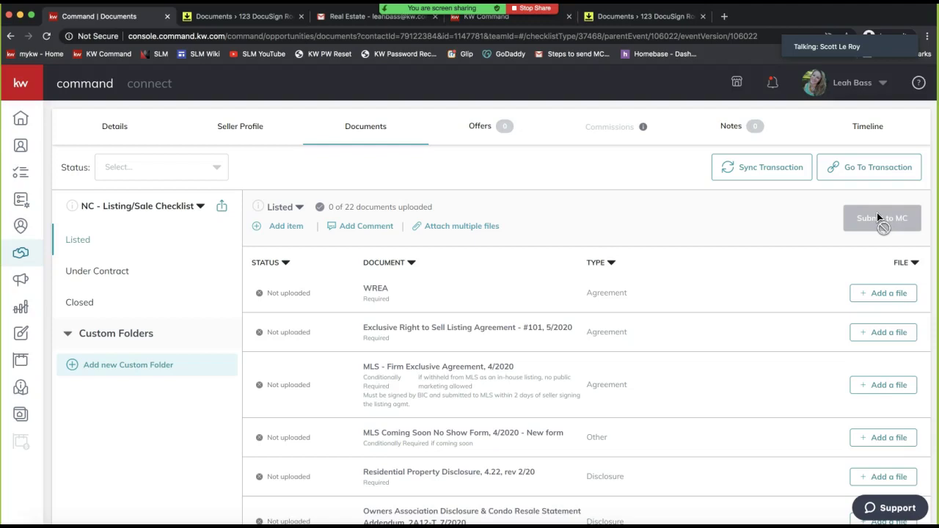
scroll(252, 189, up, 1)
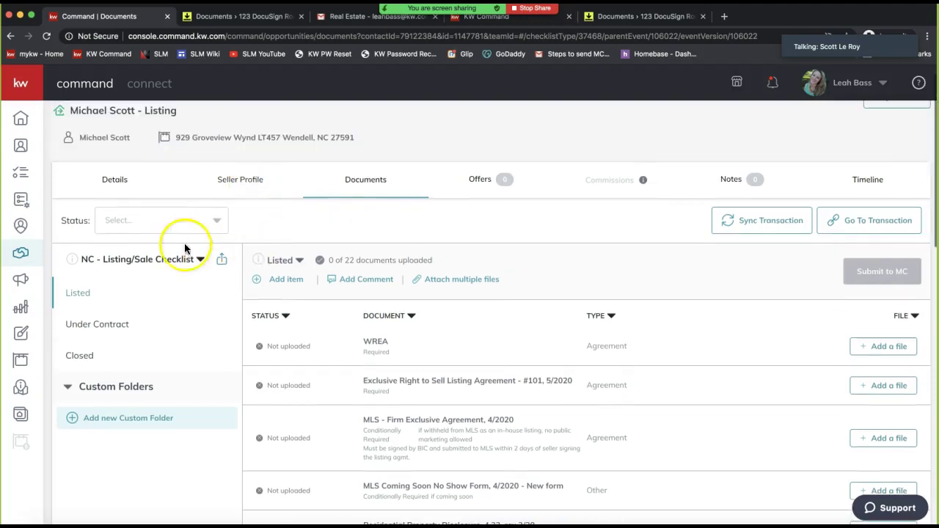
click(139, 262)
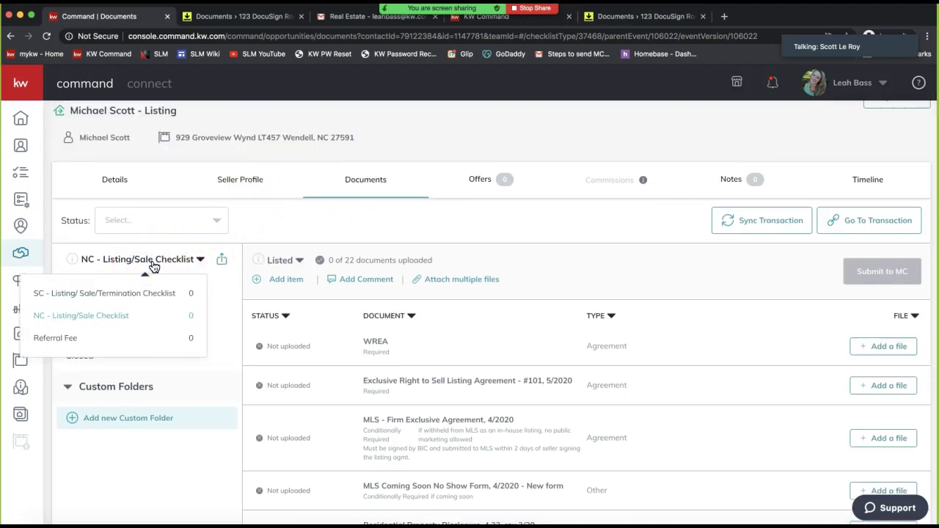
click(149, 266)
click(108, 325)
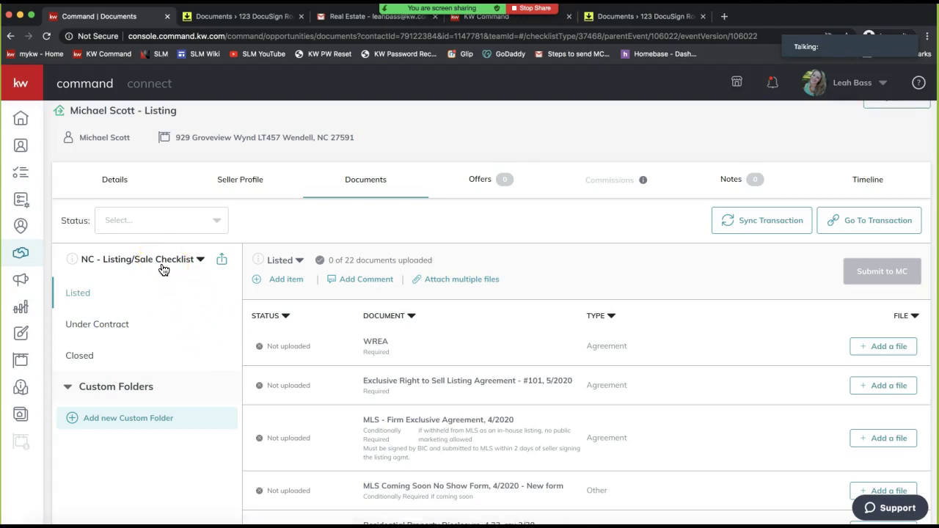
scroll(436, 324, down, 3)
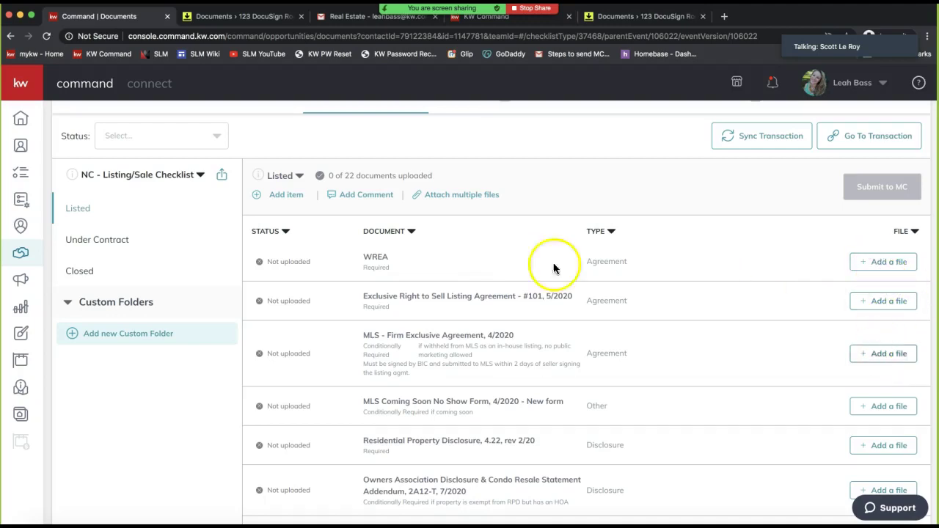
scroll(511, 272, up, 3)
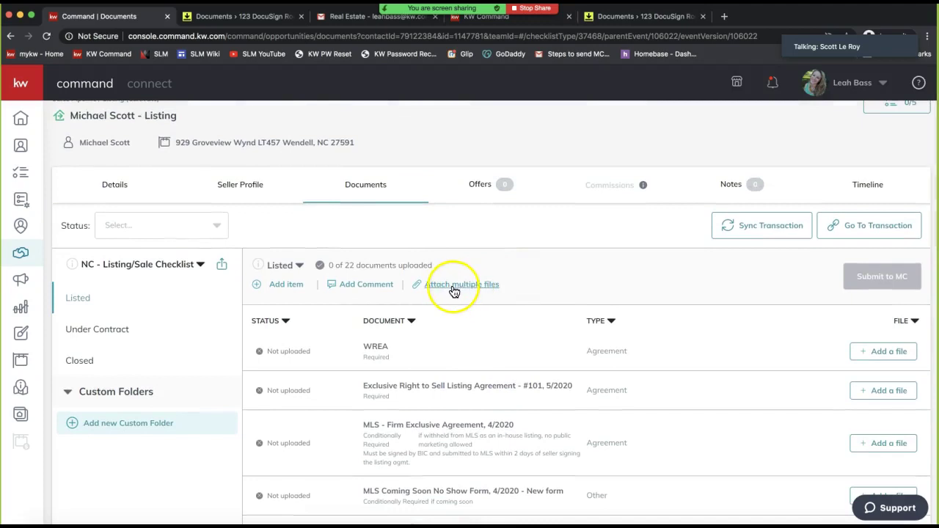
scroll(460, 292, up, 1)
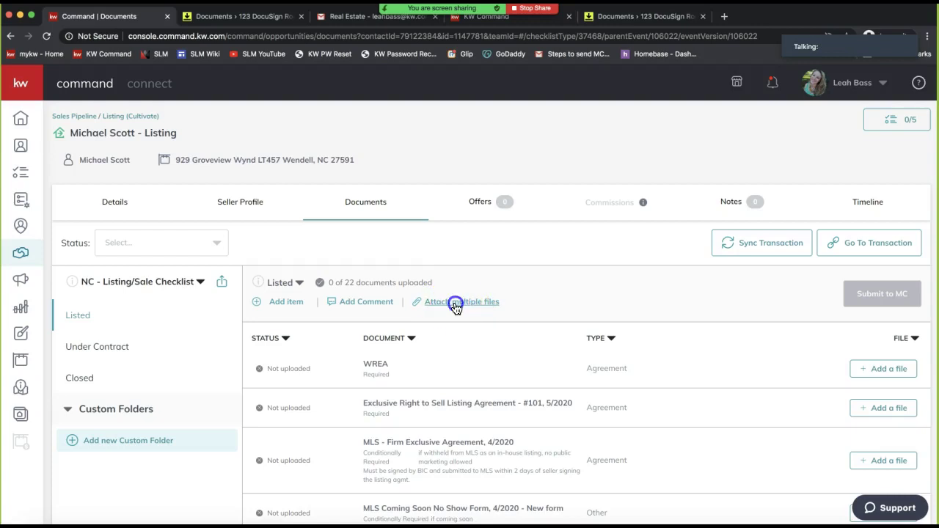
Open Attach multiple files for the Listed items and set DocuSign as the file source
click(455, 305)
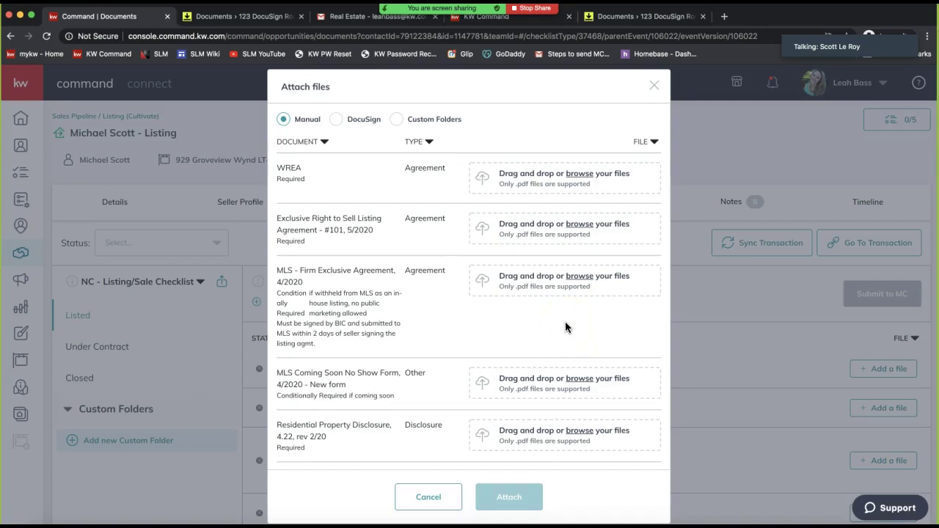
click(507, 181)
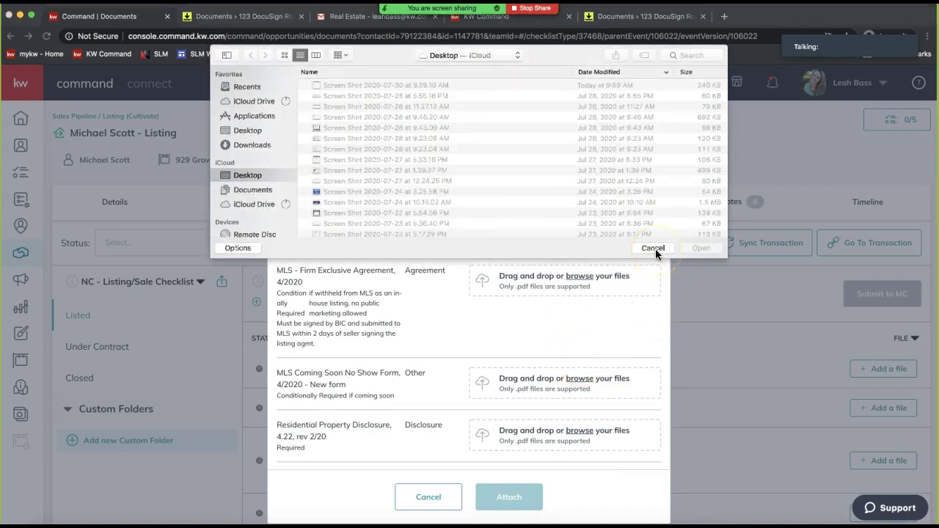
click(653, 249)
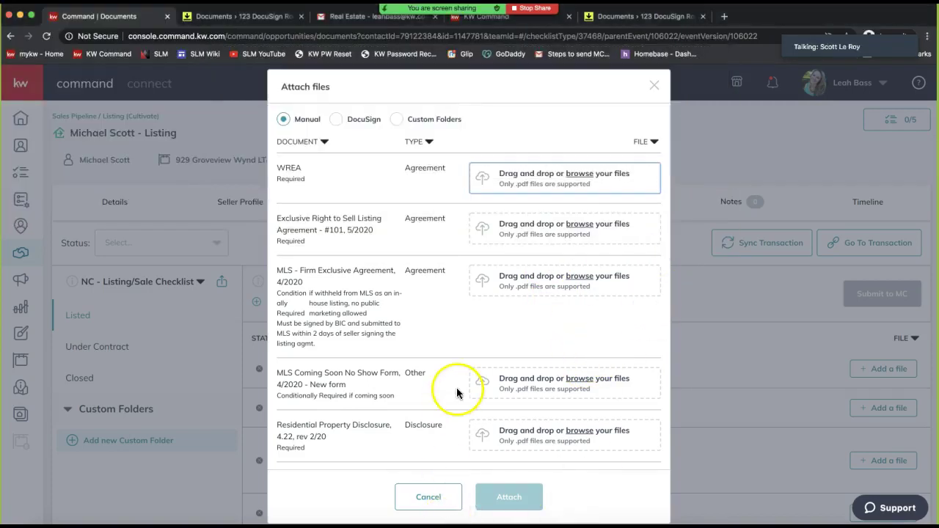
click(337, 121)
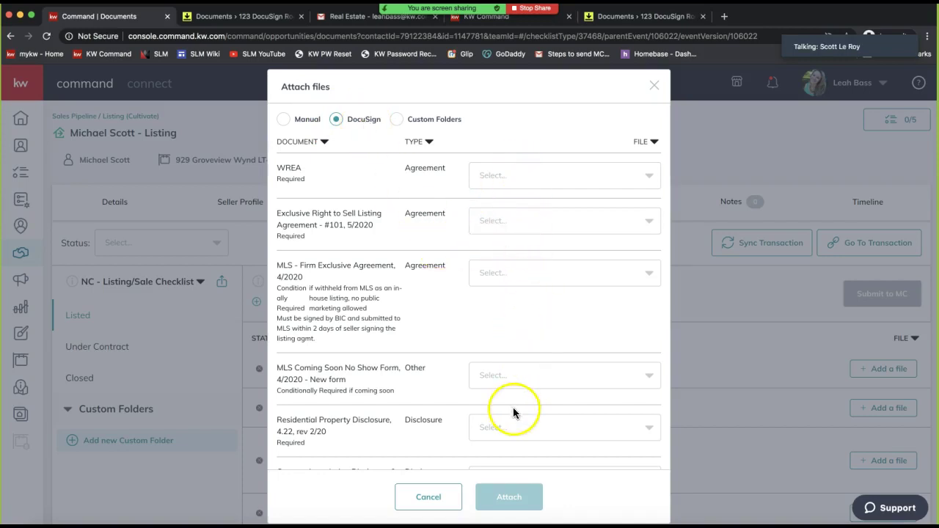
Browse the DocuSign file choices for the WREA and Exclusive Right to Sell items
scroll(513, 308, down, 5)
scroll(513, 308, up, 3)
scroll(513, 304, up, 3)
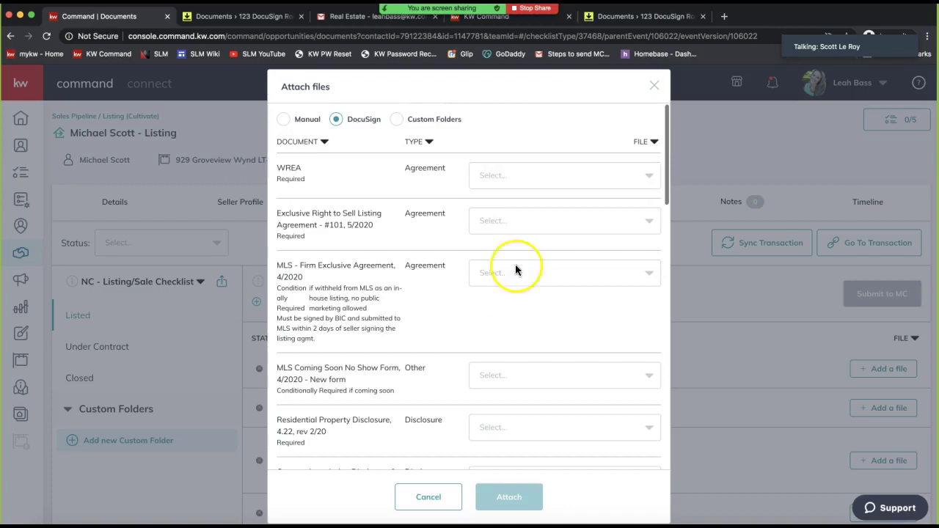
click(502, 182)
click(503, 179)
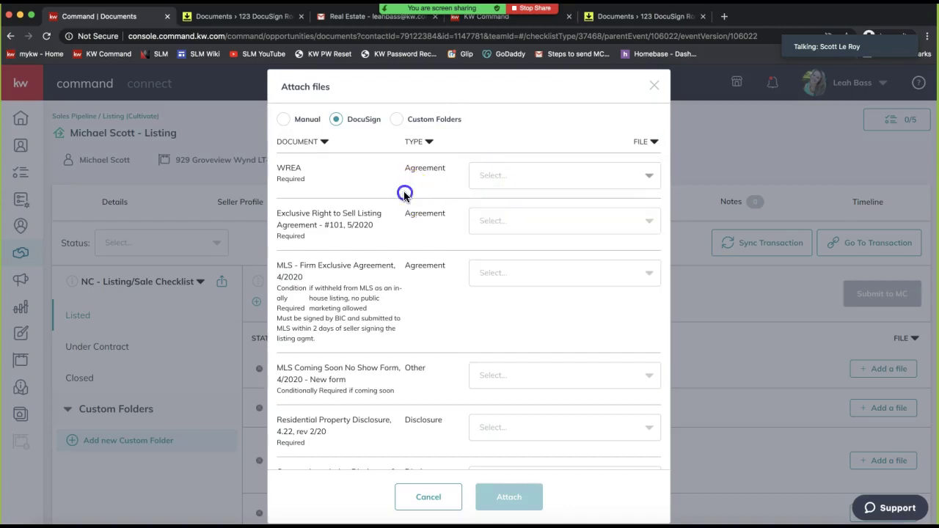
click(517, 222)
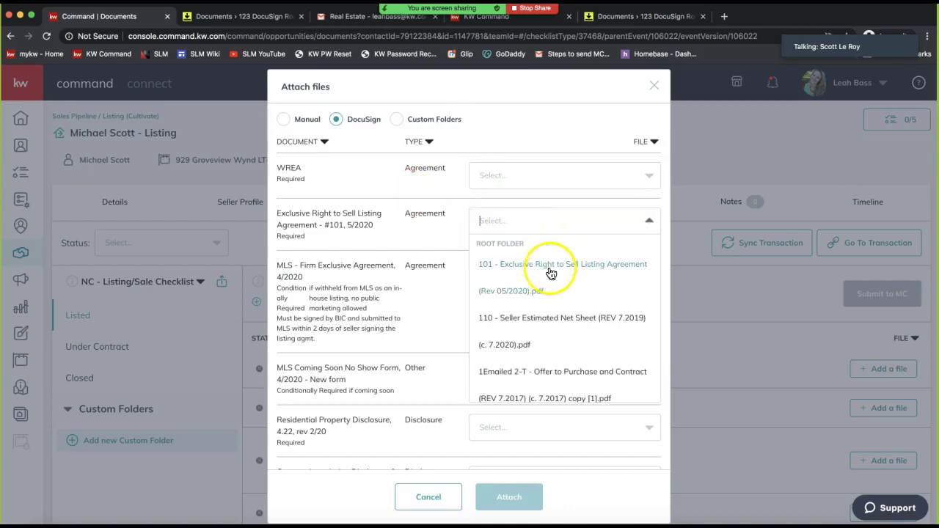
click(547, 273)
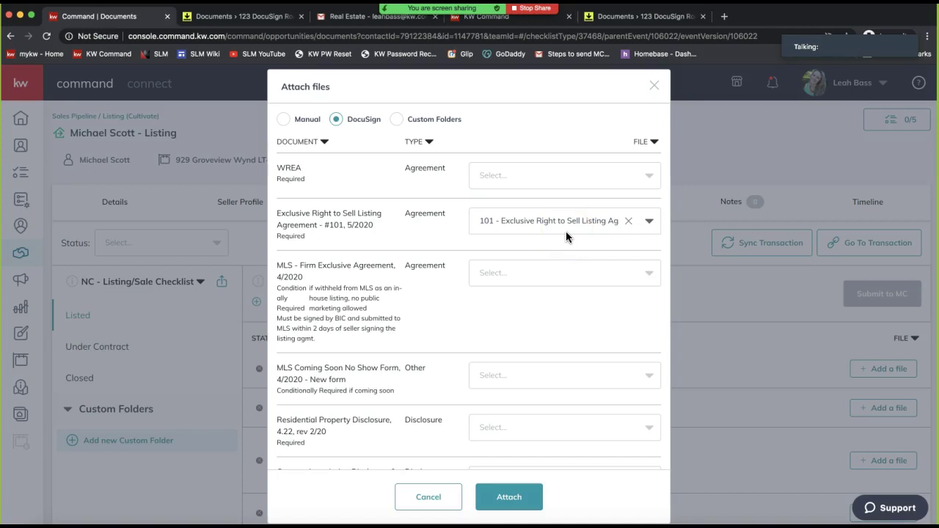
click(542, 239)
click(532, 183)
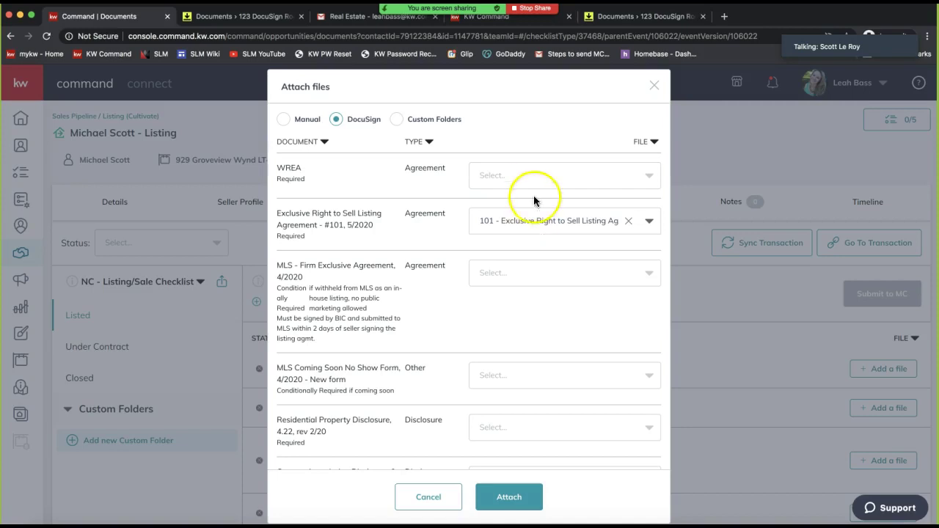
scroll(539, 288, down, 3)
scroll(538, 288, down, 2)
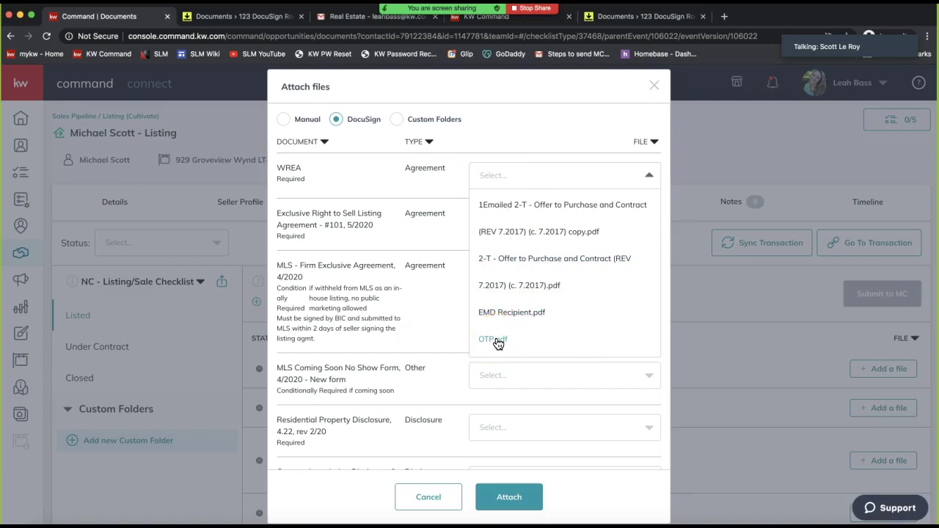
click(526, 83)
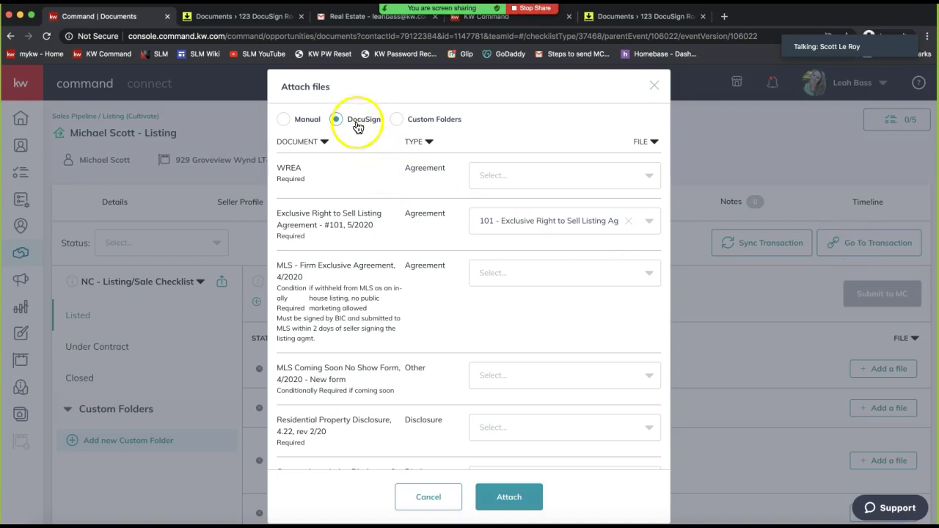
Assign 1Emailed 2-T Offer to Purchase to MLS Coming Soon and 101 Exclusive Right to Sell to Residential Property Disclosure
click(516, 275)
click(520, 422)
click(516, 382)
click(515, 437)
scroll(545, 318, down, 3)
scroll(543, 301, down, 2)
click(528, 218)
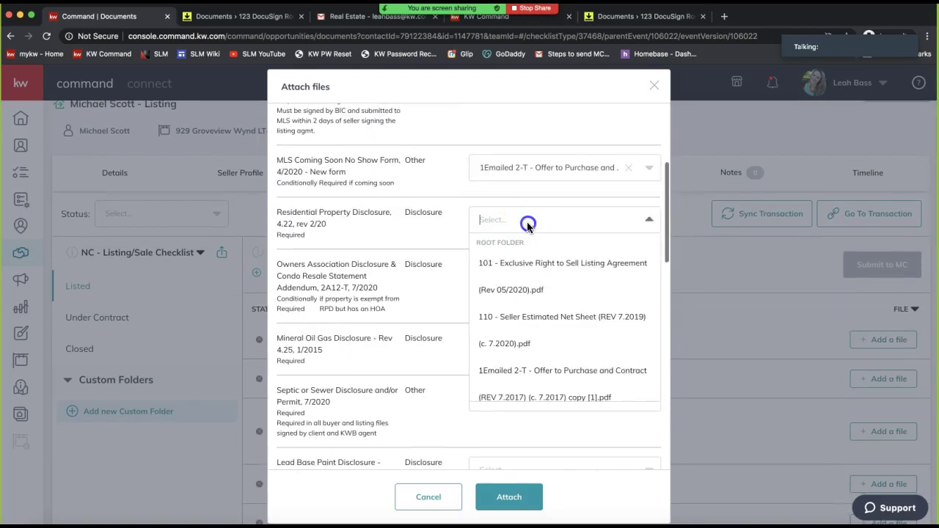
click(524, 266)
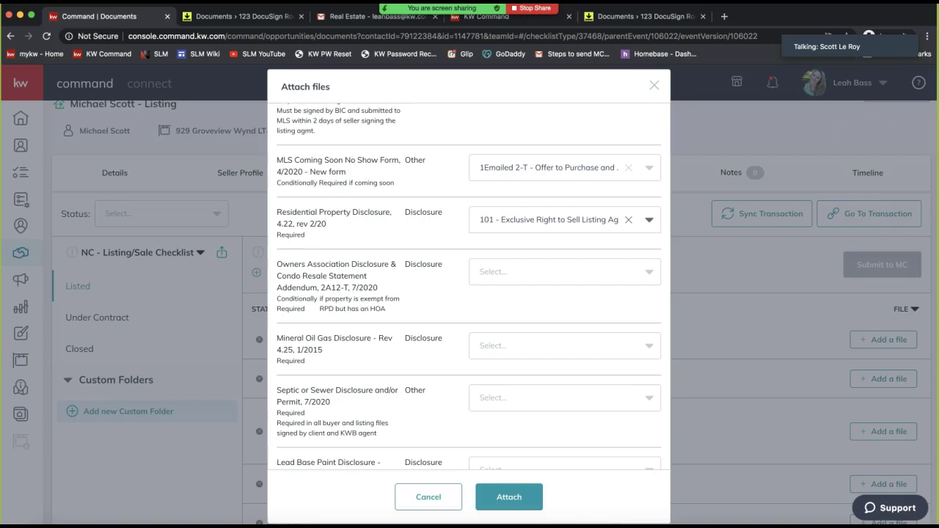
drag(811, 172, 410, 172)
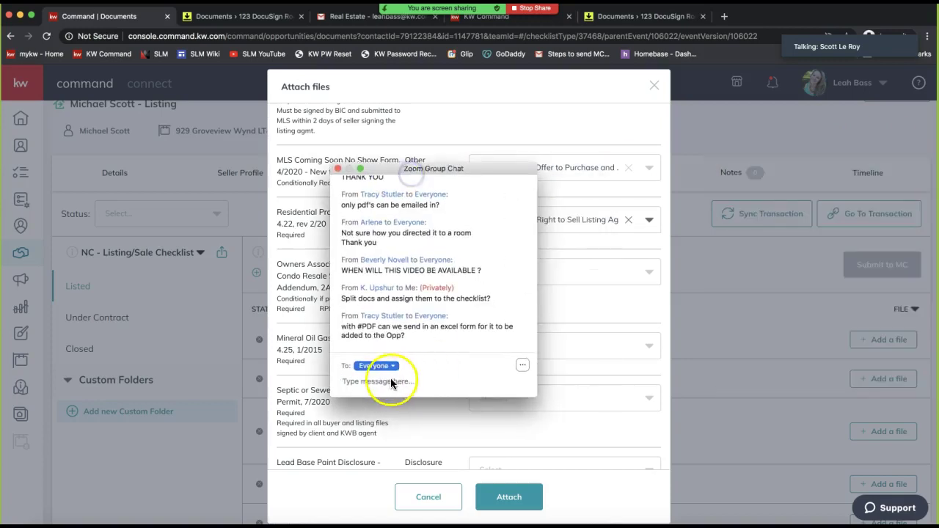
Post 'realessate.docusign.com' to Everyone in the Zoom group chat, then close the chat window
text(real estate)
key(BackSpace)
key(BackSpace)
key(BackSpace)
key(BackSpace)
key(BackSpace)
key(BackSpace)
key(BackSpace)
key(BackSpace)
key(BackSpace)
key(BackSpace)
key(BackSpace)
text(realesst)
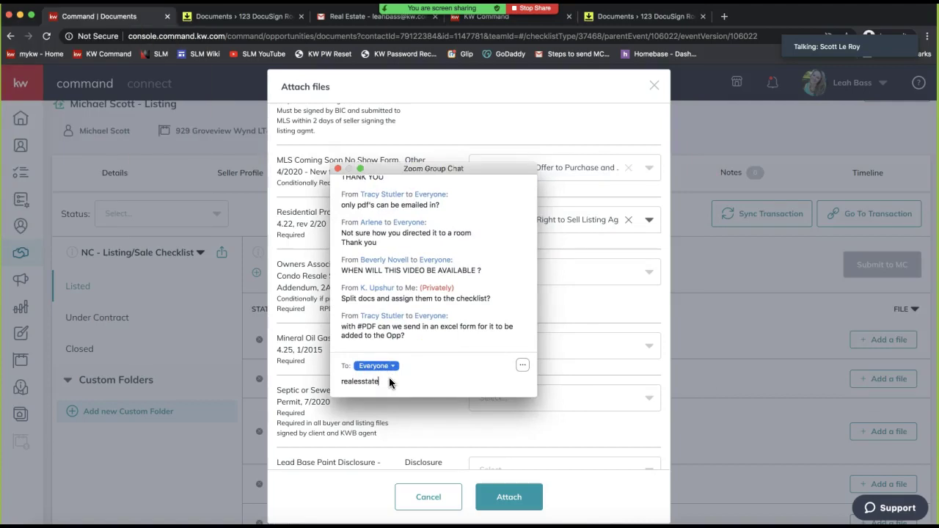
text(ate.docusign.com)
key(Return)
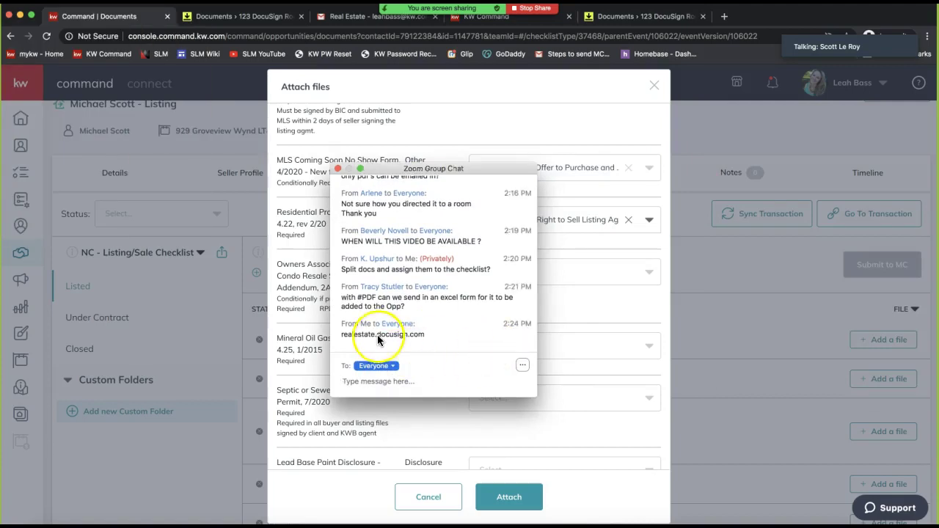
triple_click(377, 334)
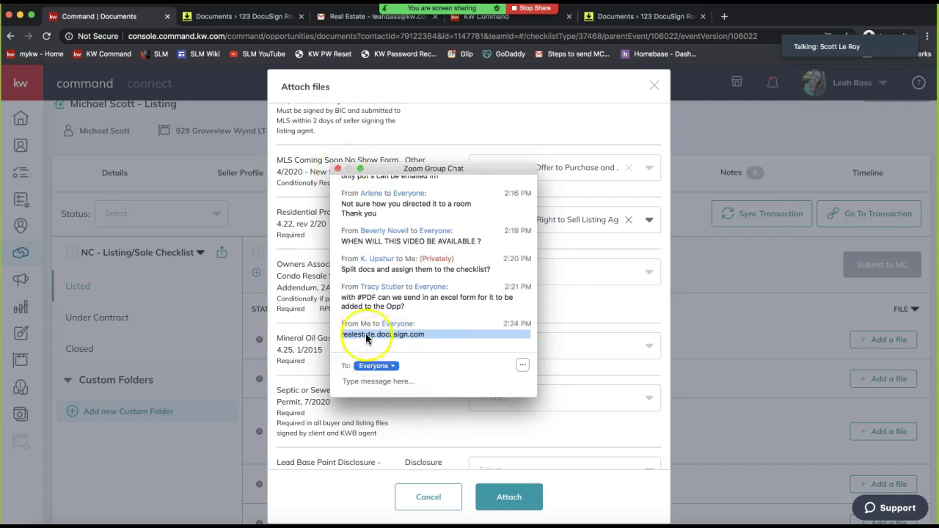
click(337, 170)
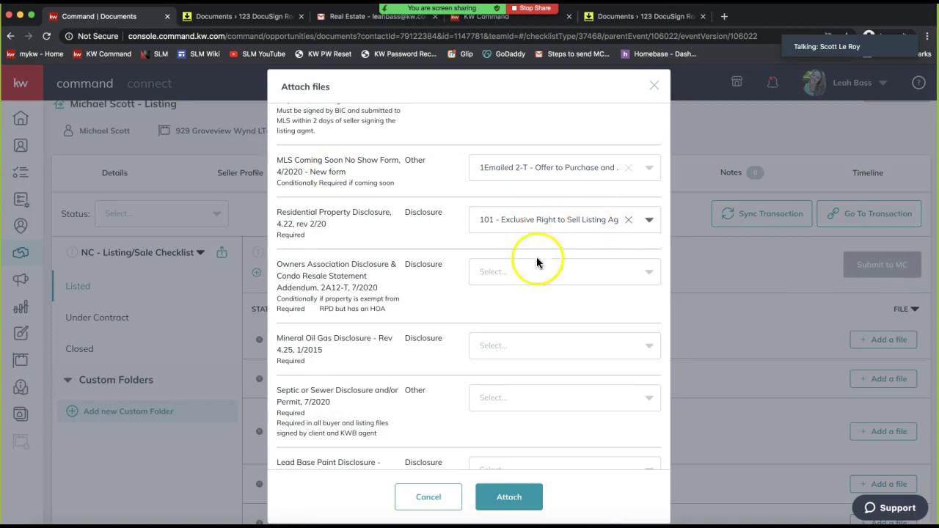
Assign 101 Exclusive Right to Sell to Owners Association and a 1Emailed 2-T copy to Mineral Oil Gas, then attach
click(521, 271)
click(525, 330)
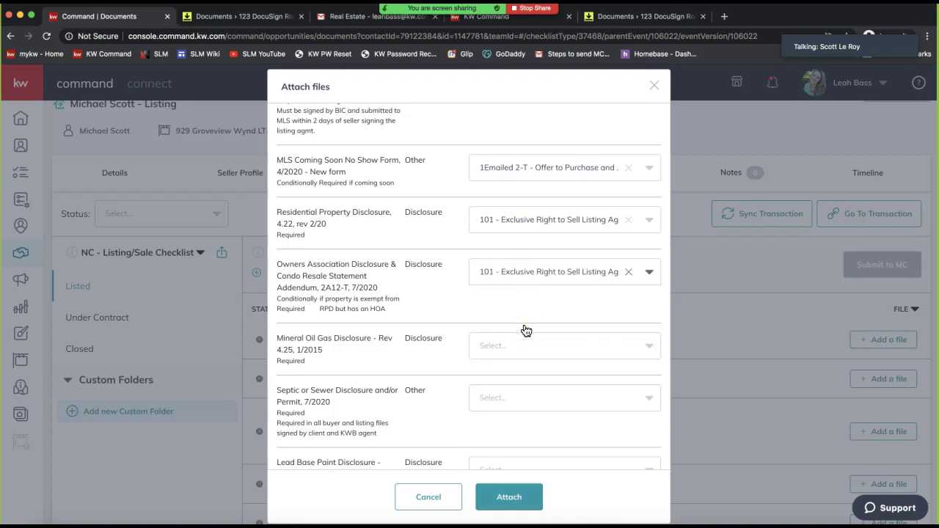
click(505, 228)
click(522, 351)
scroll(526, 397, down, 5)
scroll(526, 397, down, 2)
click(524, 394)
click(509, 497)
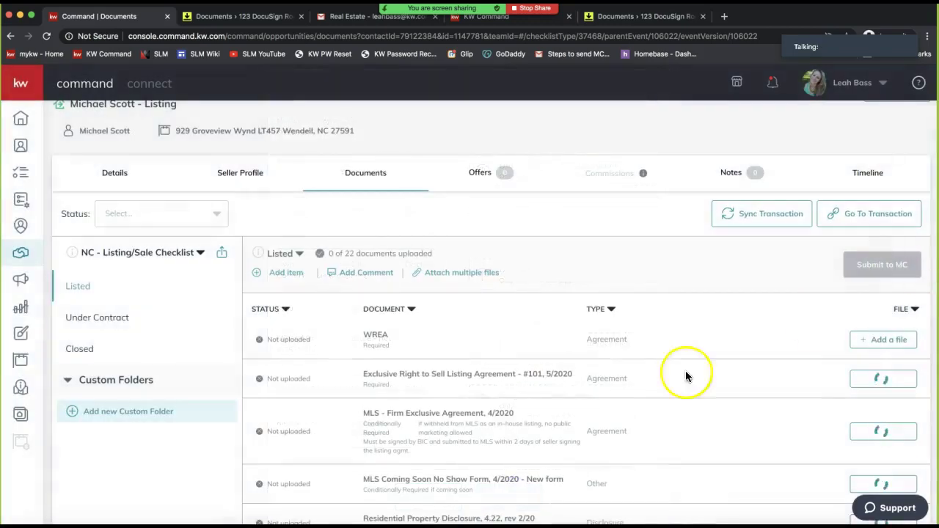
Submit the six uploaded Listed documents to MC and switch to the Under Contract checklist (0 of 19)
scroll(644, 396, down, 3)
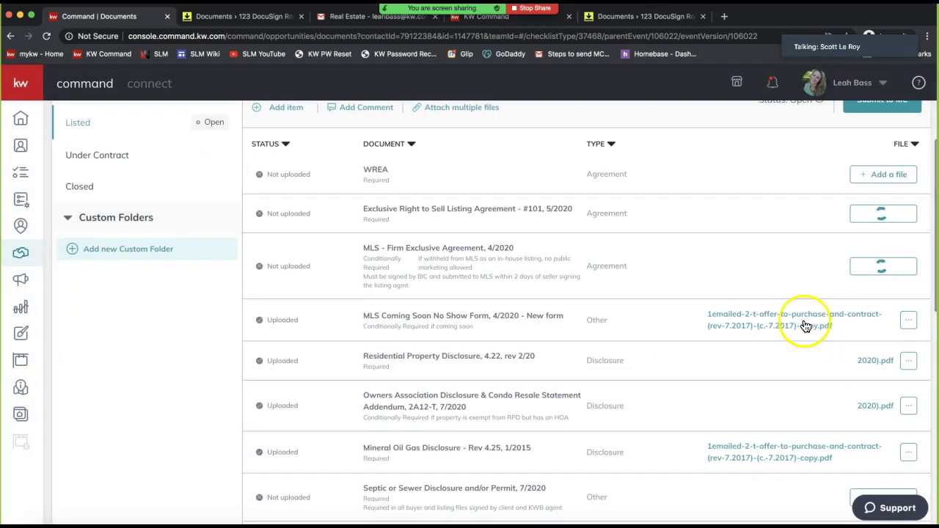
scroll(817, 325, up, 2)
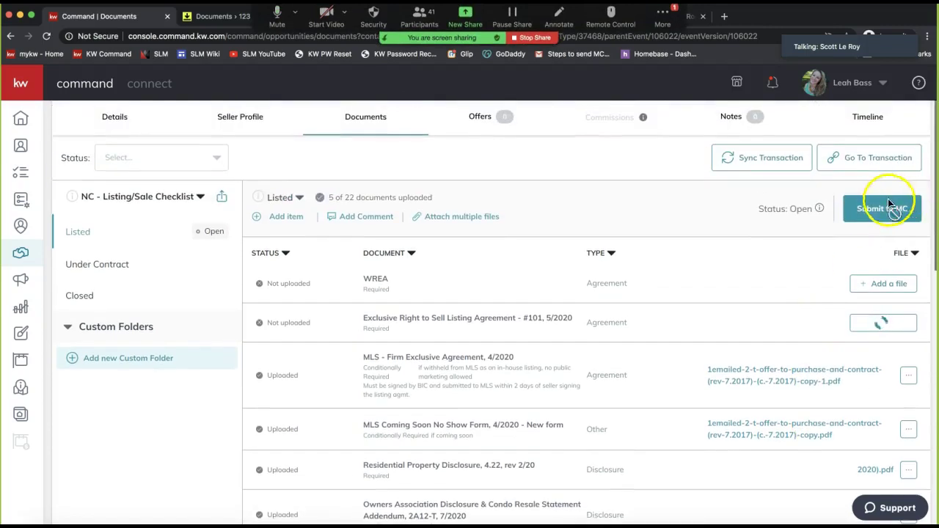
click(882, 209)
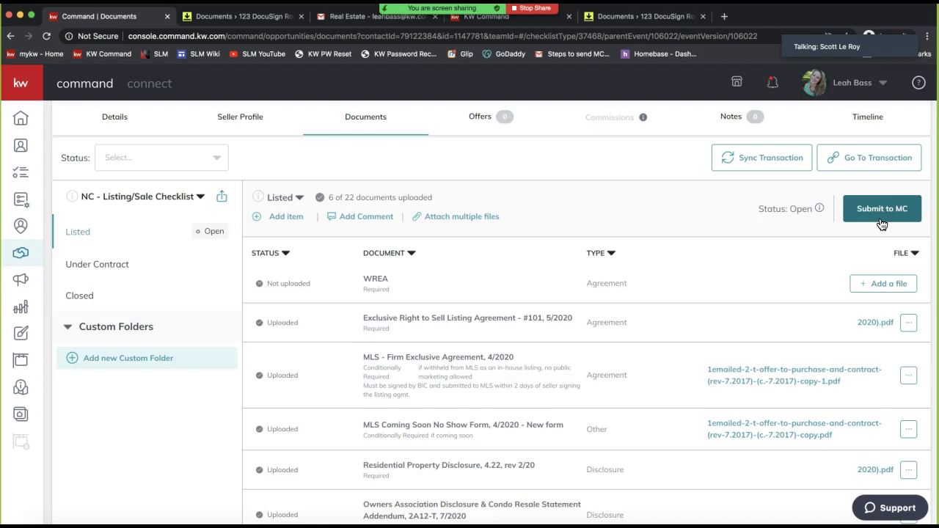
click(885, 220)
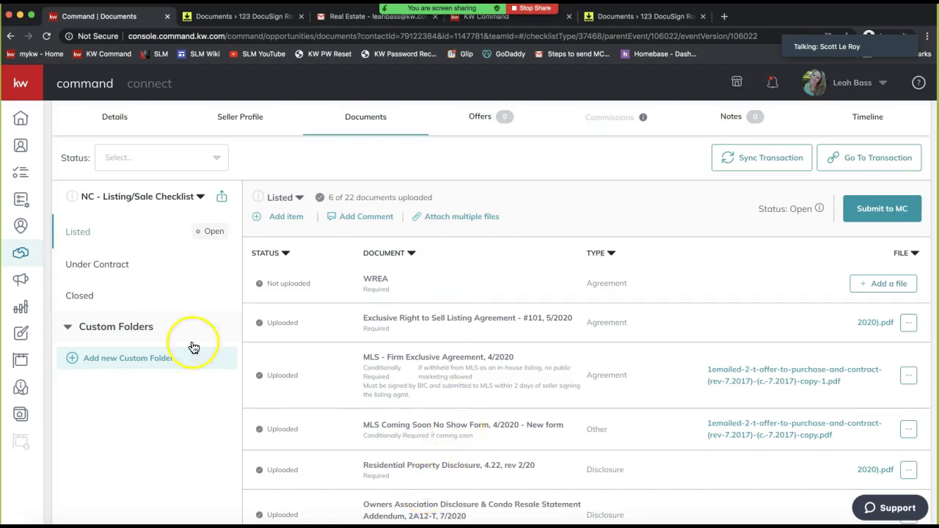
click(117, 266)
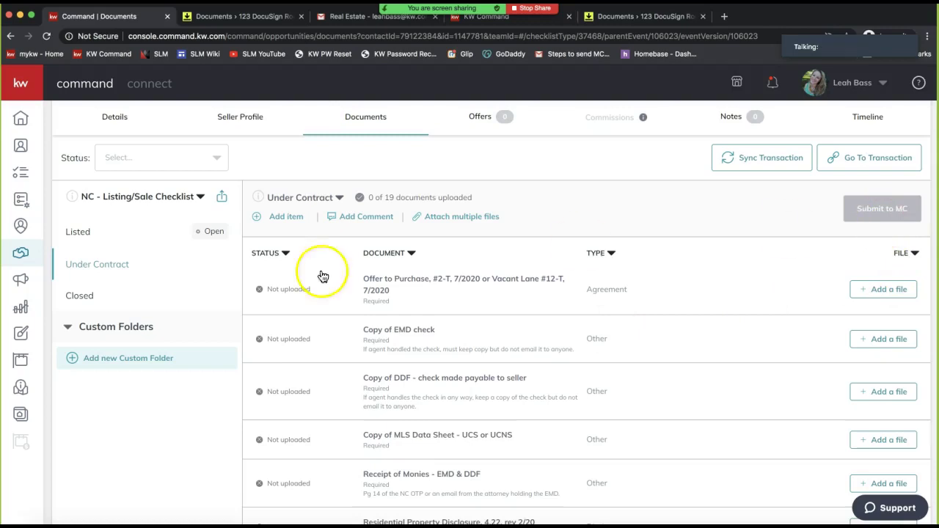
Switch between the Closed, Listed and Under Contract checklists, finishing on Closed's ten documents
click(85, 295)
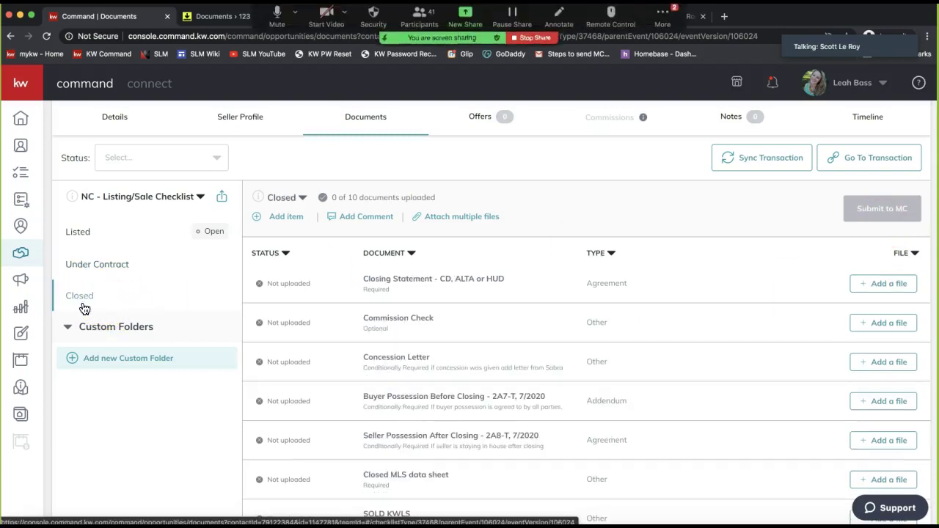
click(94, 235)
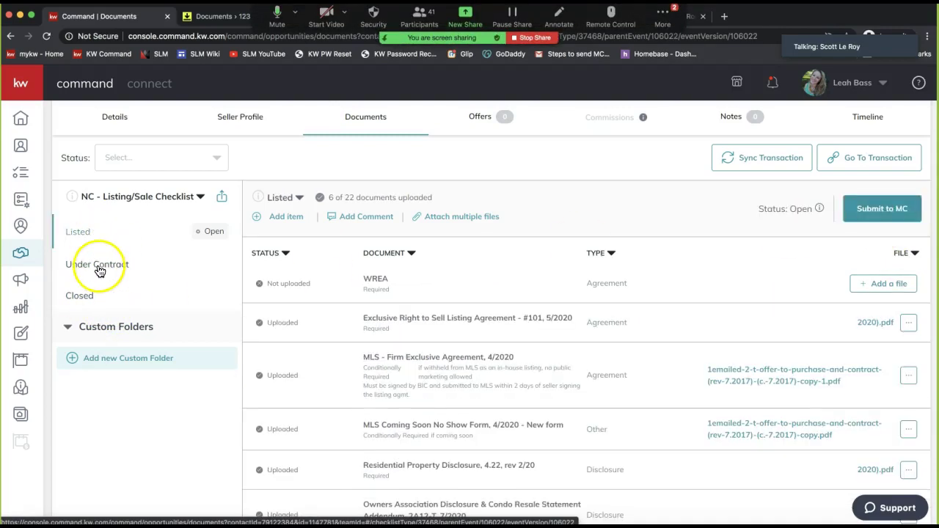
click(96, 266)
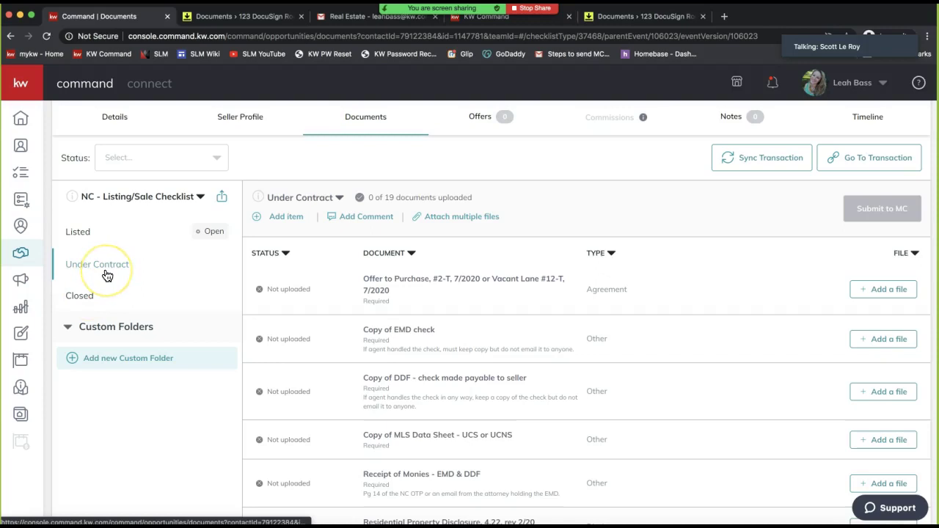
click(76, 270)
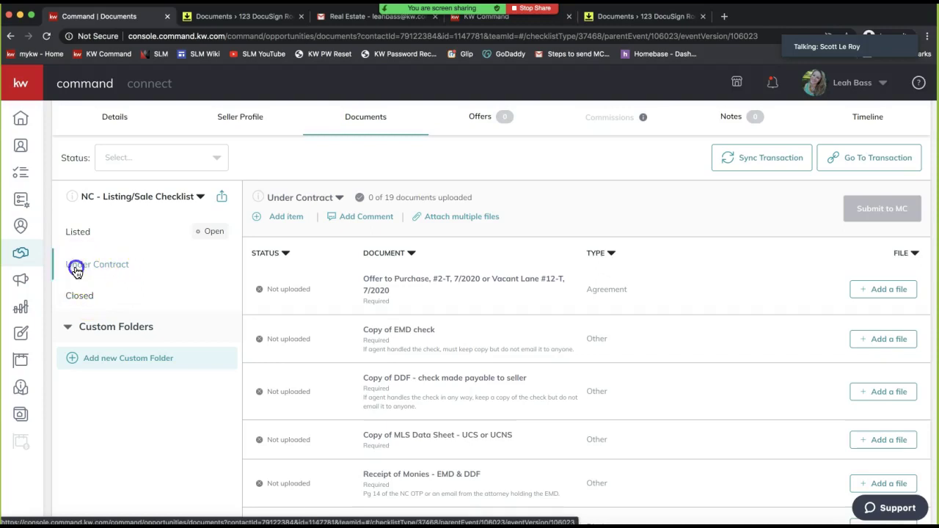
click(82, 298)
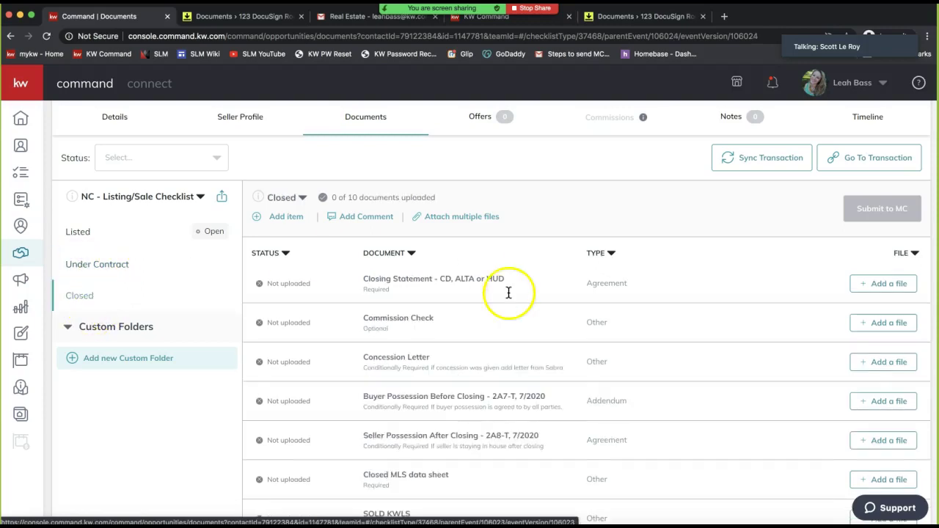
scroll(509, 293, up, 1)
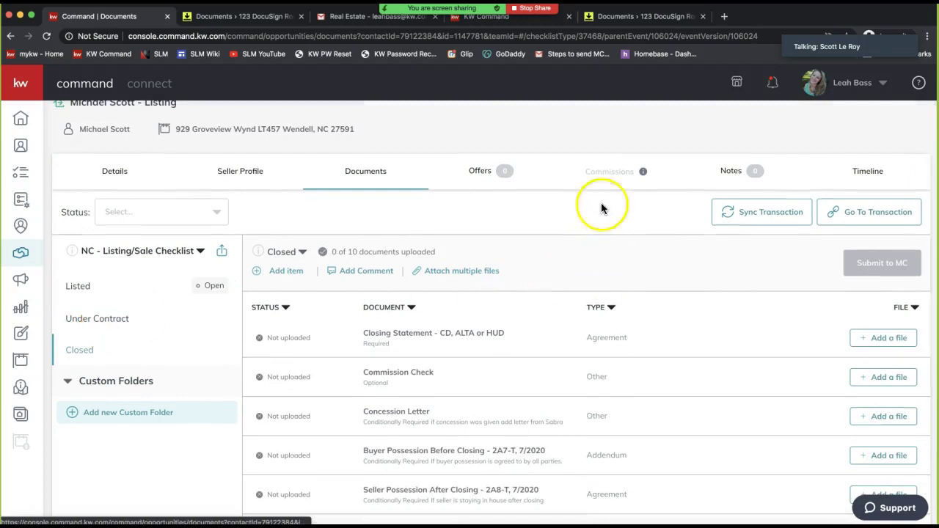
click(600, 171)
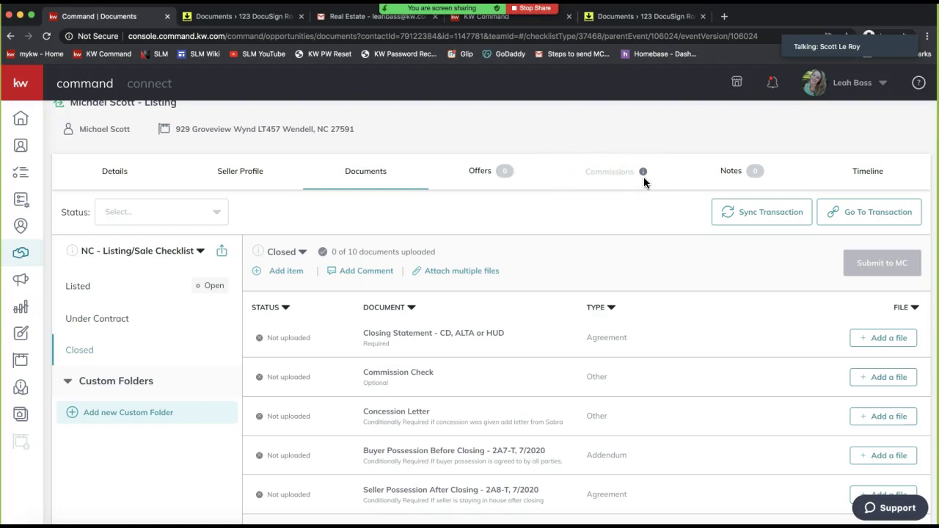
click(609, 176)
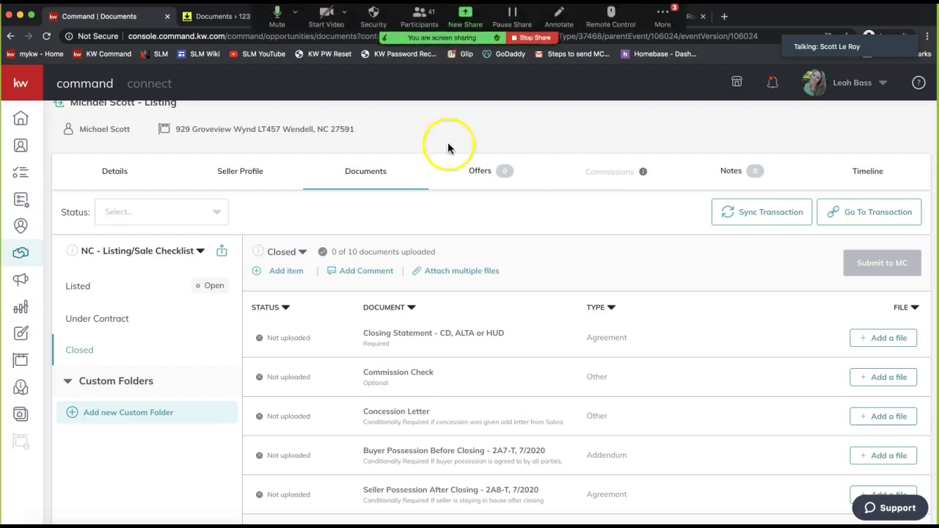
Bring up the Zoom meeting's group chat from More and move it out of the way
click(662, 15)
click(673, 46)
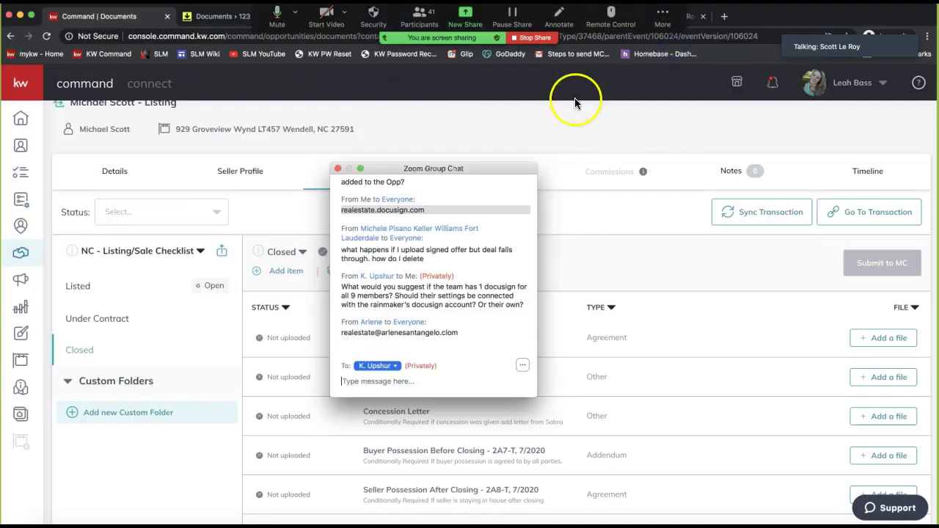
drag(425, 171, 2, 176)
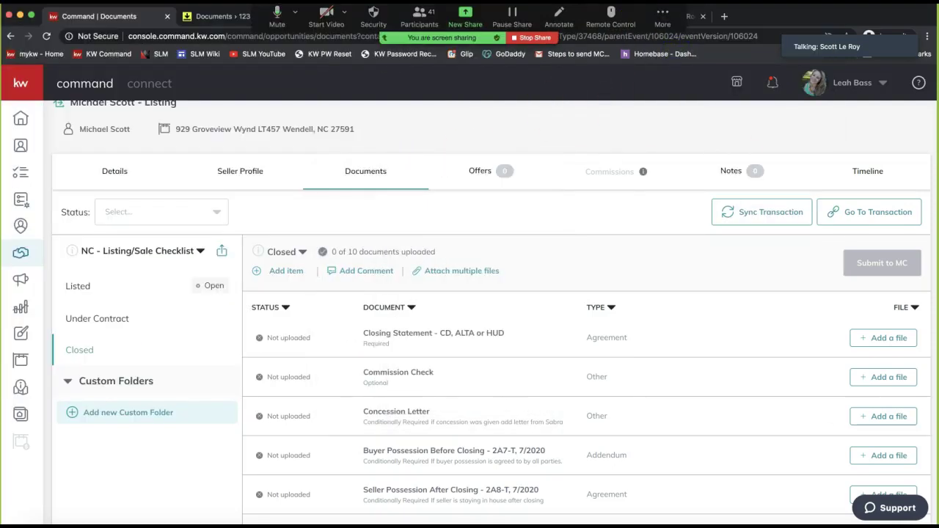